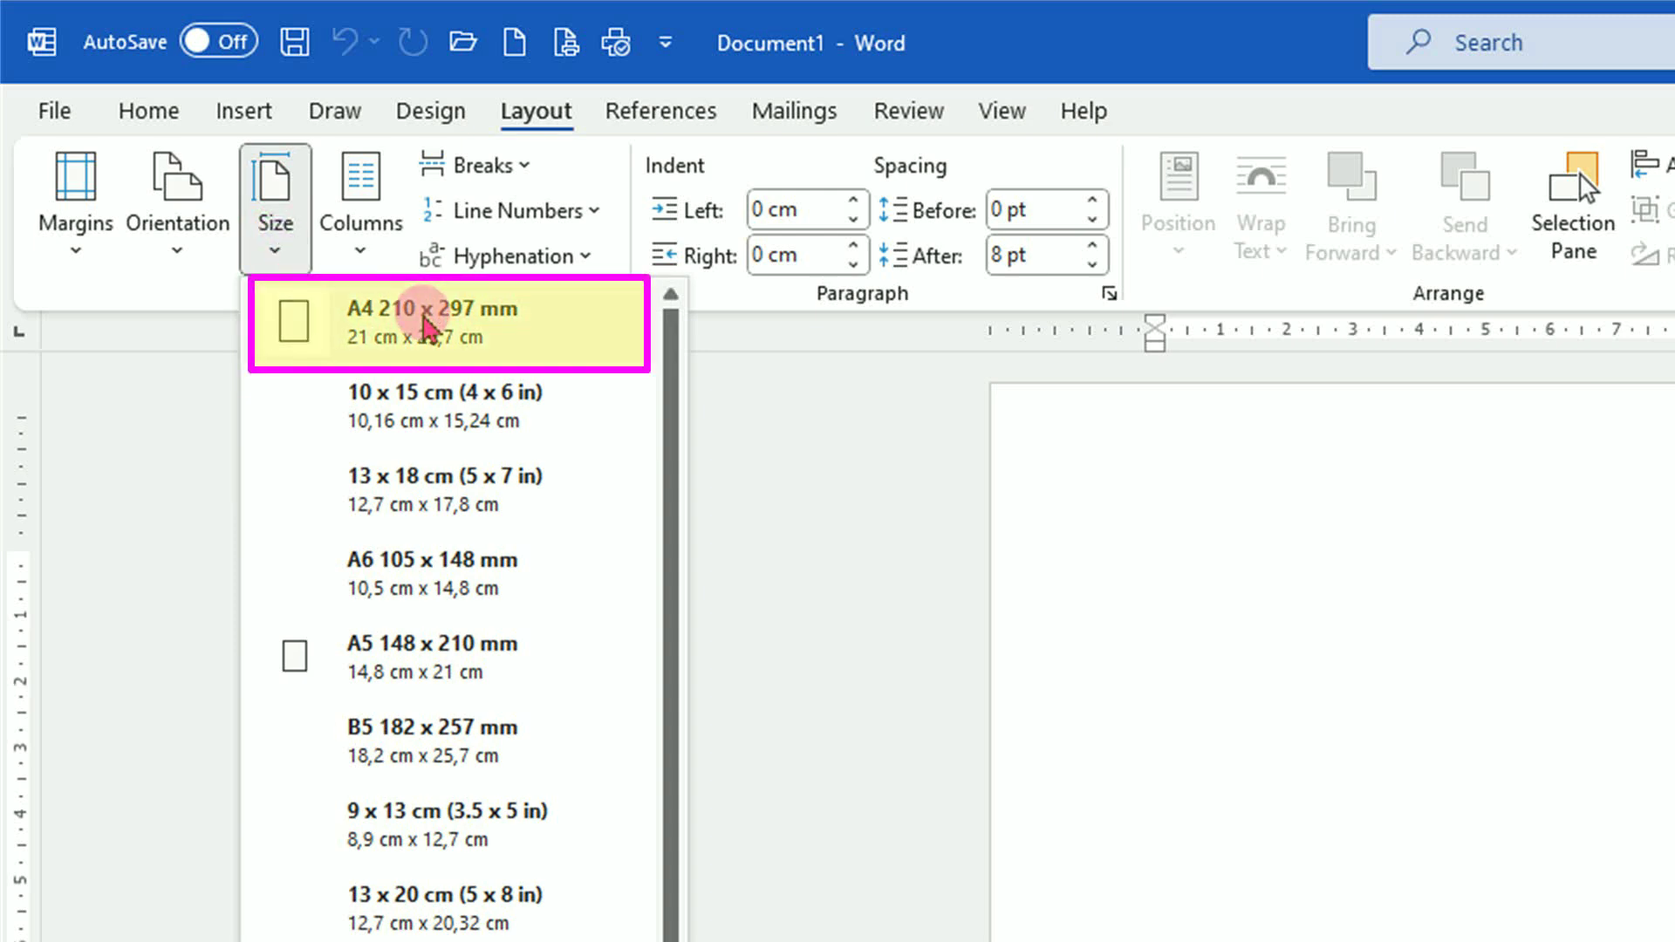
- Set the page size to A4 210 x 297 mm and the orientation to landscape
left_click(424, 326)
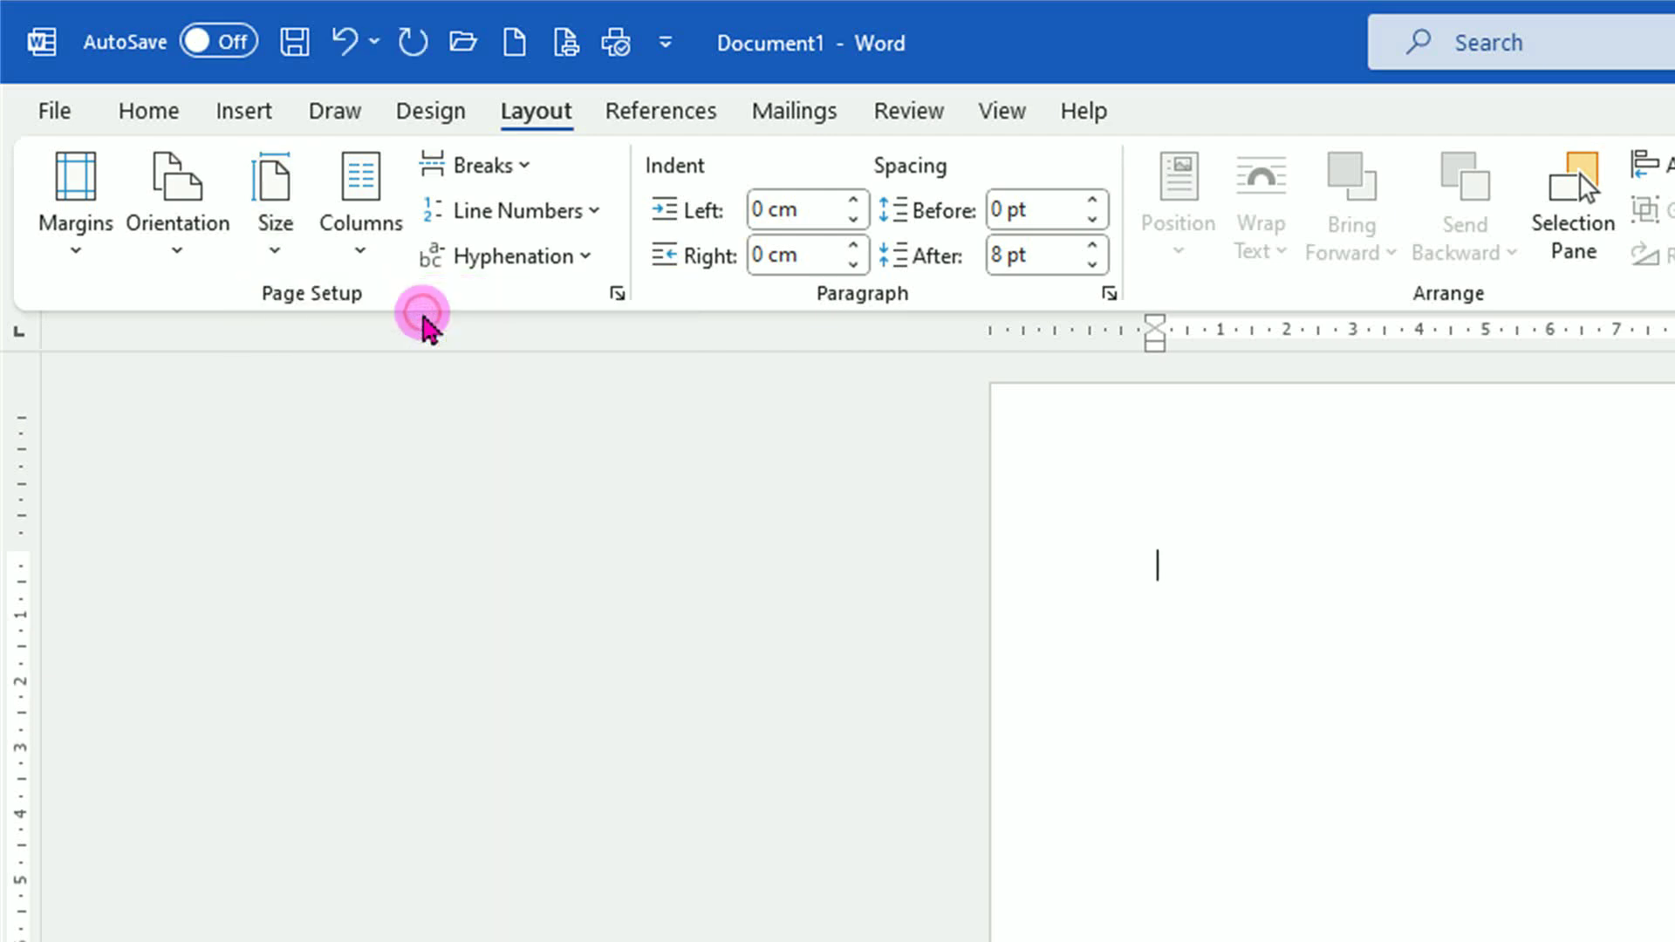
left_click(190, 228)
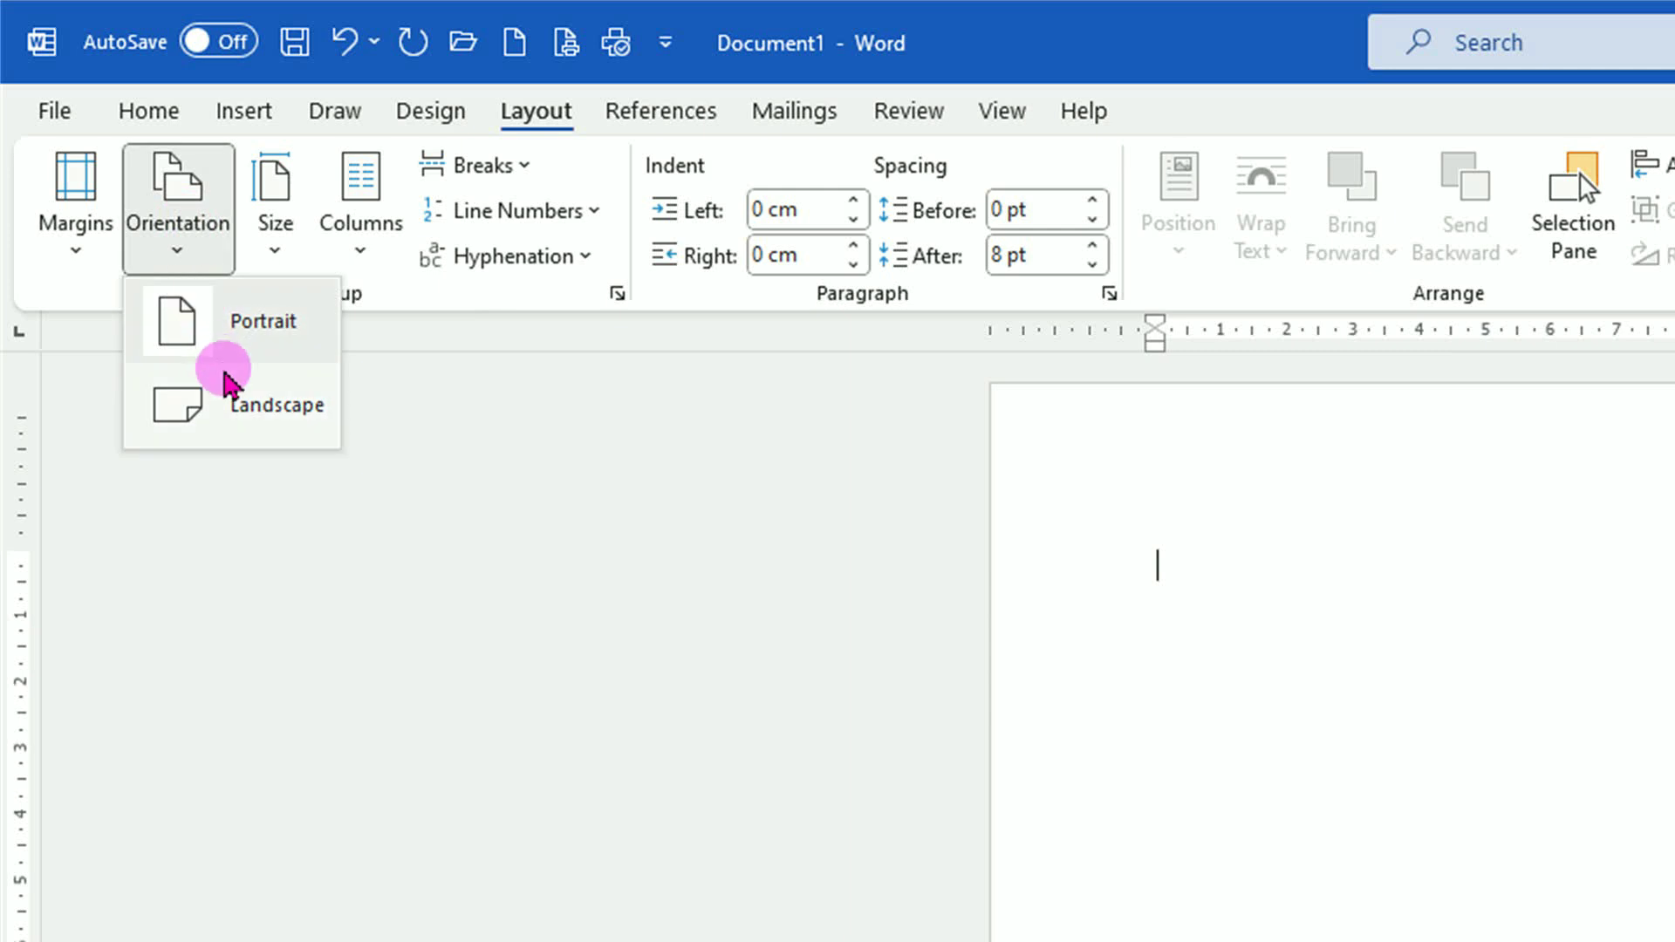
left_click(253, 413)
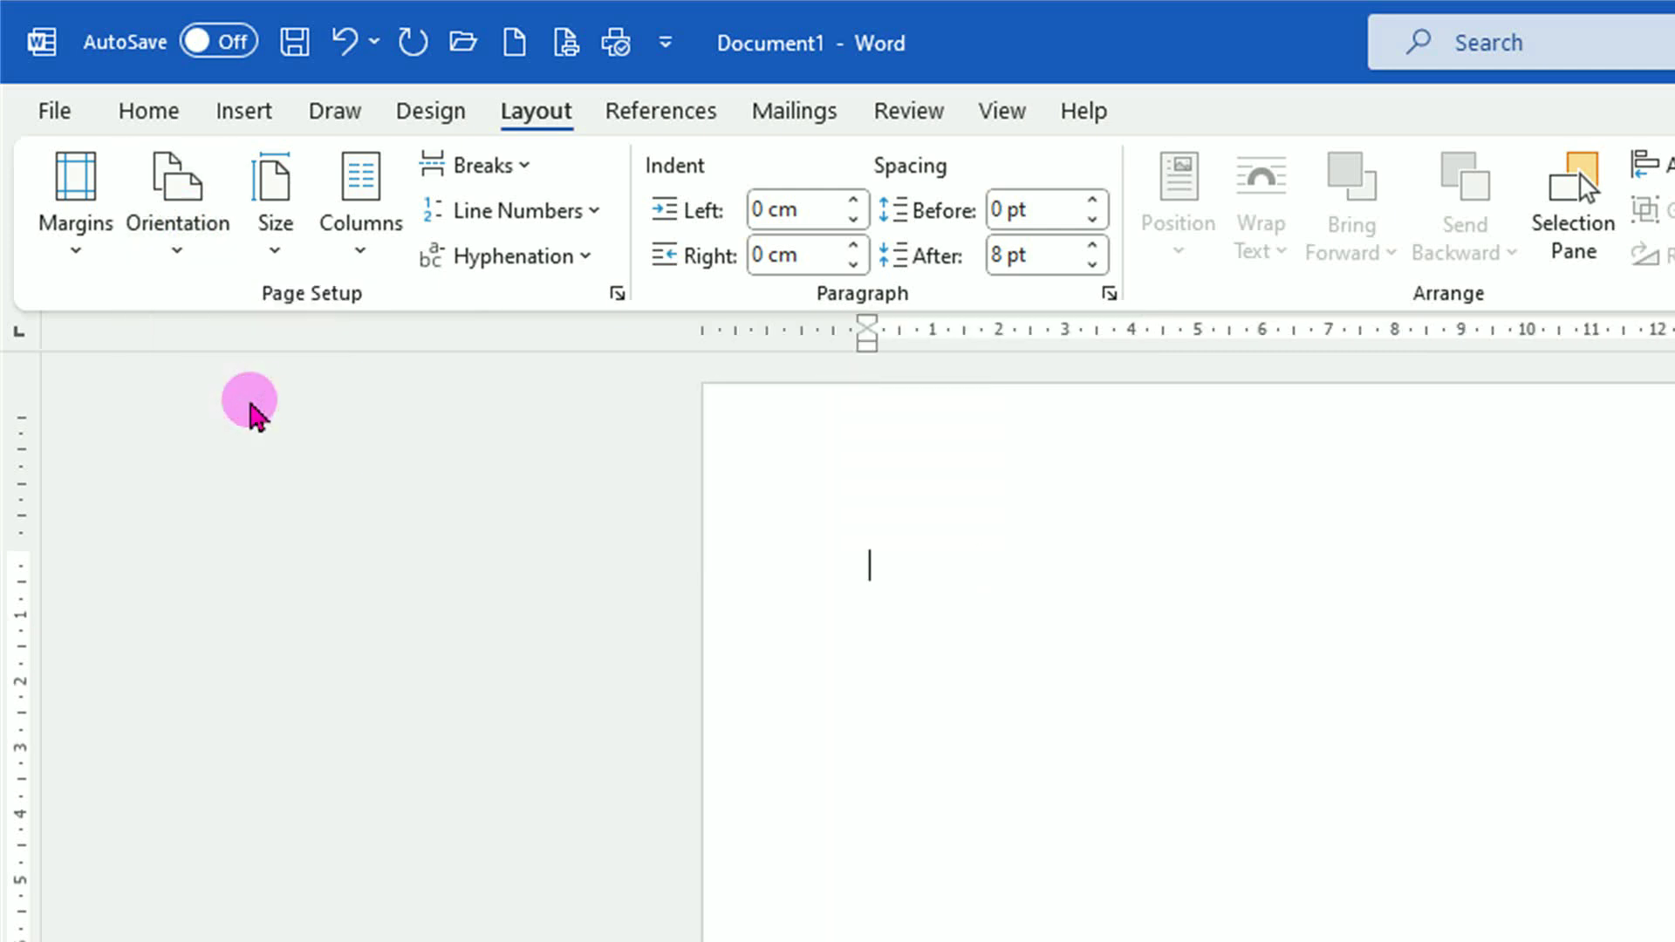
- Draw a right triangle shape with equal sides of about 17.83 cm on the page
left_click(248, 112)
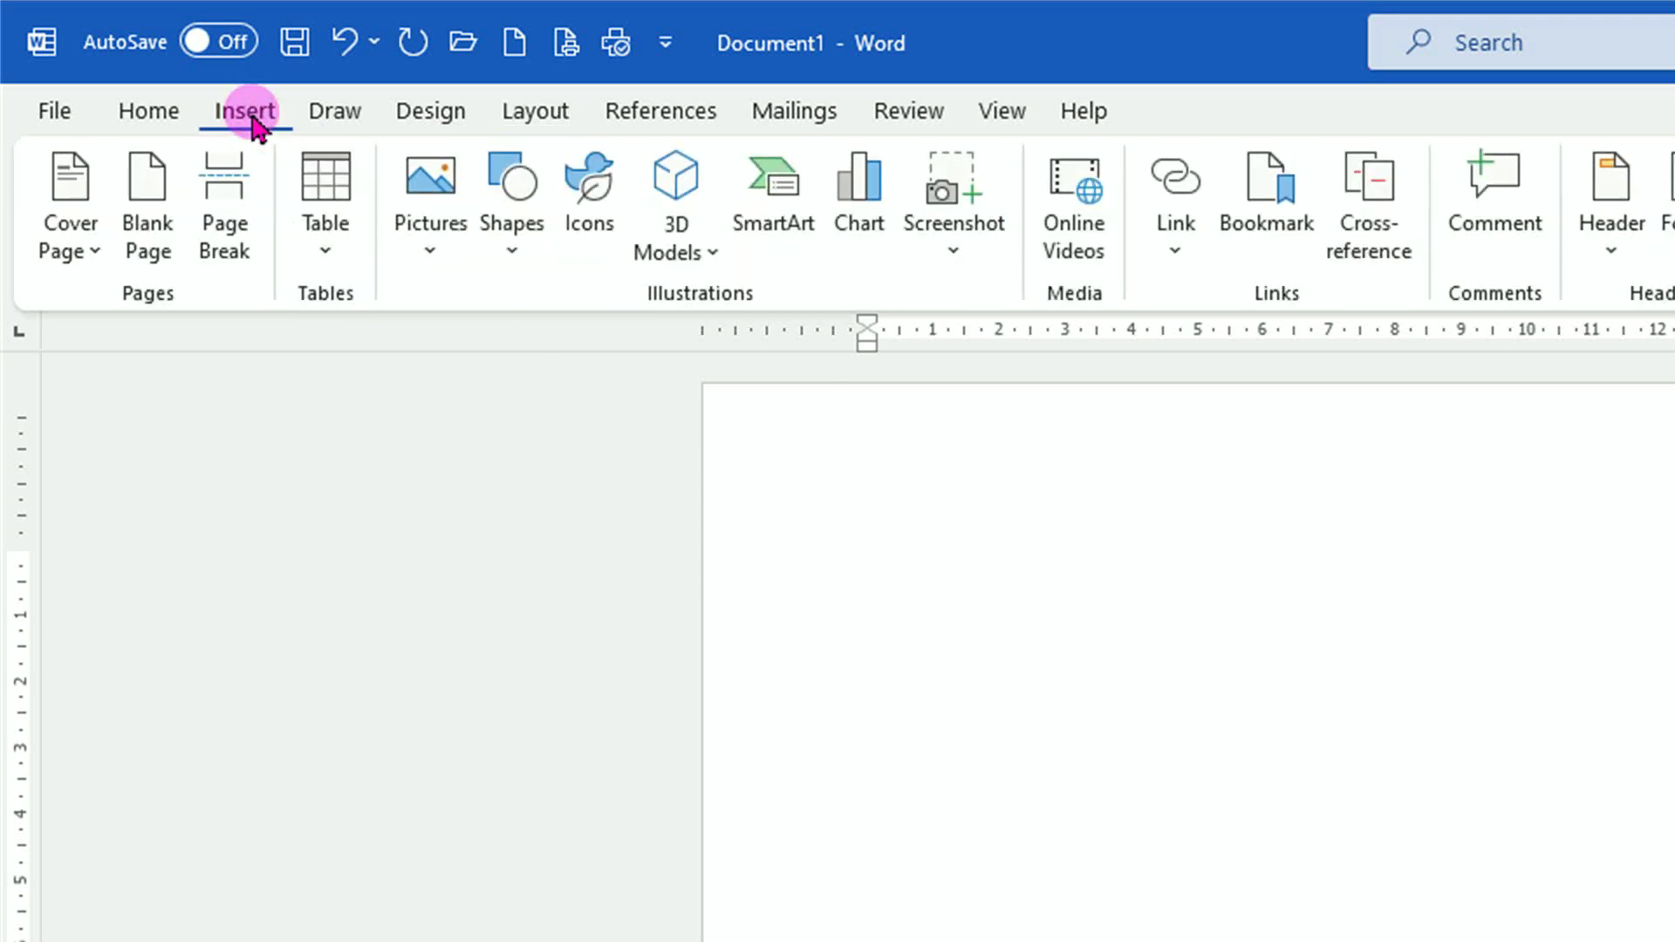
left_click(514, 232)
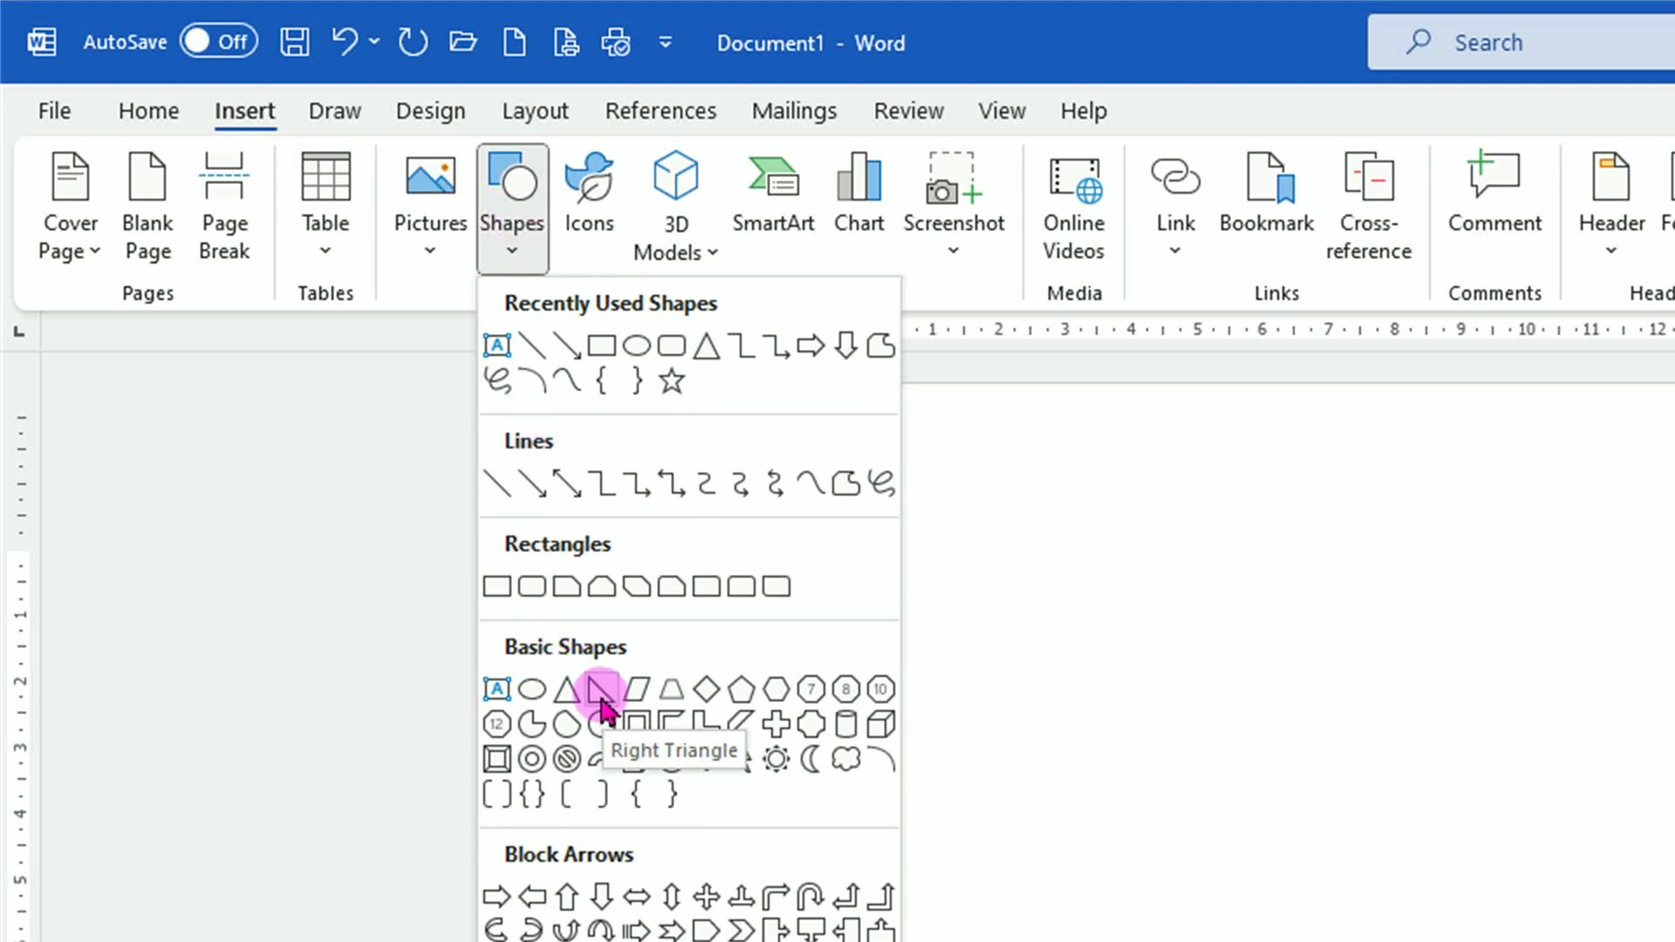
left_click(600, 693)
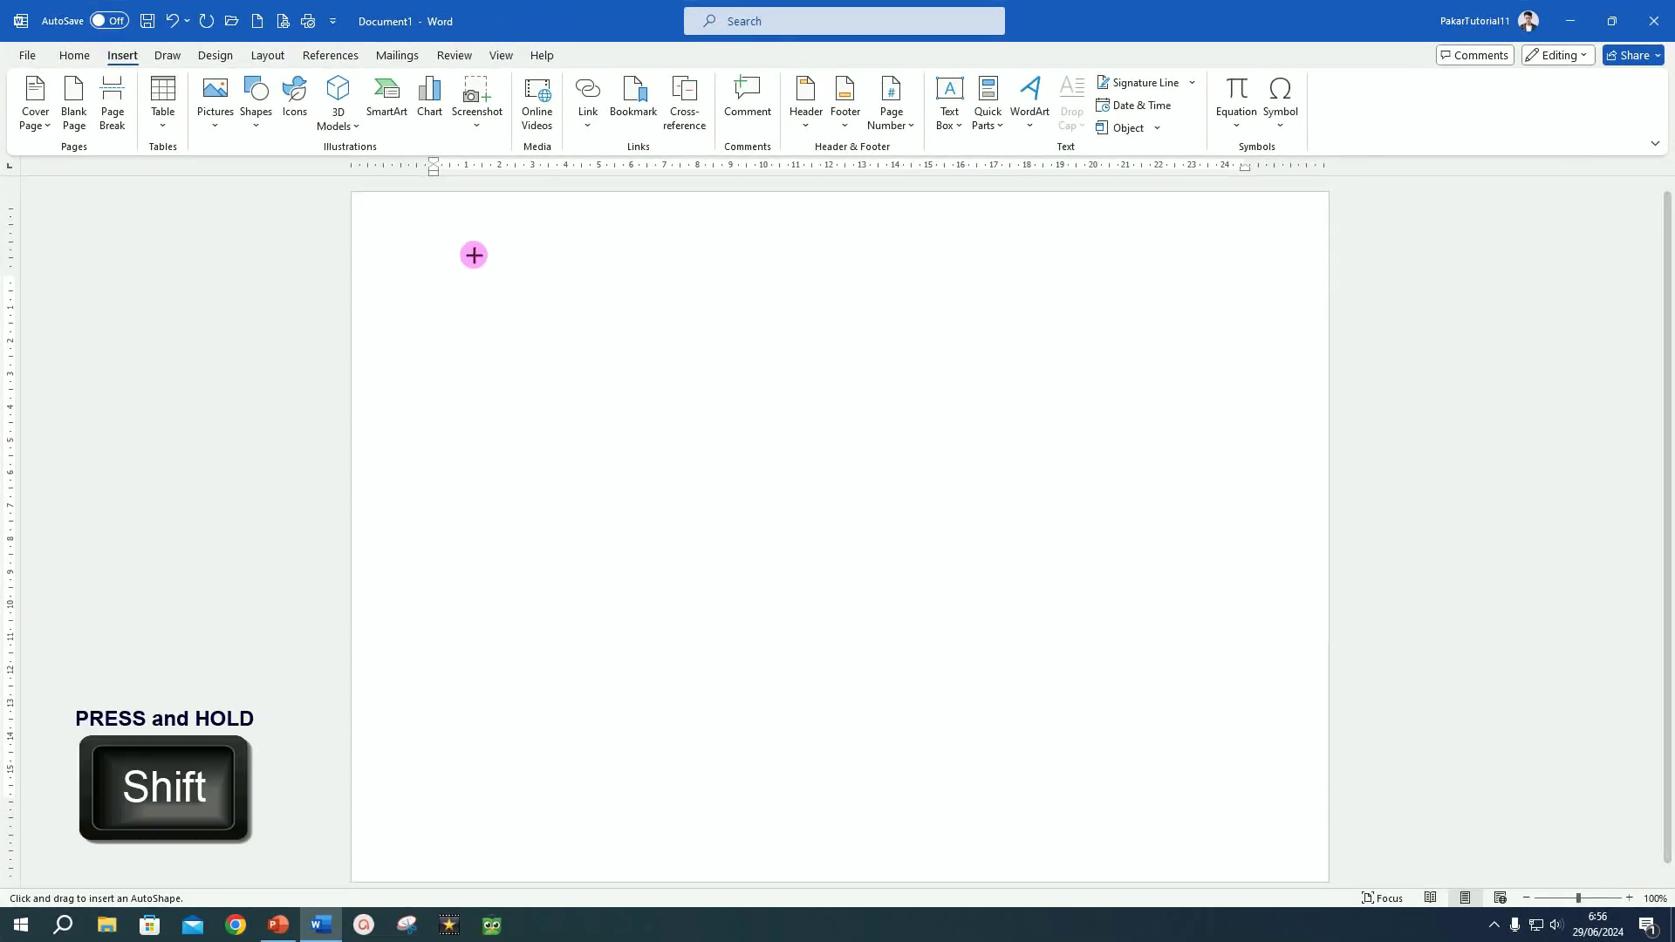
left_click_drag(474, 255, 801, 841)
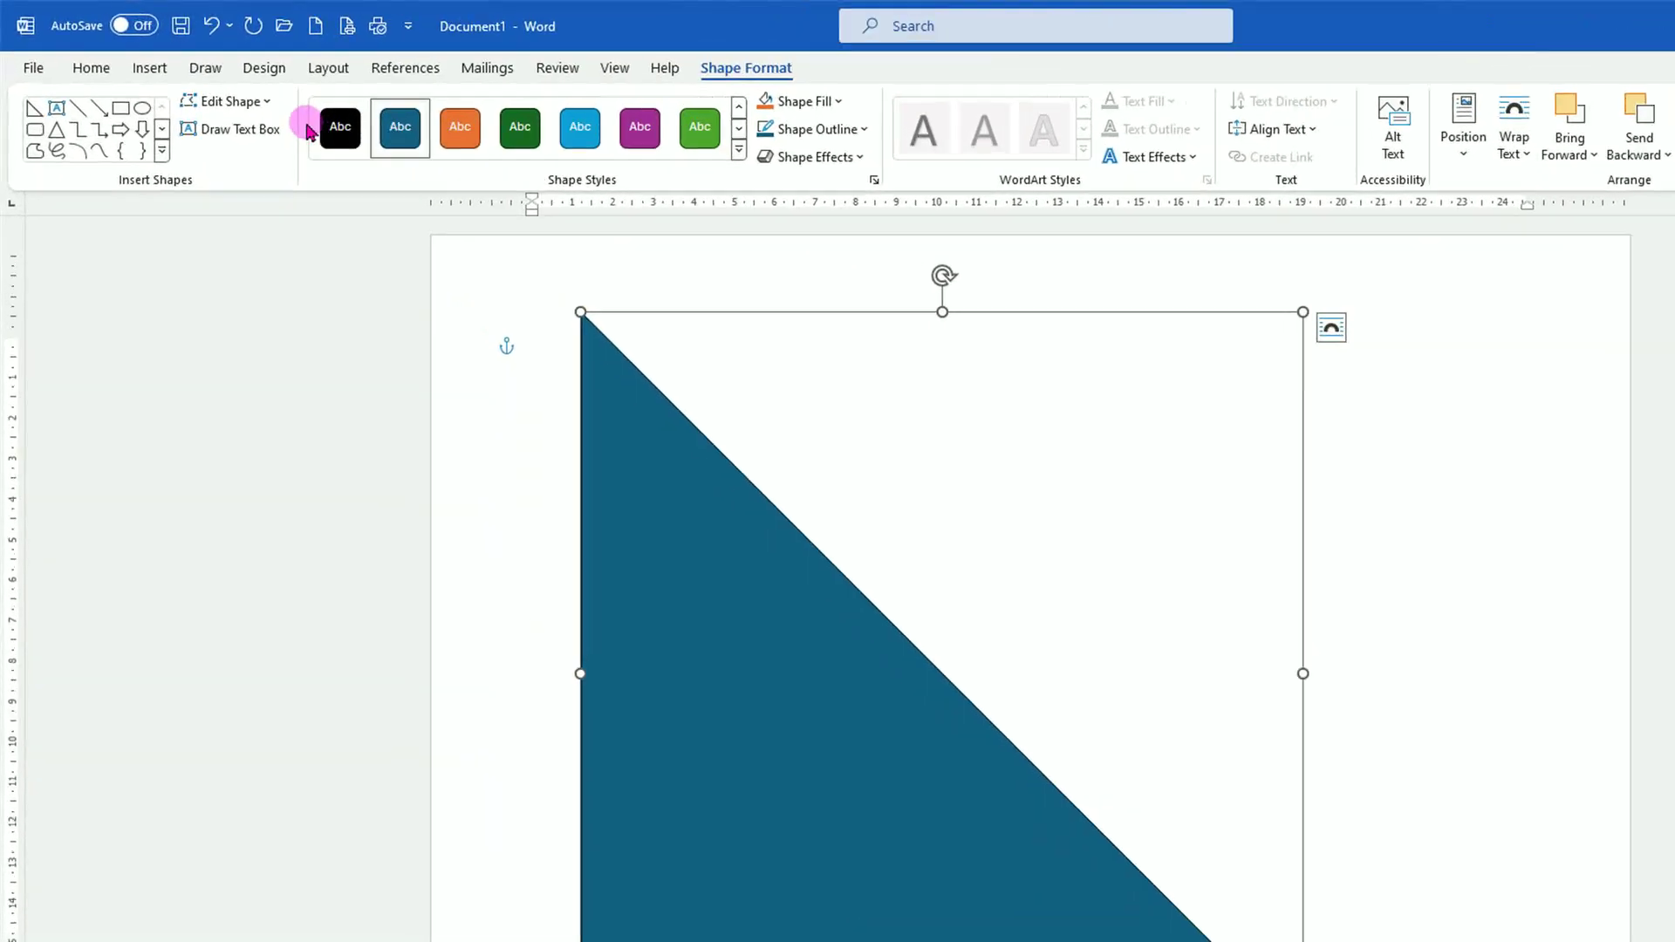
- Change the document's theme colors to Office 2013 - 2022
left_click(221, 61)
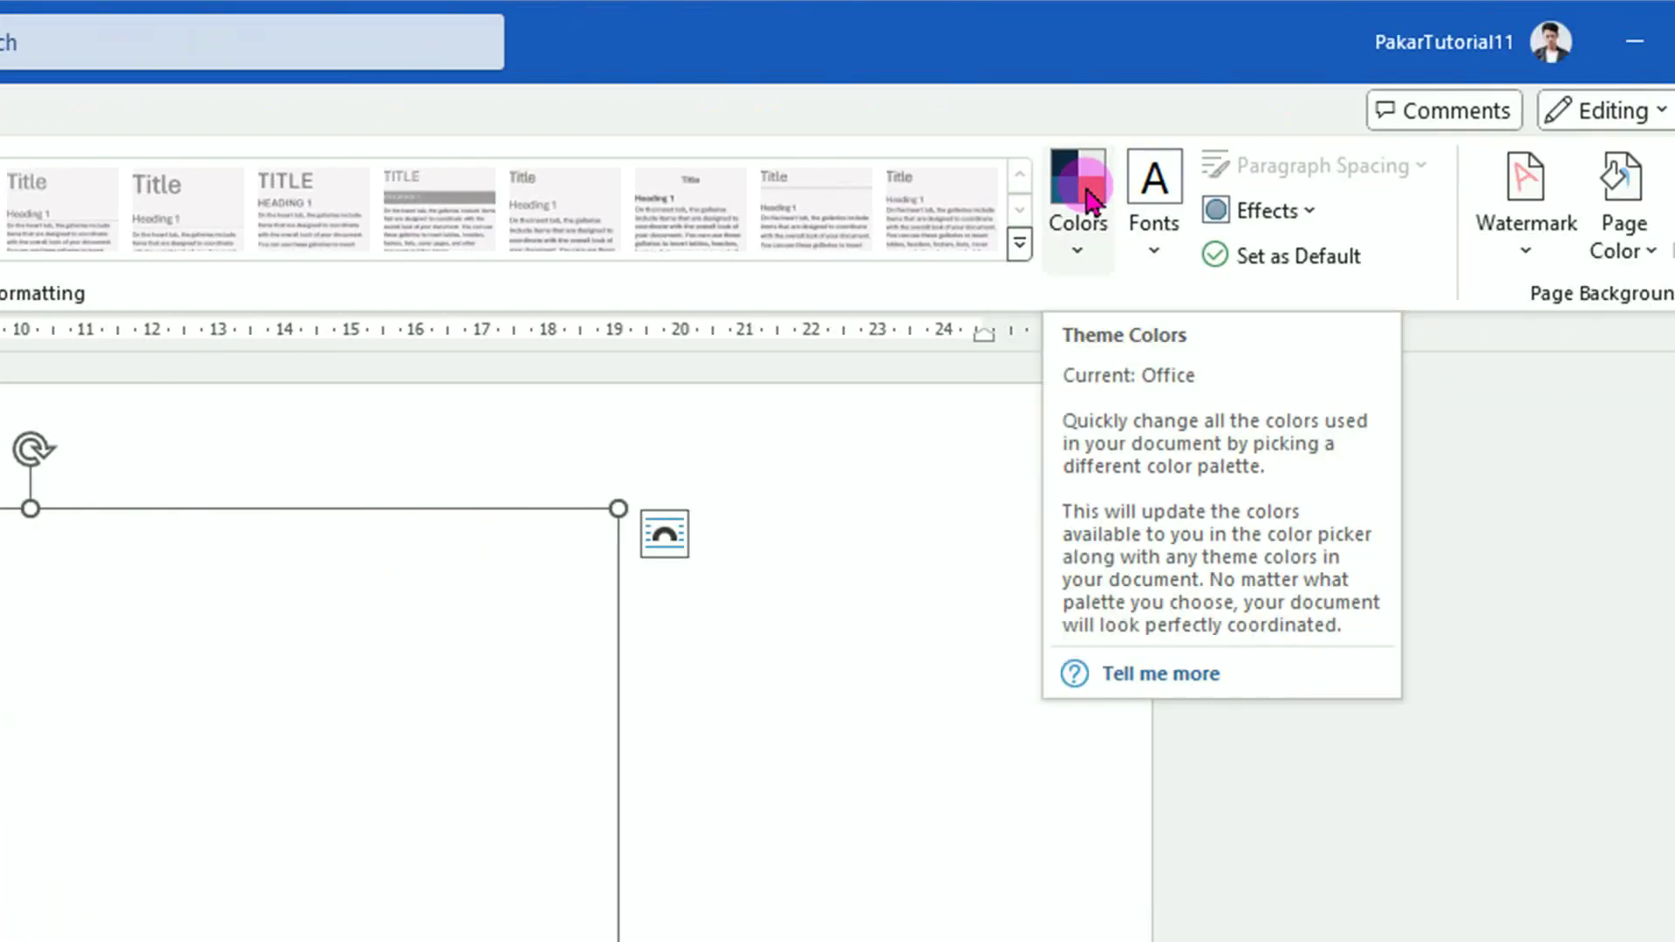
left_click(1077, 238)
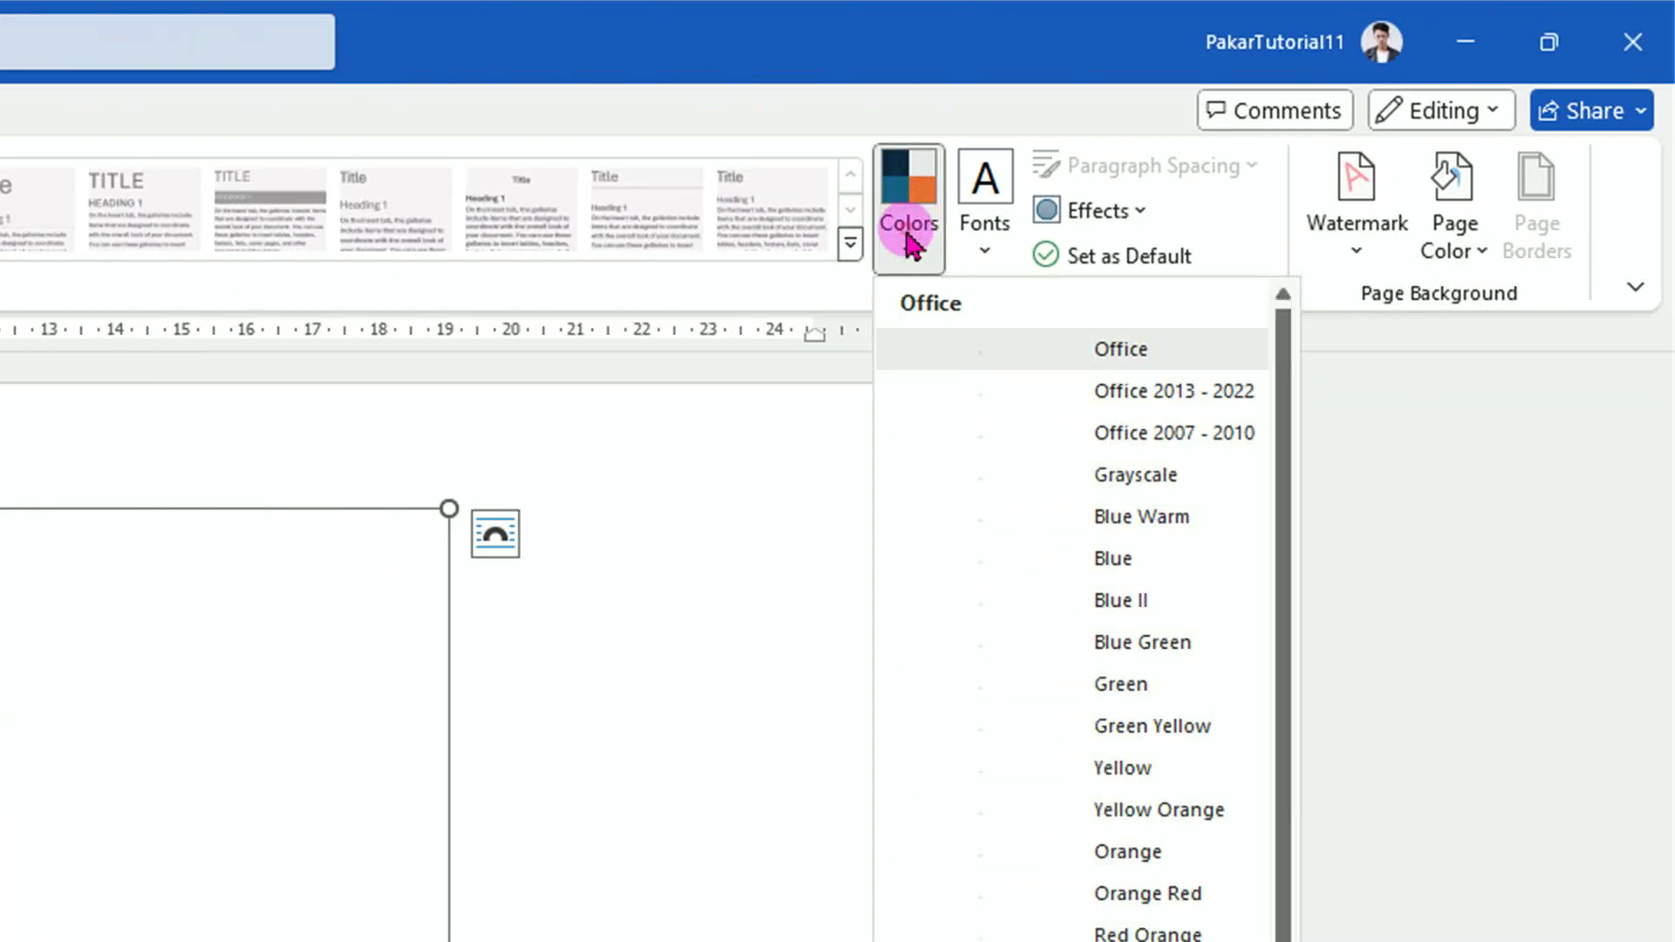
left_click(1053, 395)
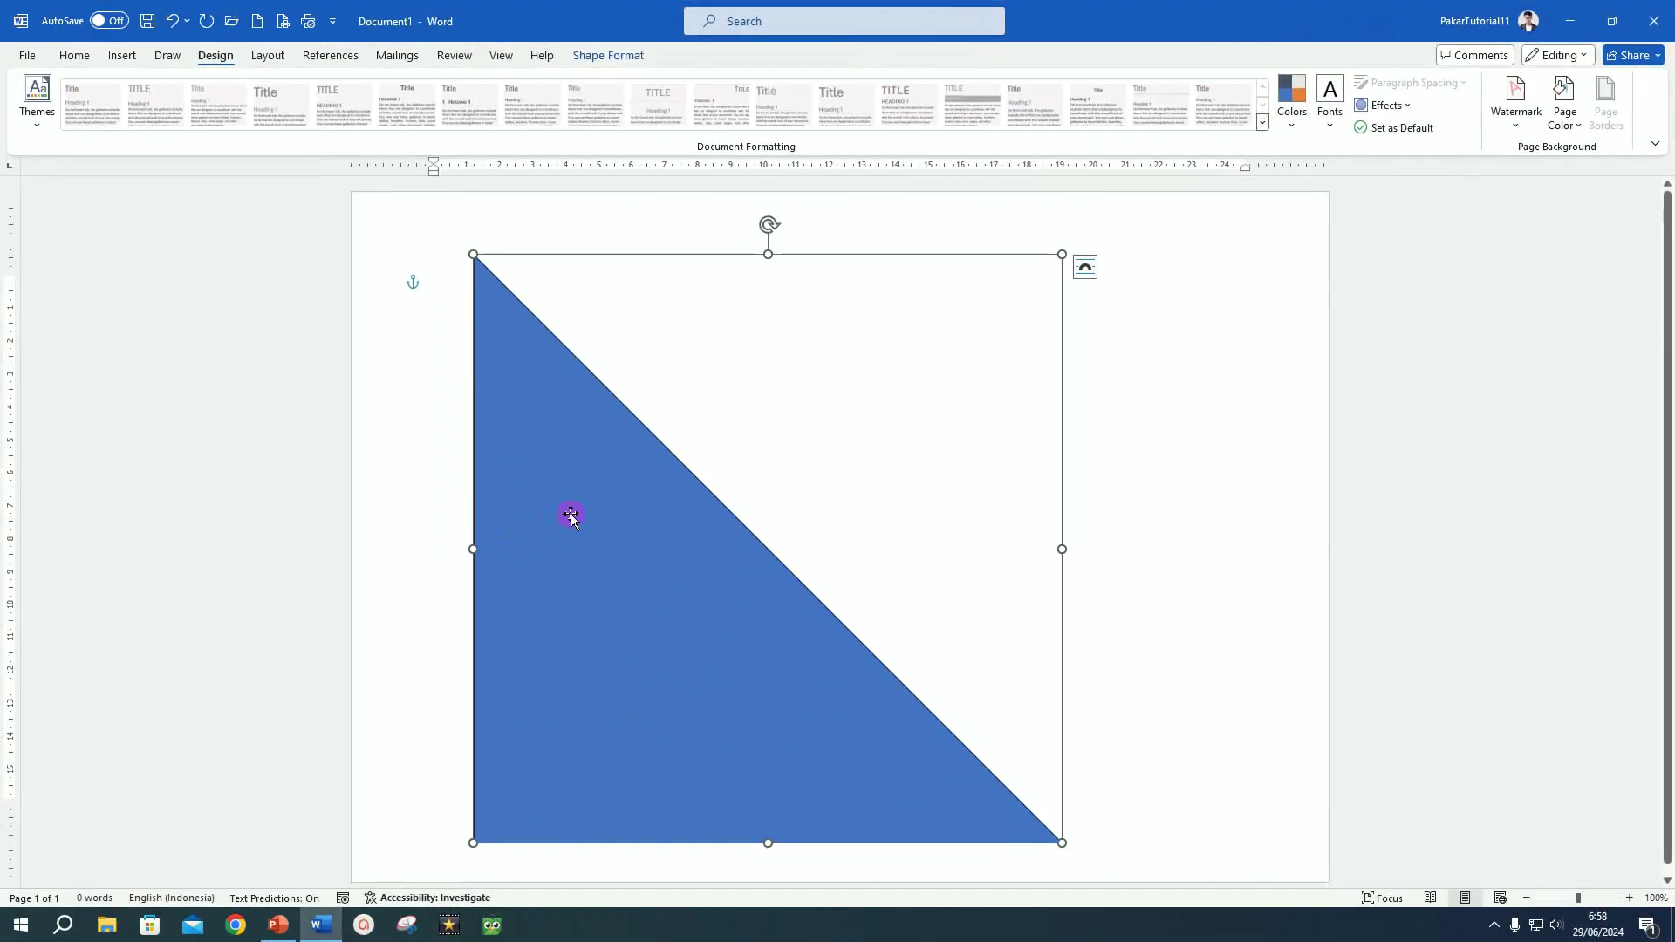
- Shift the triangle toward the upper right of the page and remove its outline
left_click_drag(589, 514, 698, 497)
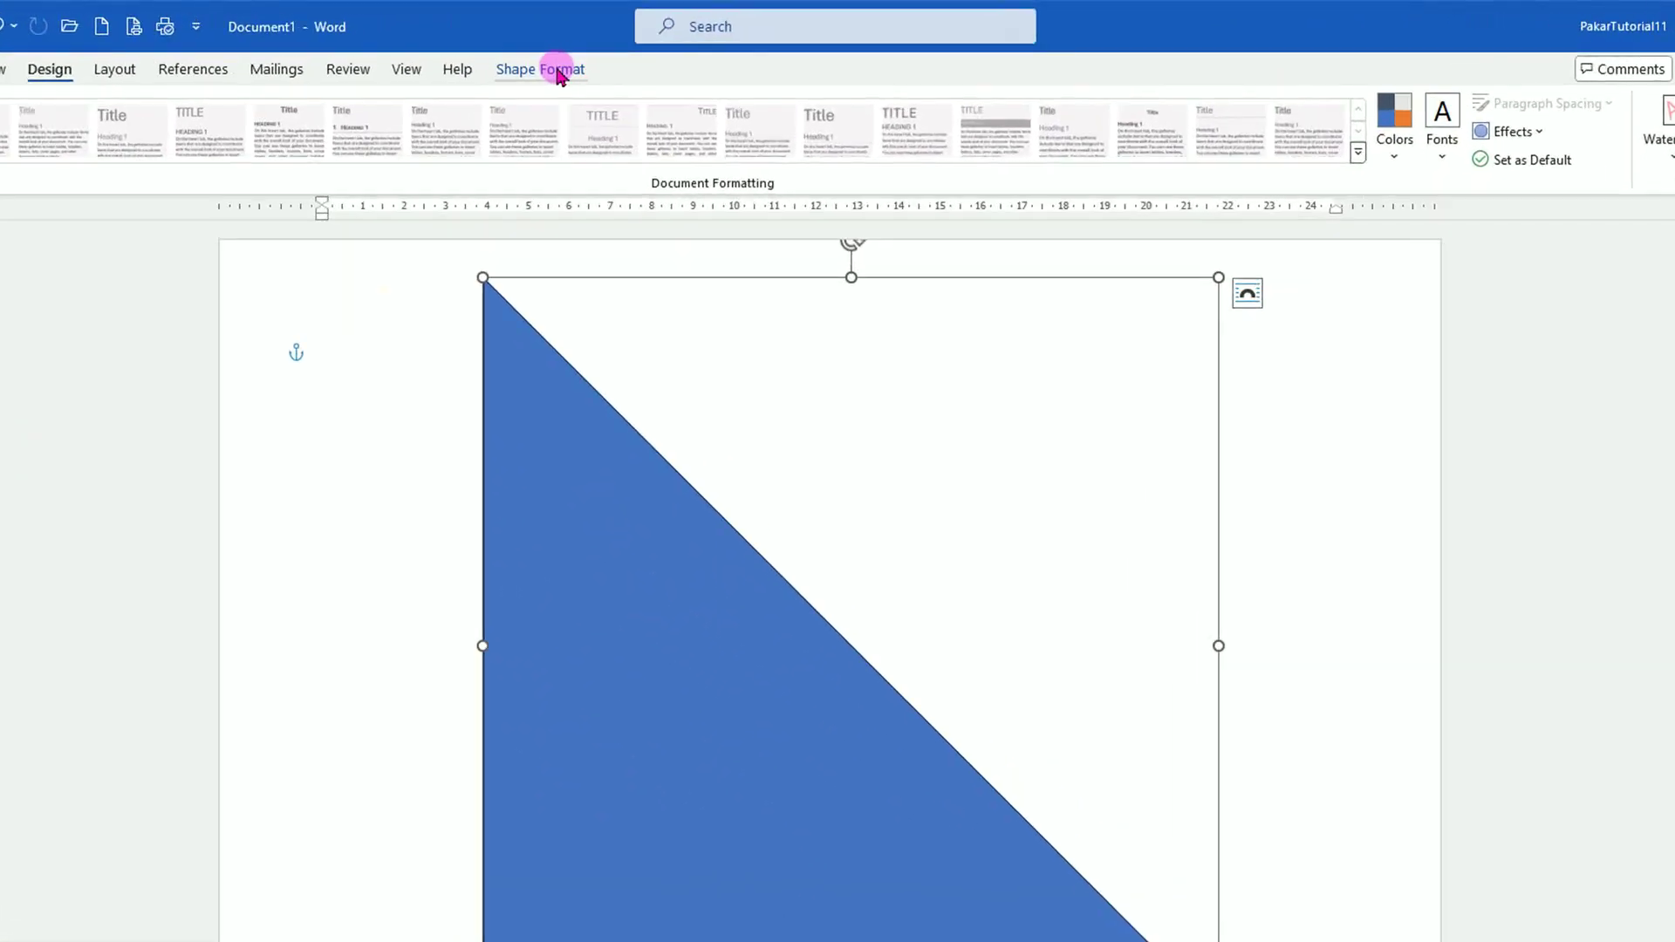
left_click(625, 58)
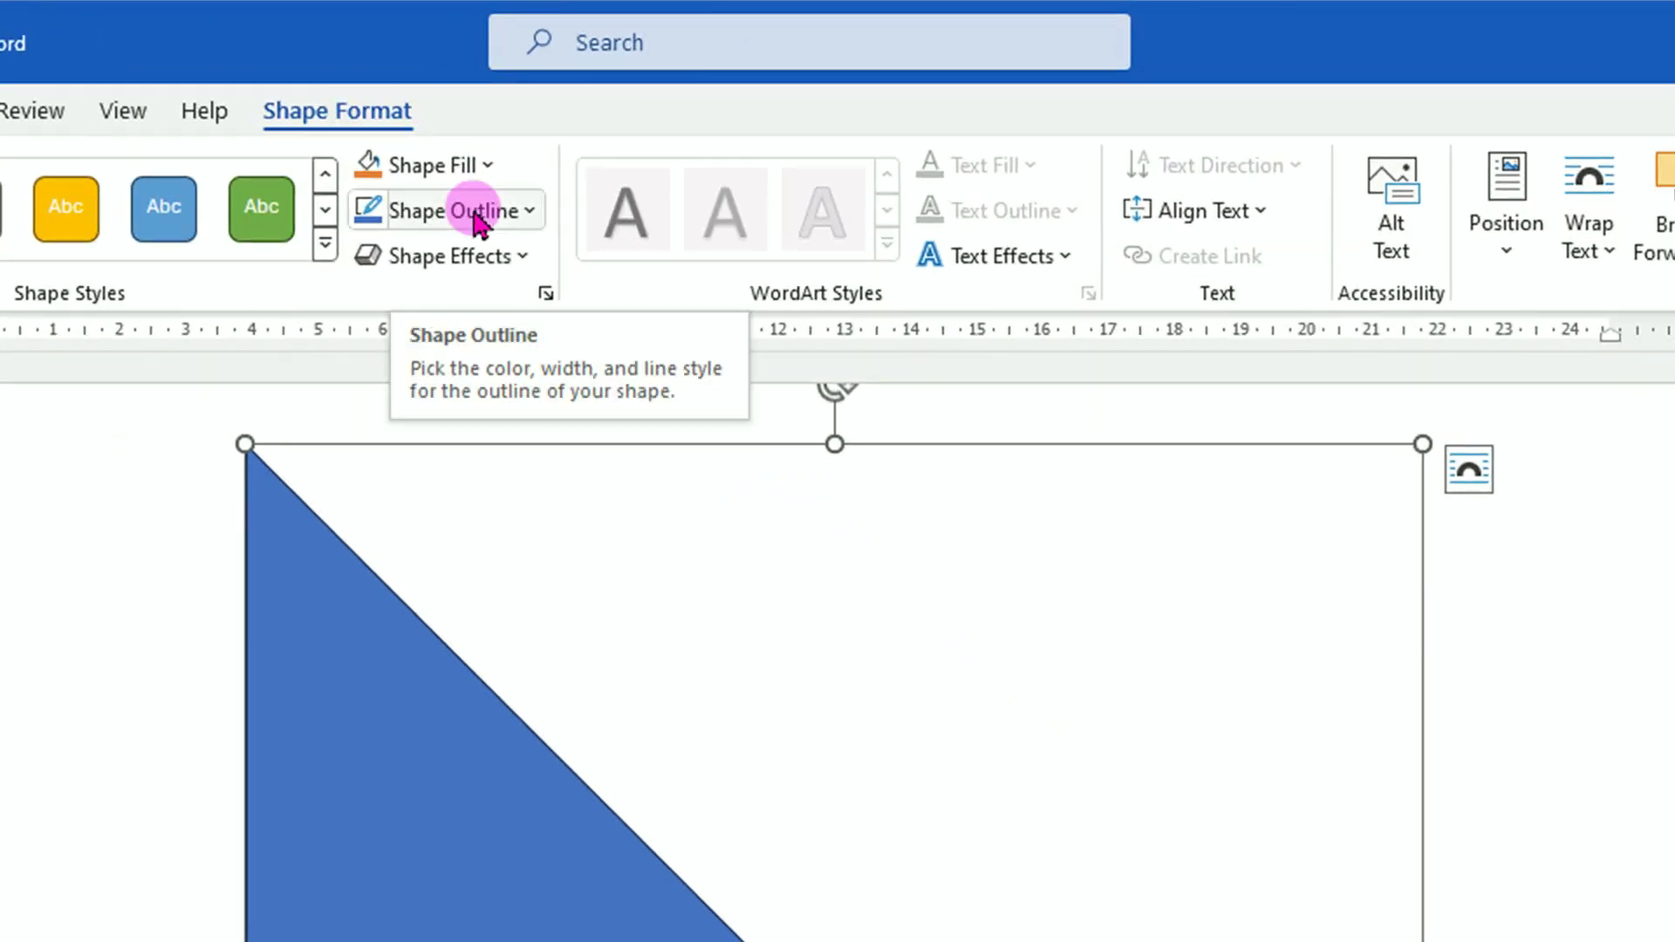
left_click(476, 212)
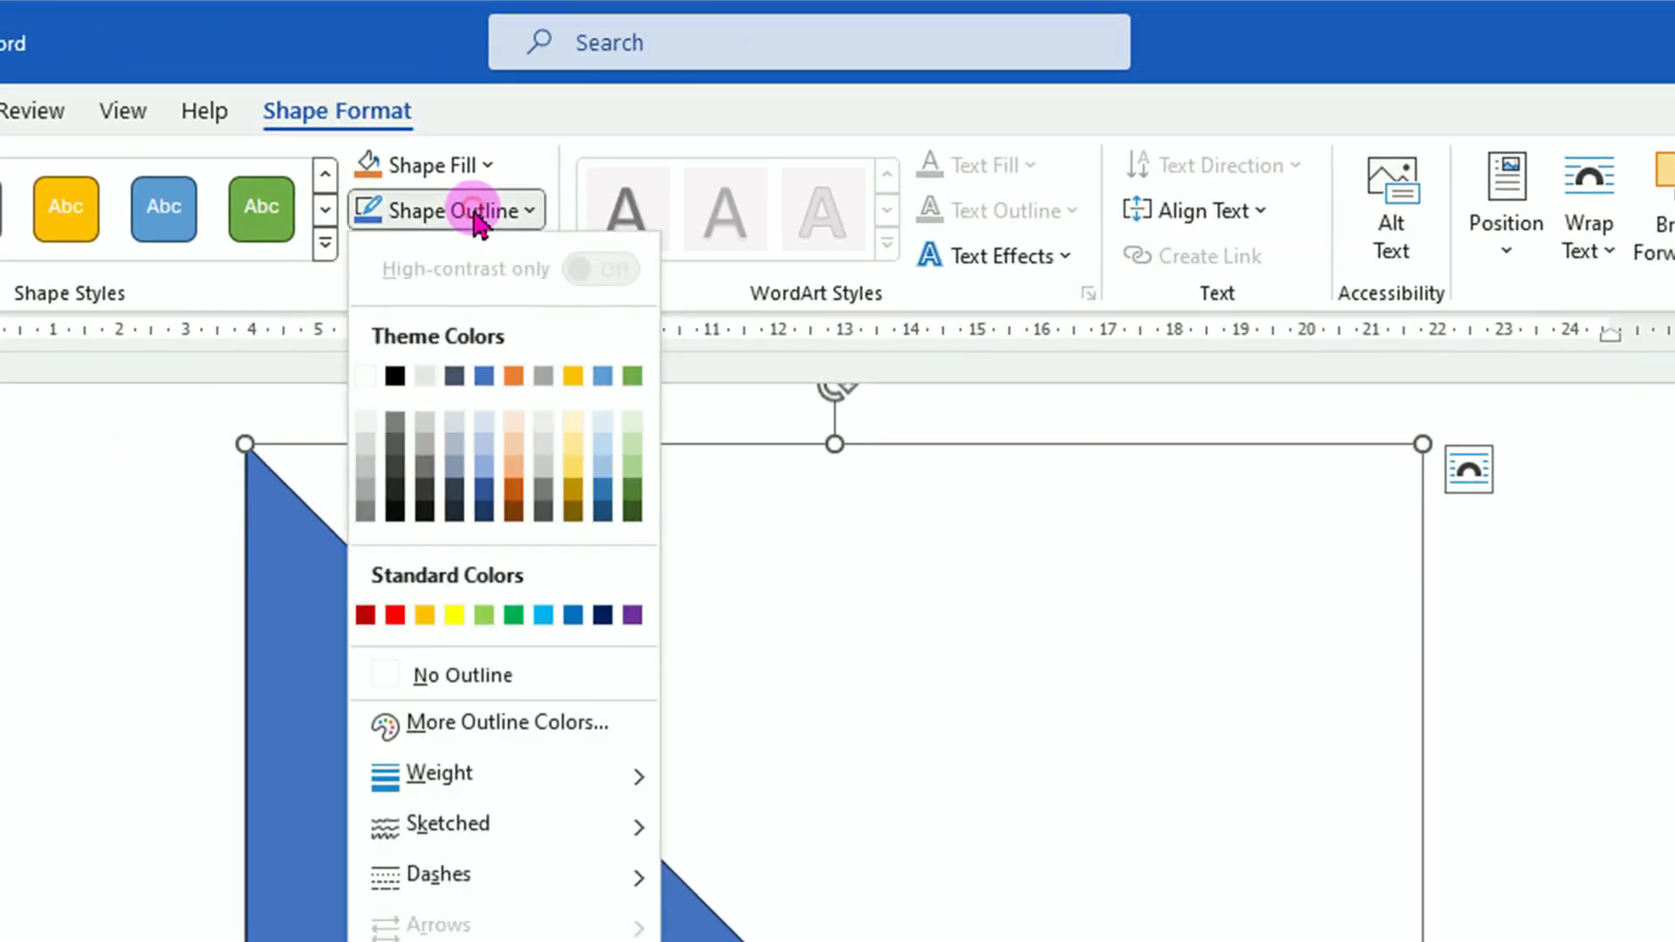
left_click(481, 676)
- Rotate the triangle right 90° and move it into the page's top-left corner
left_click_drag(772, 774, 999, 802)
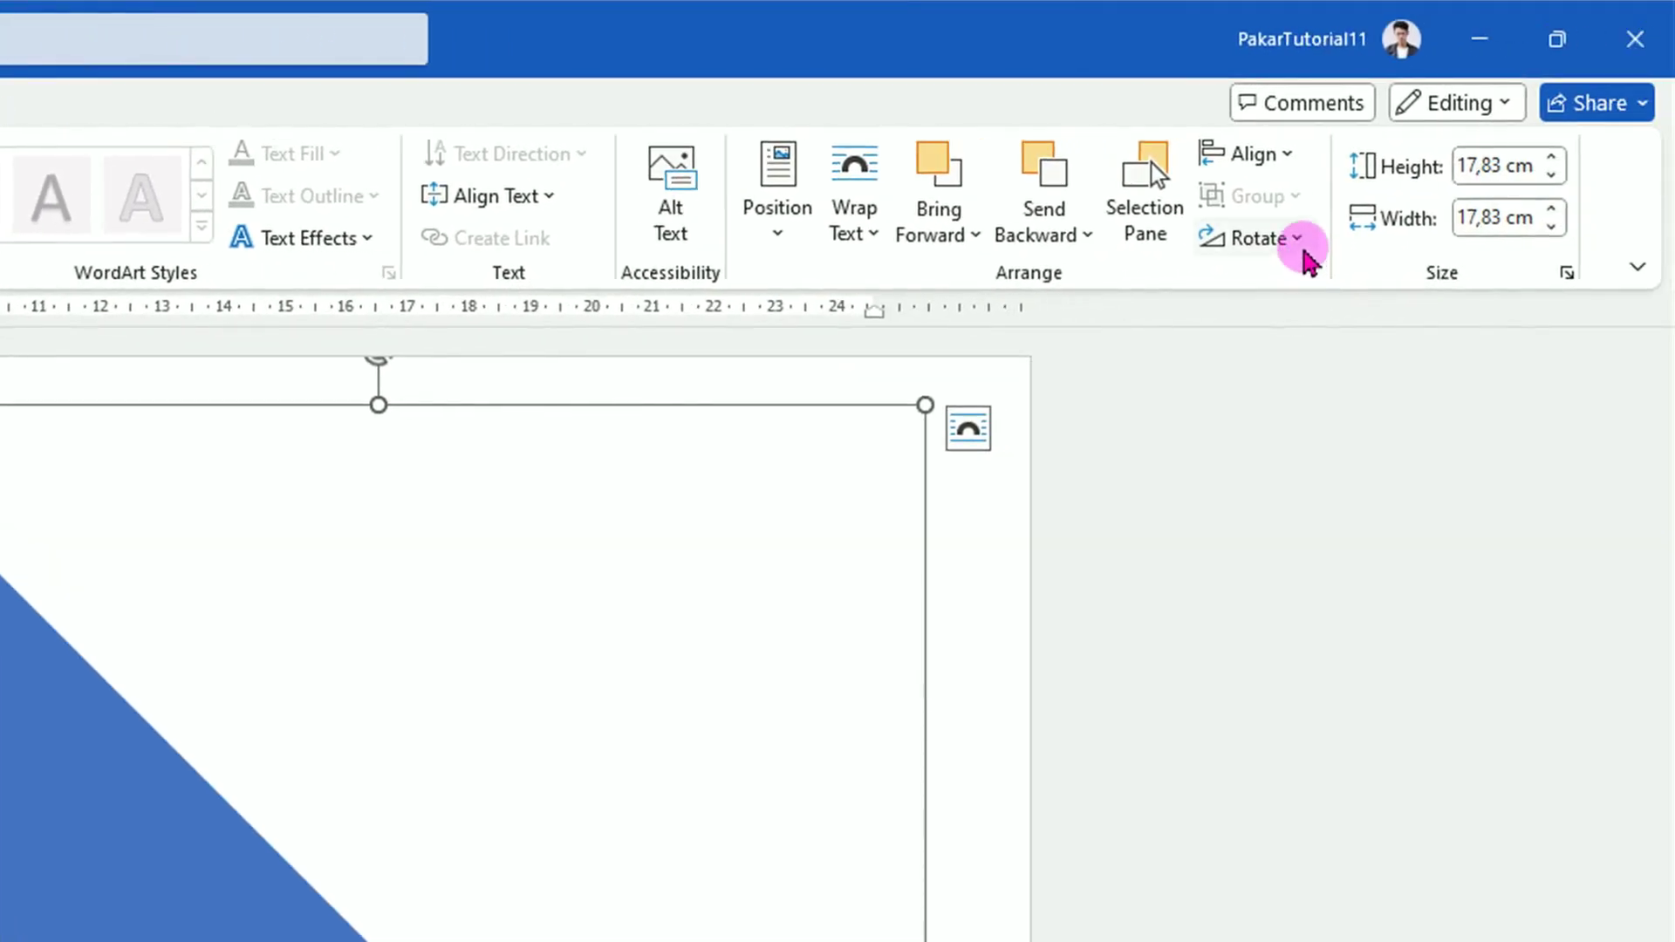
left_click(1303, 249)
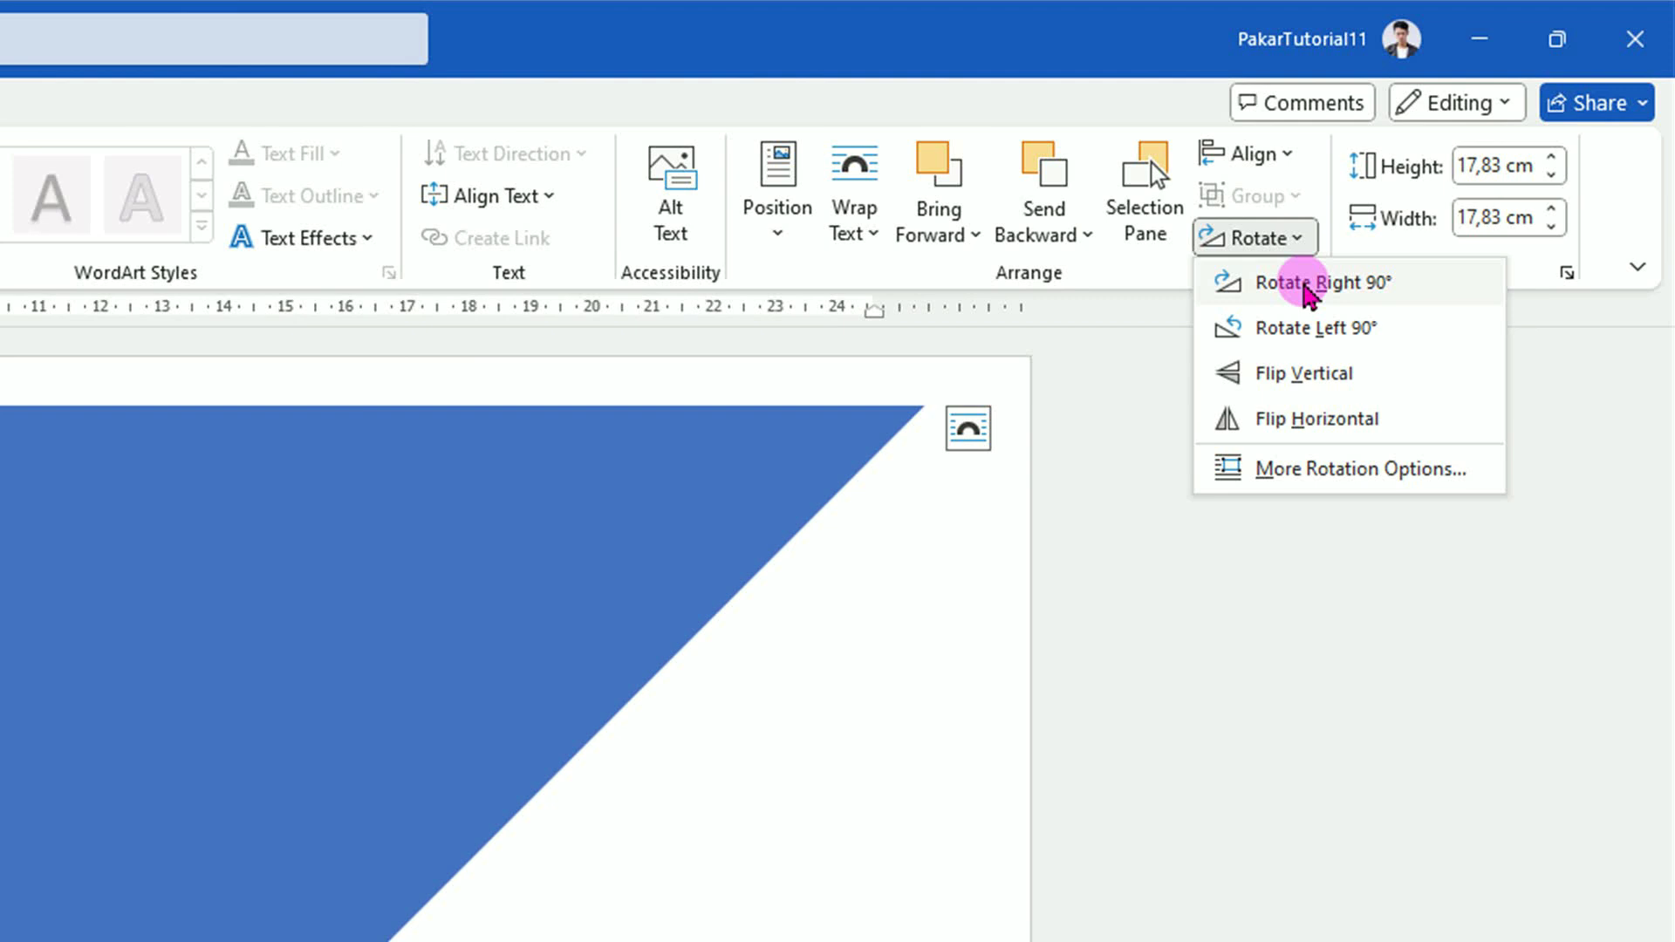
left_click(1305, 288)
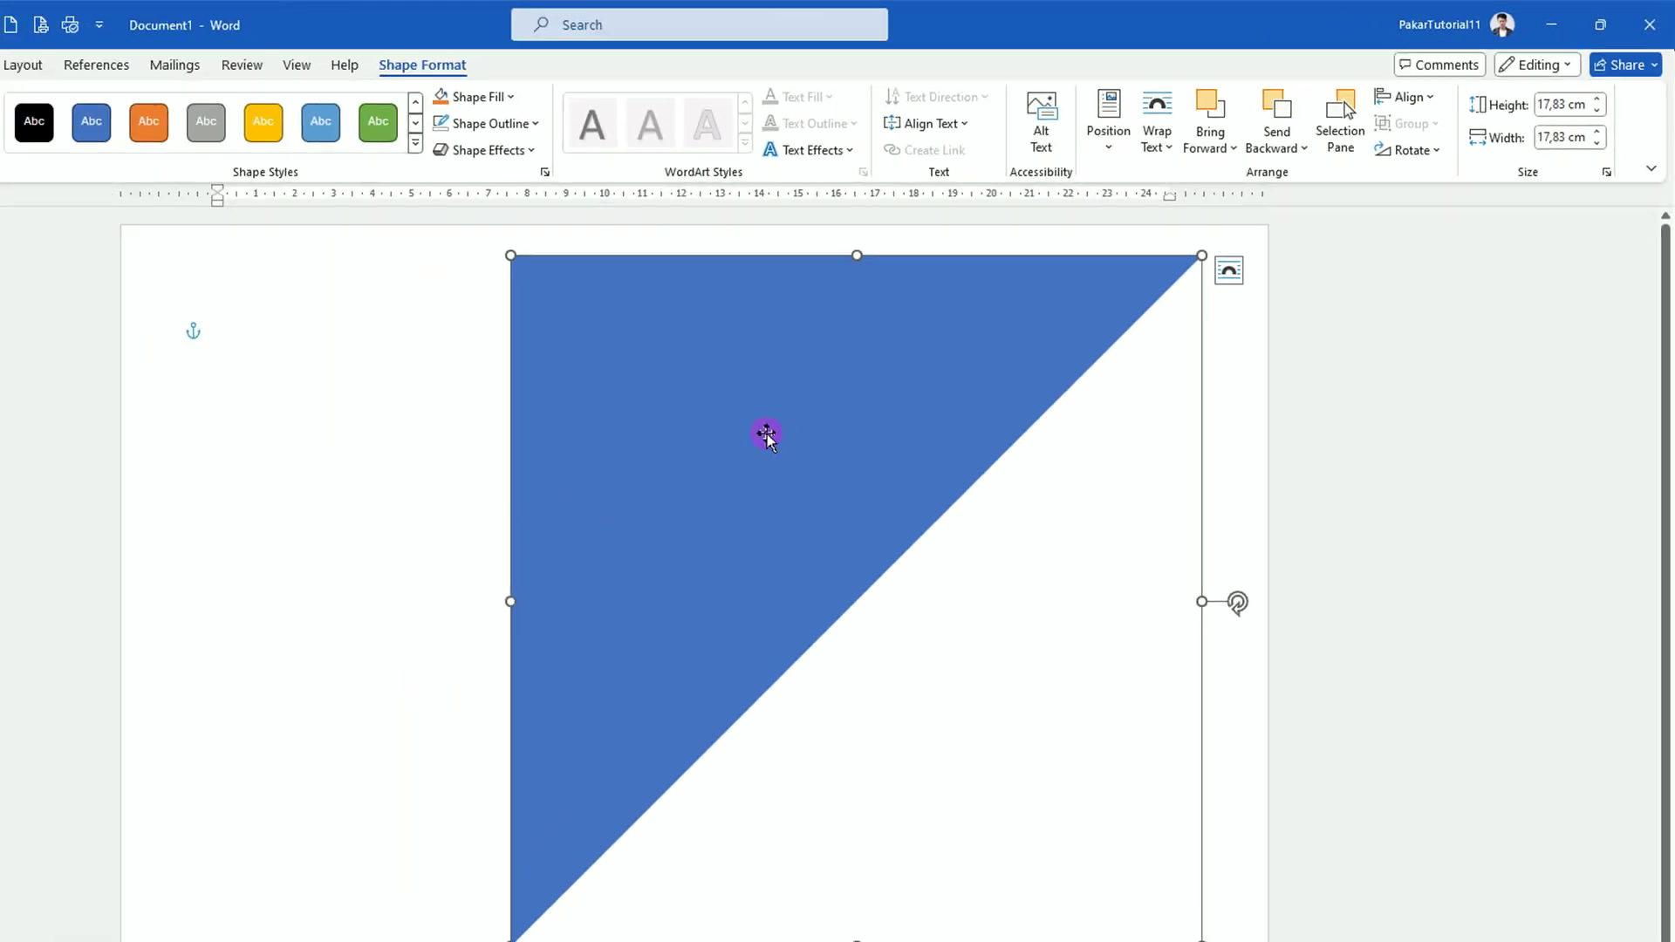
left_click_drag(235, 681, 564, 345)
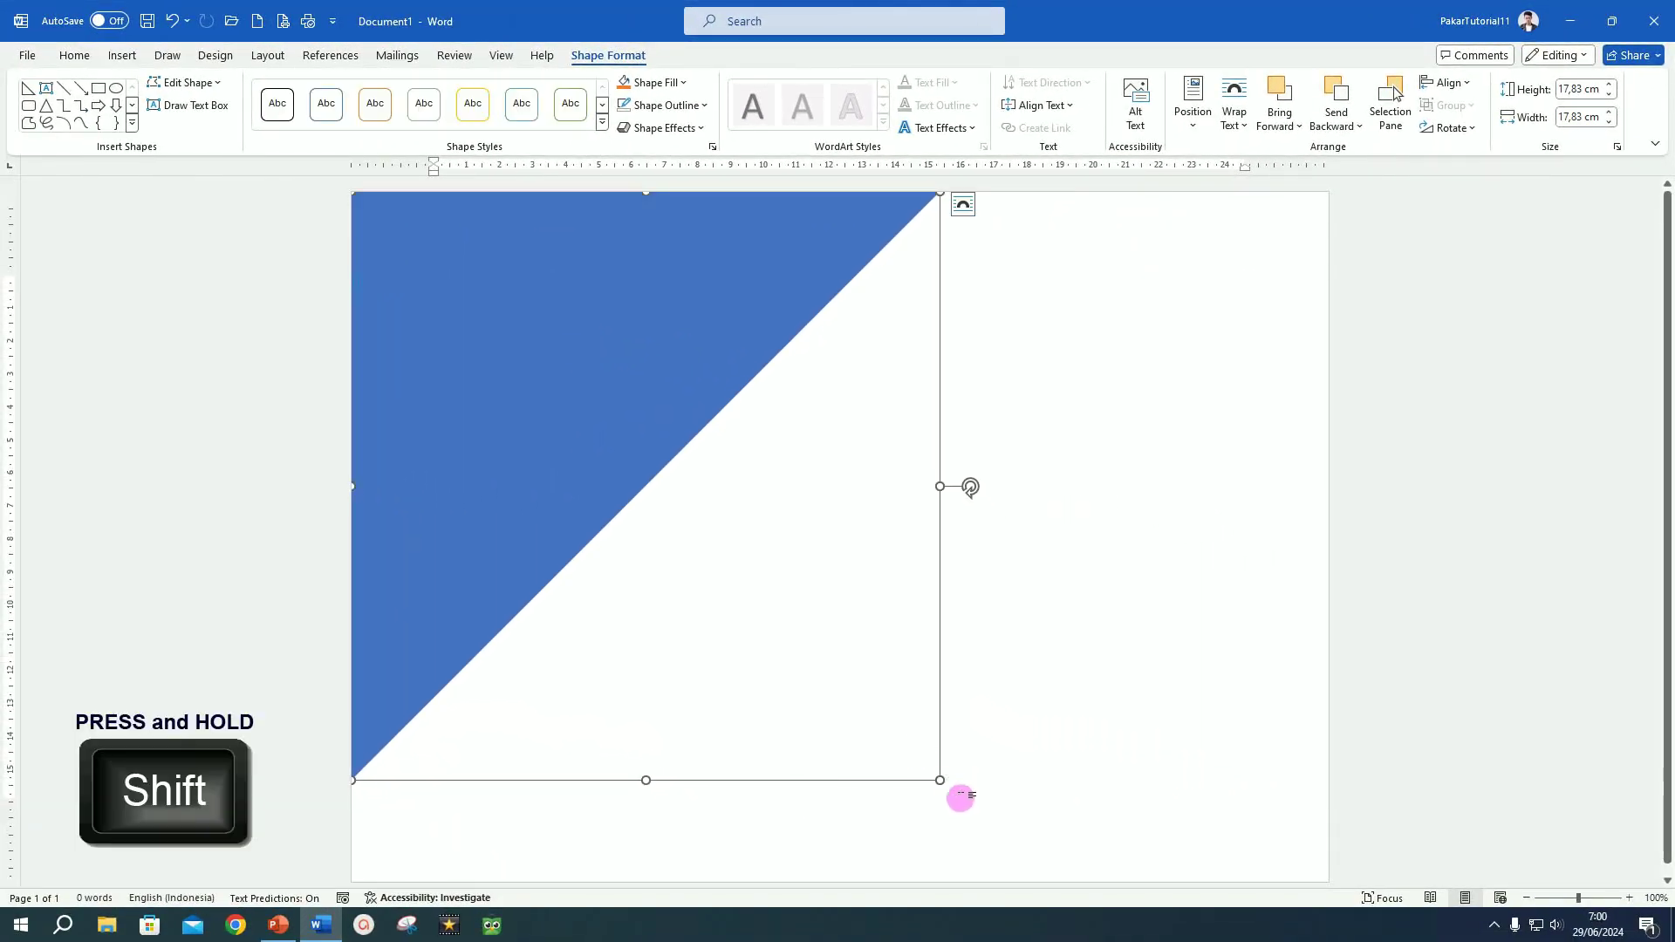
- Enlarge the triangle proportionally to about 20.96 cm per side and fill it with White, Background 1, Darker 5%
left_click_drag(940, 781, 1005, 879)
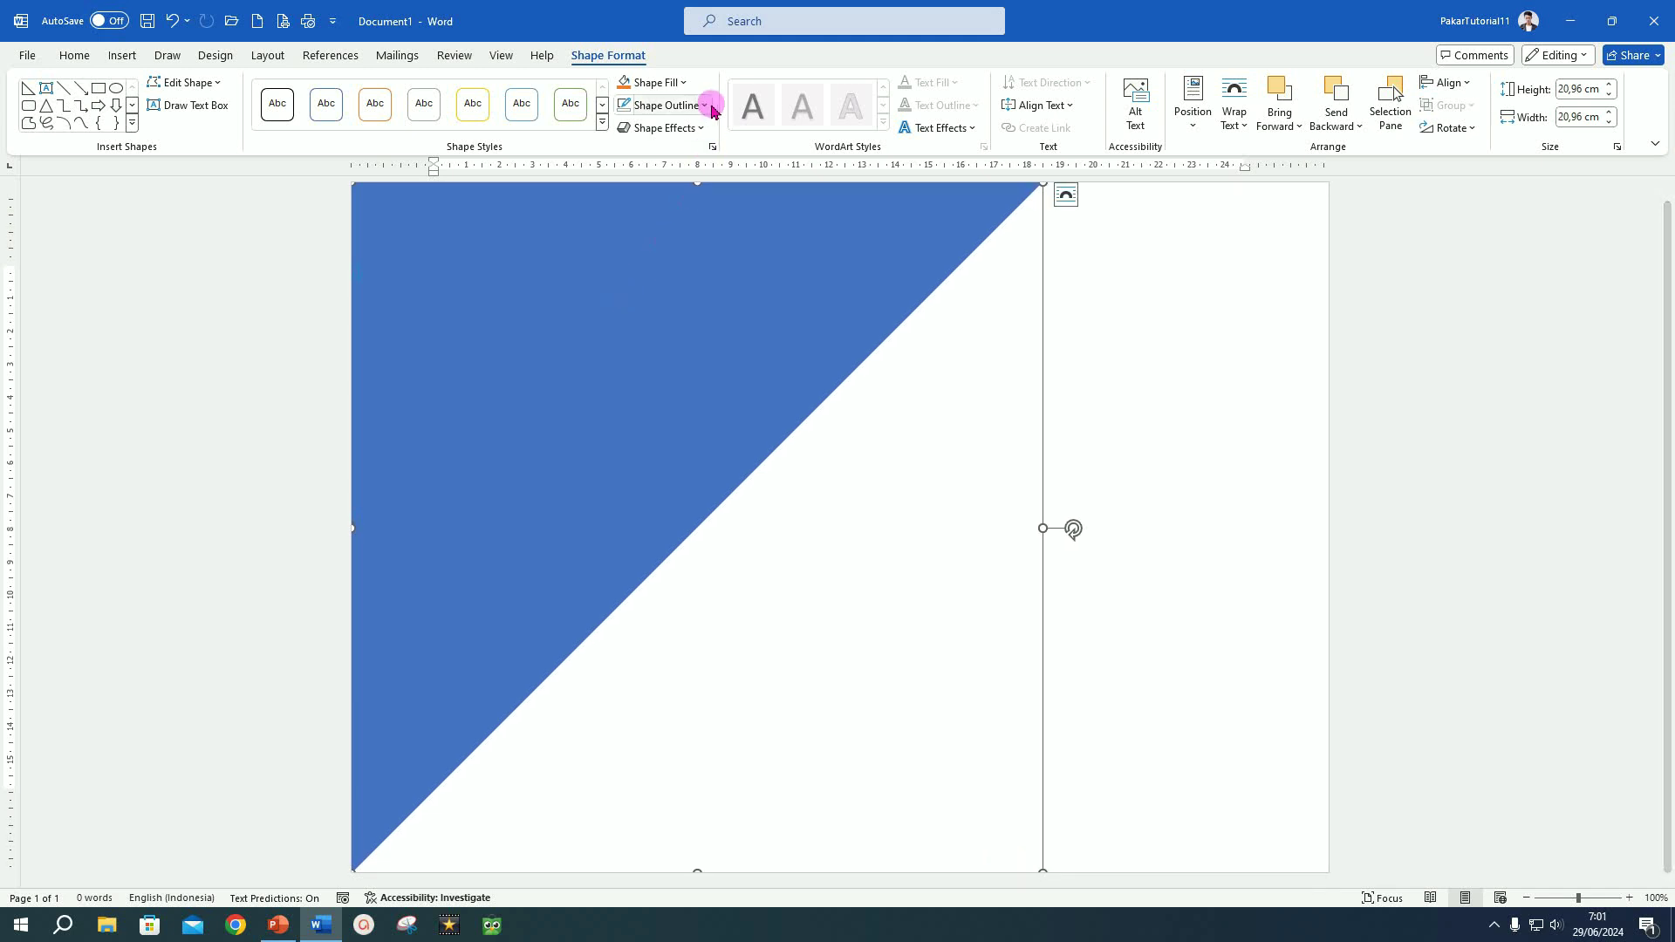
left_click(685, 83)
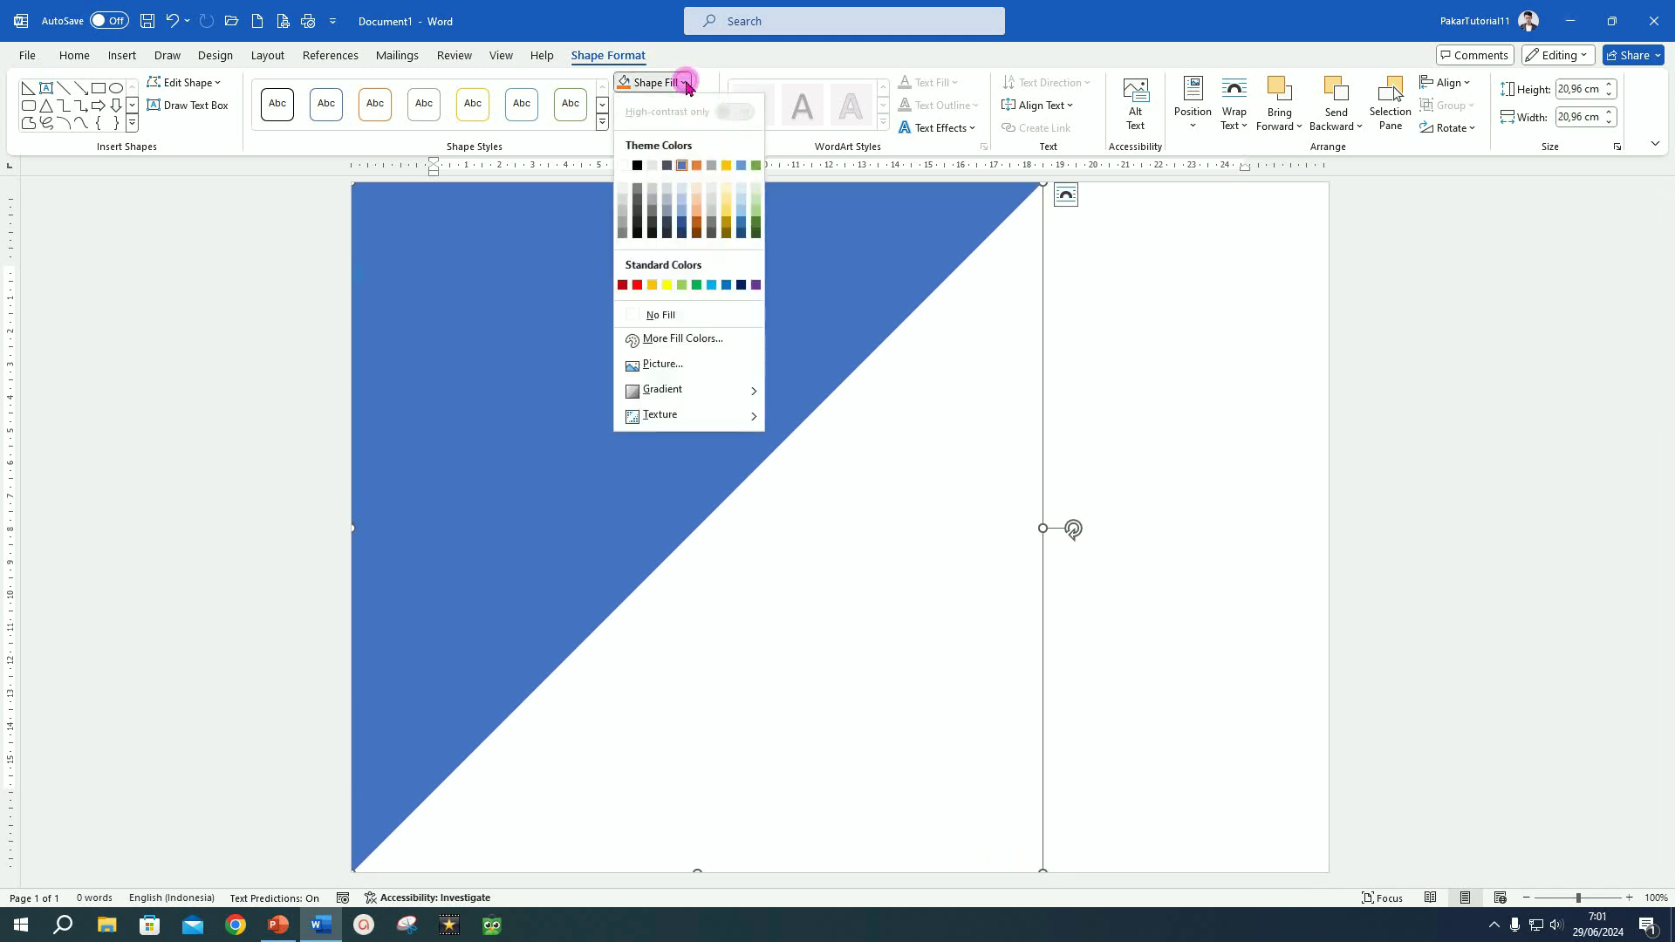
left_click(623, 192)
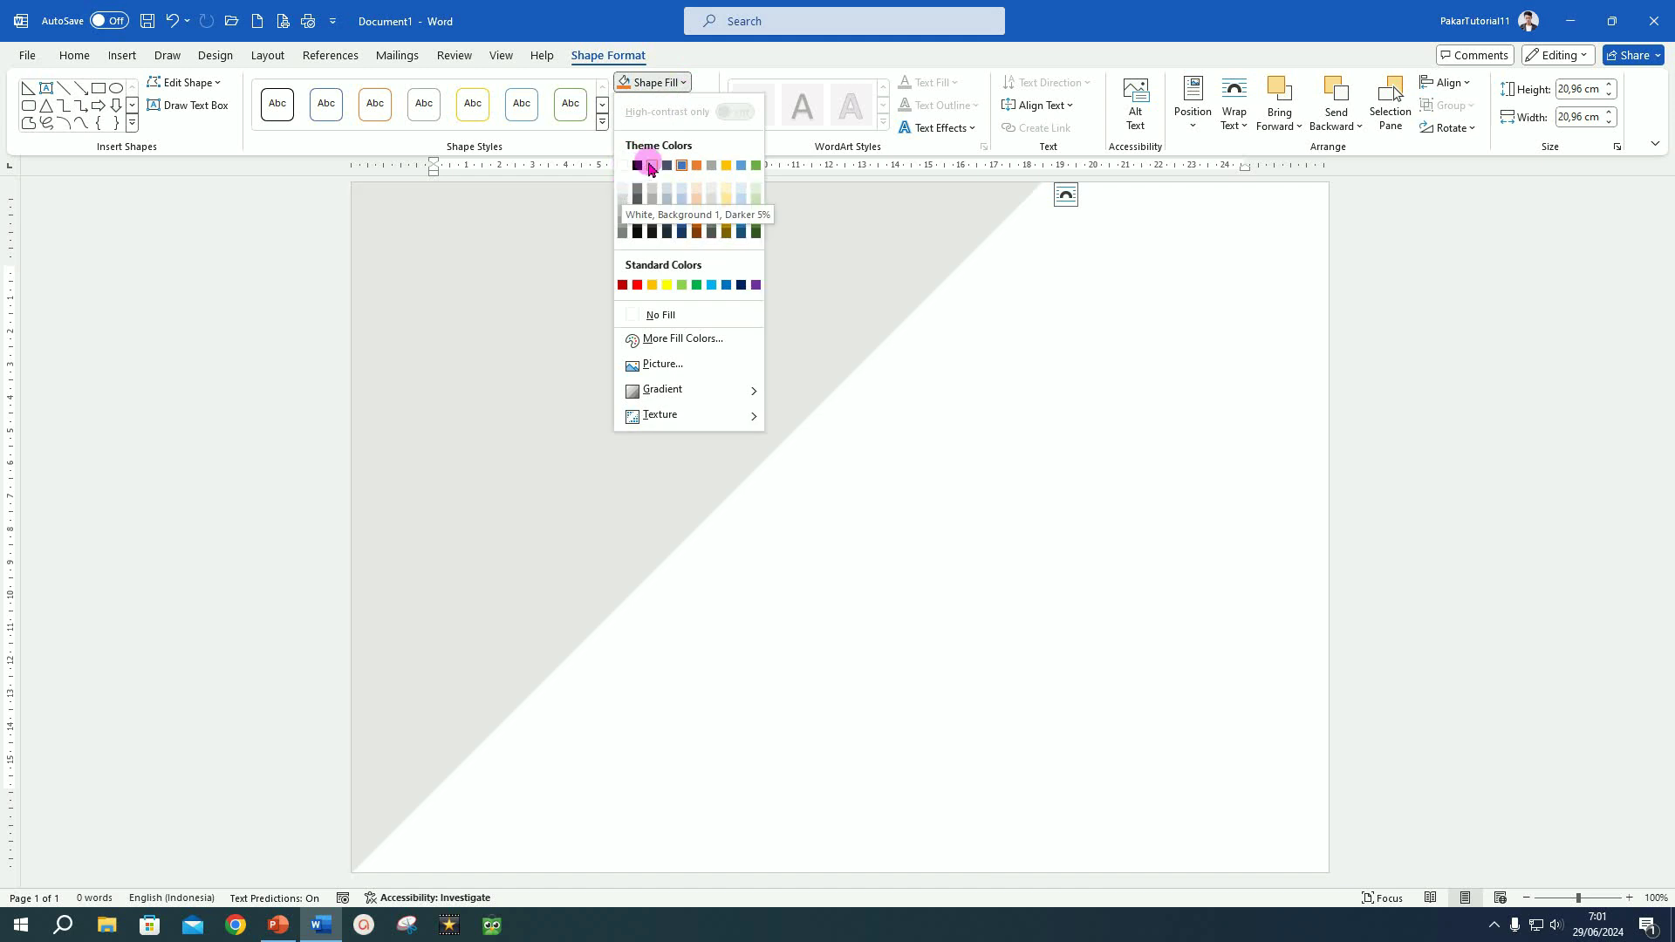
- Duplicate the light grey triangle and place the copy to the right of the original and slightly lower
scroll(717, 394, "down", 1)
key("ctrl+d")
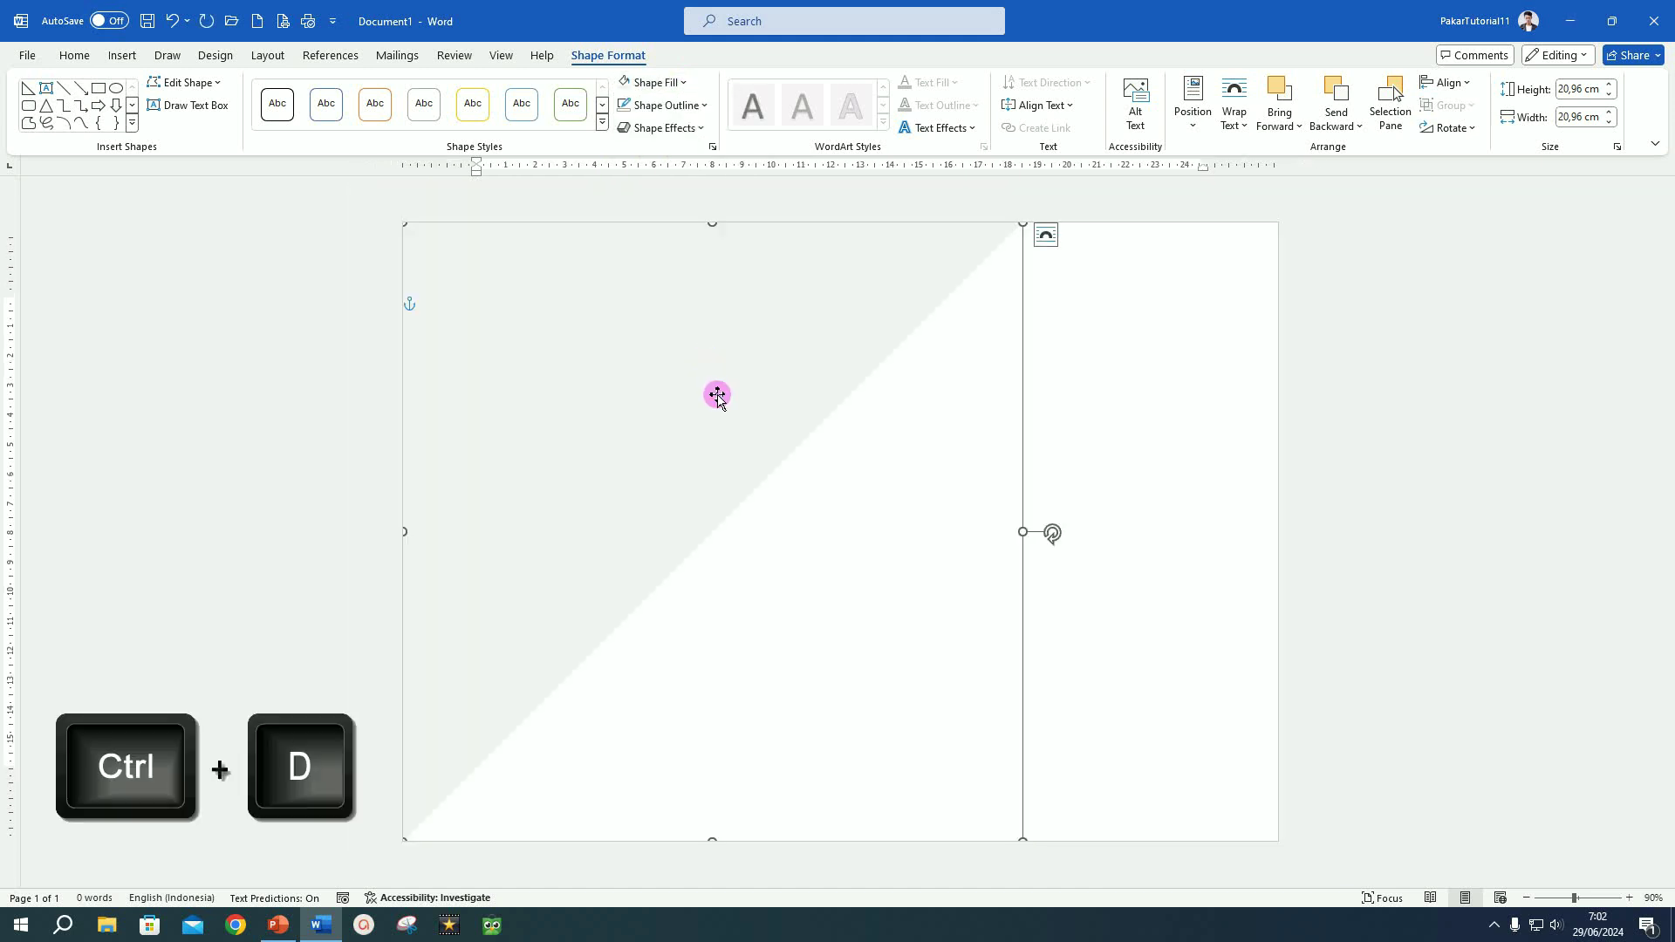
left_click_drag(701, 386, 782, 176)
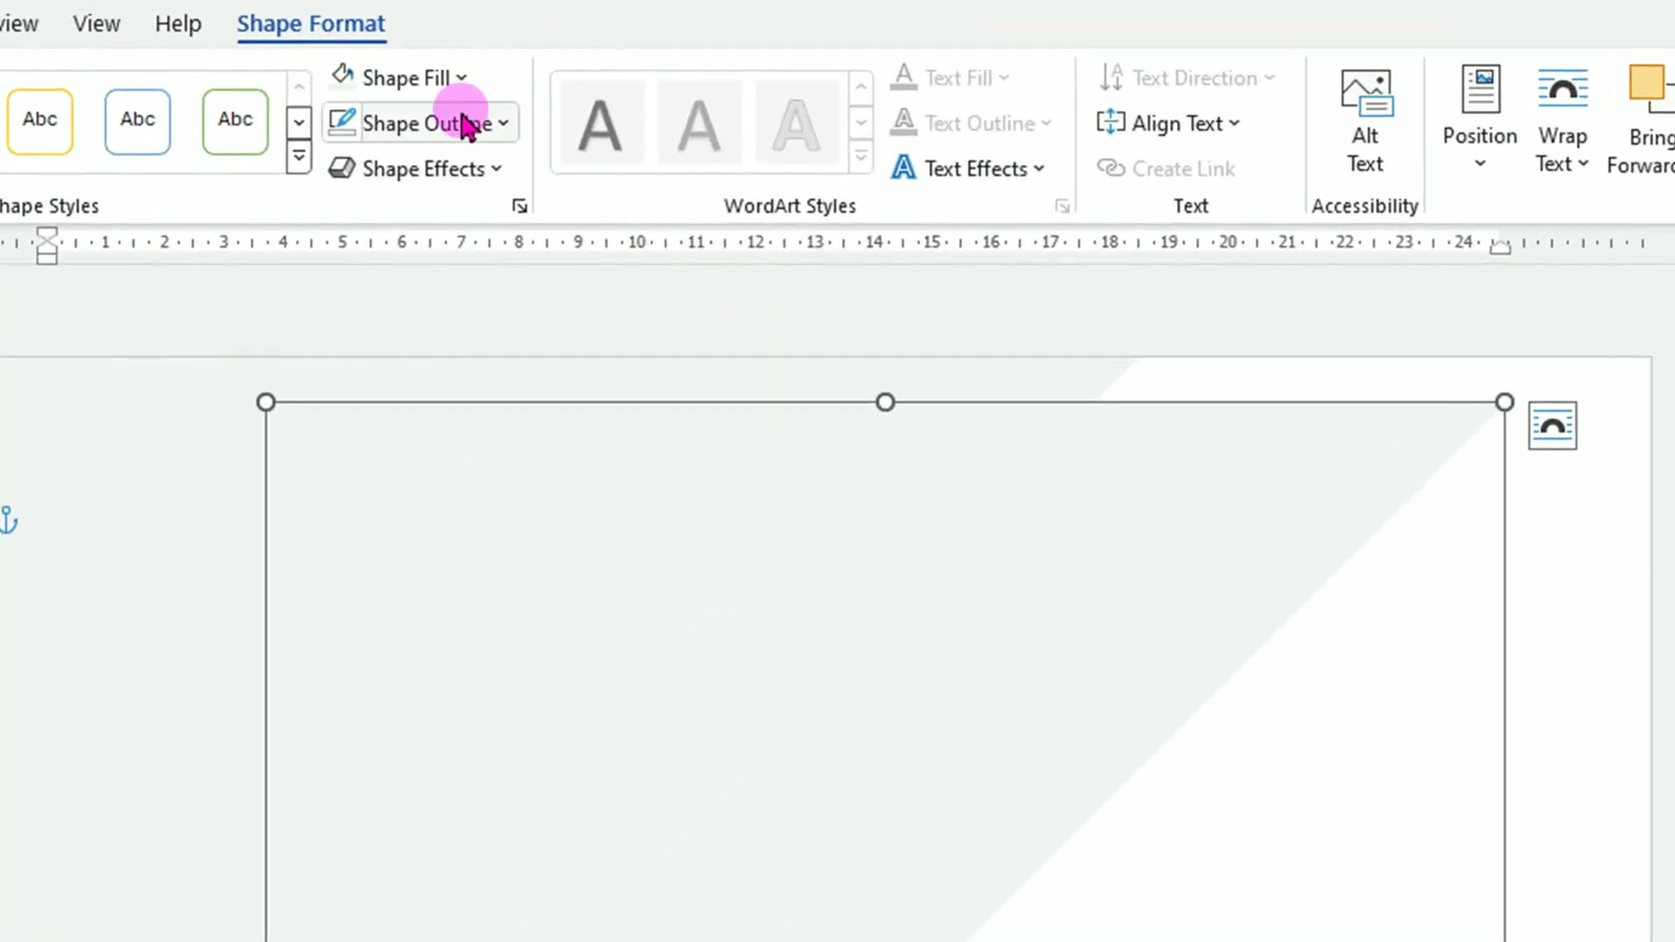
- Fill the duplicate triangle with a custom pale peach color, made by adjusting the hue and lightness of the standard gold swatch
left_click(463, 80)
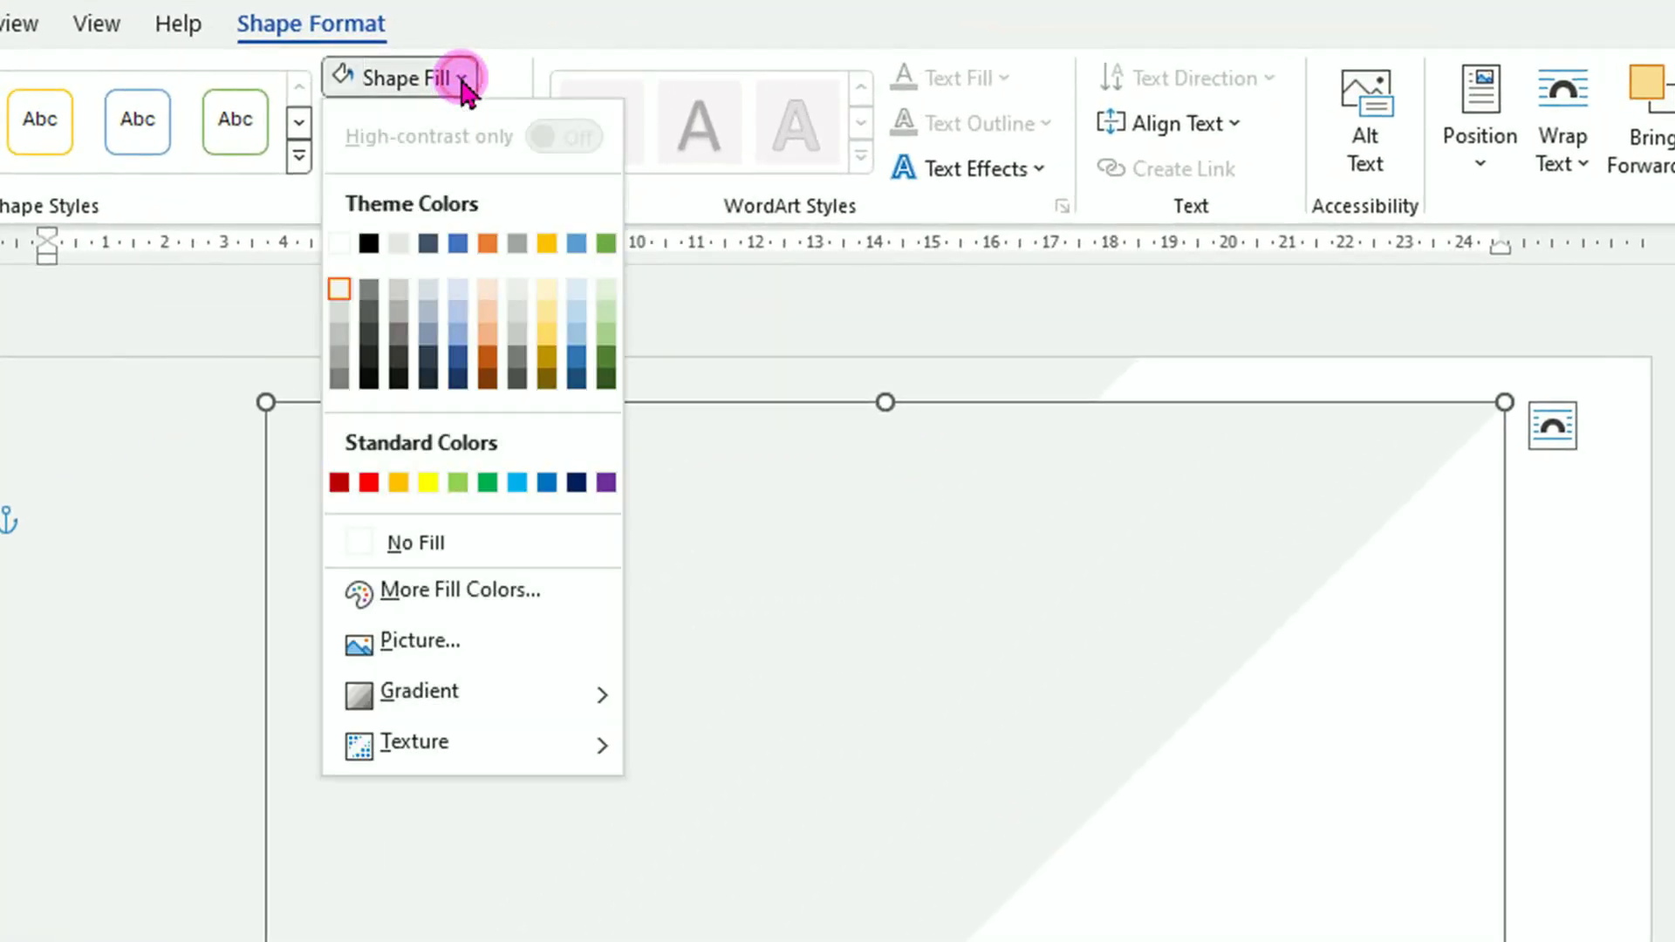
left_click(461, 590)
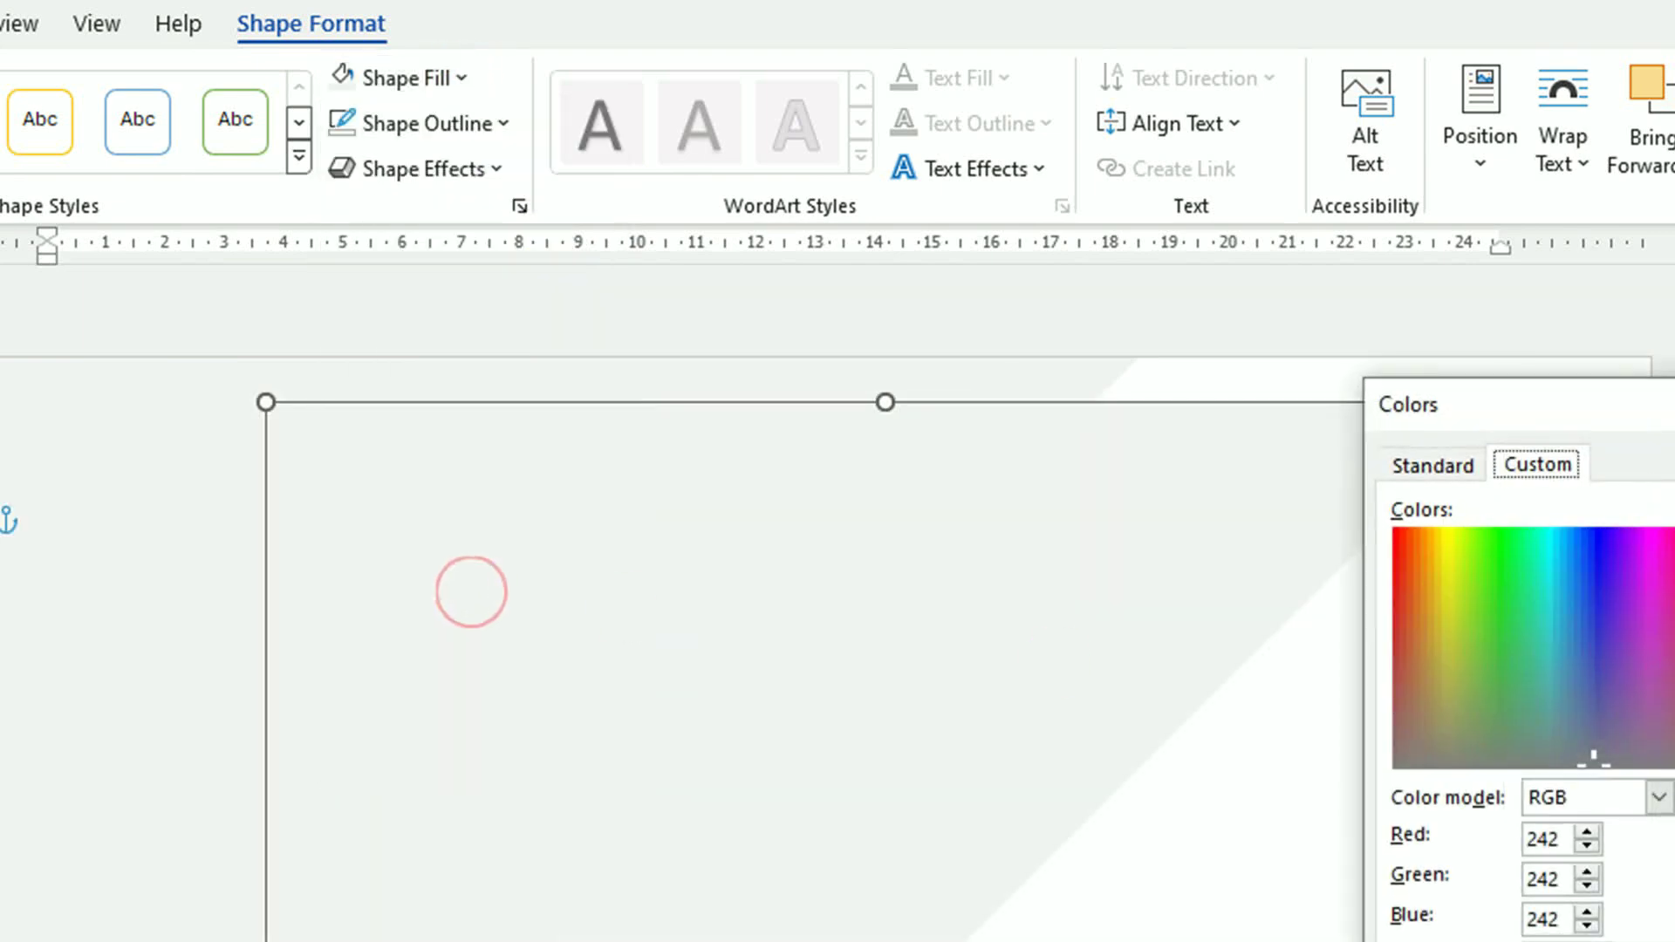
left_click_drag(1667, 413, 1375, 489)
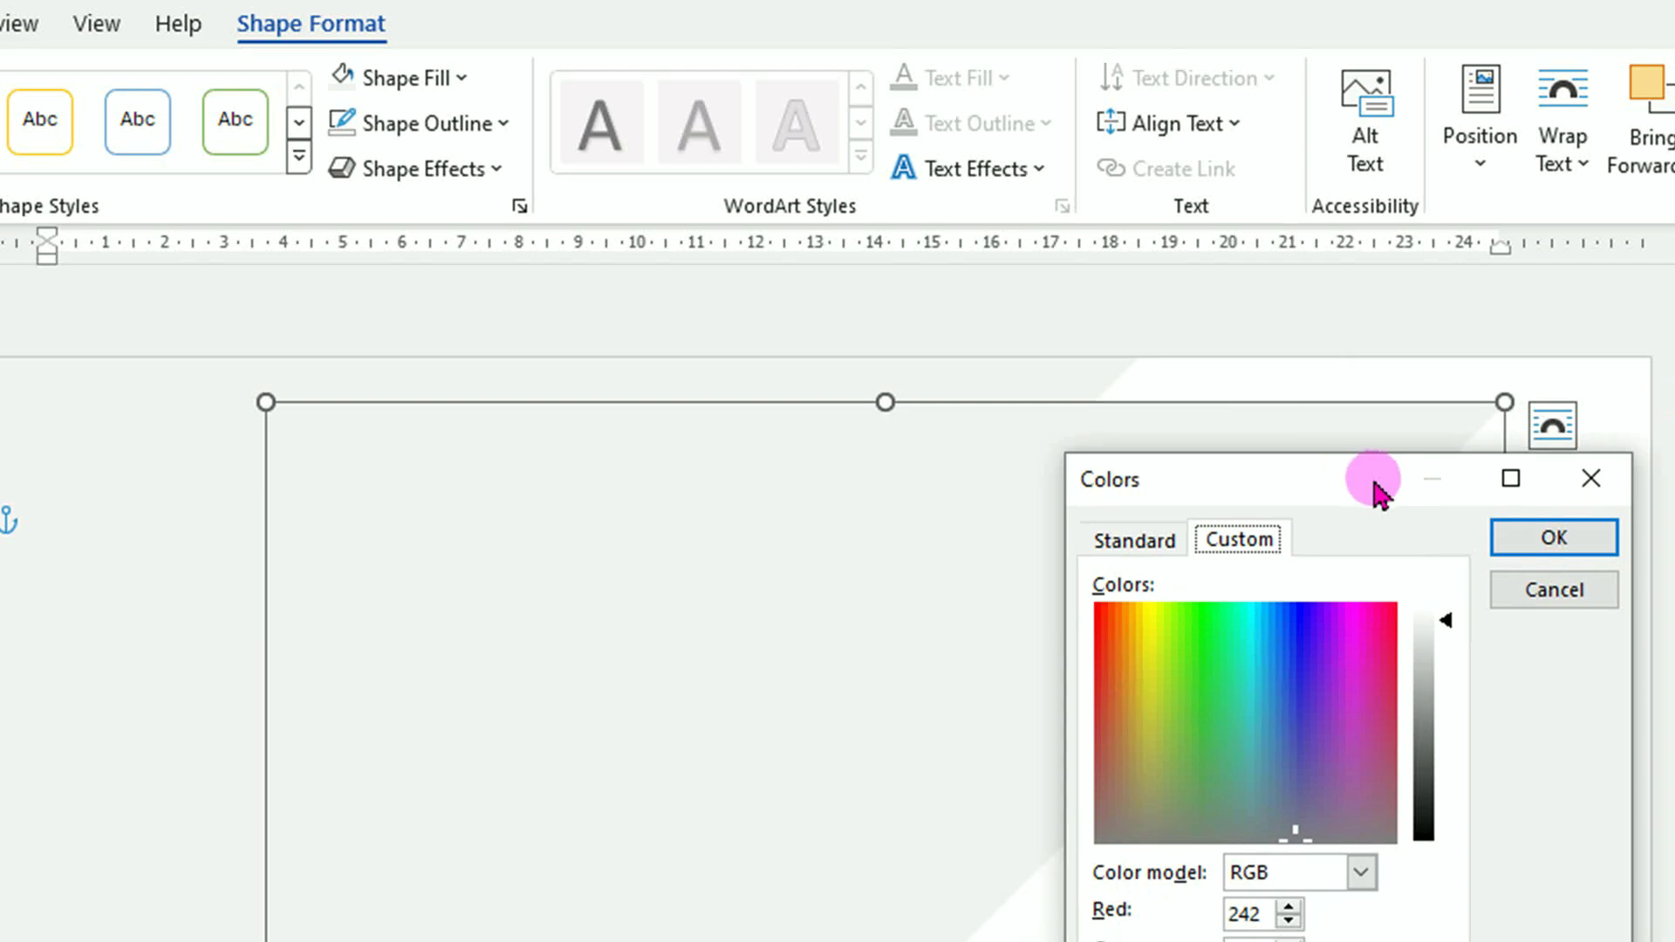
left_click(1135, 542)
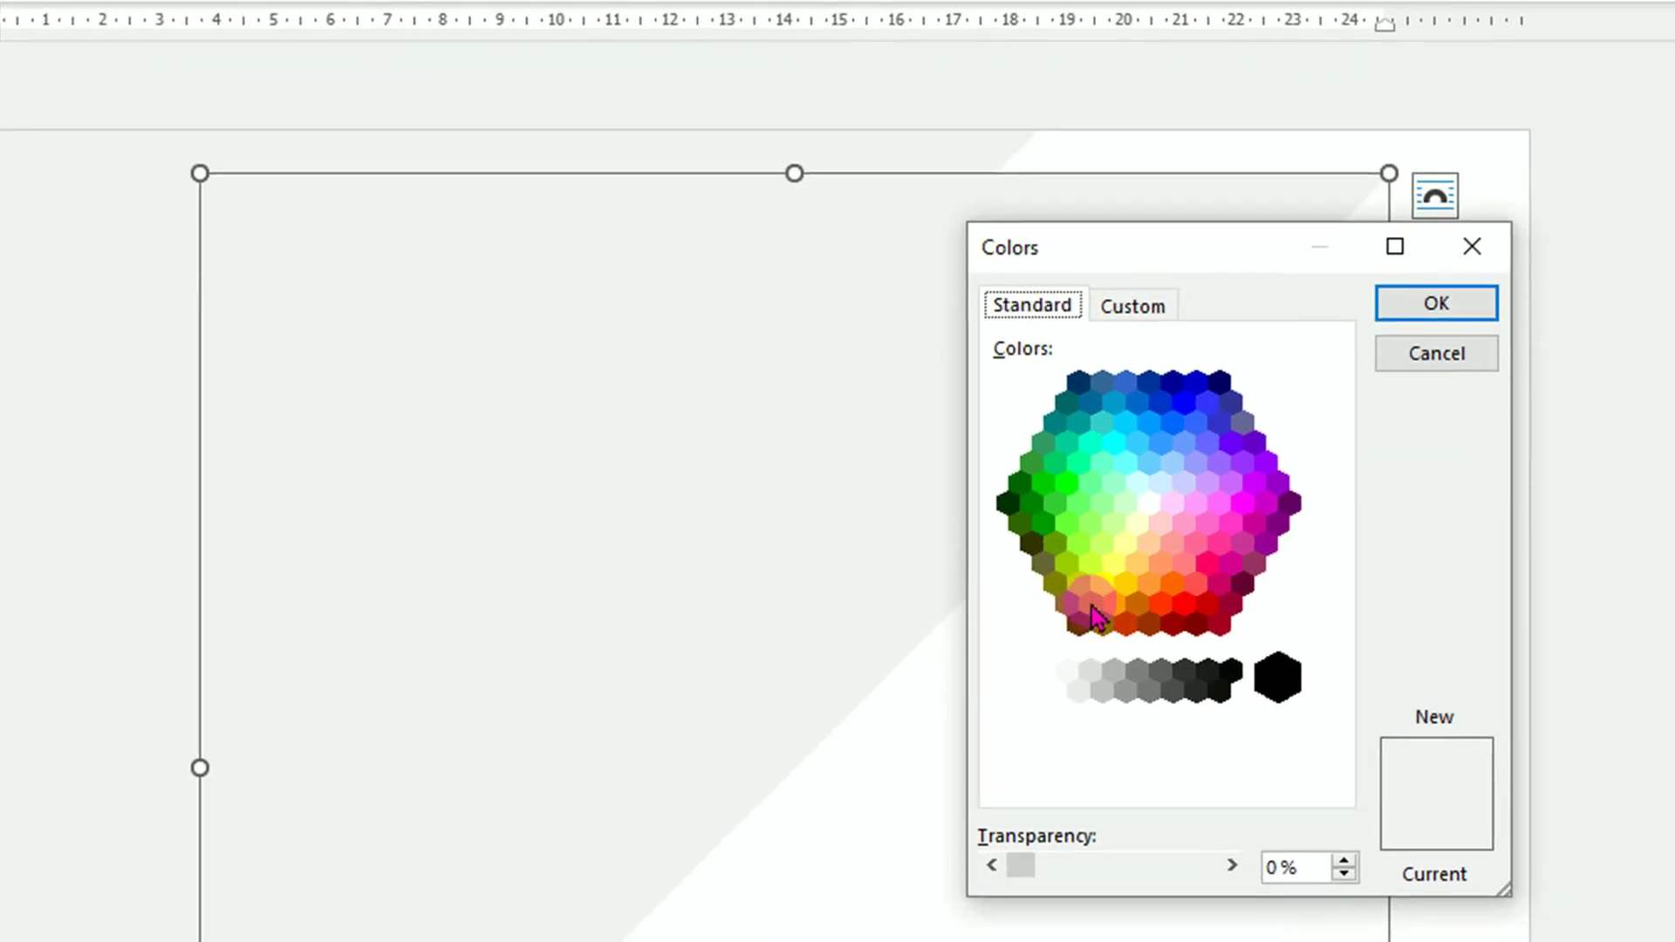
left_click(1091, 603)
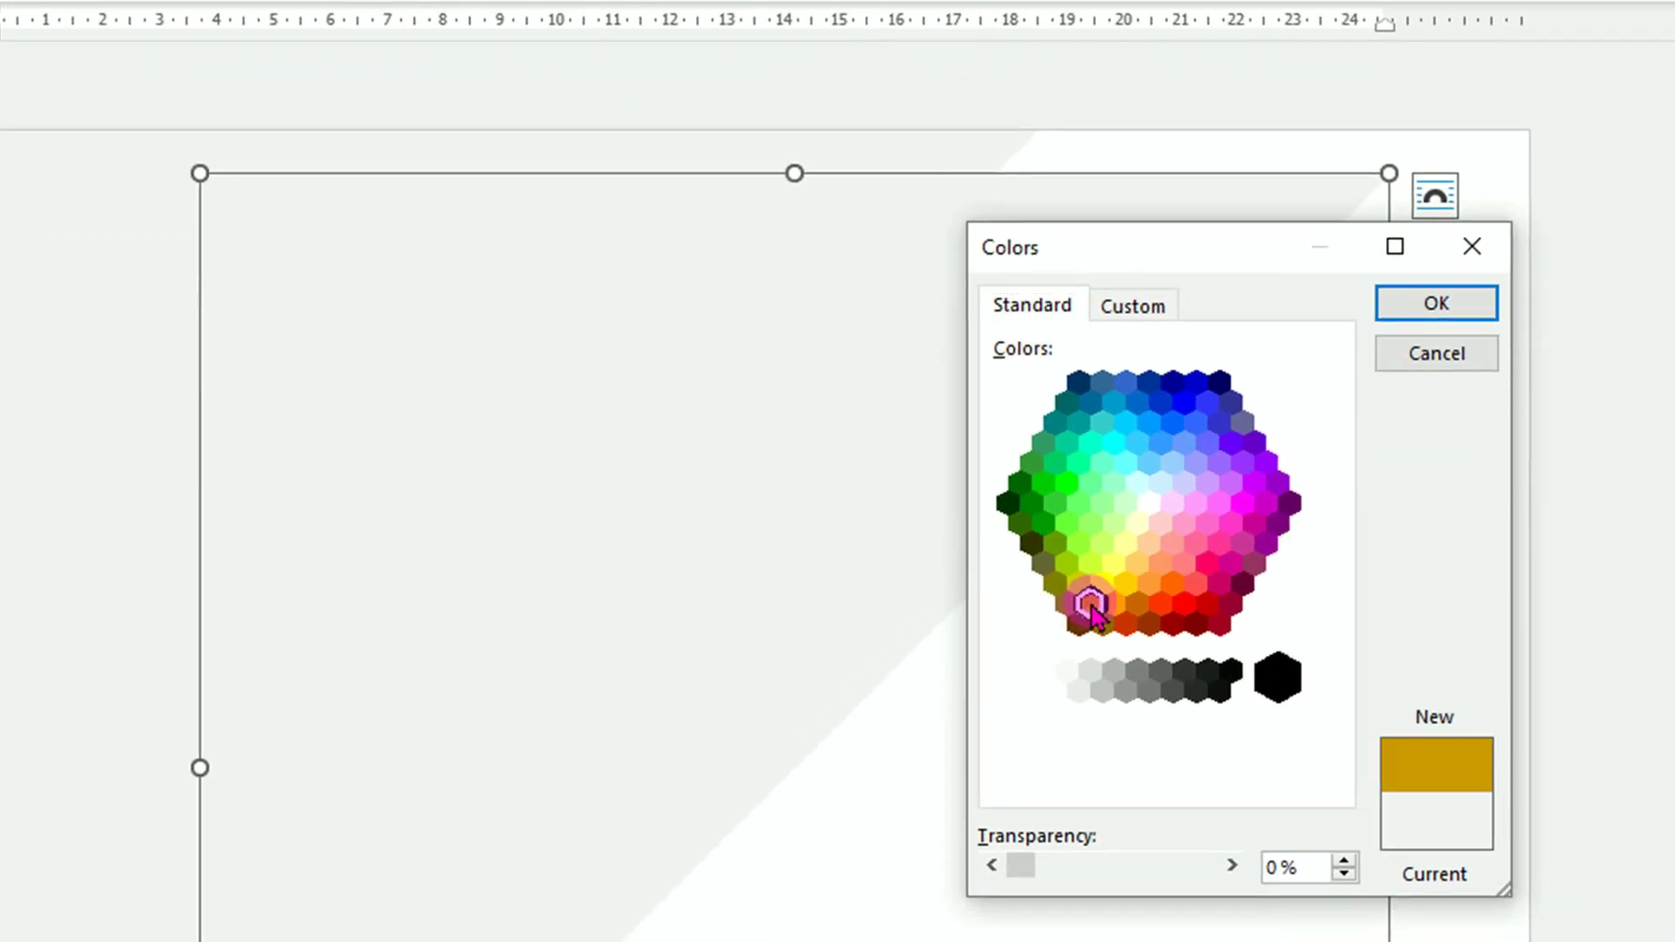
left_click(1134, 307)
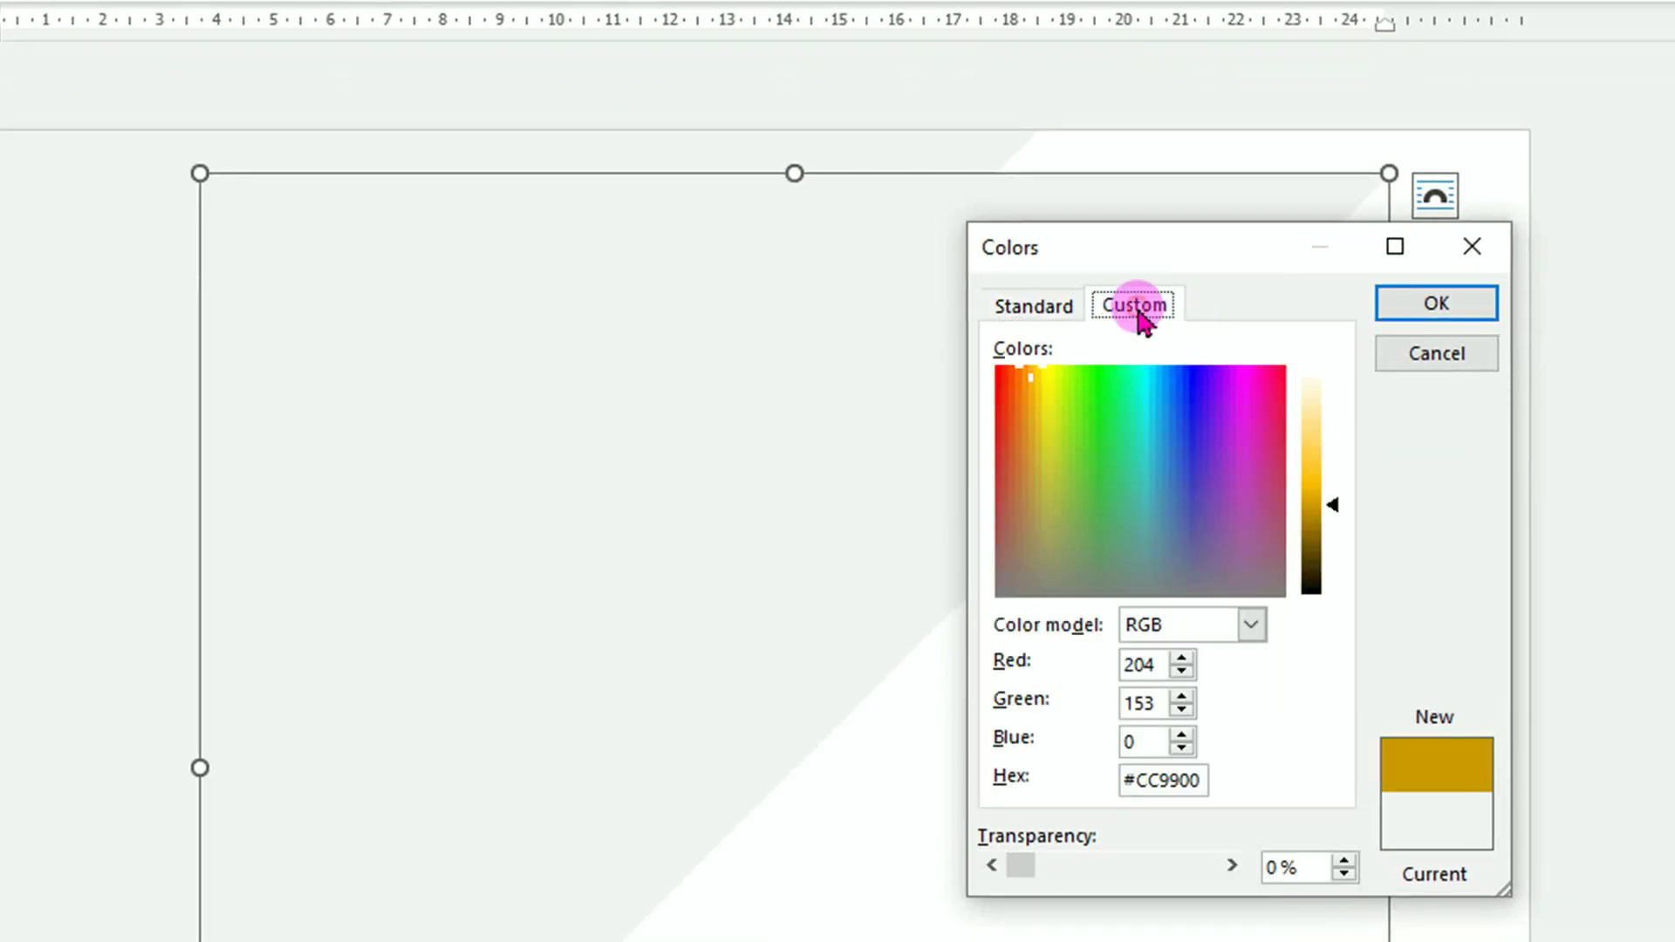
left_click_drag(1035, 379, 1022, 459)
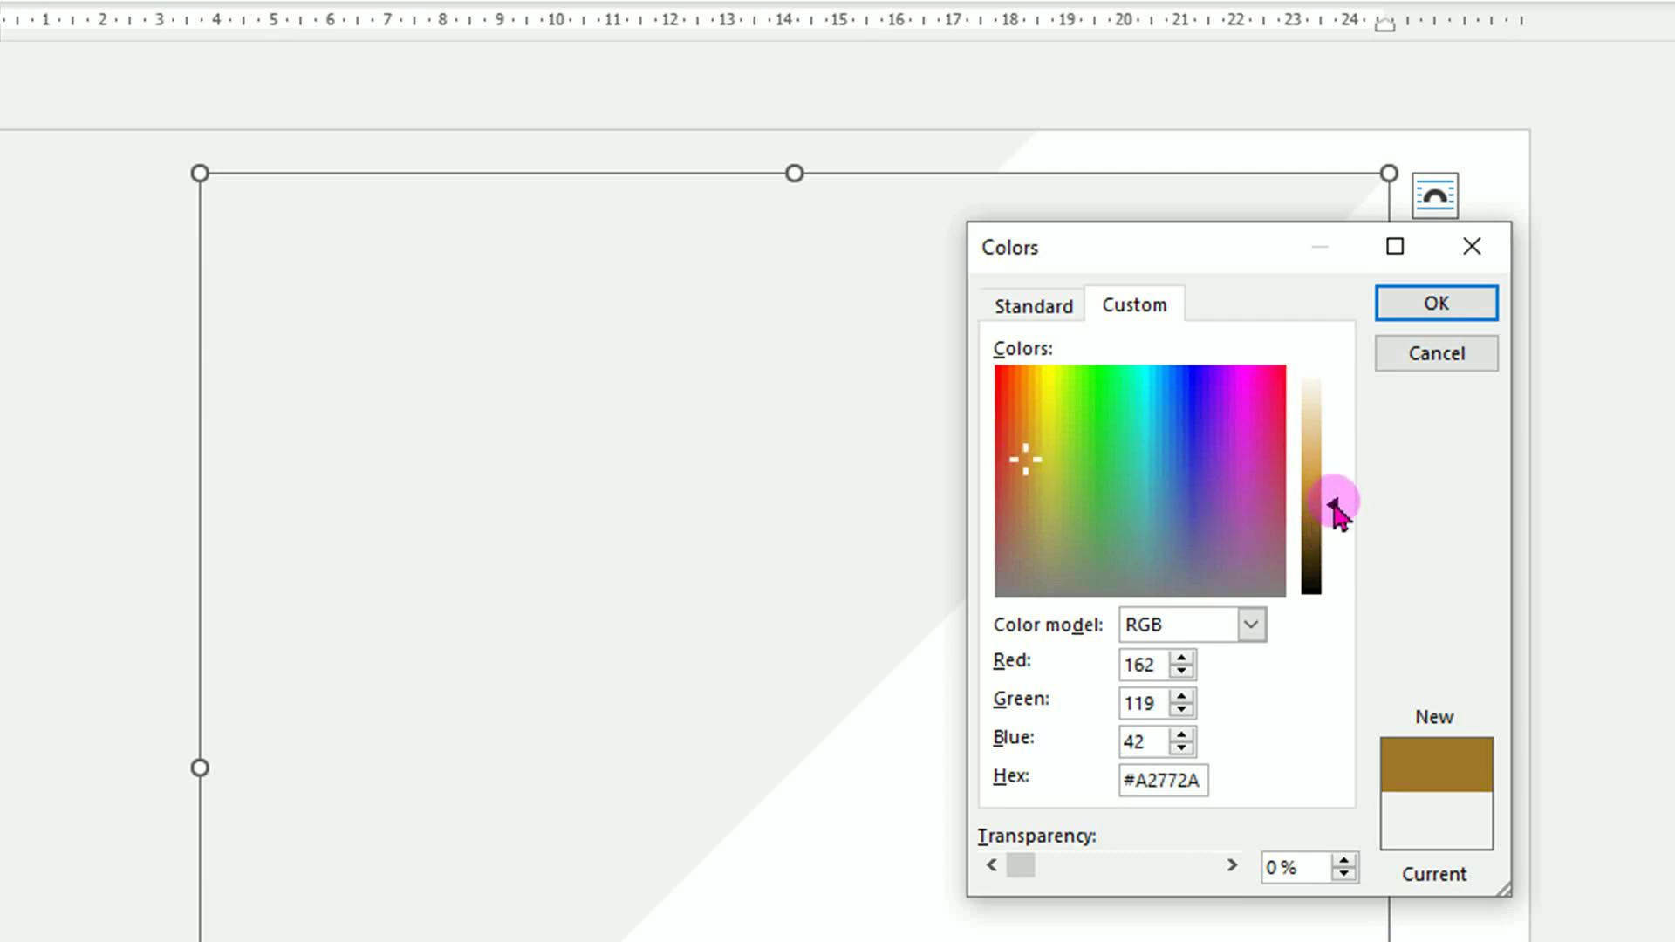
left_click_drag(1333, 504, 1331, 430)
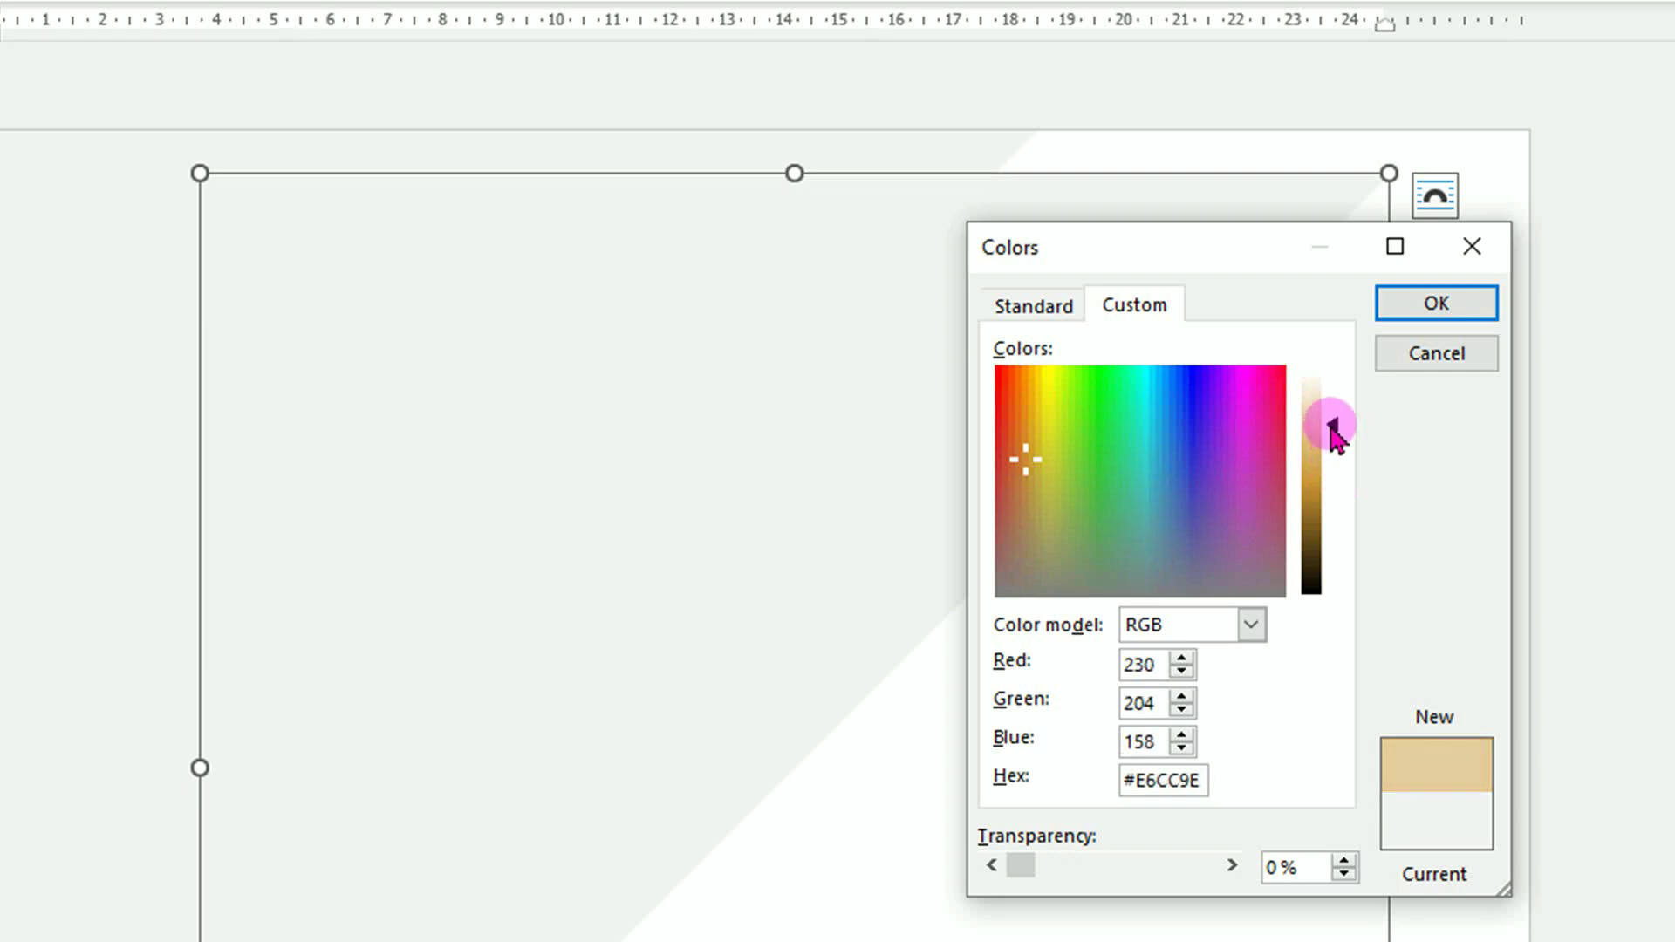
left_click(1014, 491)
left_click(1453, 300)
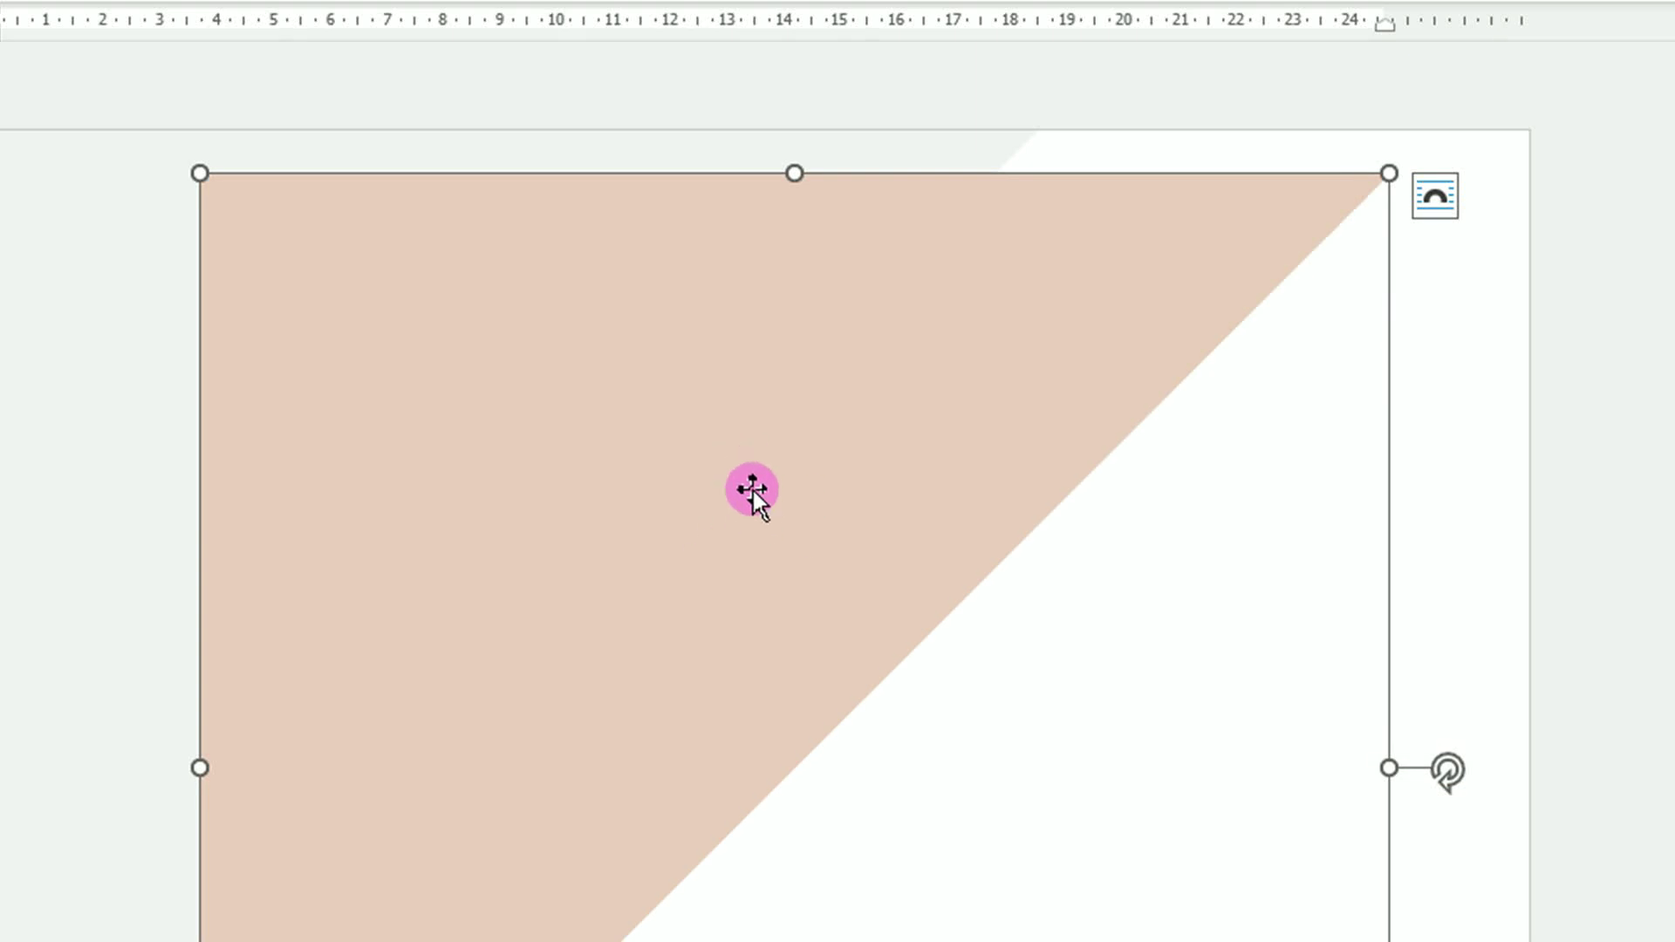
- Move the peach triangle further right and resize it to 12 cm high and 12 cm wide
left_click_drag(752, 473, 1014, 458)
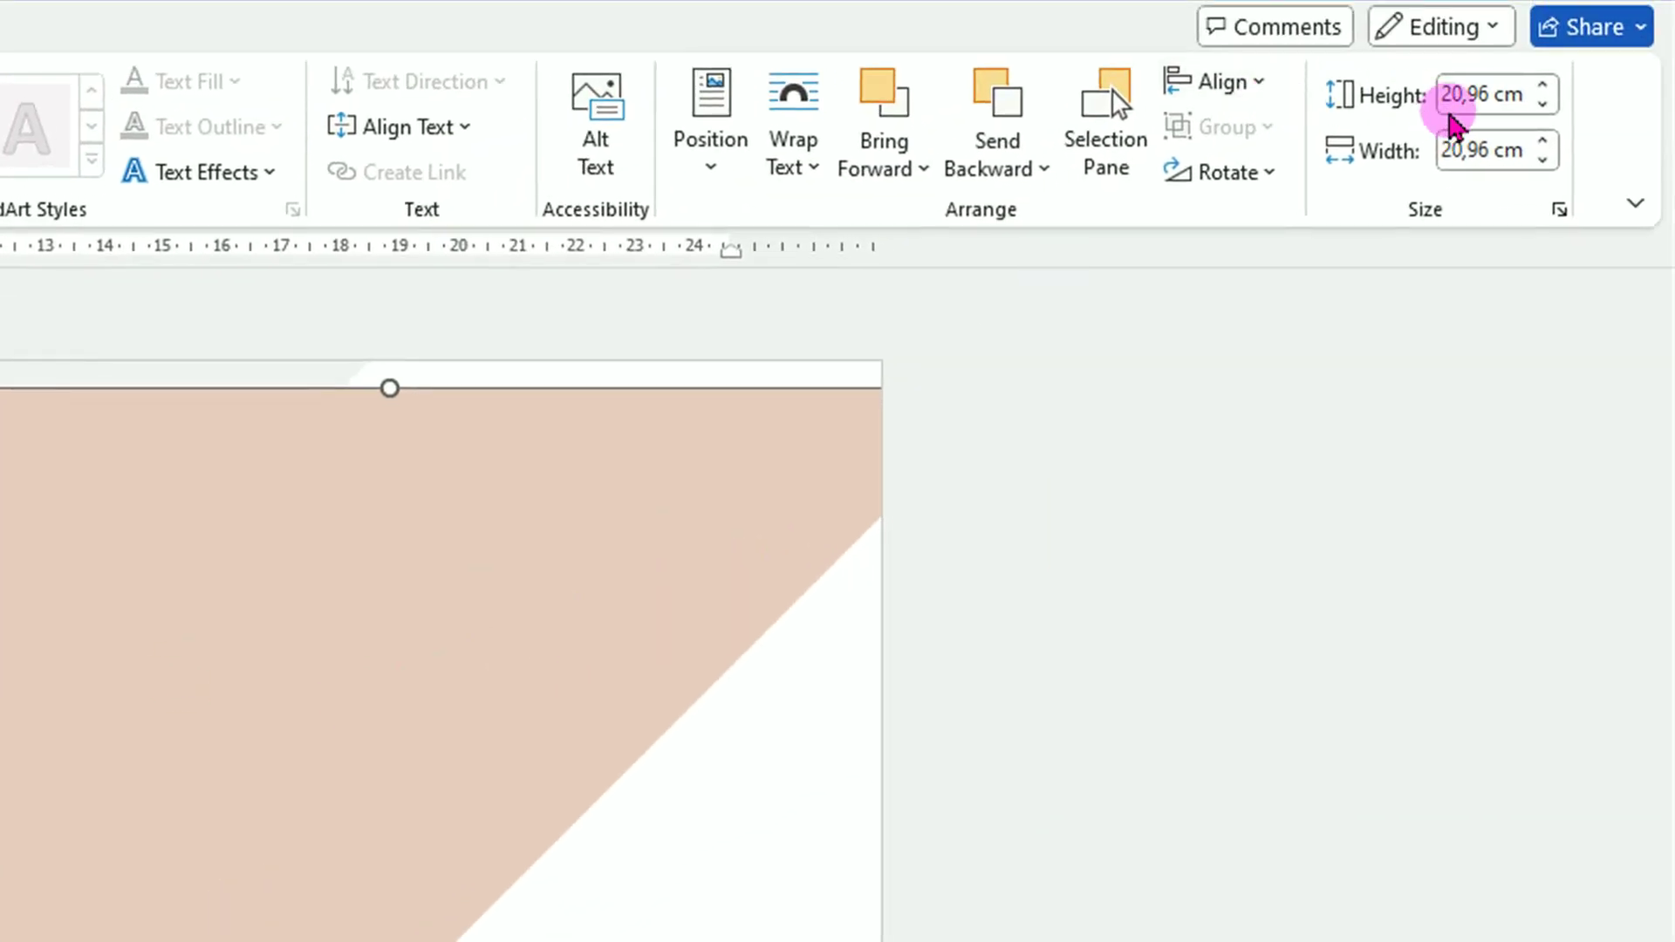
left_click_drag(1474, 92, 1446, 95)
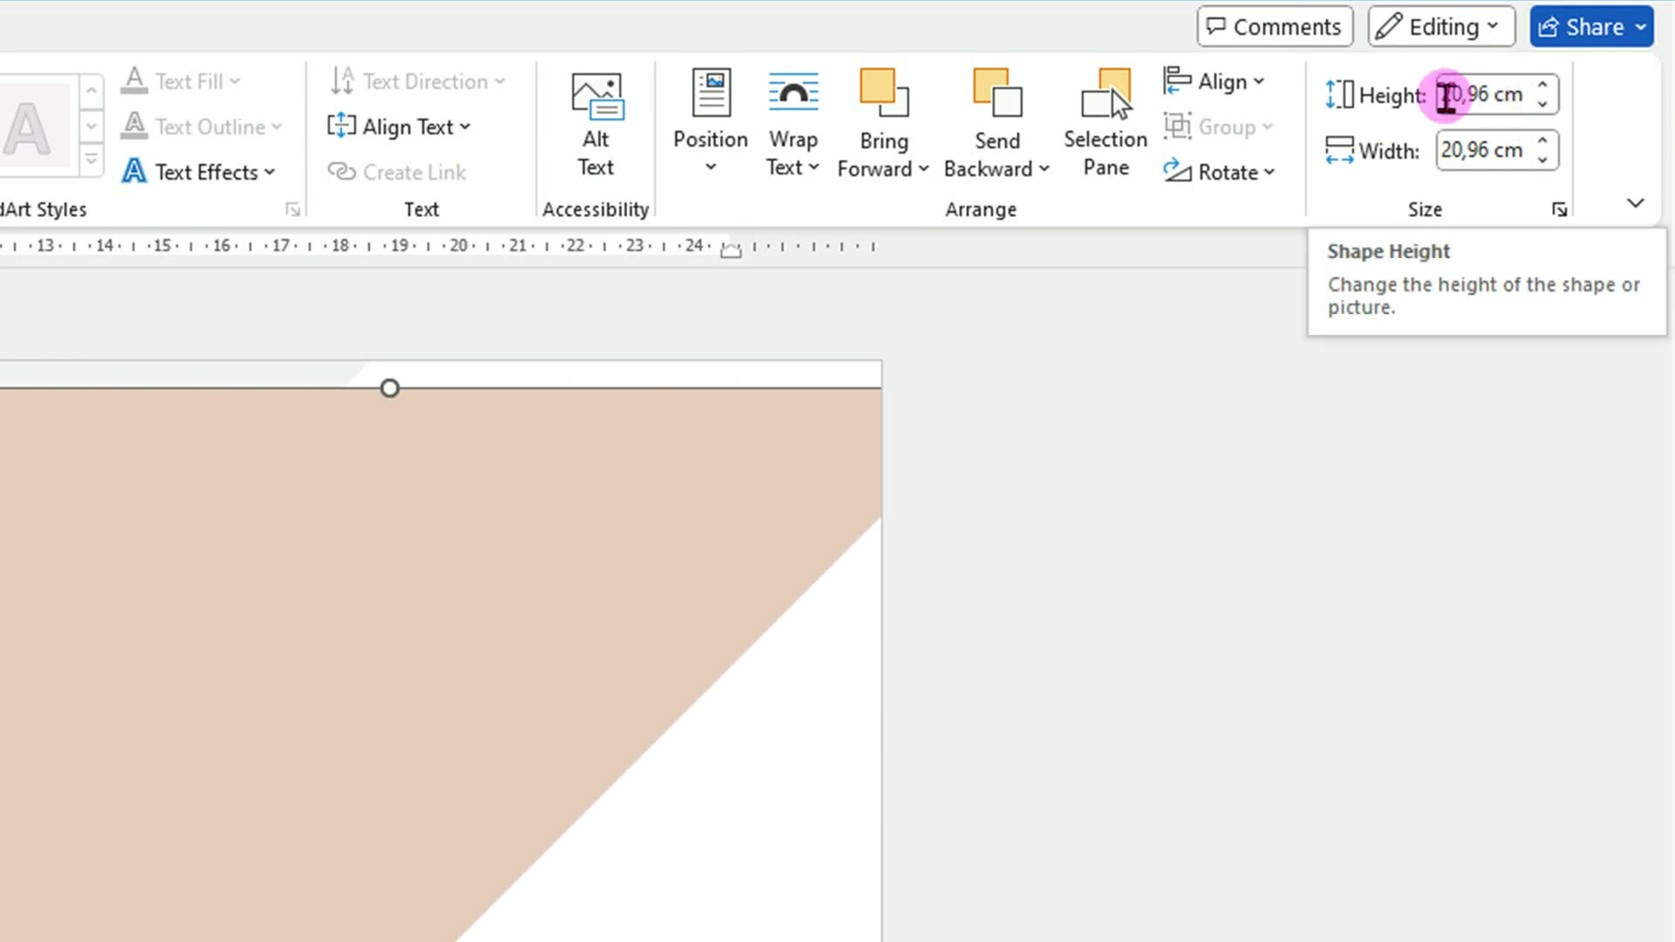
triple_click(1445, 96)
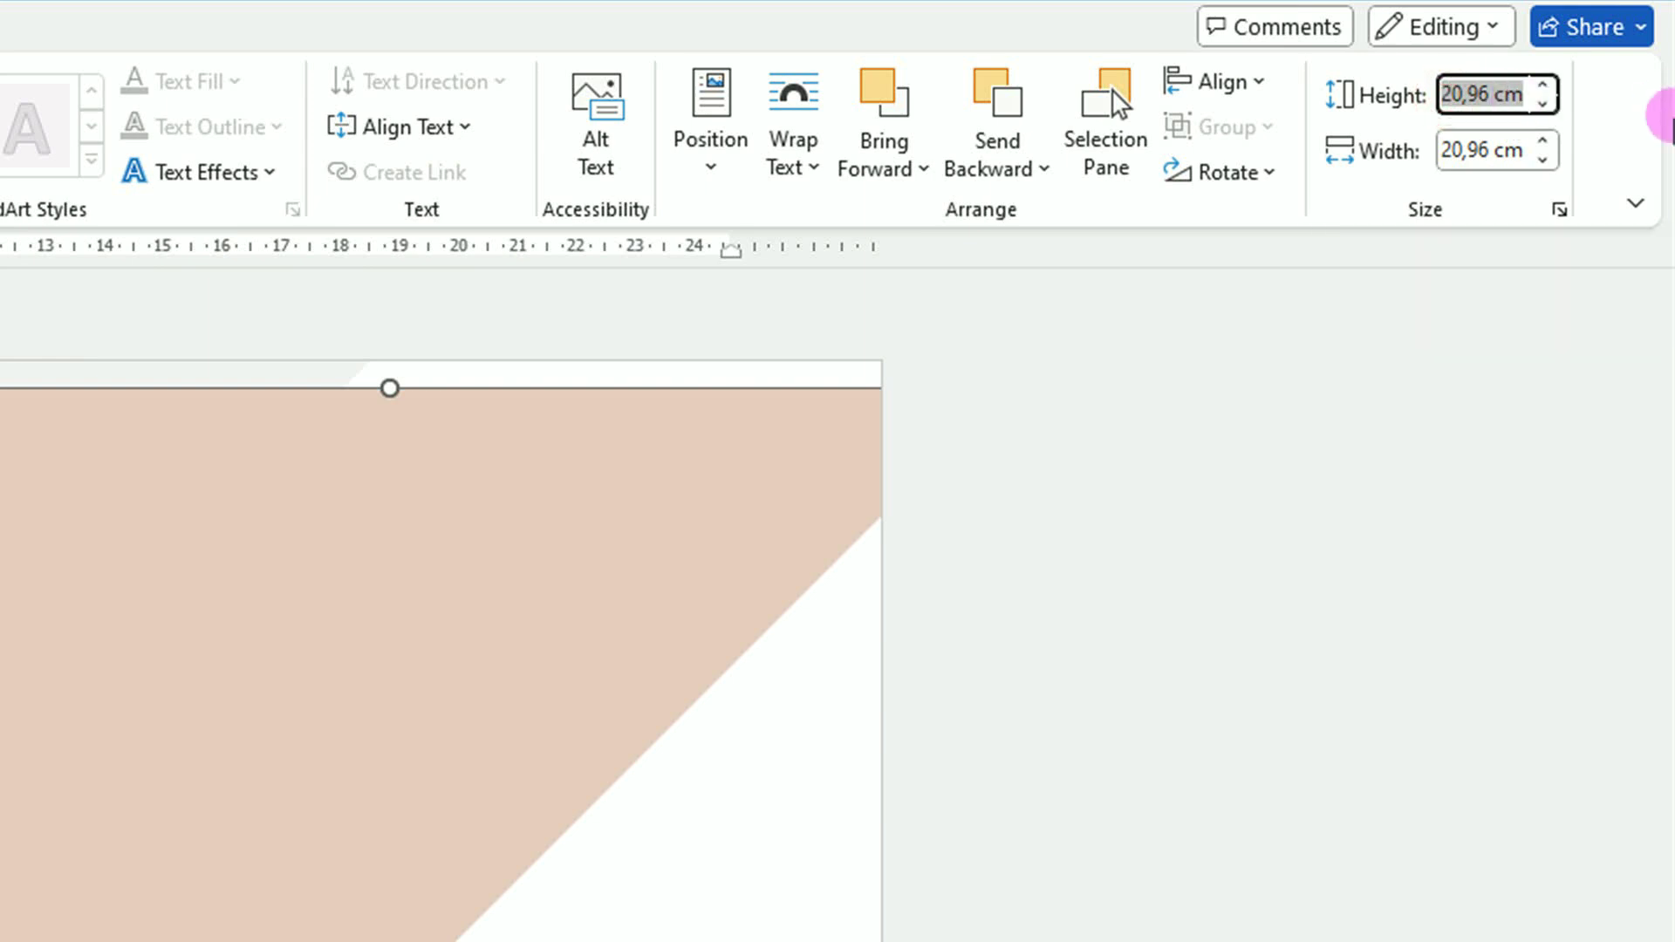
type("12")
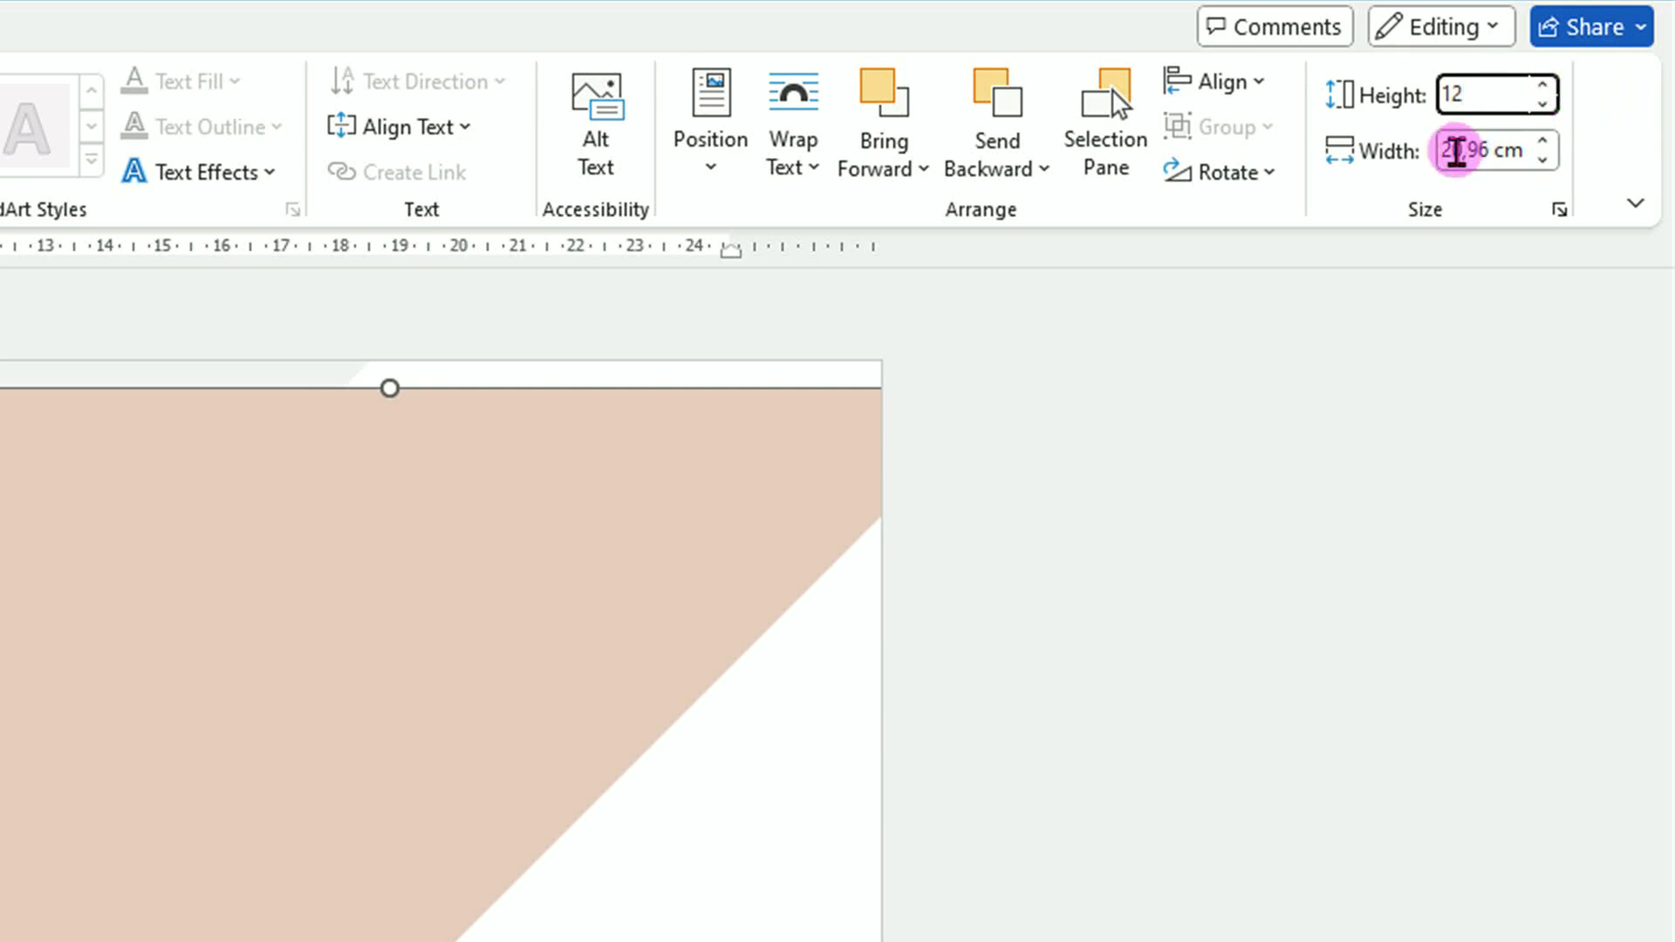
left_click(1441, 151)
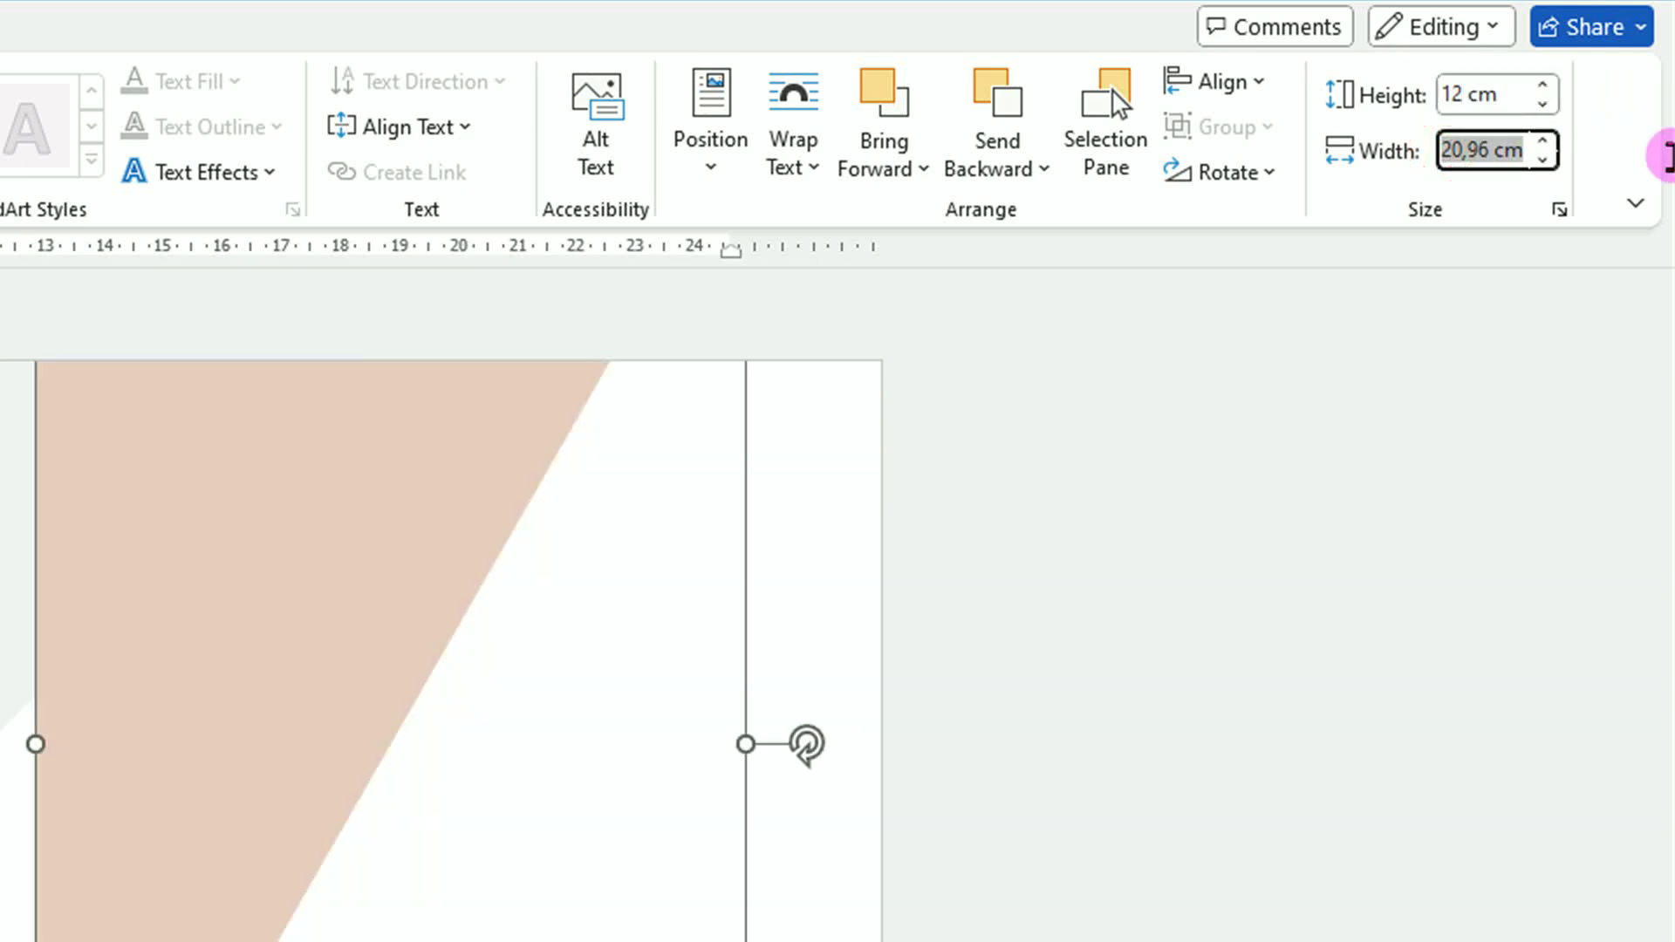
type("12")
left_click(1227, 126)
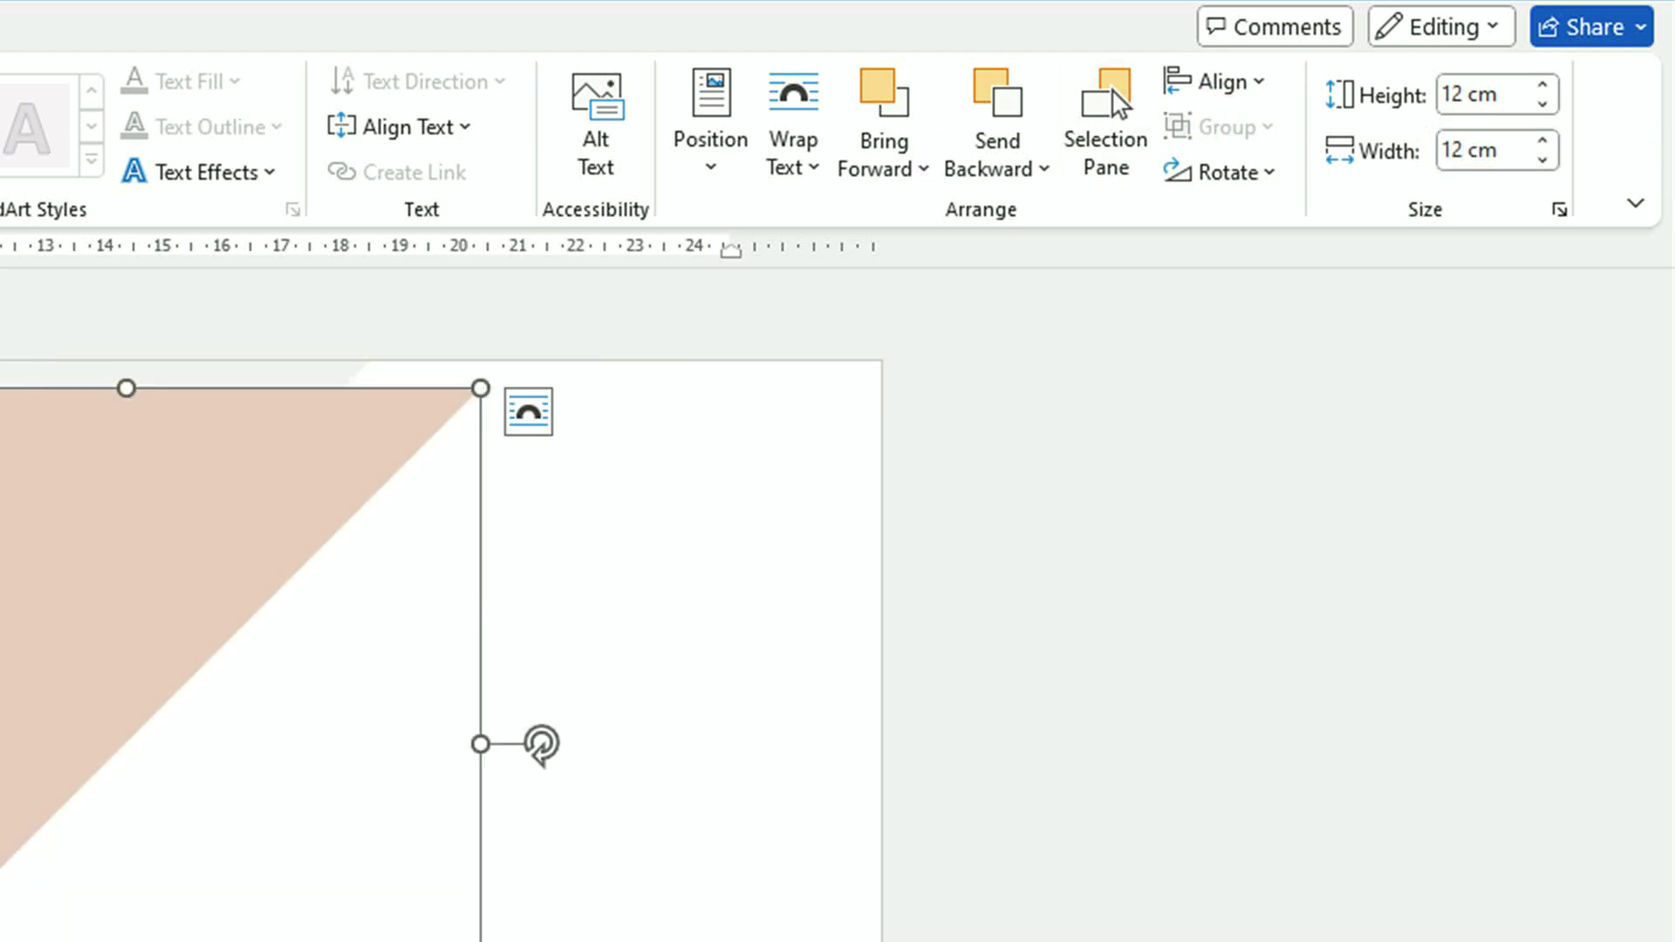
- Move the peach triangle into the page's top-left corner, then duplicate it and place the copy to the right
left_click(71, 583)
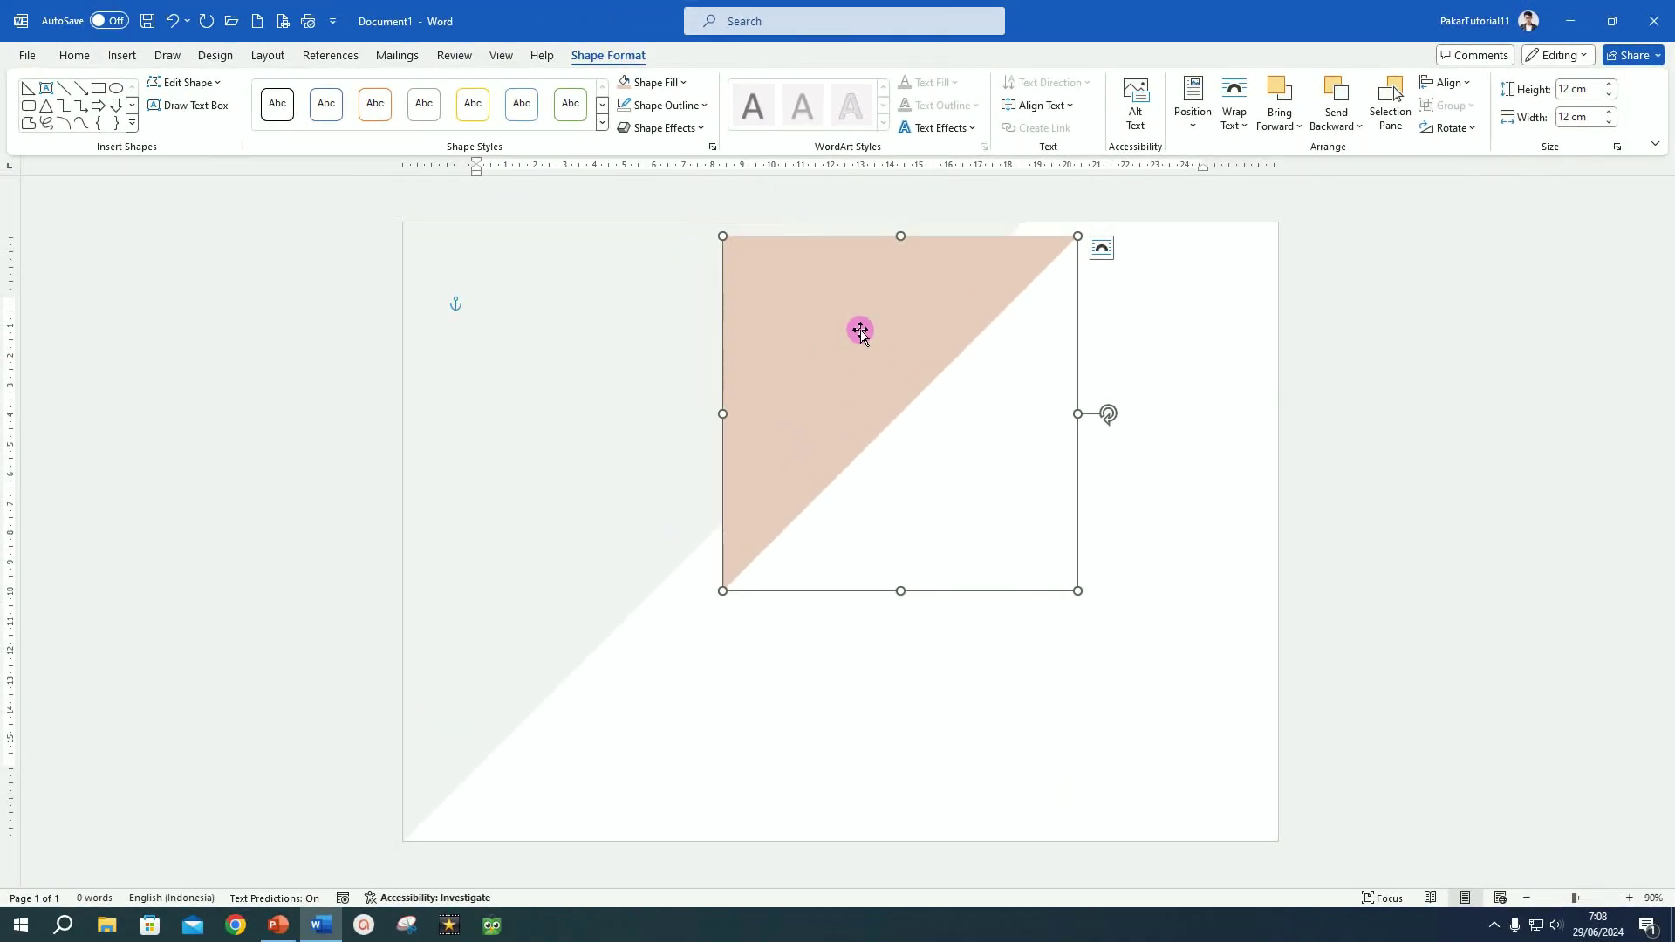
left_click_drag(860, 331, 542, 318)
key("ctrl+d")
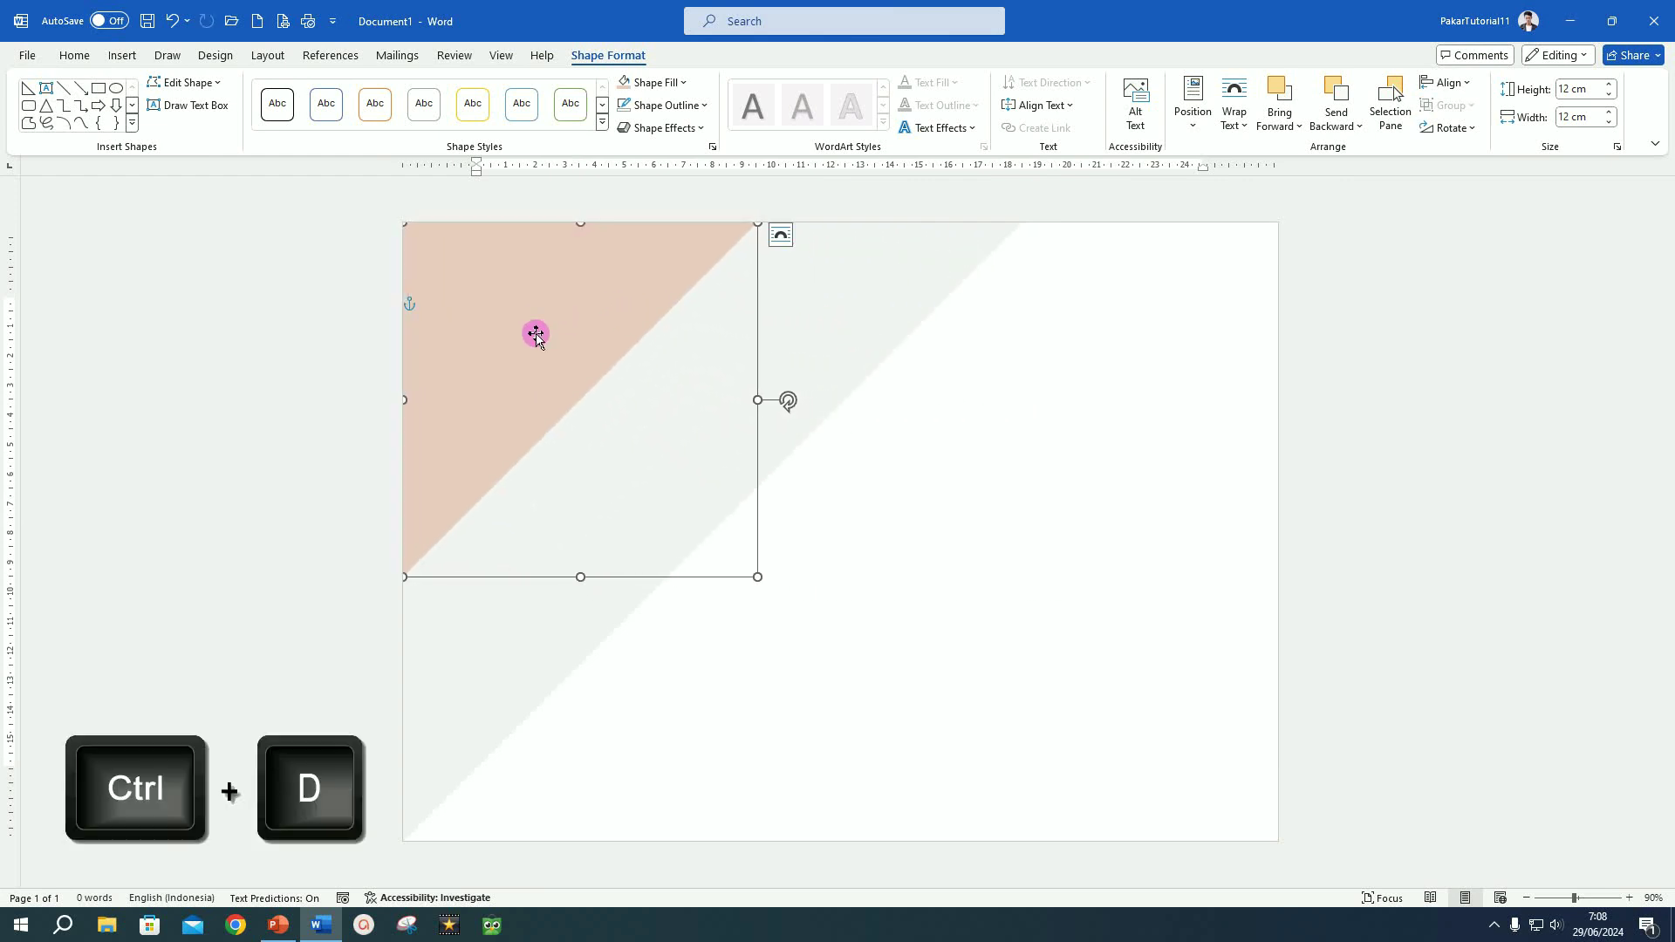
left_click_drag(536, 334, 720, 356)
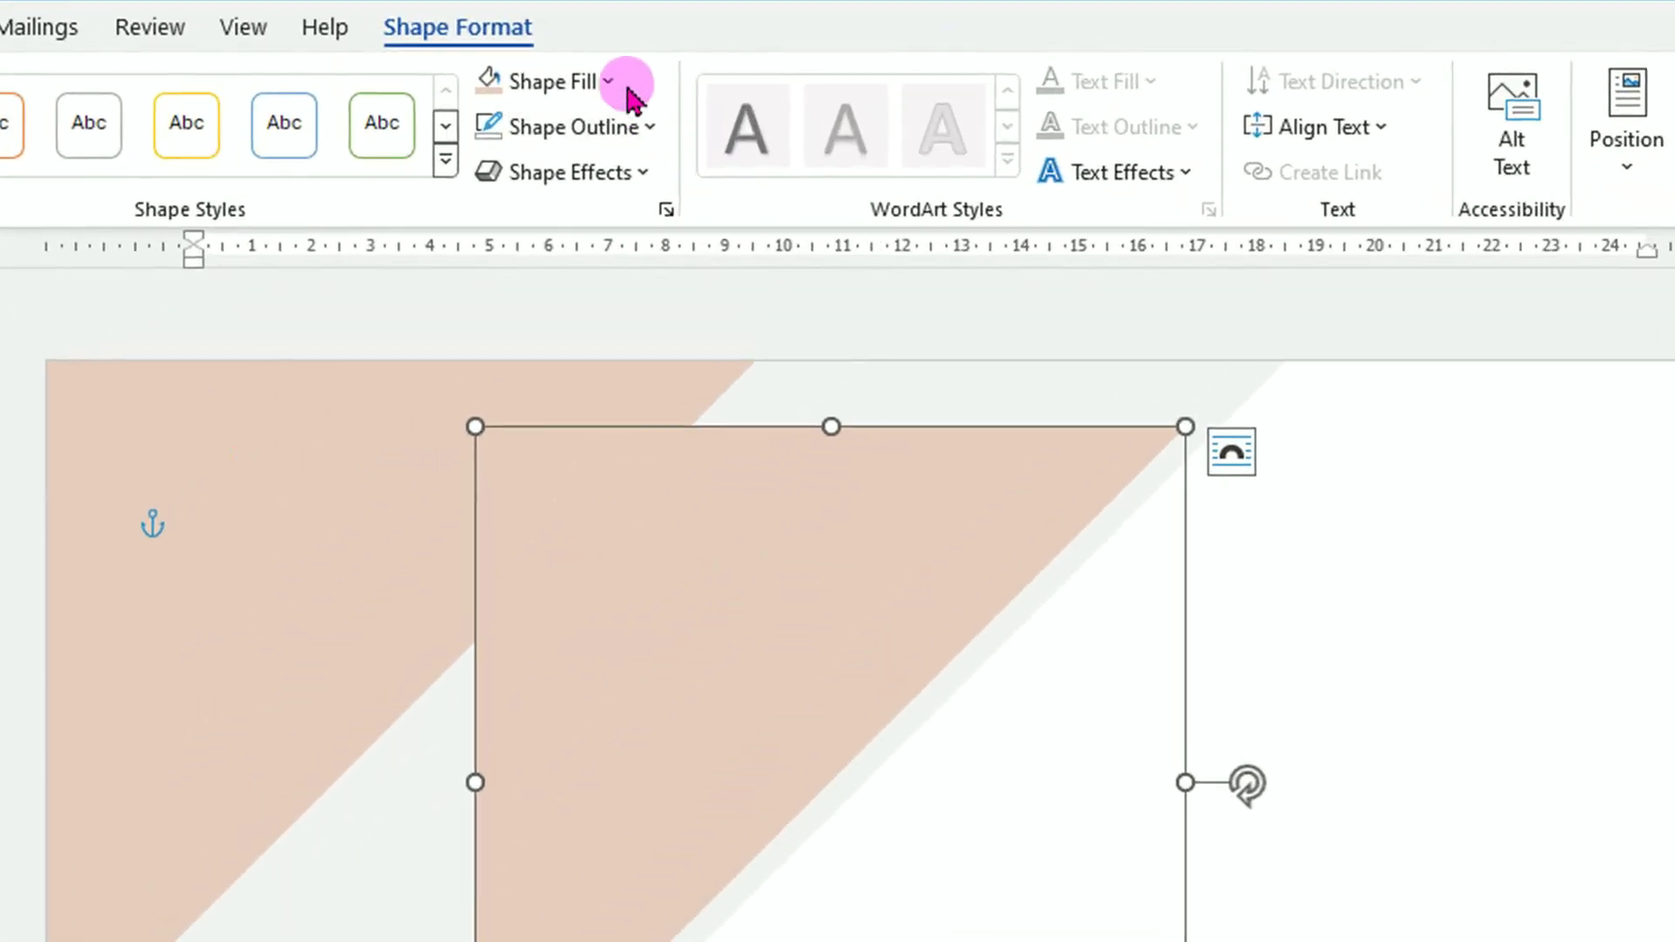
- Fill the duplicate triangle with a bright orange from the standard color palette
left_click(608, 82)
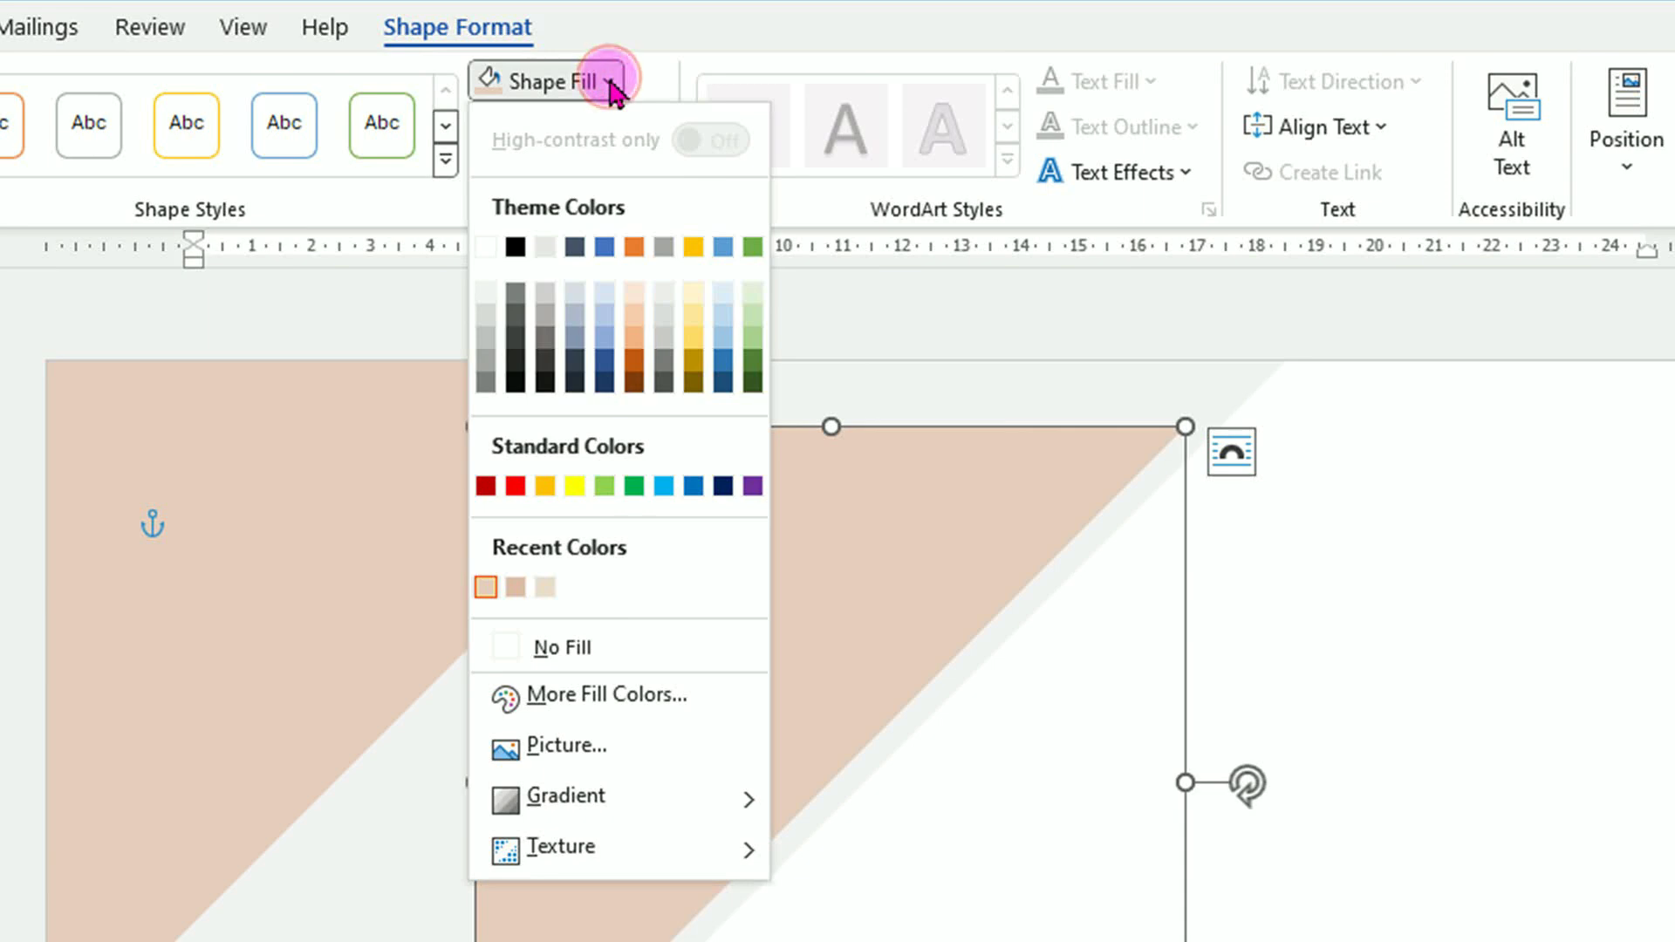
left_click(602, 702)
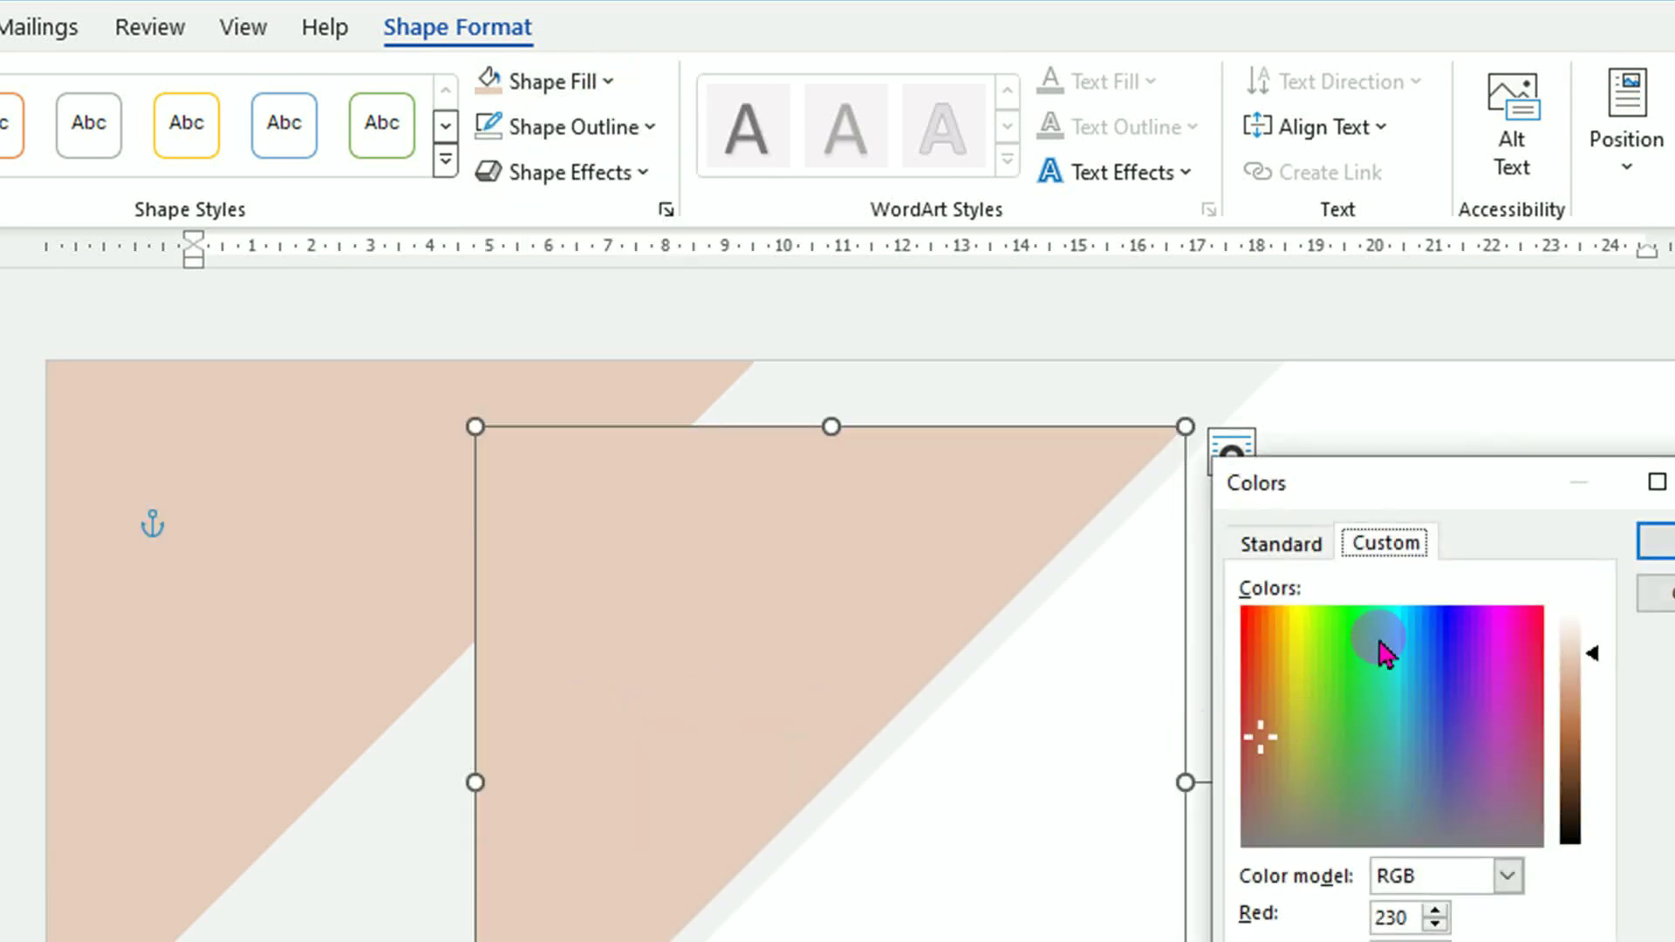
left_click(1281, 543)
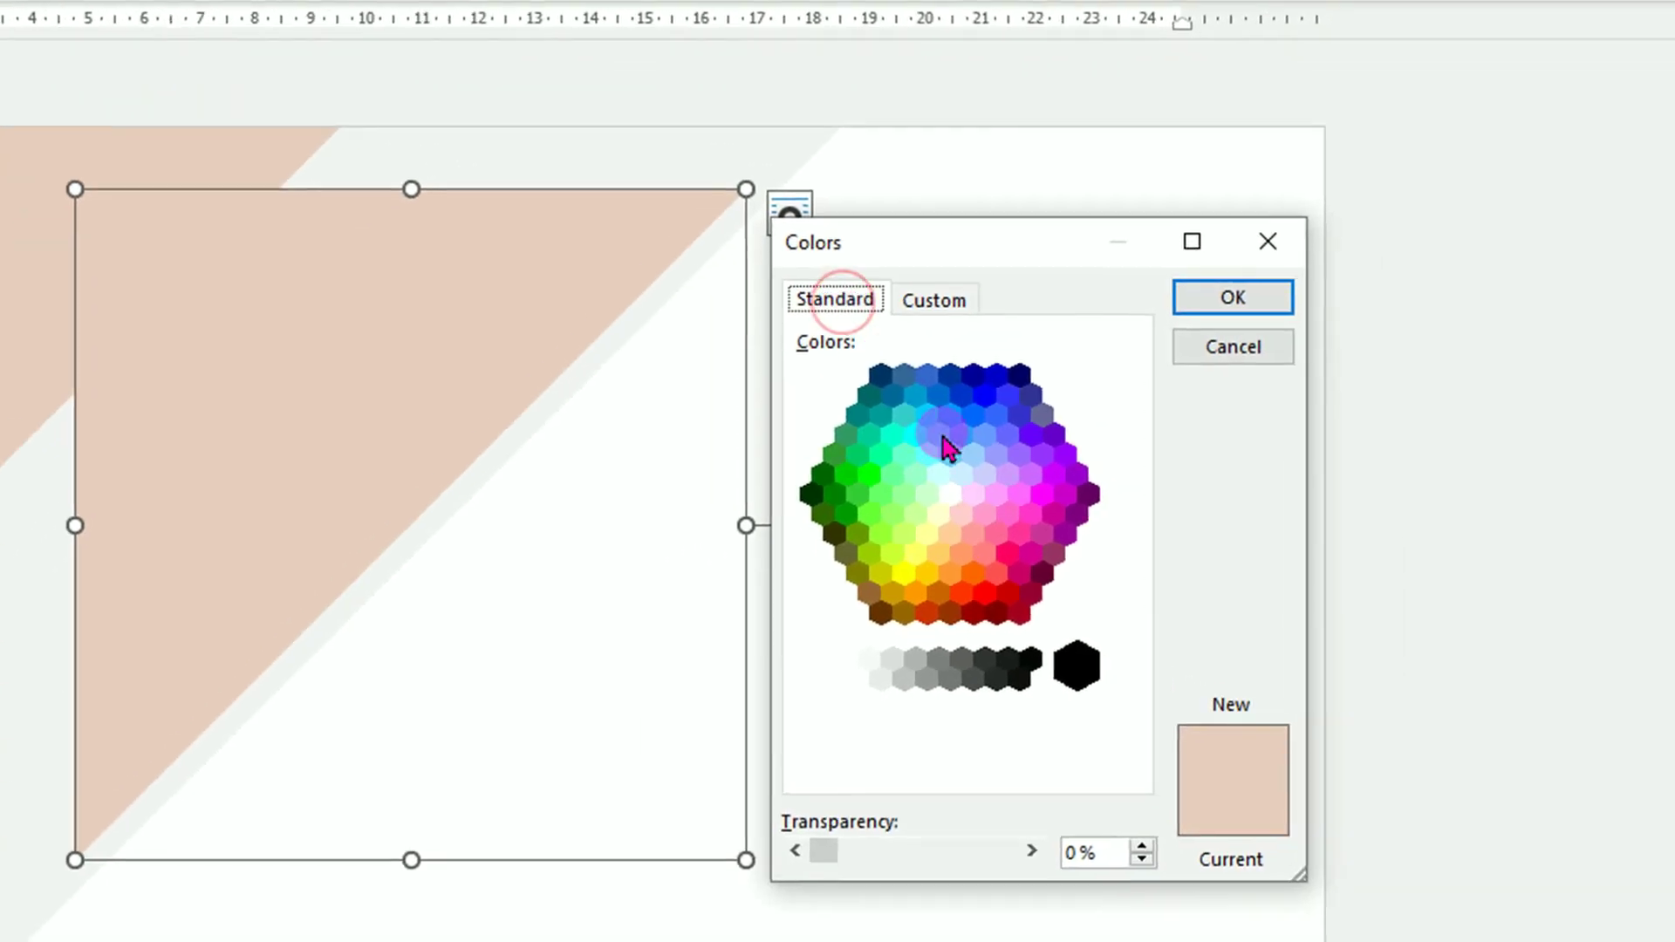
left_click(972, 576)
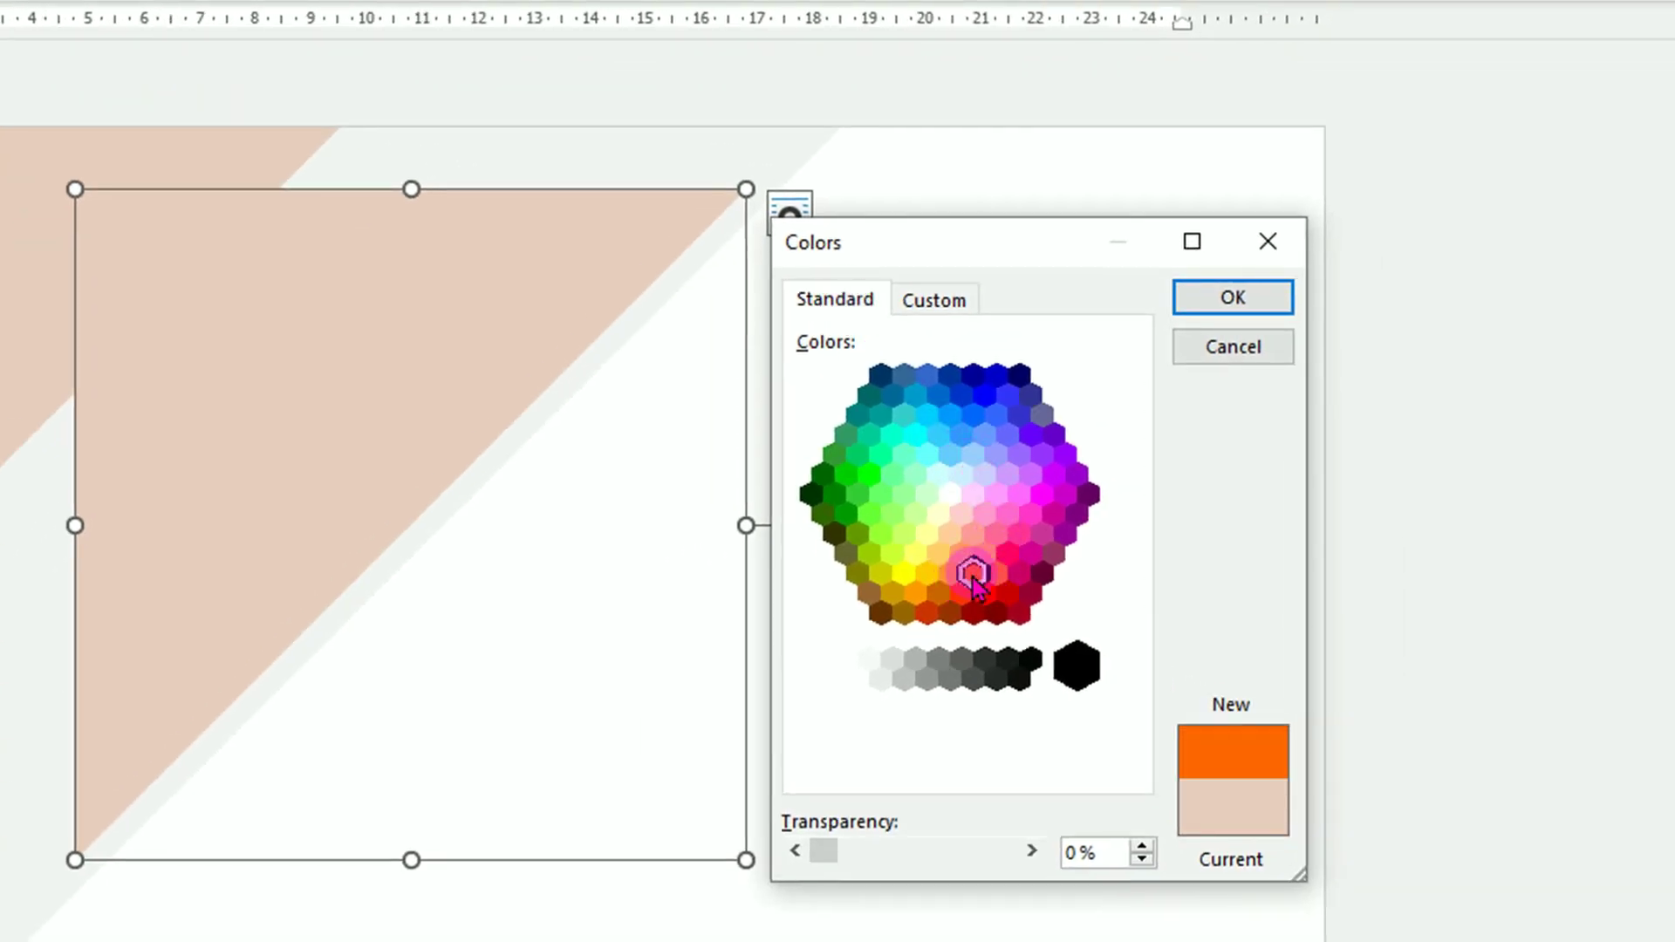
left_click(1234, 298)
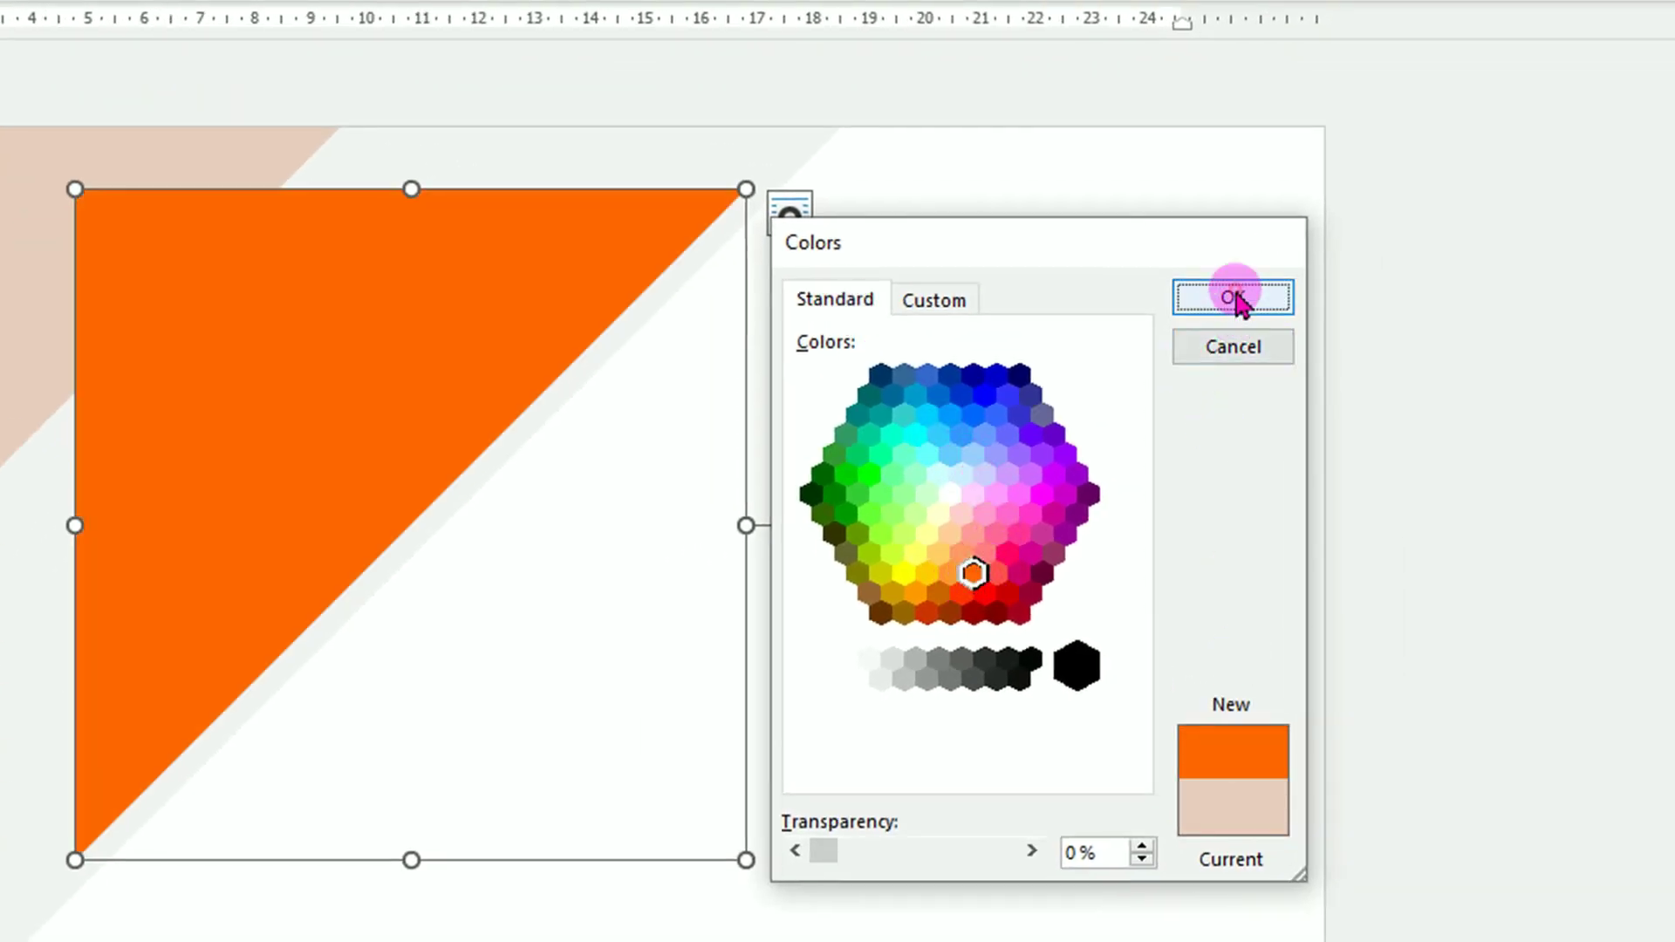
- Move the orange triangle further right and reduce its height and width to 10 cm each
left_click(334, 252)
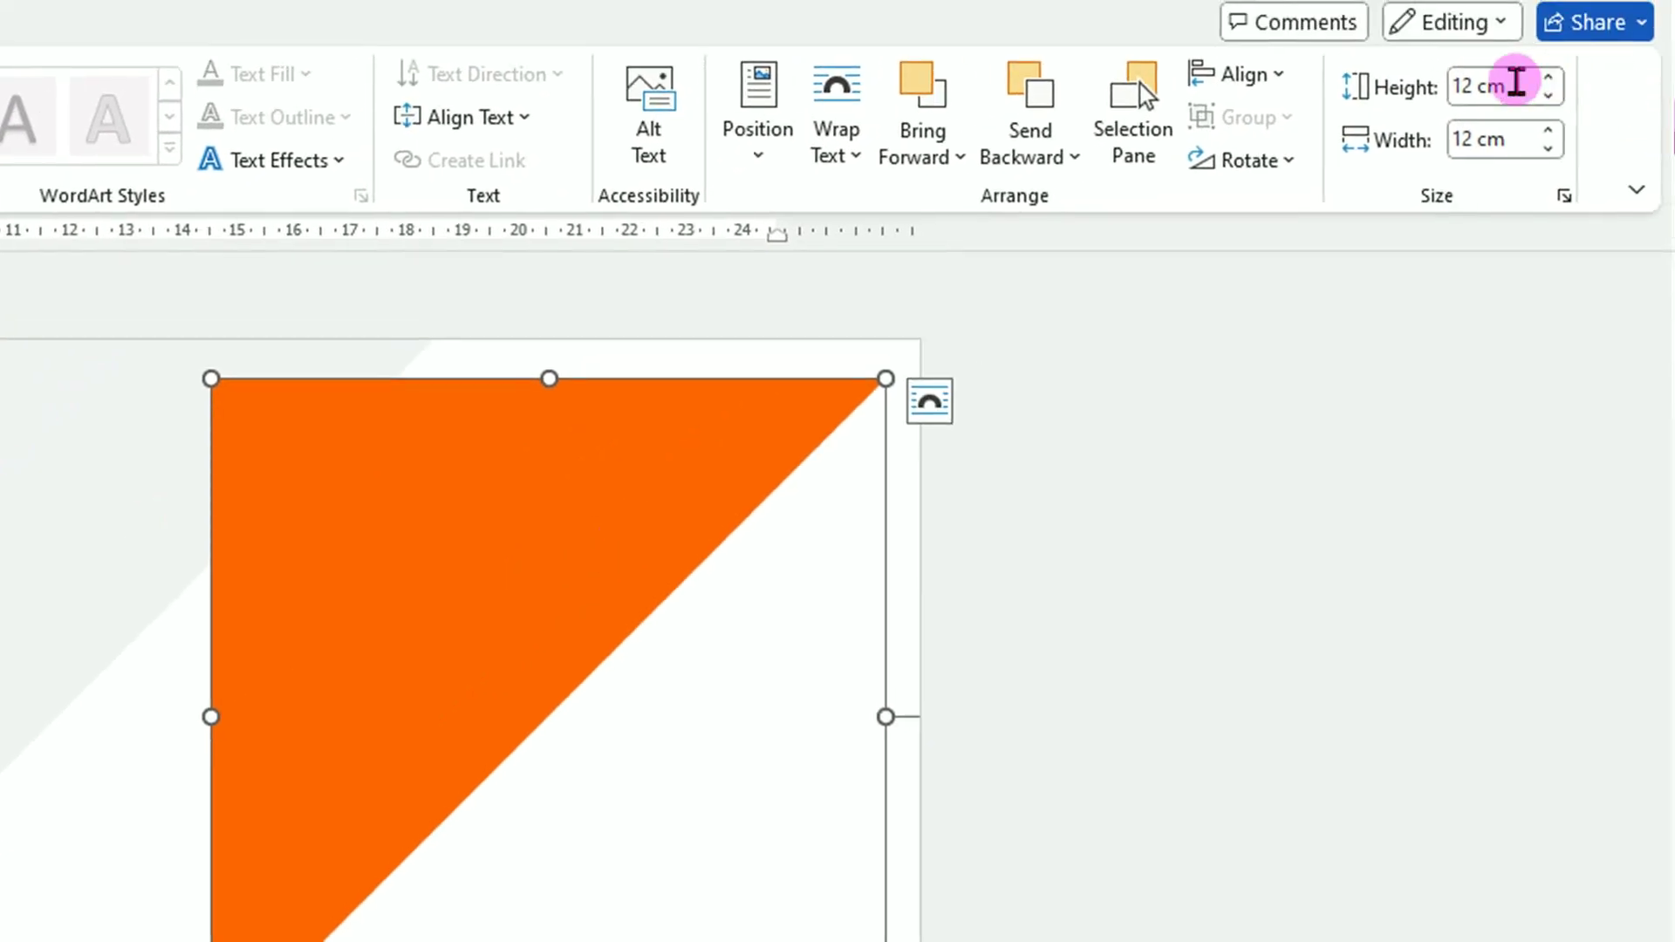
left_click(1549, 103)
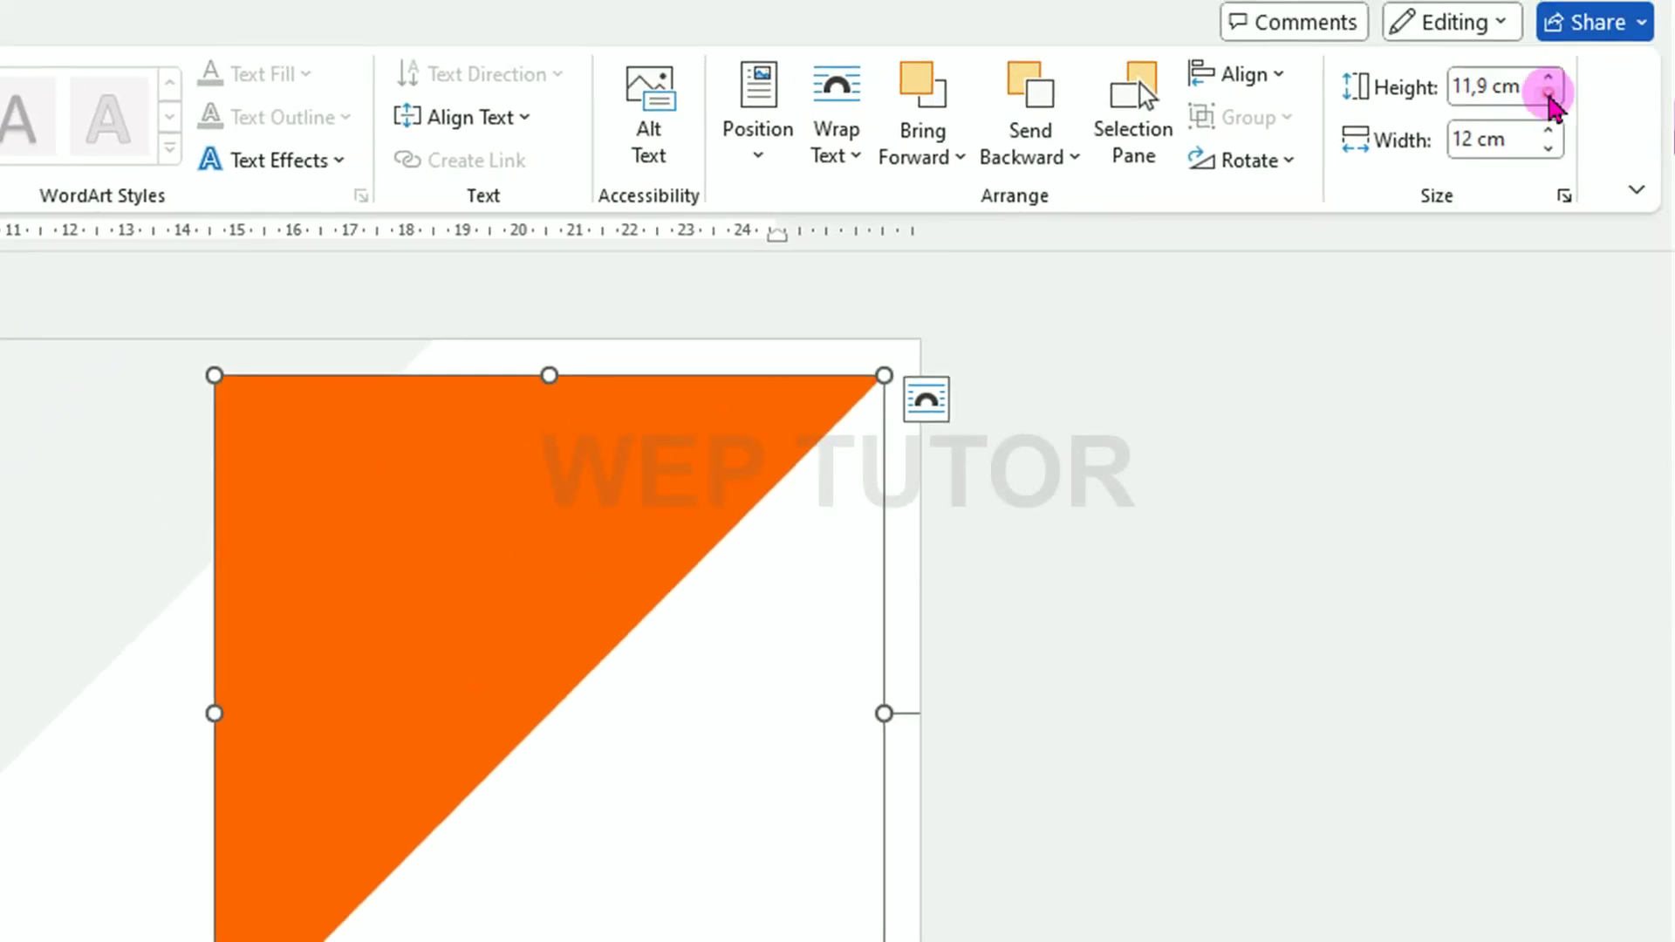
left_click(1549, 103)
left_click(1549, 103)
left_click(1549, 103)
left_click(1549, 103)
left_click(1549, 103)
left_click(1548, 77)
left_click(1547, 150)
left_click(1547, 150)
left_click(1548, 150)
left_click(1548, 150)
left_click(1548, 150)
left_click(1548, 150)
left_click(1549, 136)
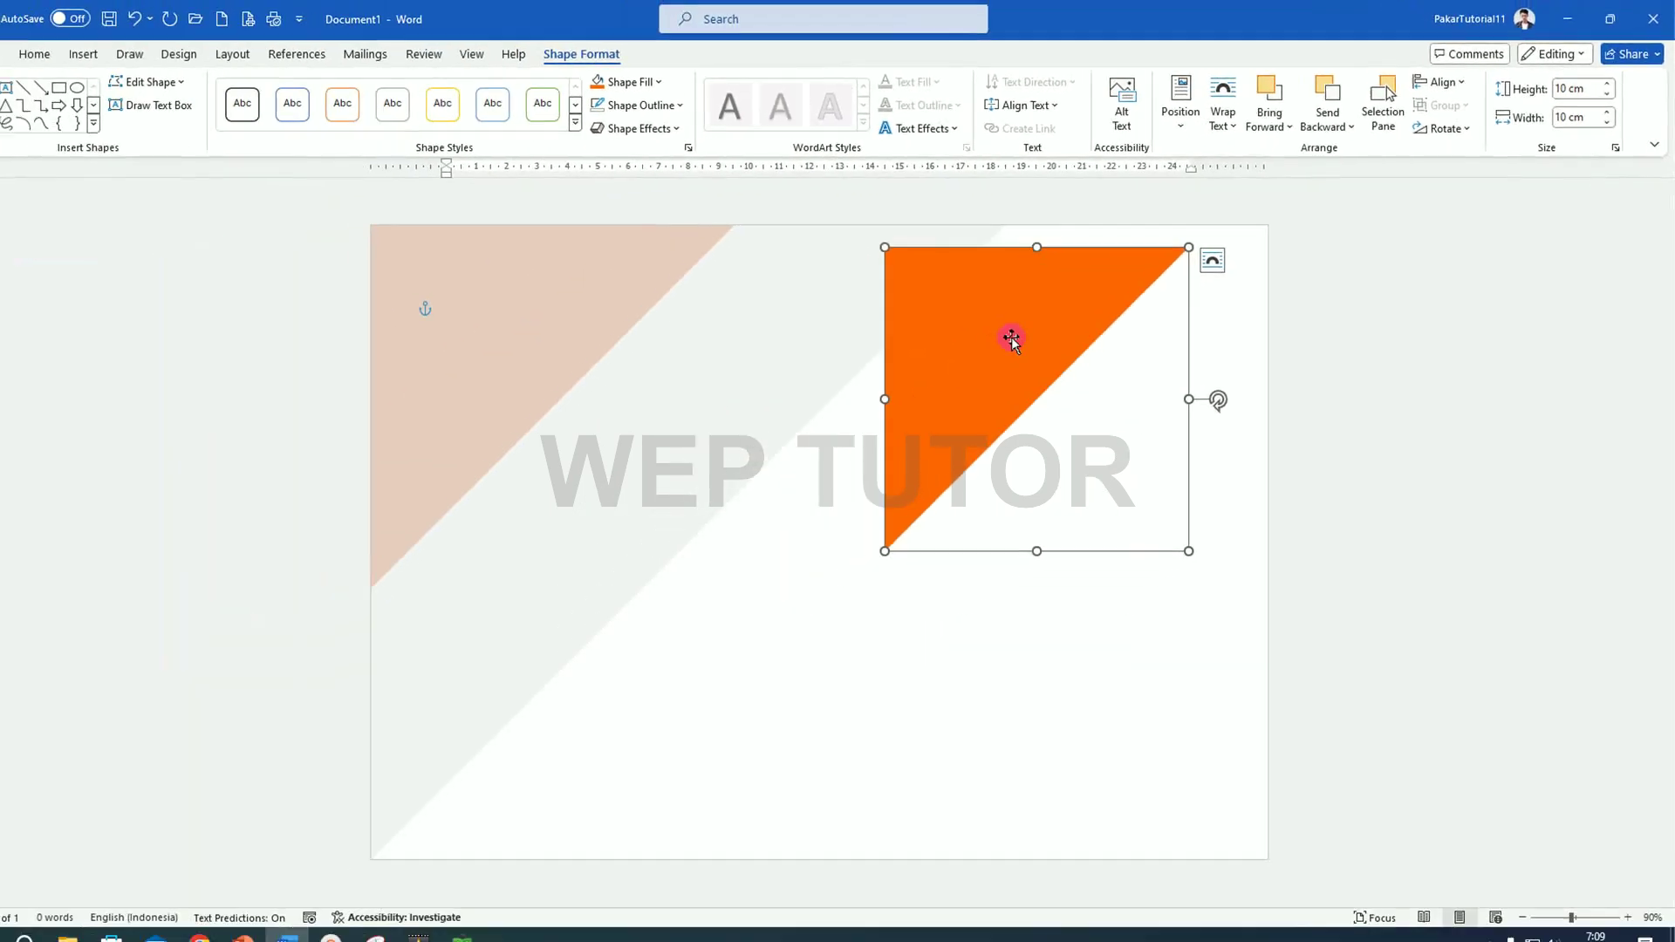
- Move the orange triangle into the page's top-left corner over the peach one, and place a duplicate to its right
left_click_drag(445, 545, 78, 601)
left_click_drag(831, 361, 527, 309)
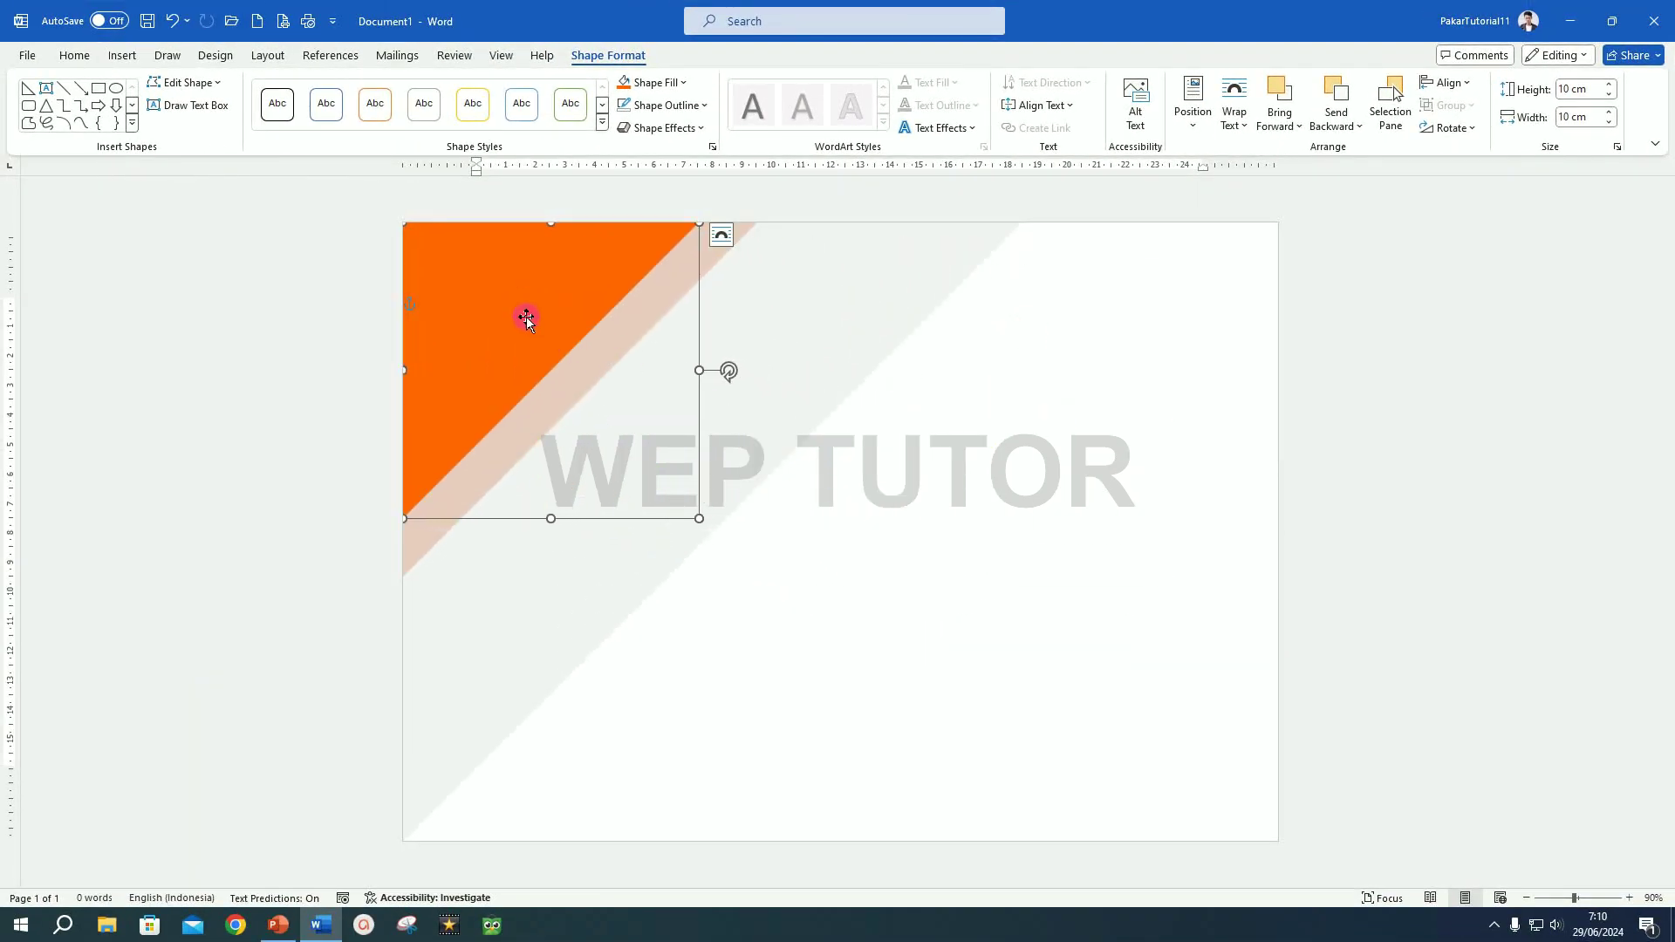
key("ctrl+d")
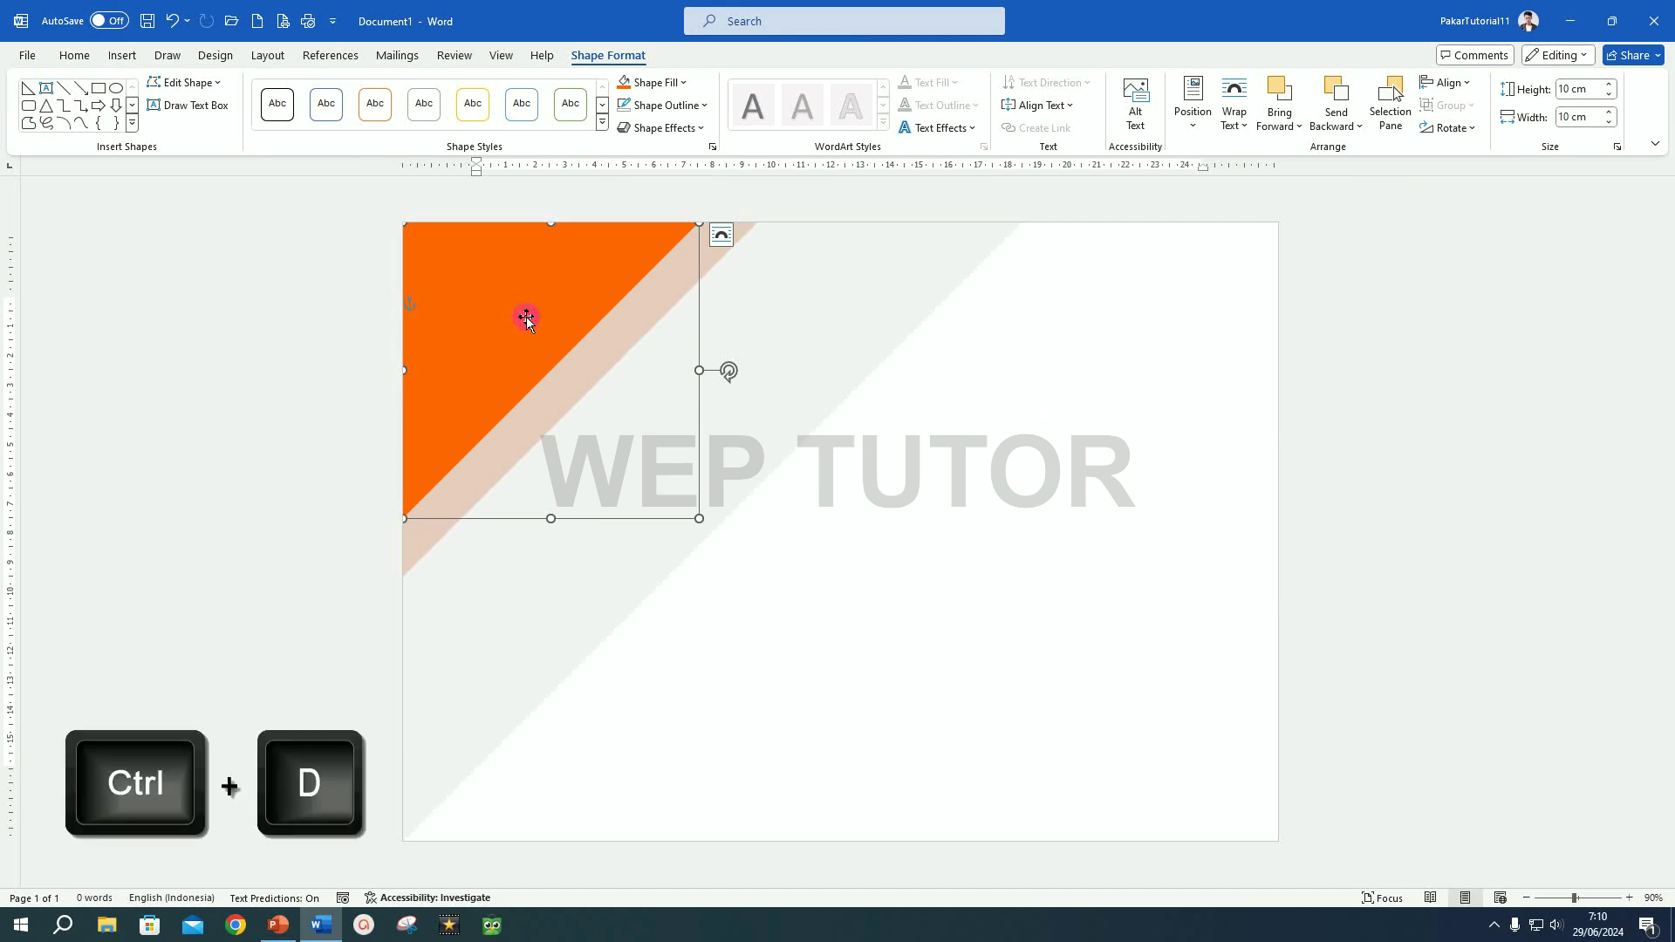
left_click_drag(526, 319, 825, 332)
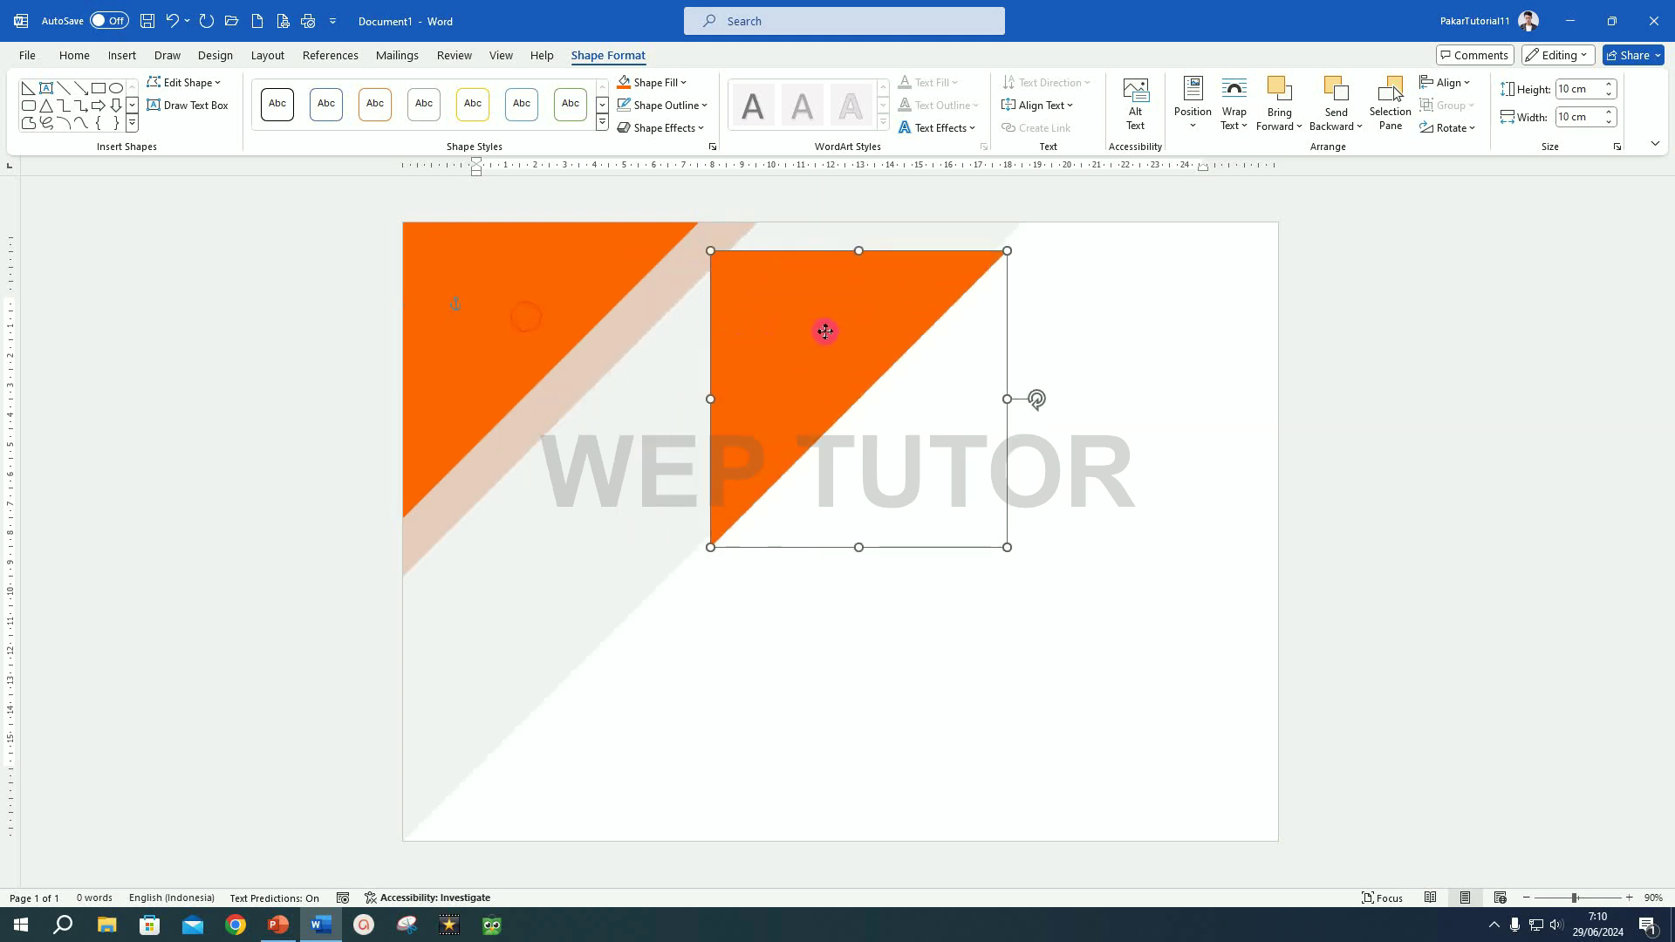
- Fill the orange duplicate with dark grey, the third theme shade of black, and move it toward the page's right side
left_click(684, 83)
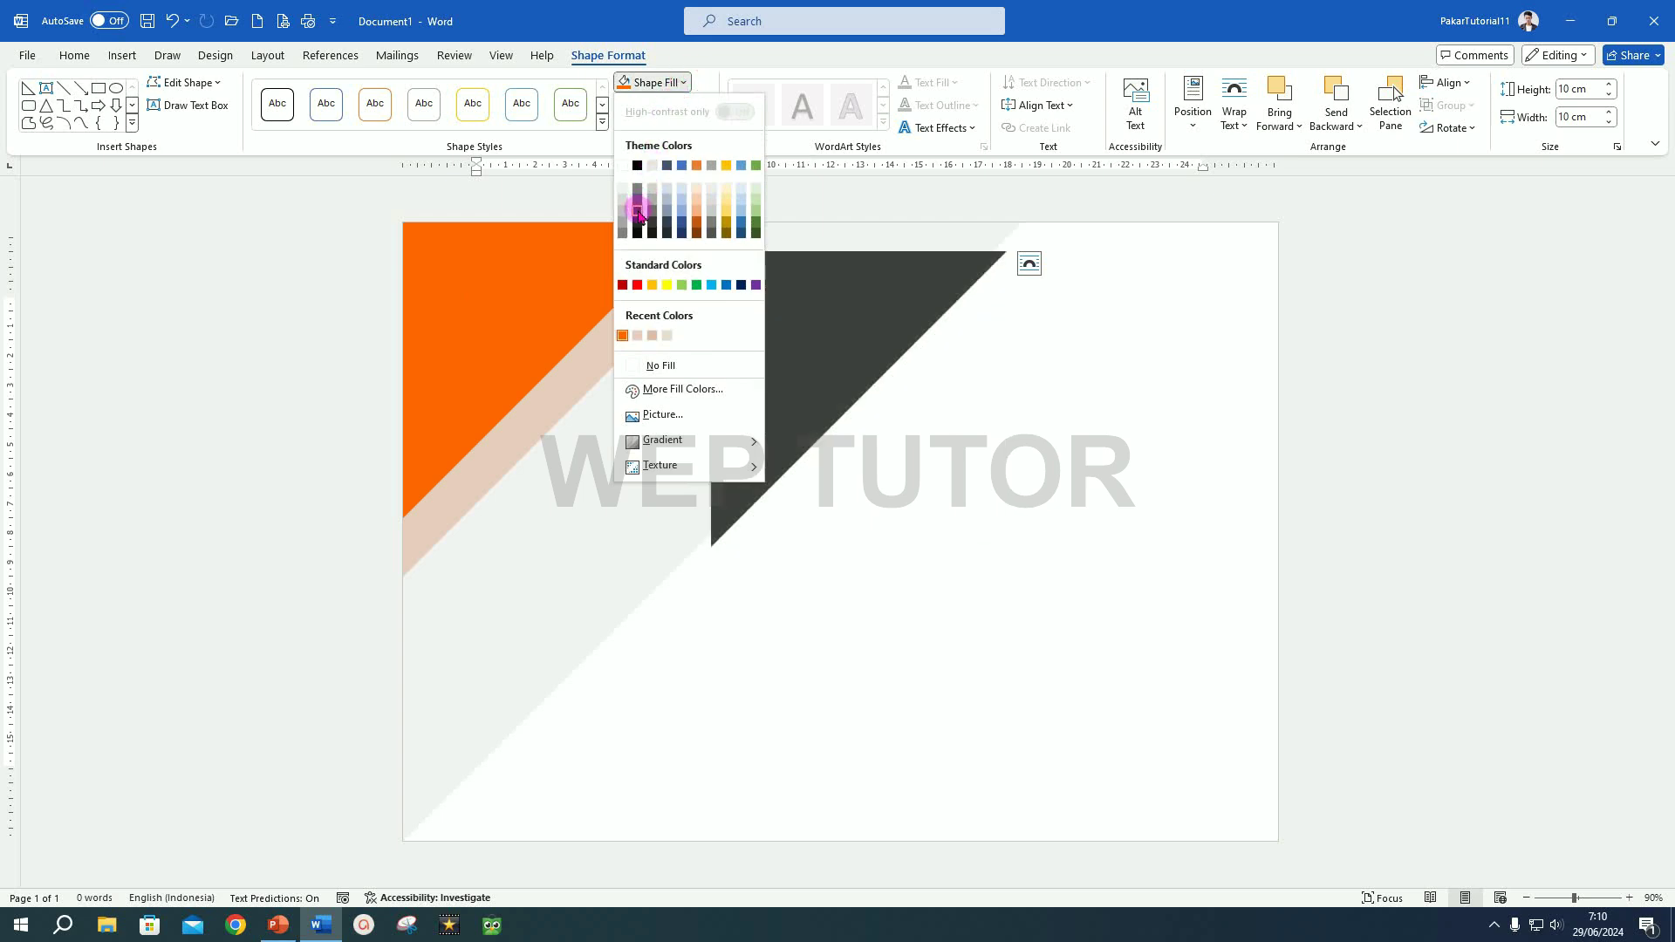
left_click(638, 212)
left_click_drag(800, 337, 1047, 343)
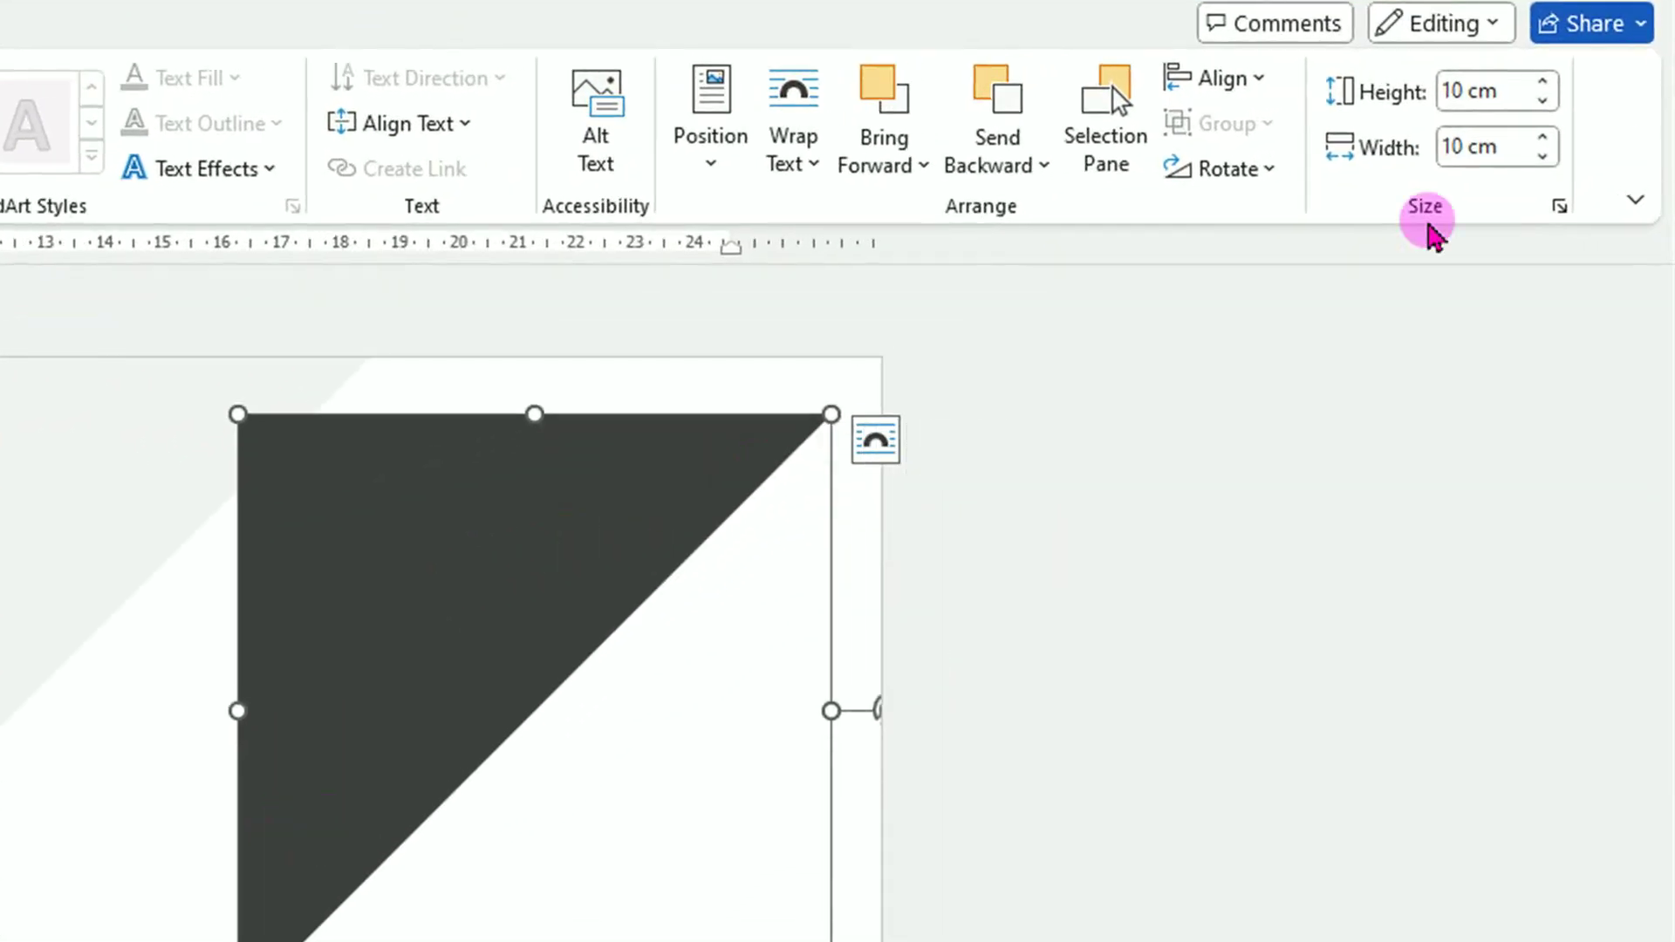
- Reduce the dark grey triangle to 7.5 cm high and wide and move it into the page's top-left corner
left_click(1542, 102)
left_click(1543, 102)
left_click(1543, 102)
left_click(1543, 102)
left_click(1543, 101)
left_click(1543, 101)
left_click(1543, 101)
left_click(1543, 101)
left_click(1543, 101)
left_click(1543, 101)
left_click_drag(1543, 156, 1540, 142)
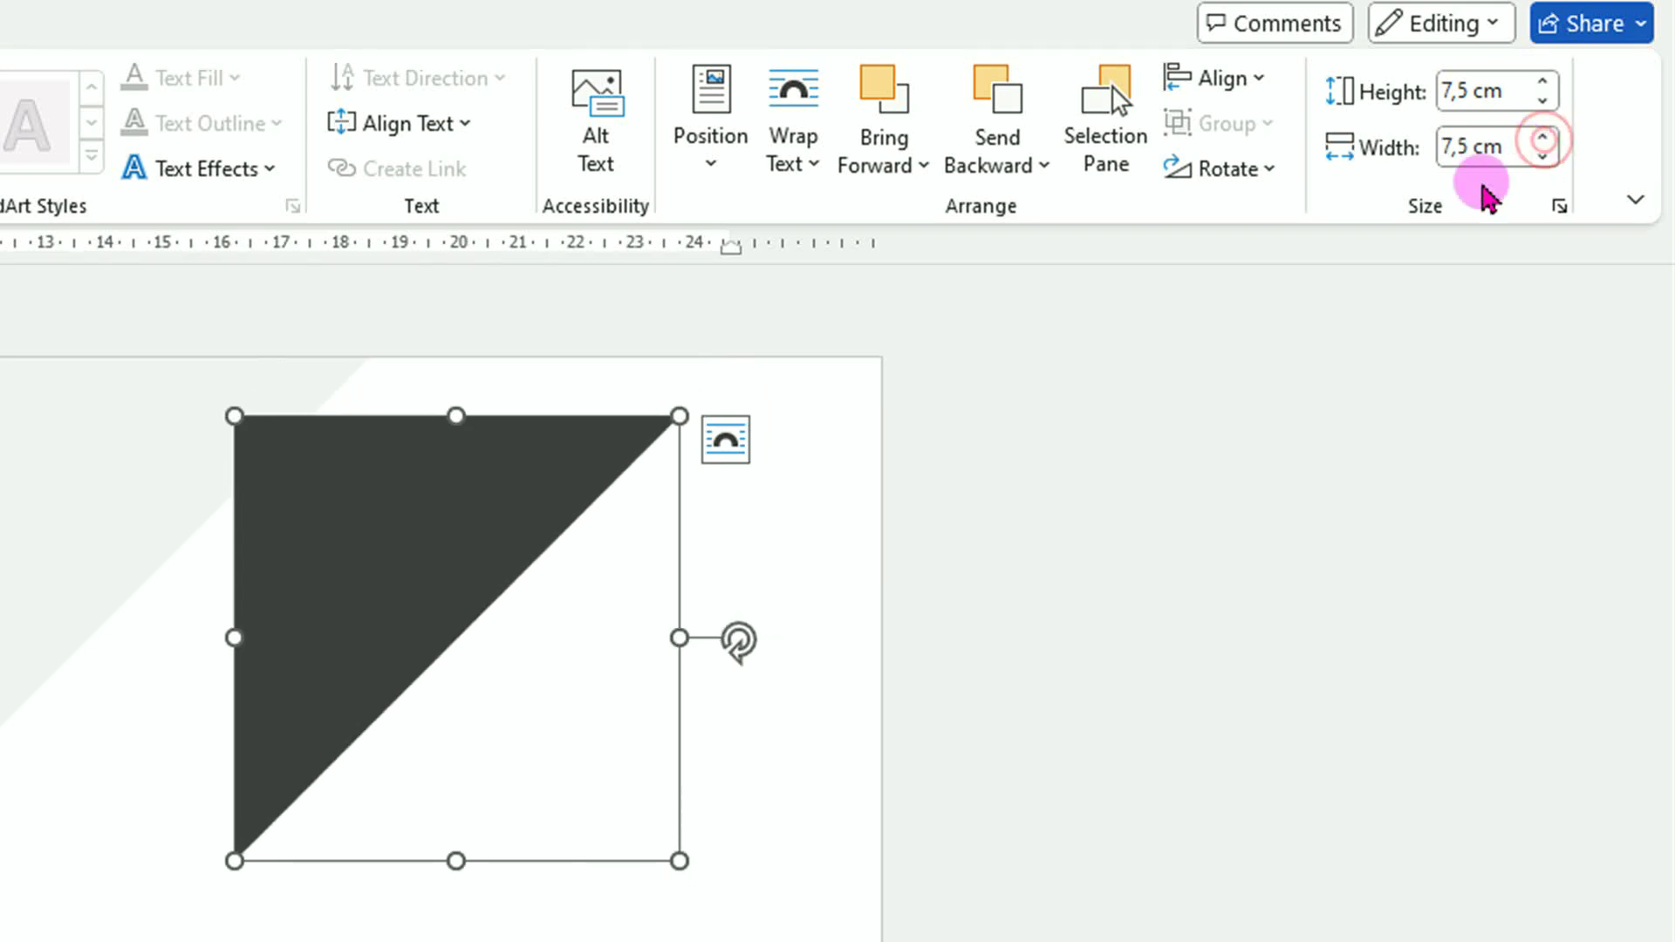
left_click_drag(424, 568, 496, 299)
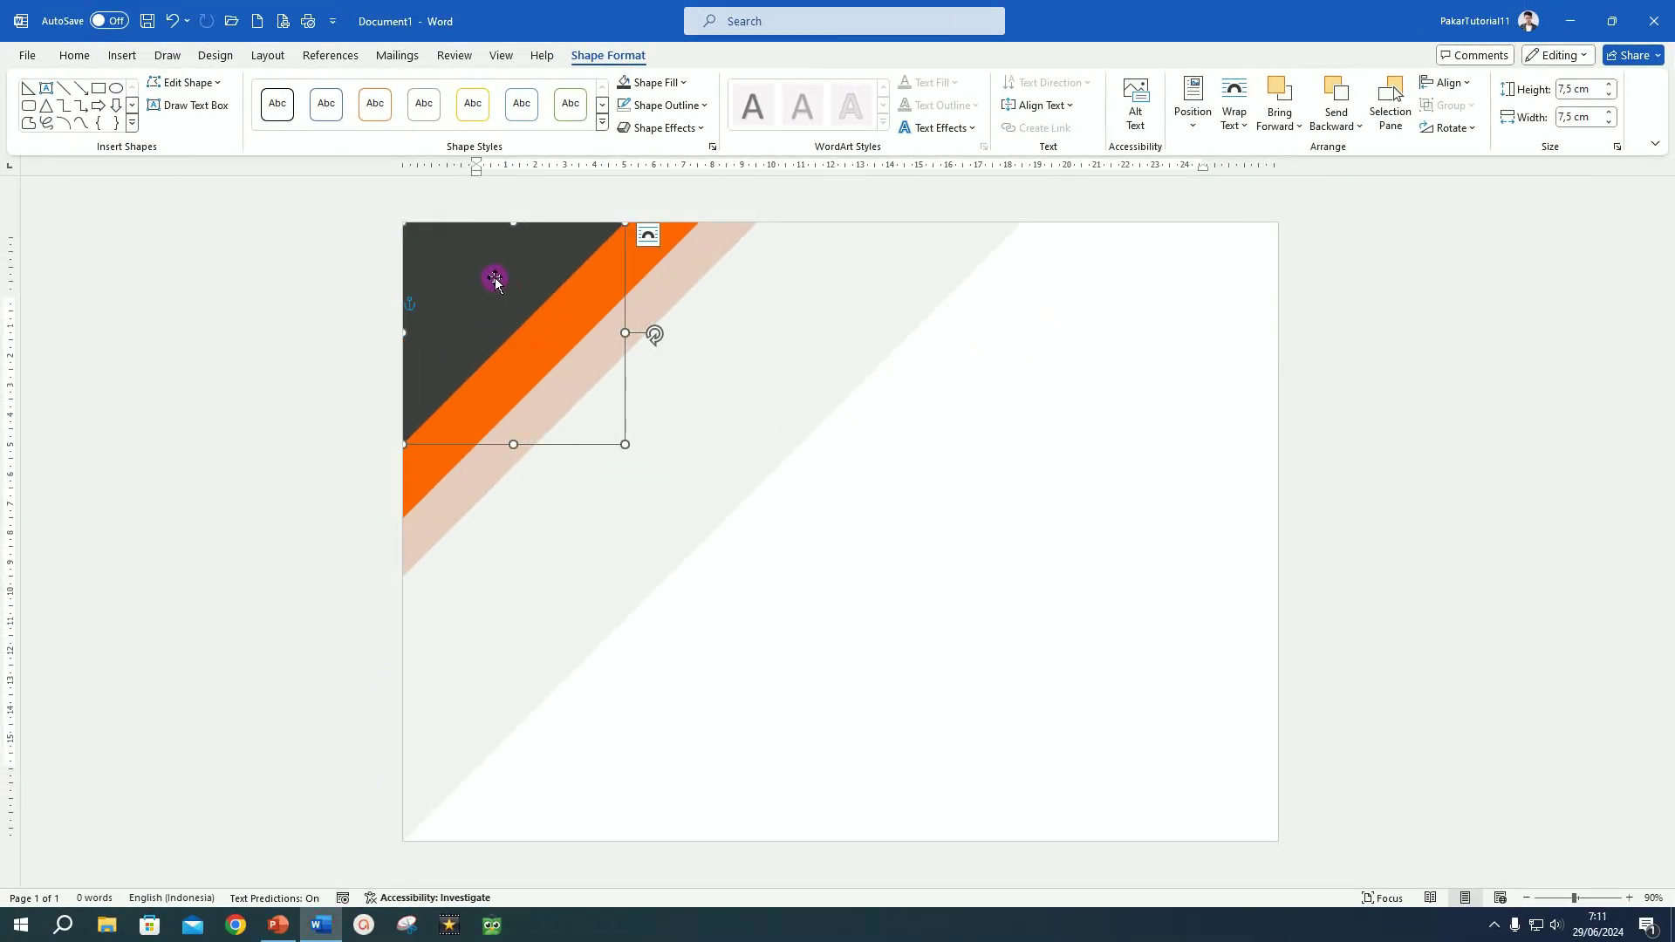
- Place a duplicate of the dark grey triangle at the page's upper right and give it a linear gradient fill at 135°
left_click_drag(494, 279, 1098, 316)
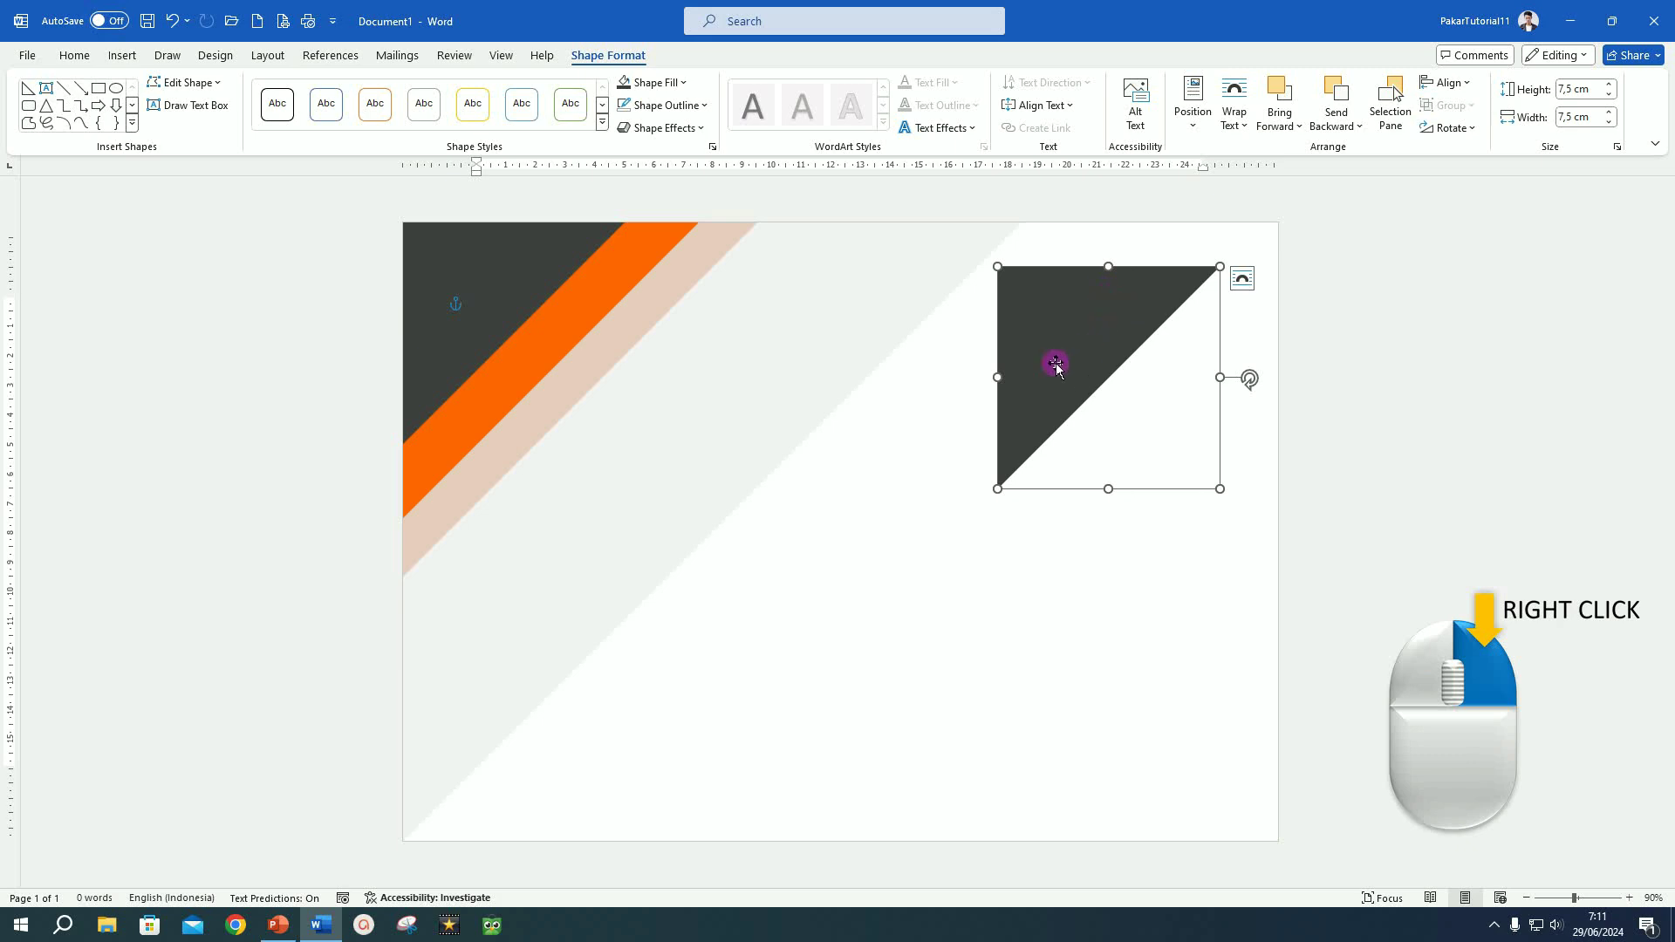
right_click(1098, 326)
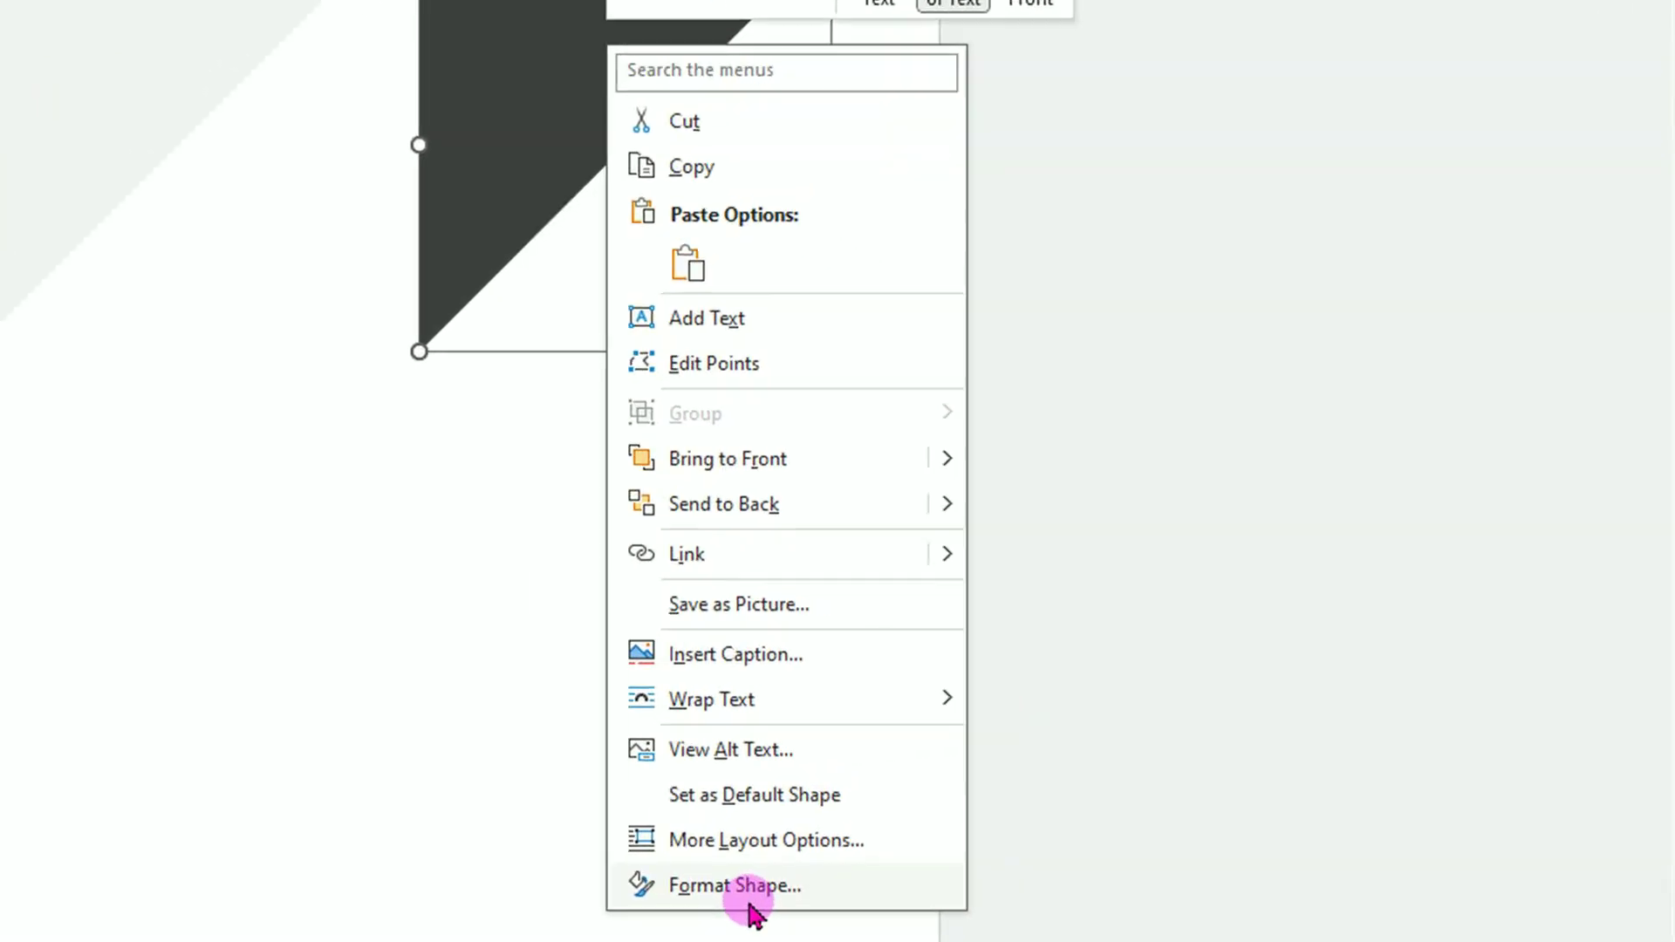
left_click(709, 898)
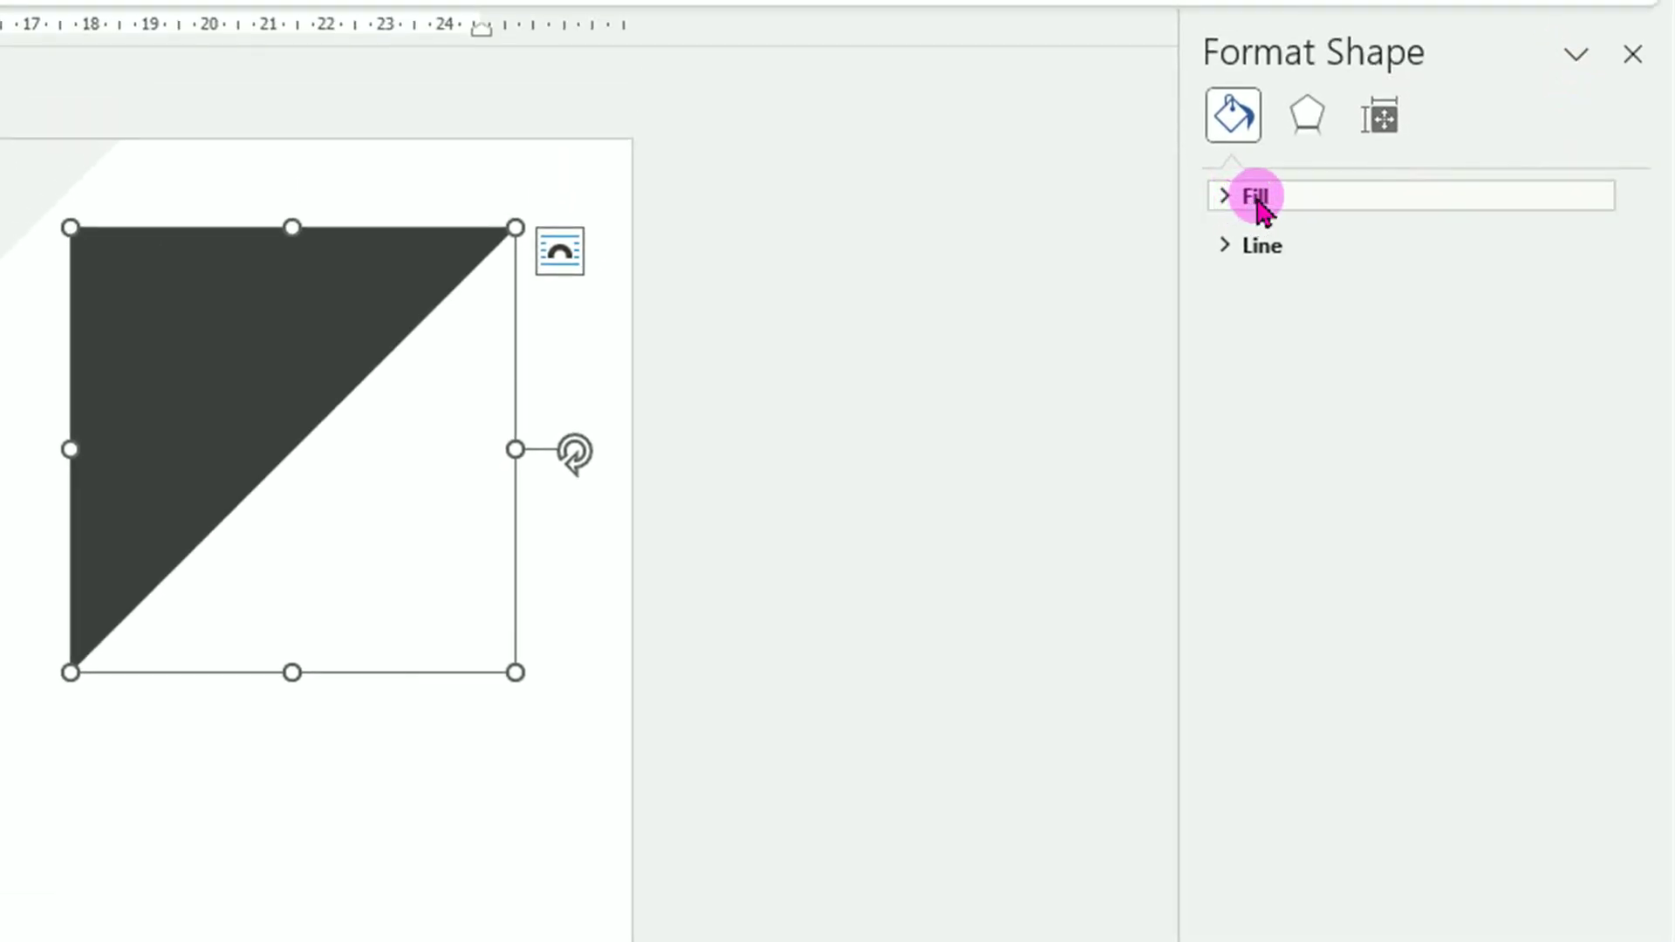
left_click(1256, 199)
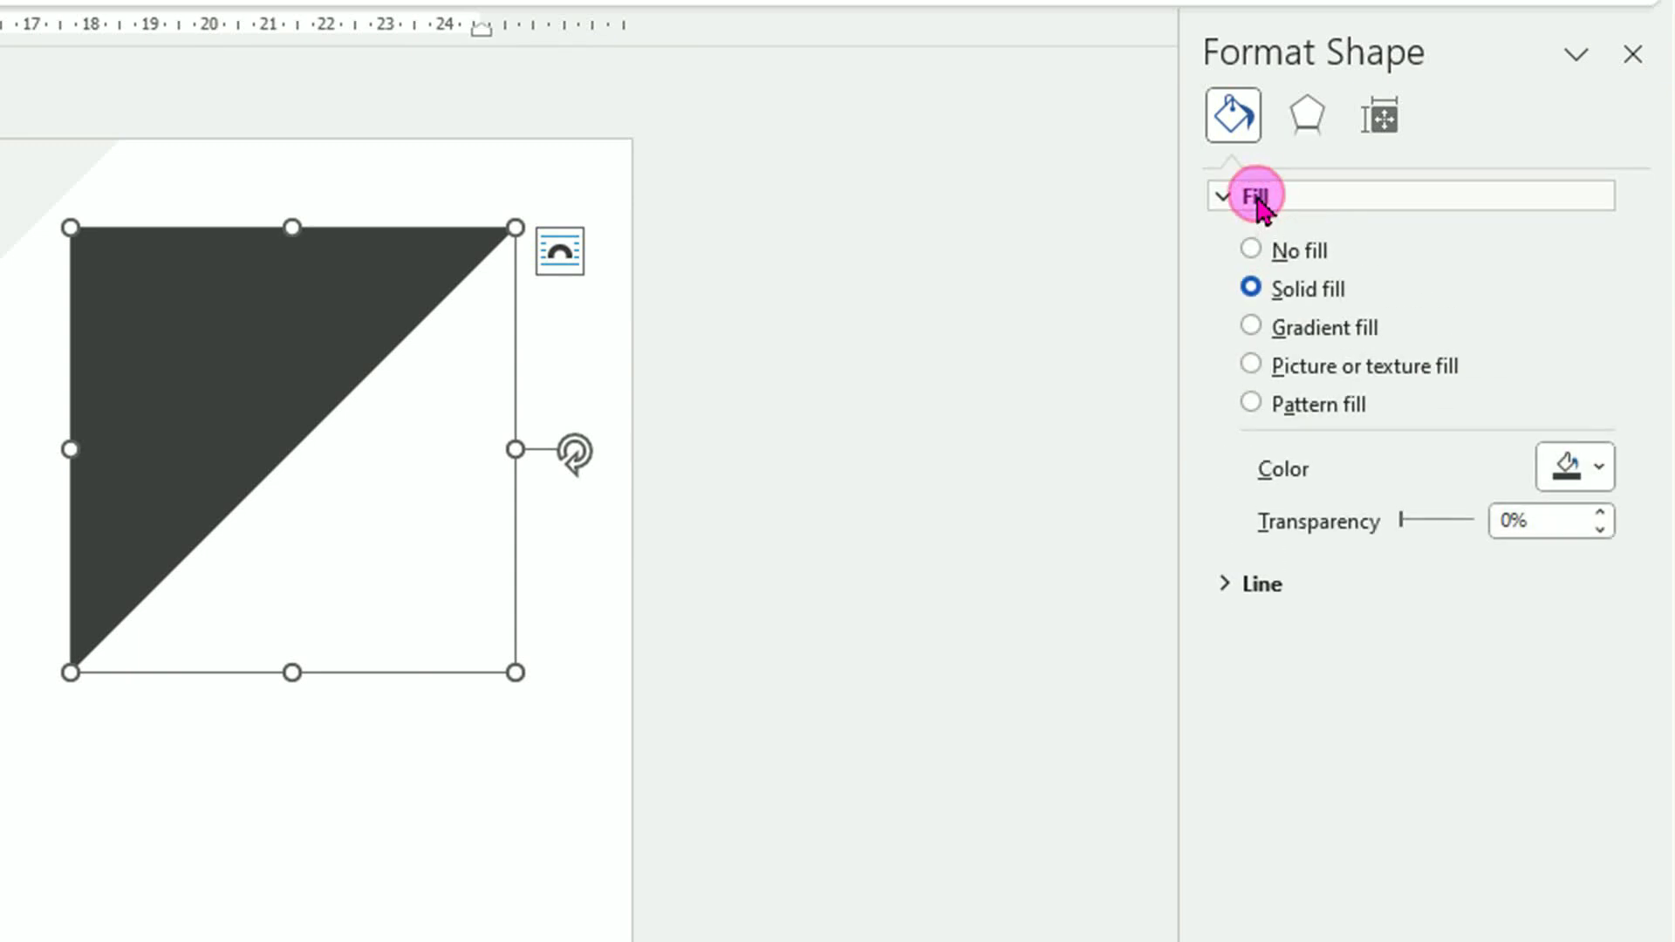
left_click(1252, 328)
left_click(1599, 619)
left_click(1534, 630)
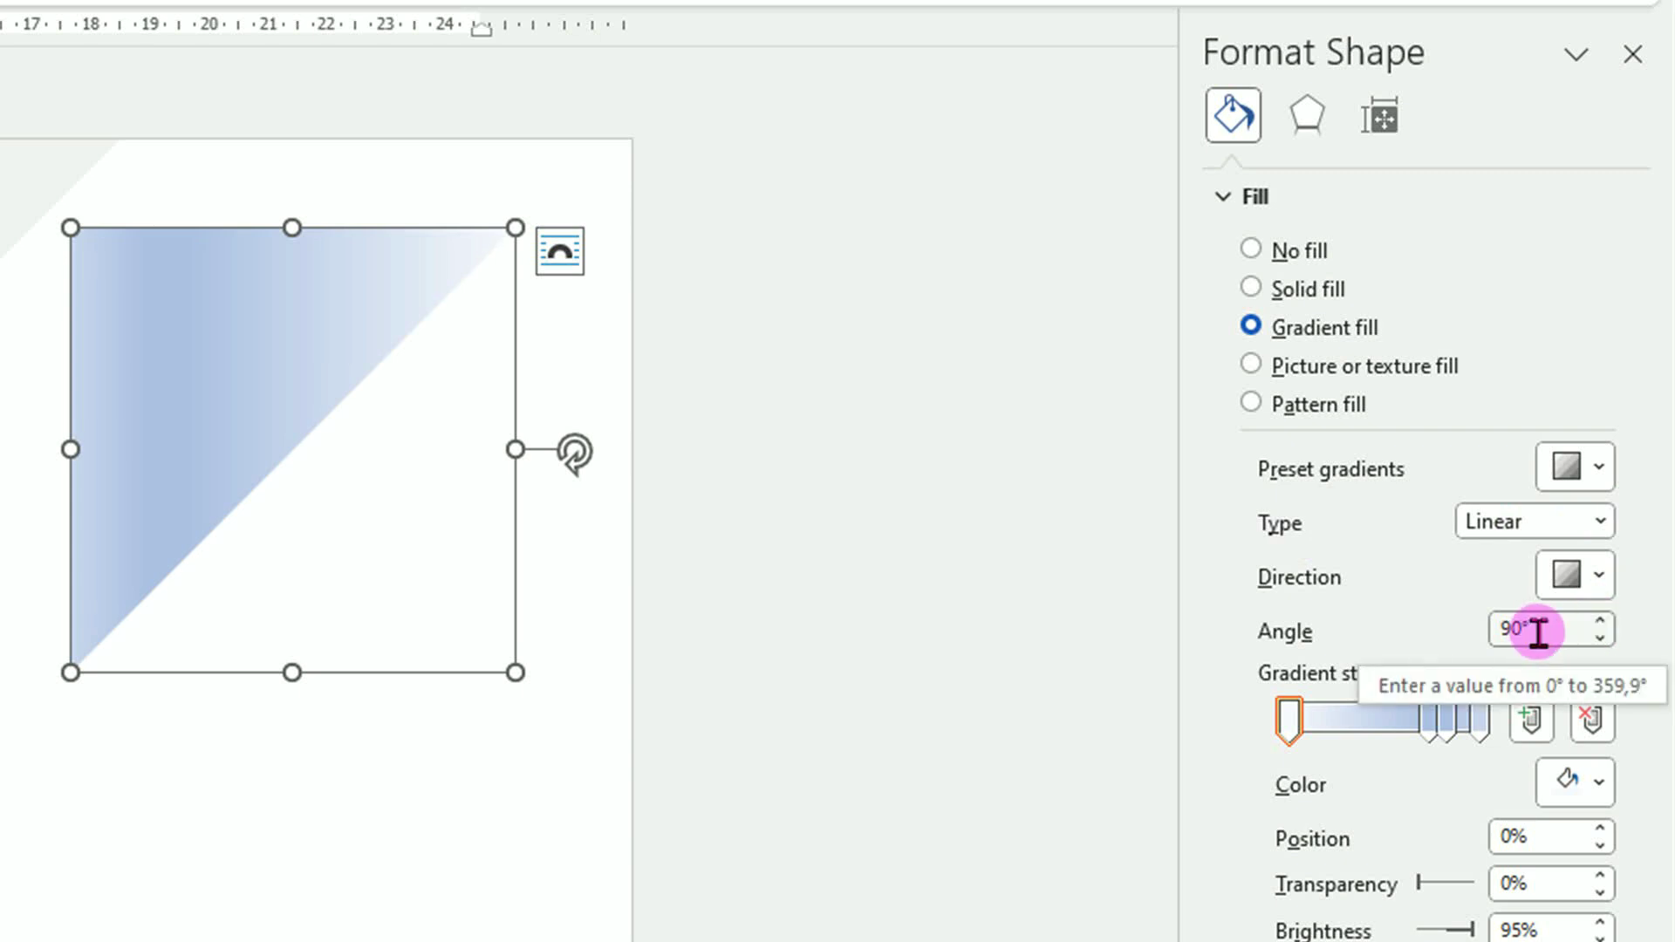
left_click(1534, 629)
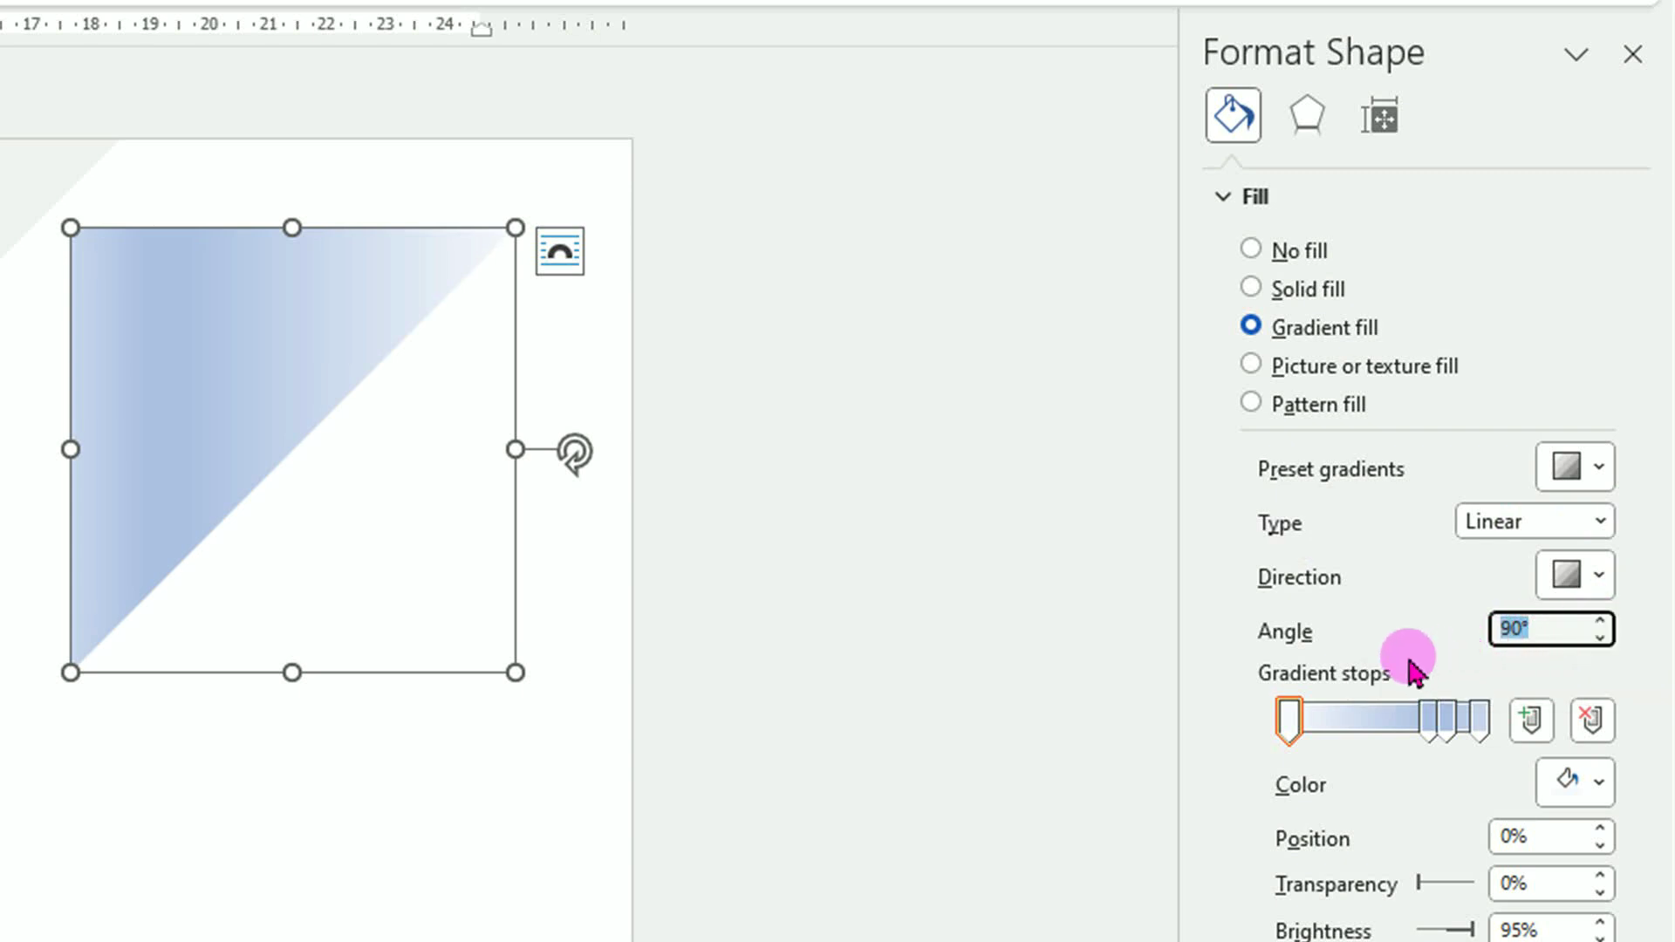
type("135")
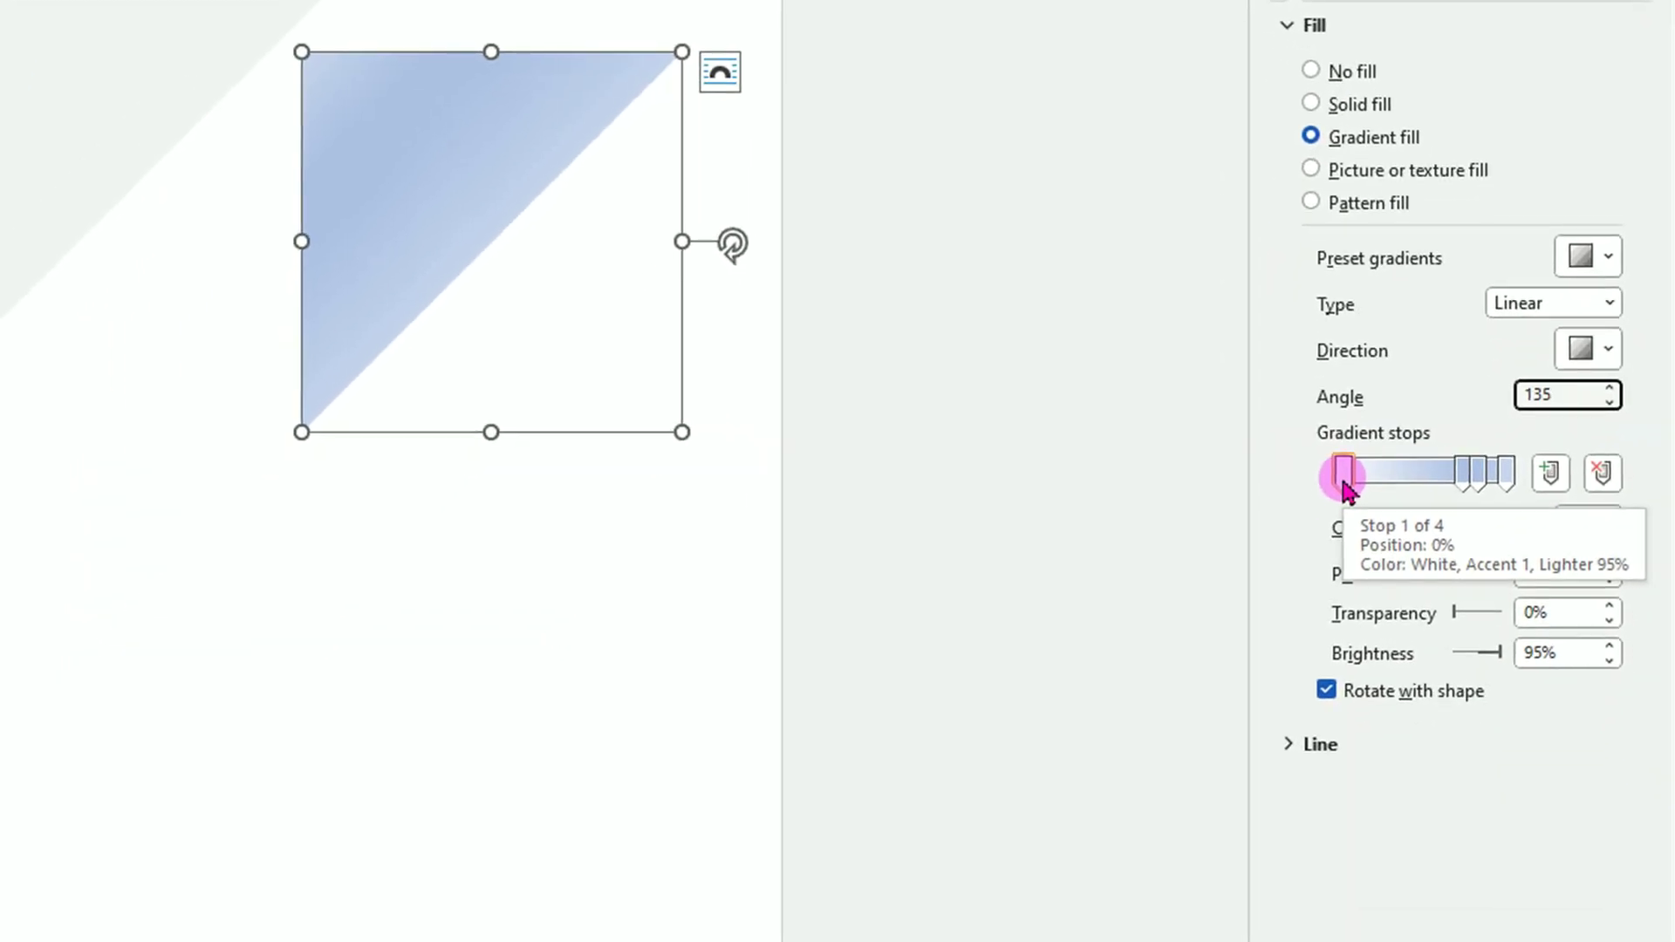
- Color the first gradient stop with the gold theme color at 40% brightness
left_click(1344, 485)
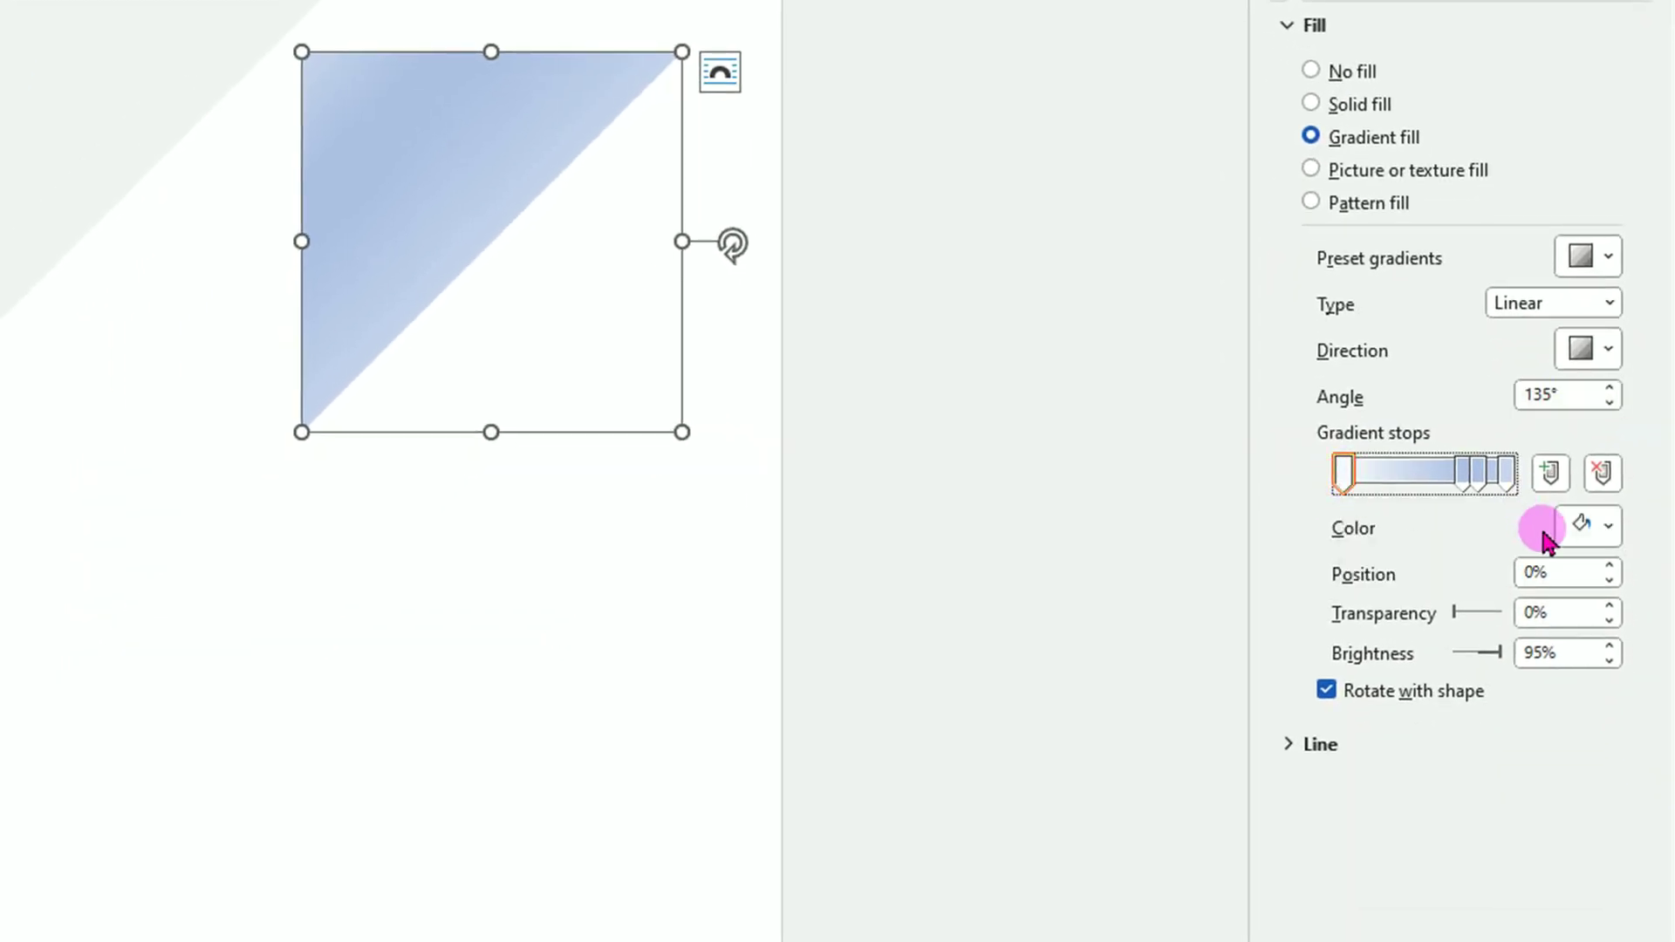
left_click(1610, 528)
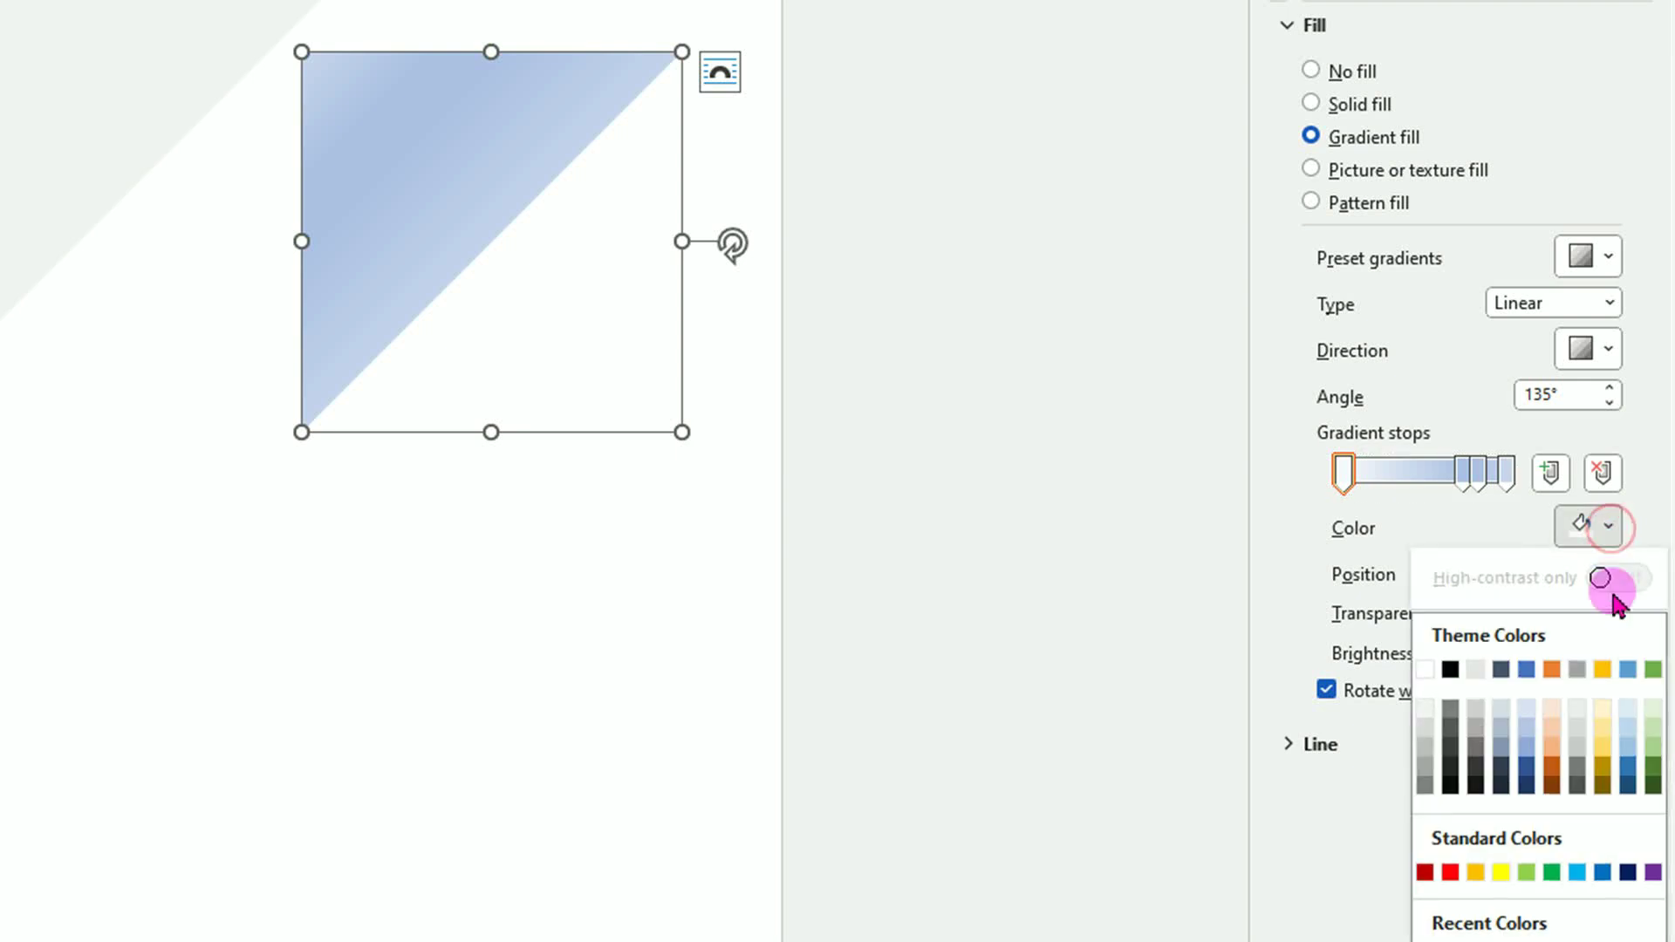
left_click(1603, 748)
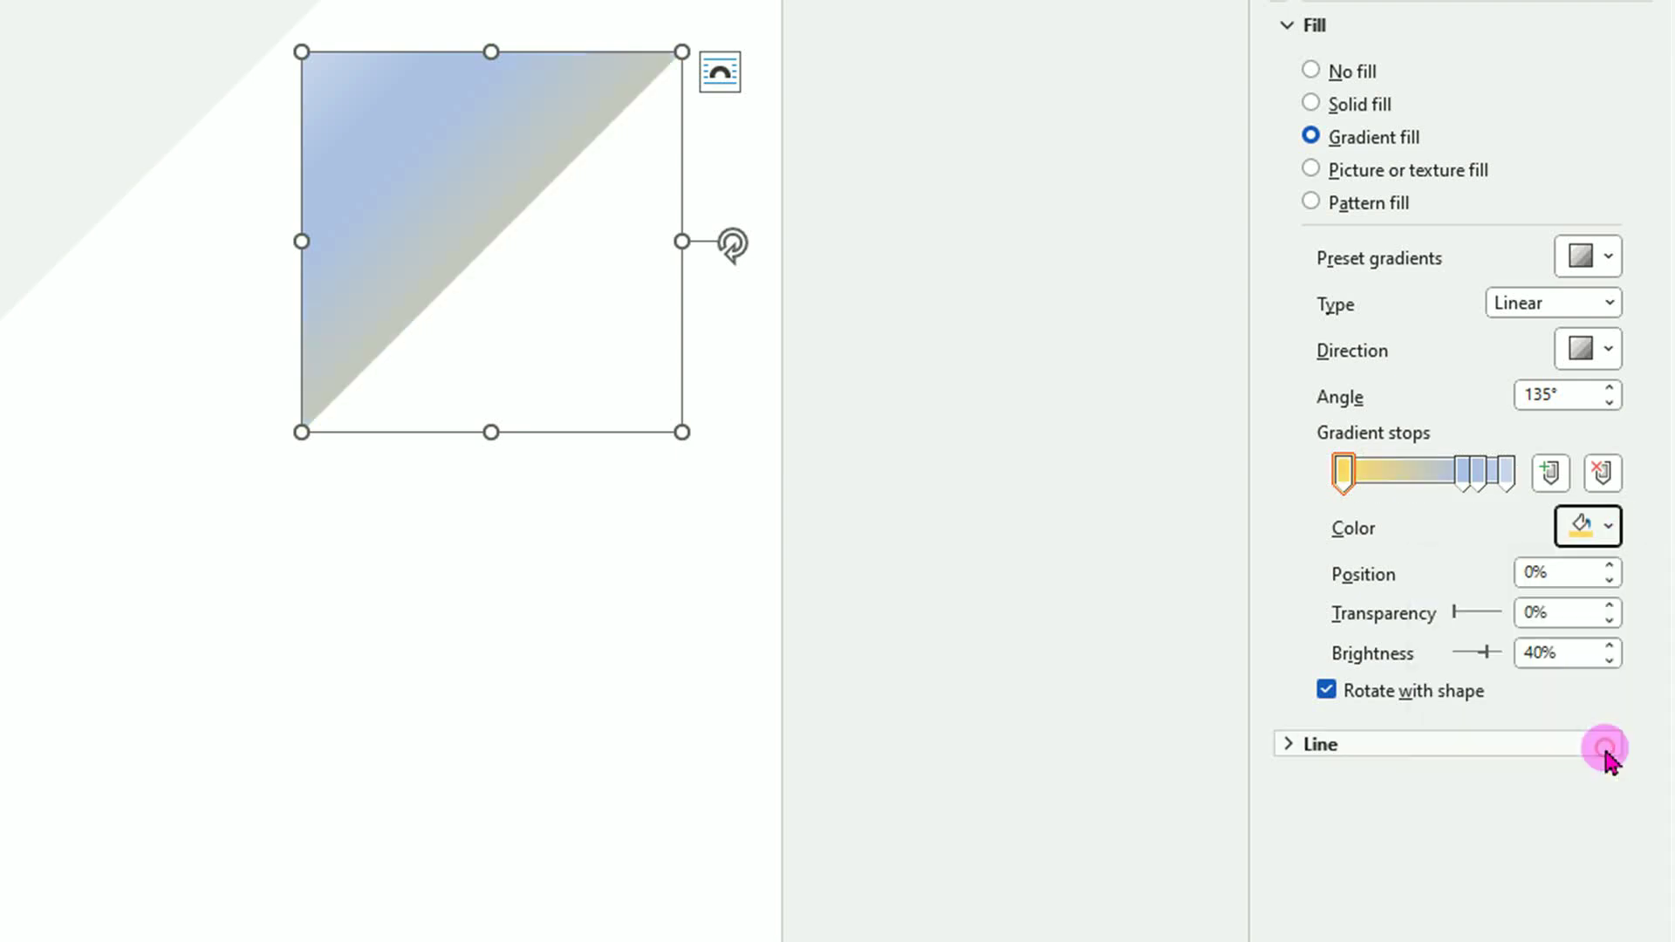
- Move the second gradient stop to 30% and color it with the fourth gold theme shade
left_click(1441, 487)
left_click_drag(1441, 494, 1390, 493)
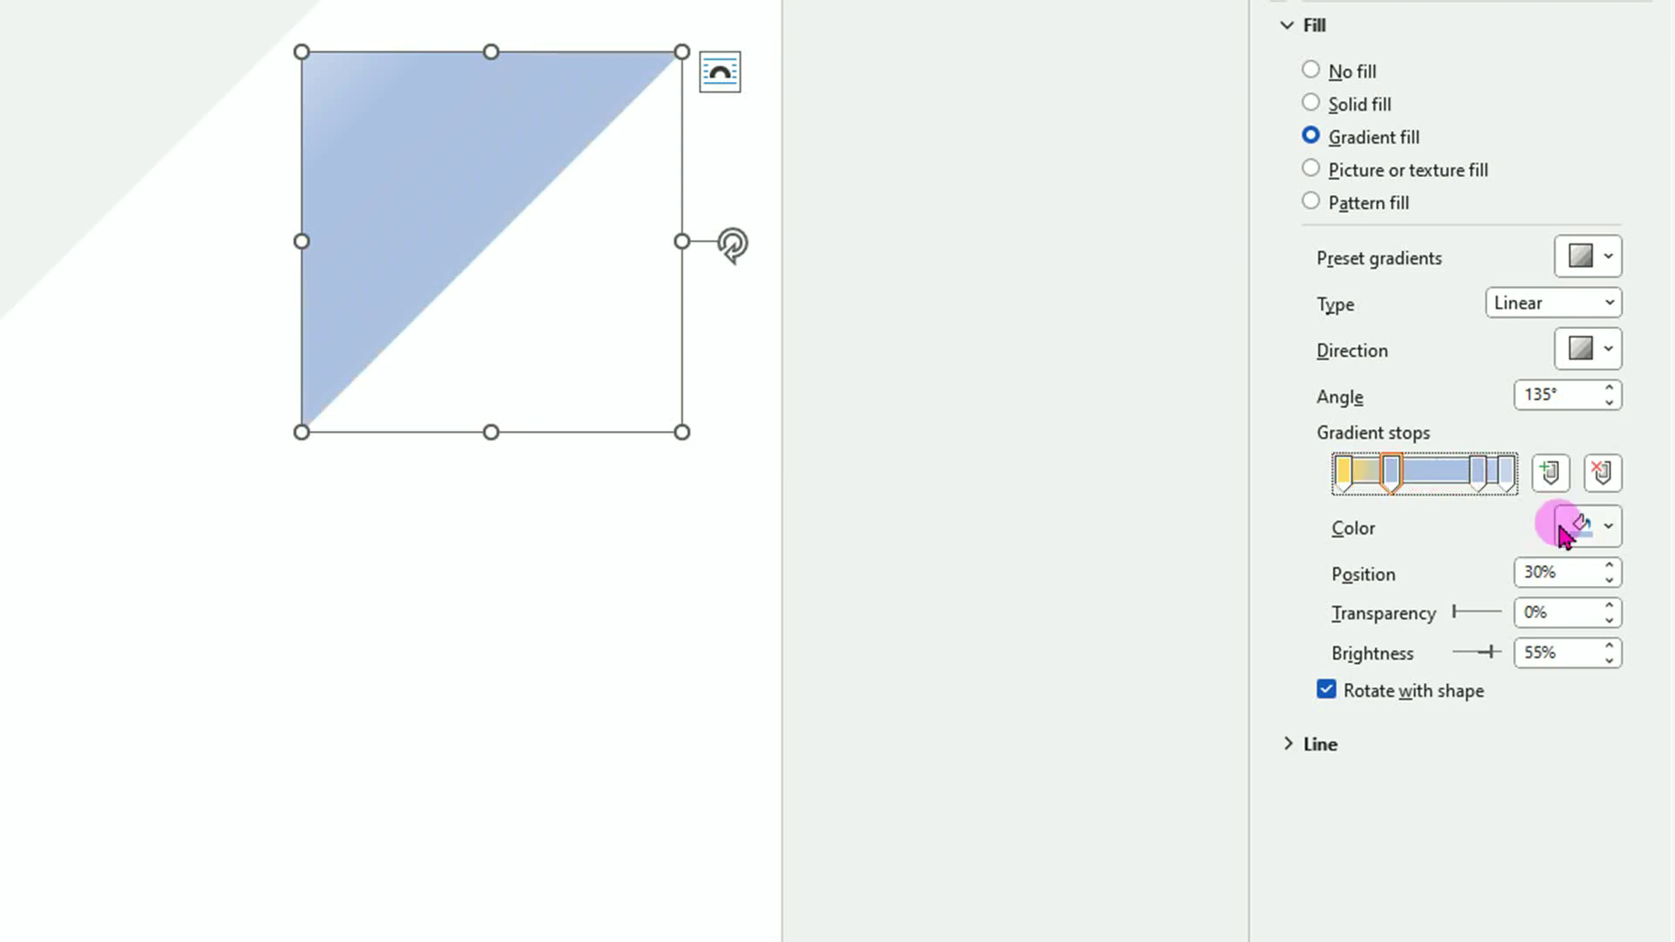
left_click(1610, 528)
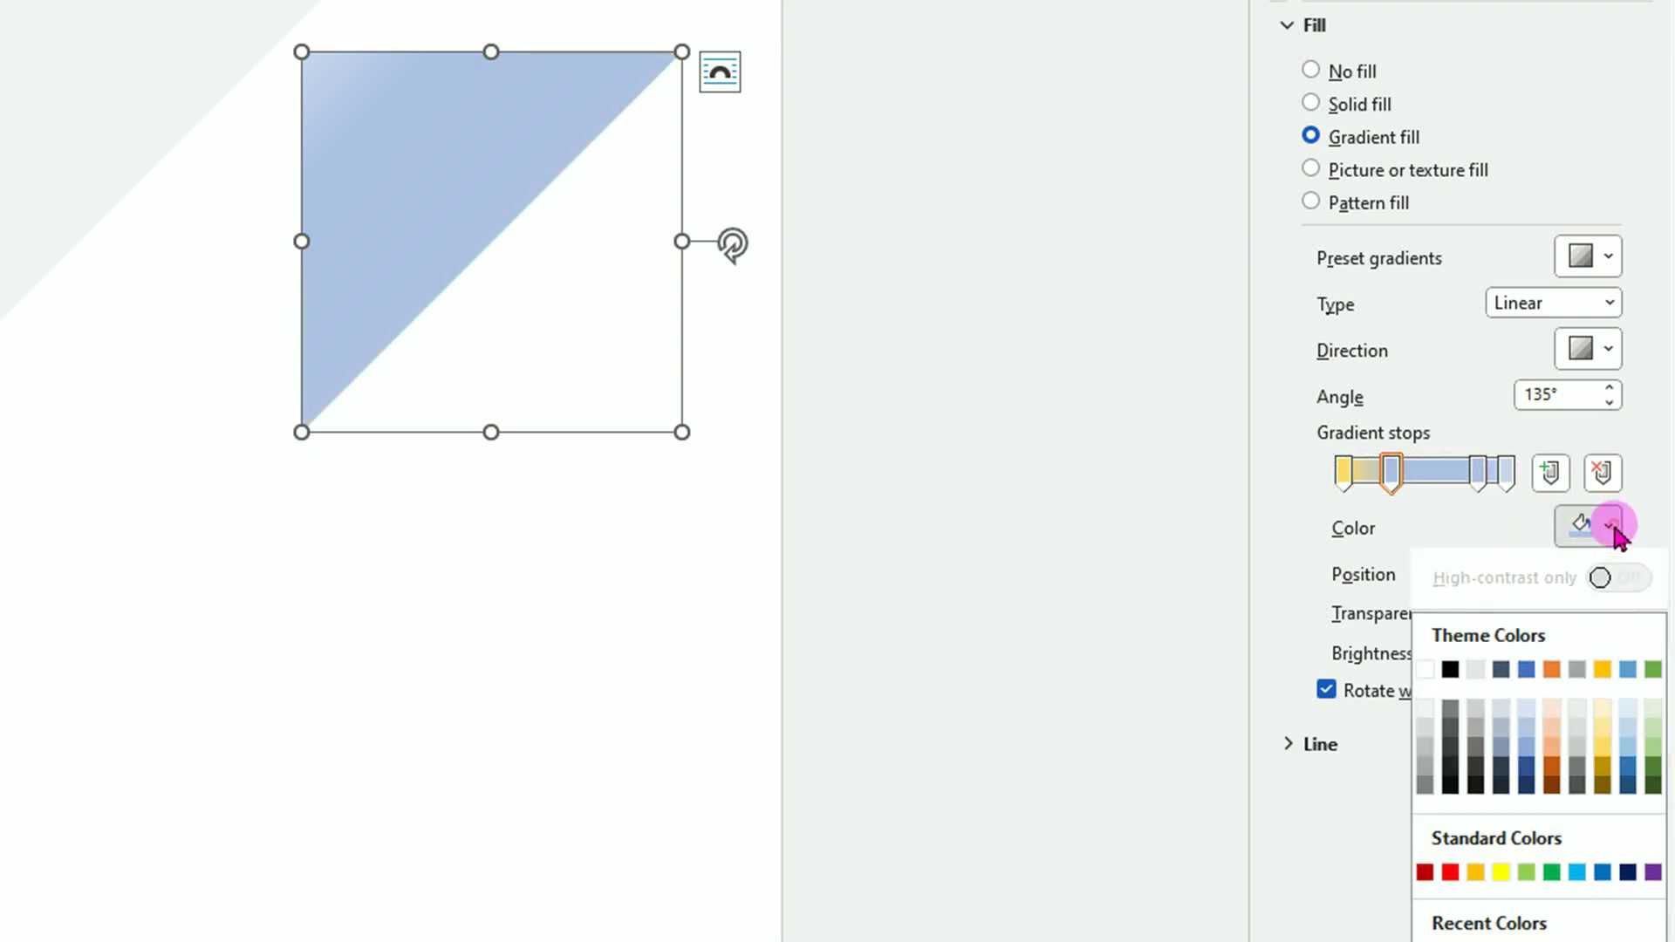
left_click(1603, 768)
- Move the third gradient stop to 65% and color it with the gold theme shade at 80% brightness
left_click_drag(1480, 482, 1450, 477)
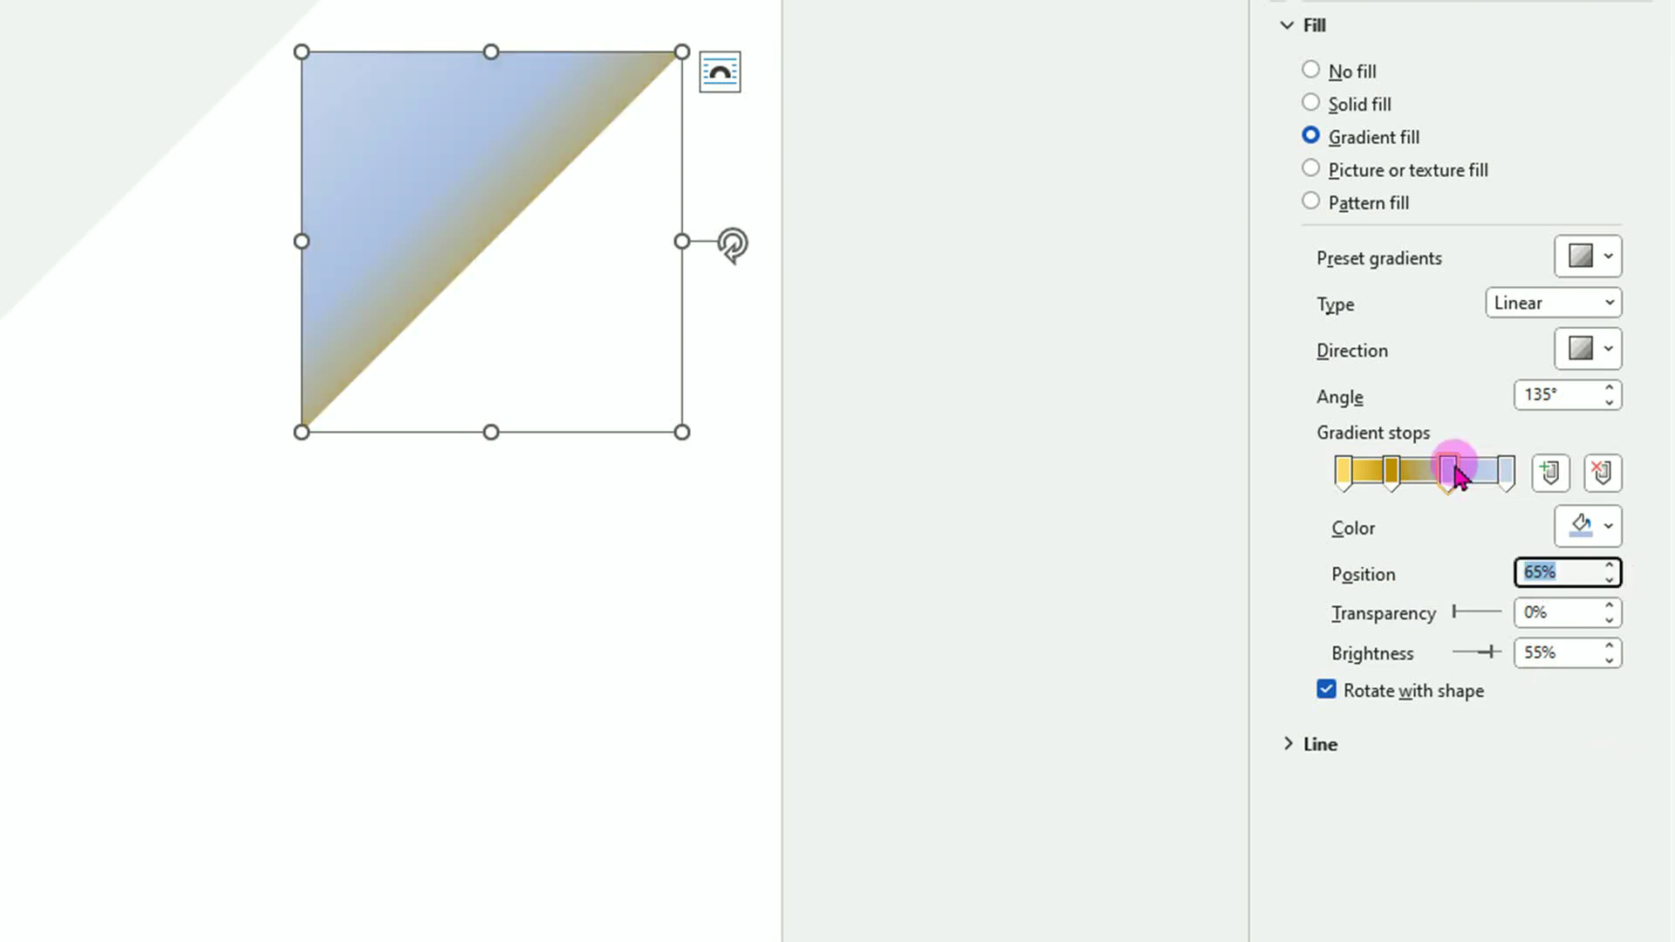
left_click(1609, 528)
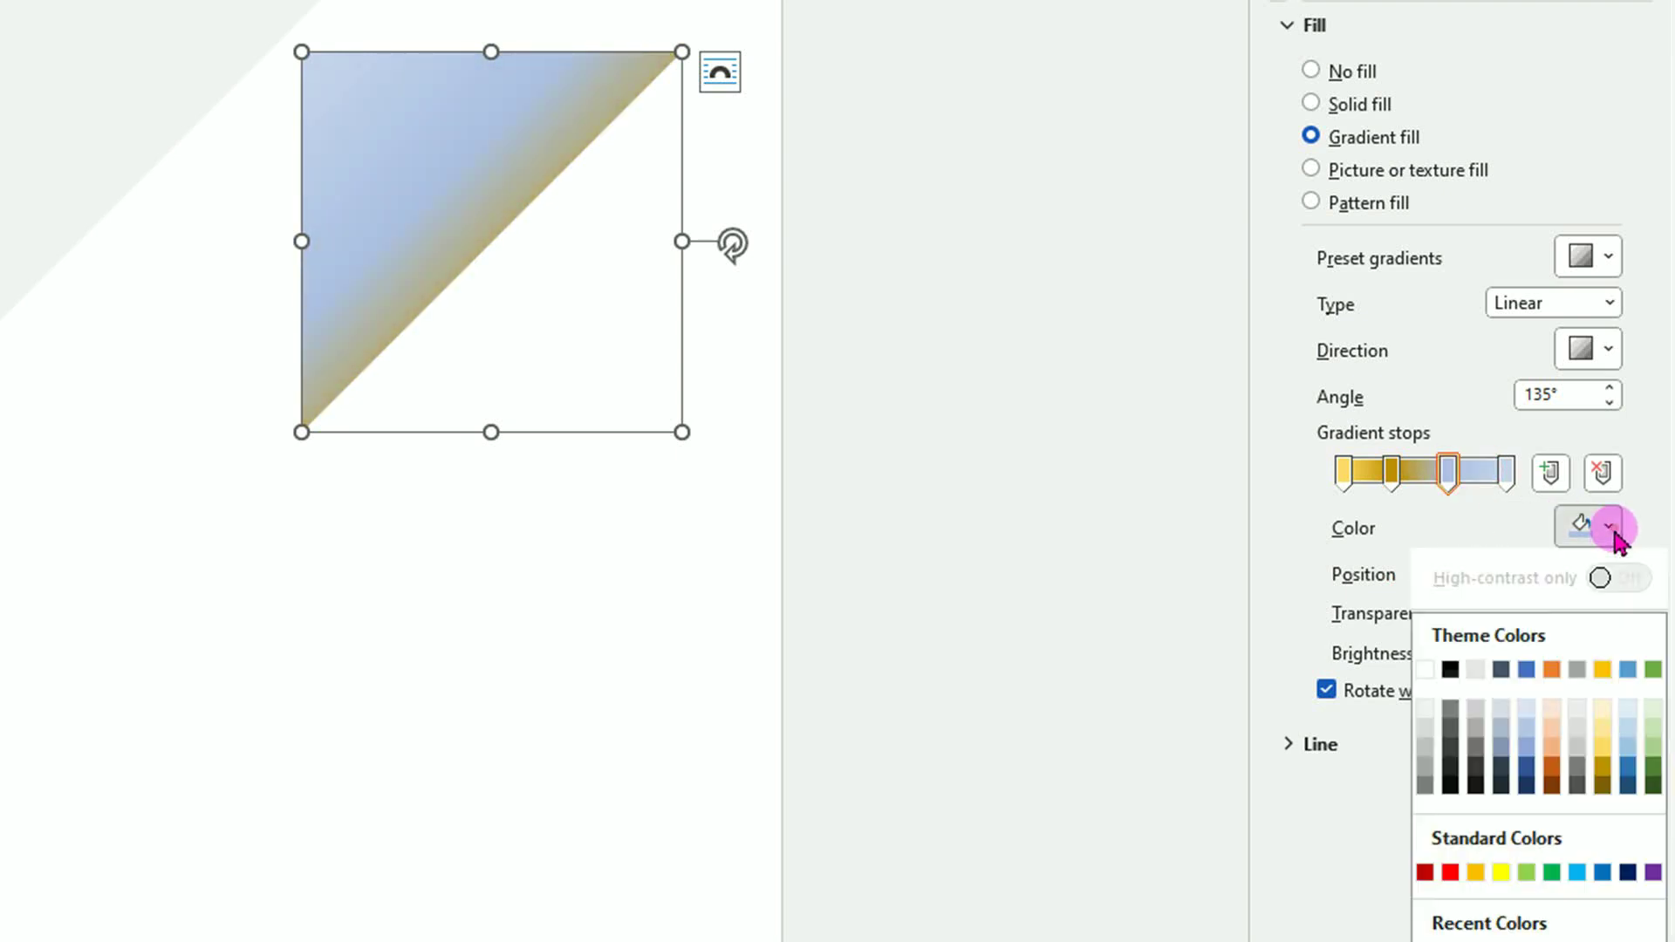
left_click(1602, 709)
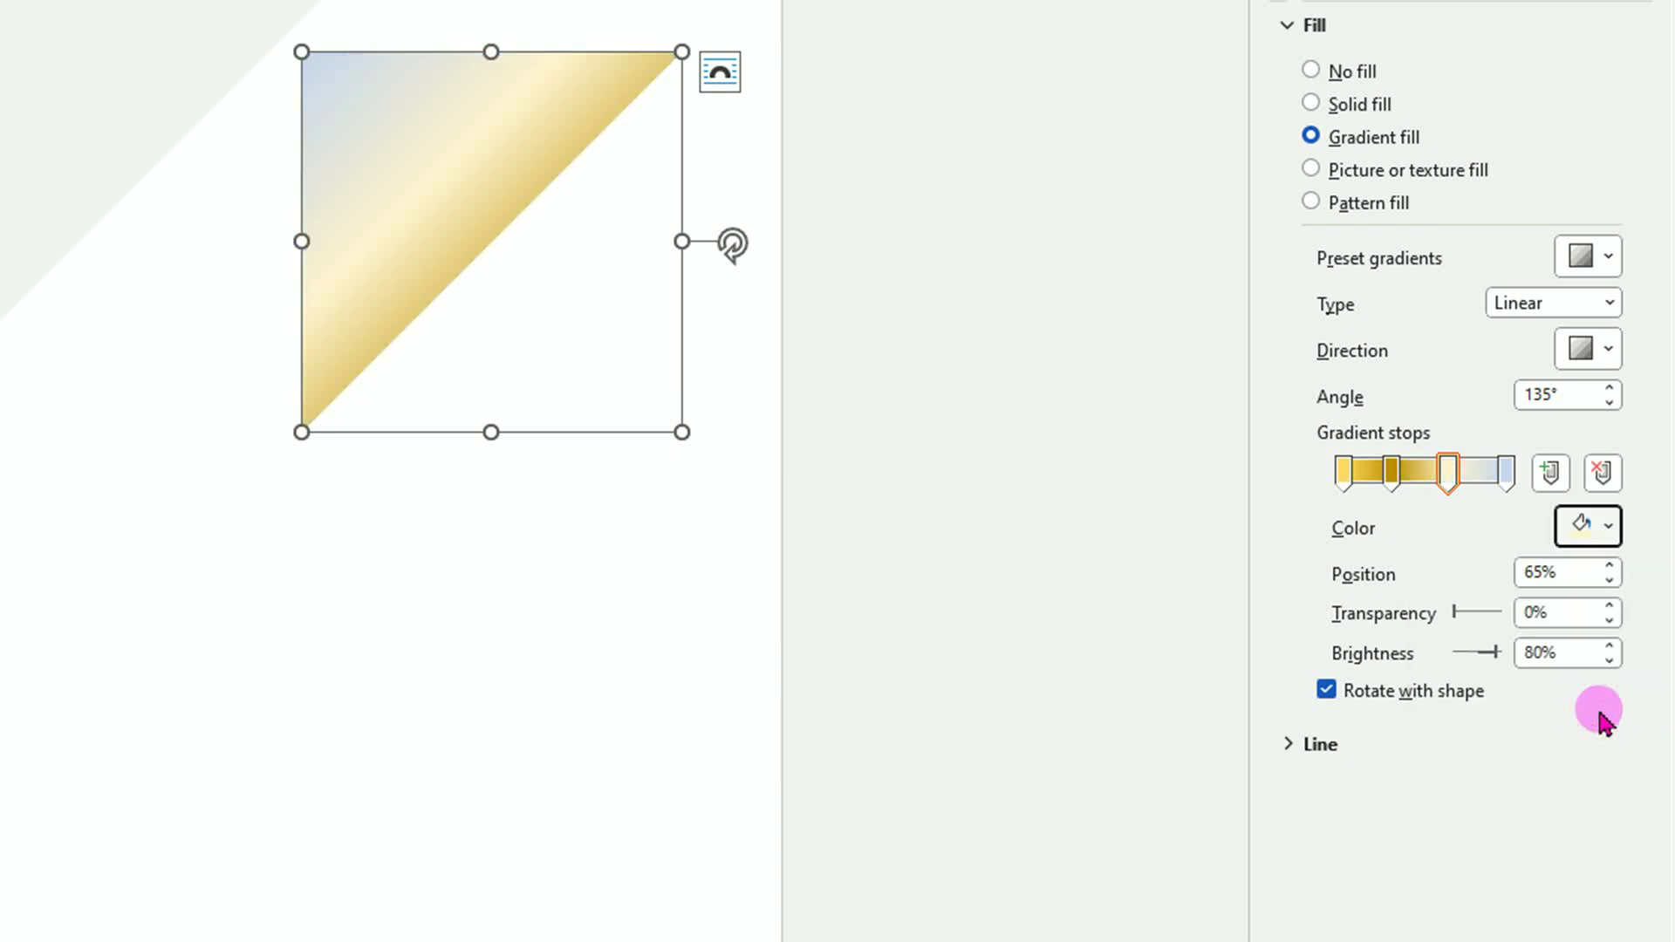
- Color the last gradient stop, at 100%, with the standard orange
left_click(1506, 473)
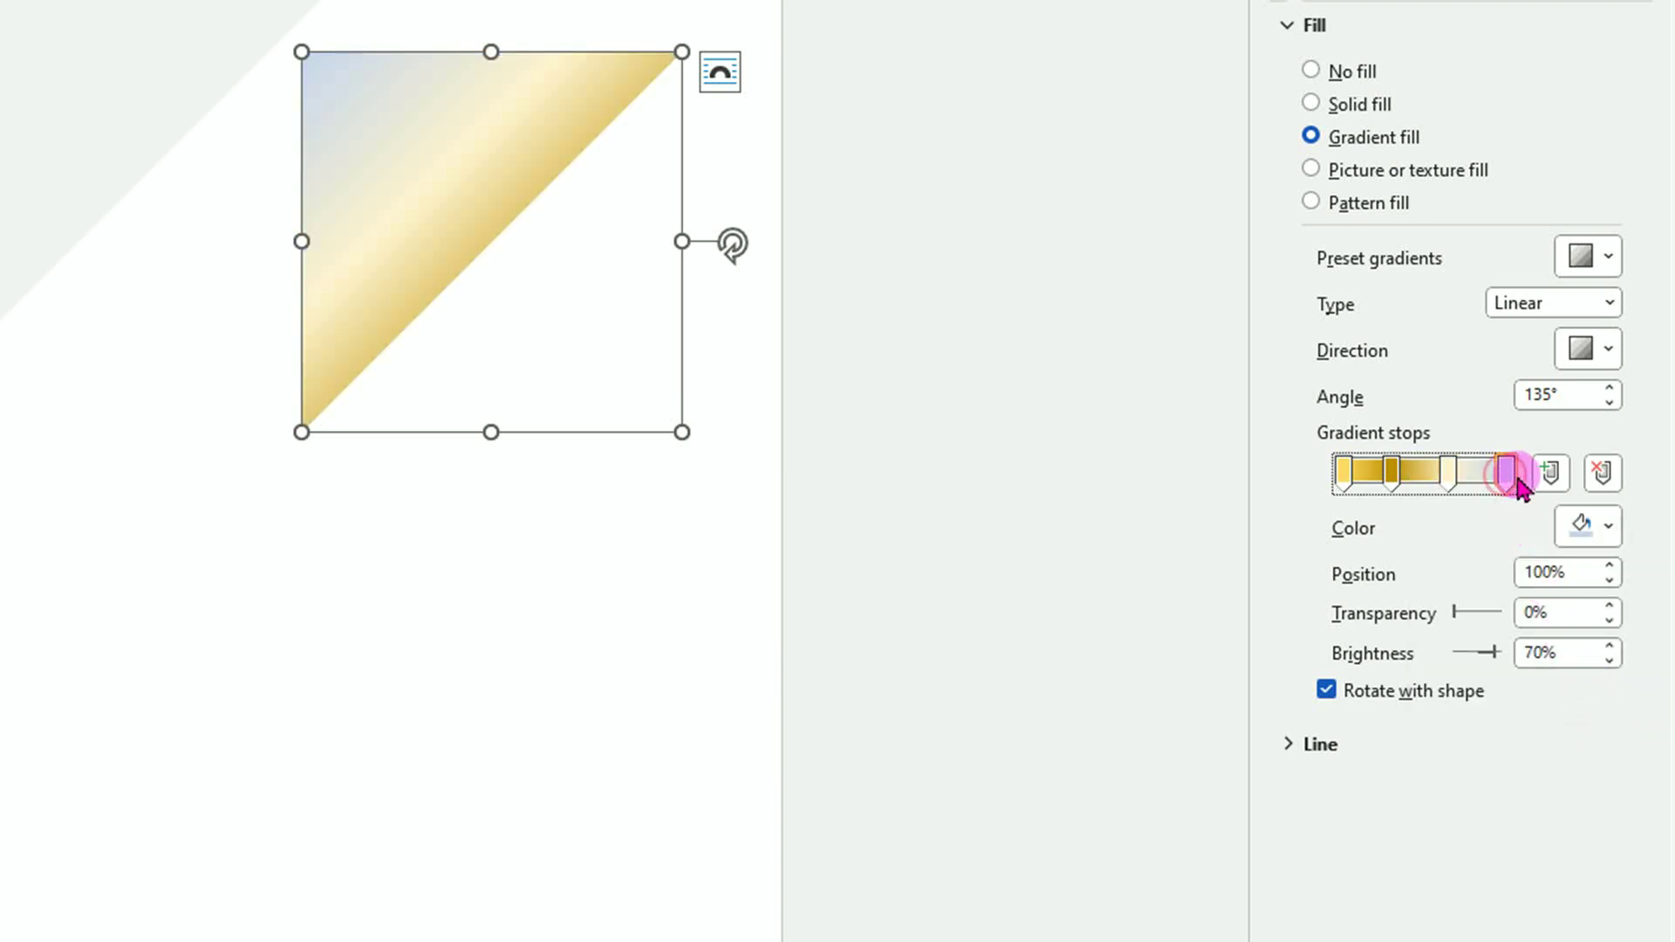
left_click(1607, 525)
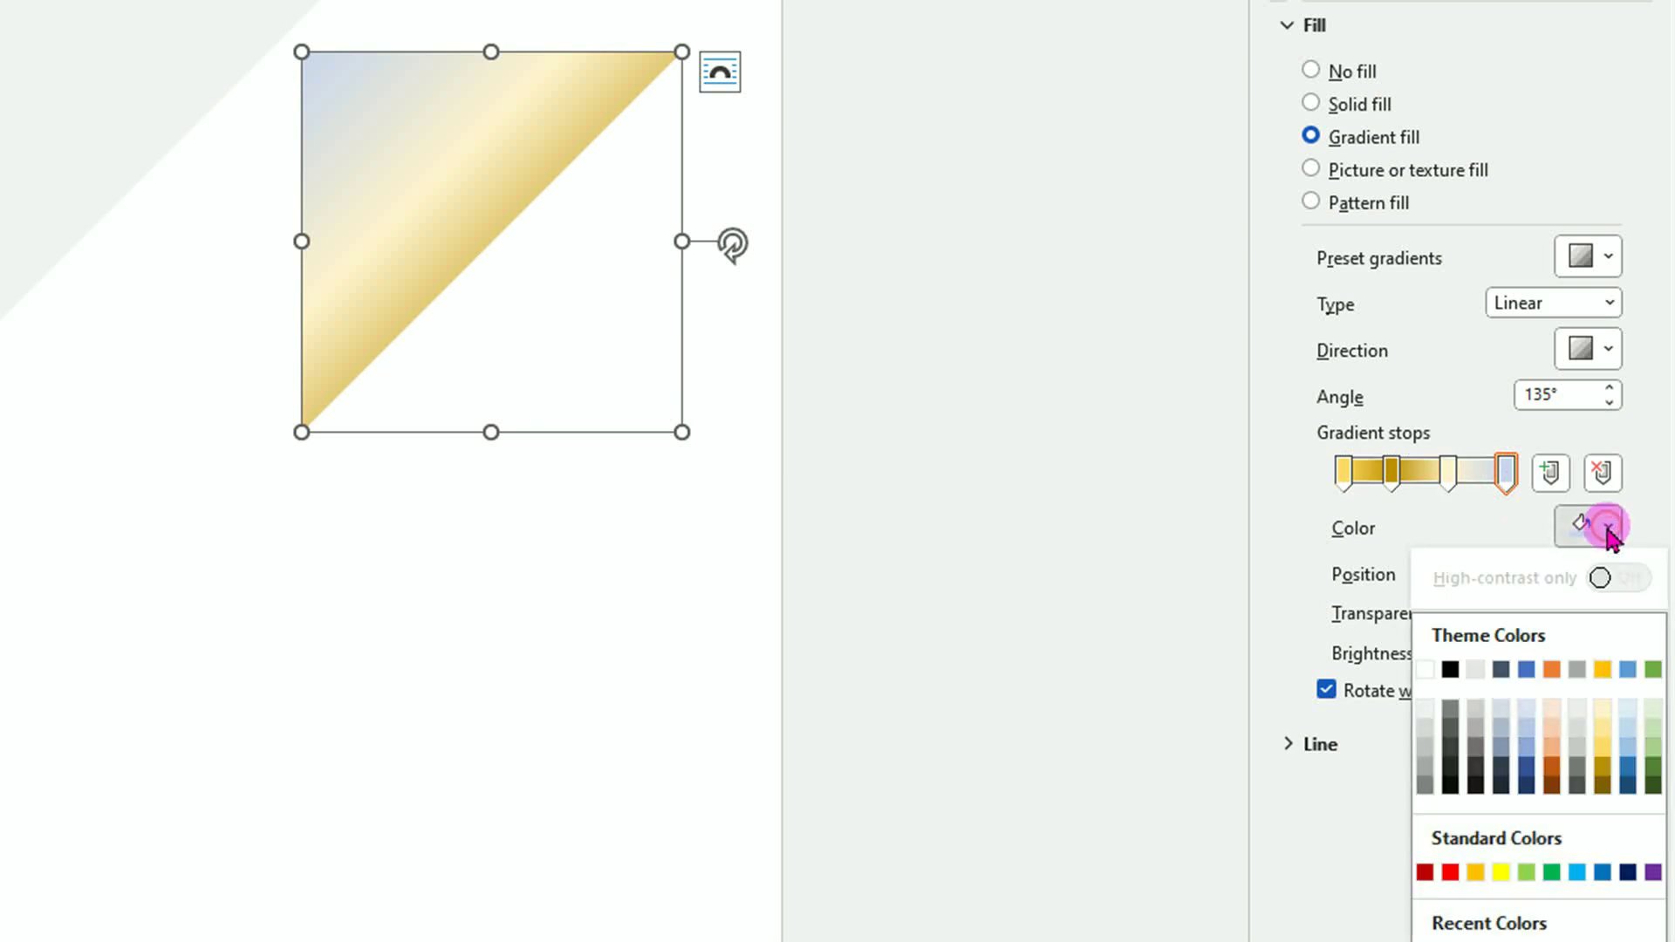
left_click(1476, 871)
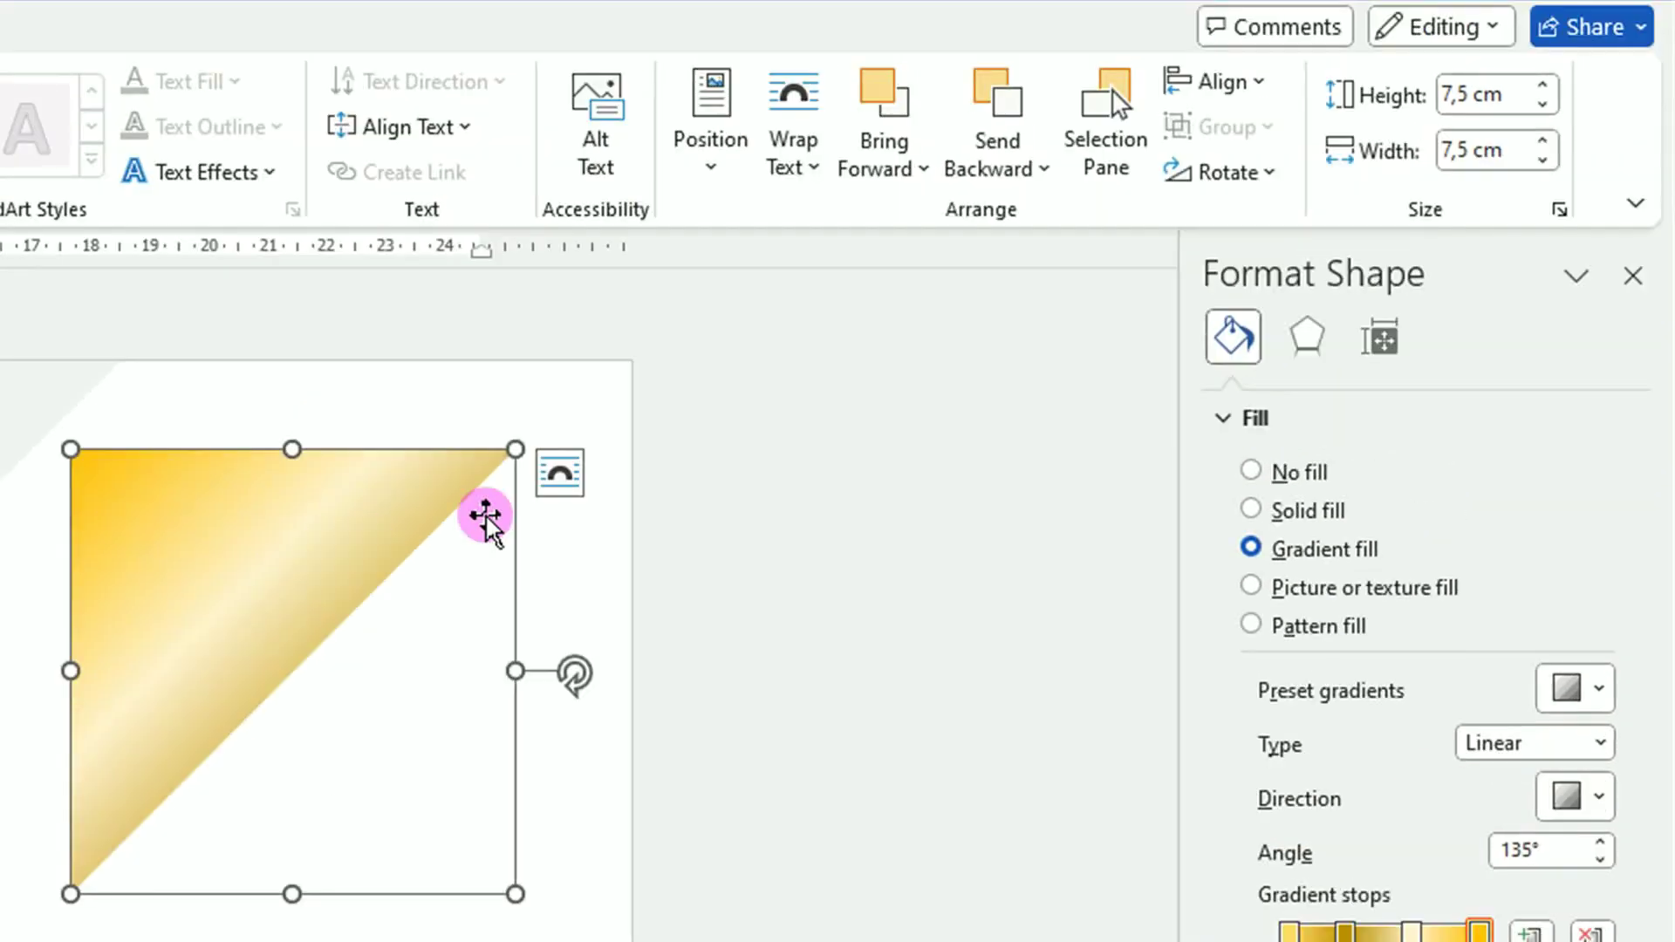
- Reduce the gold gradient triangle to 3.7 cm high and wide and move it into the page's top-left corner
left_click_drag(485, 519, 554, 506)
left_click(1544, 103)
left_click(1544, 102)
left_click(1544, 103)
left_click(1543, 103)
left_click(1544, 103)
left_click(1544, 103)
left_click(1543, 103)
left_click(1544, 103)
left_click(1543, 103)
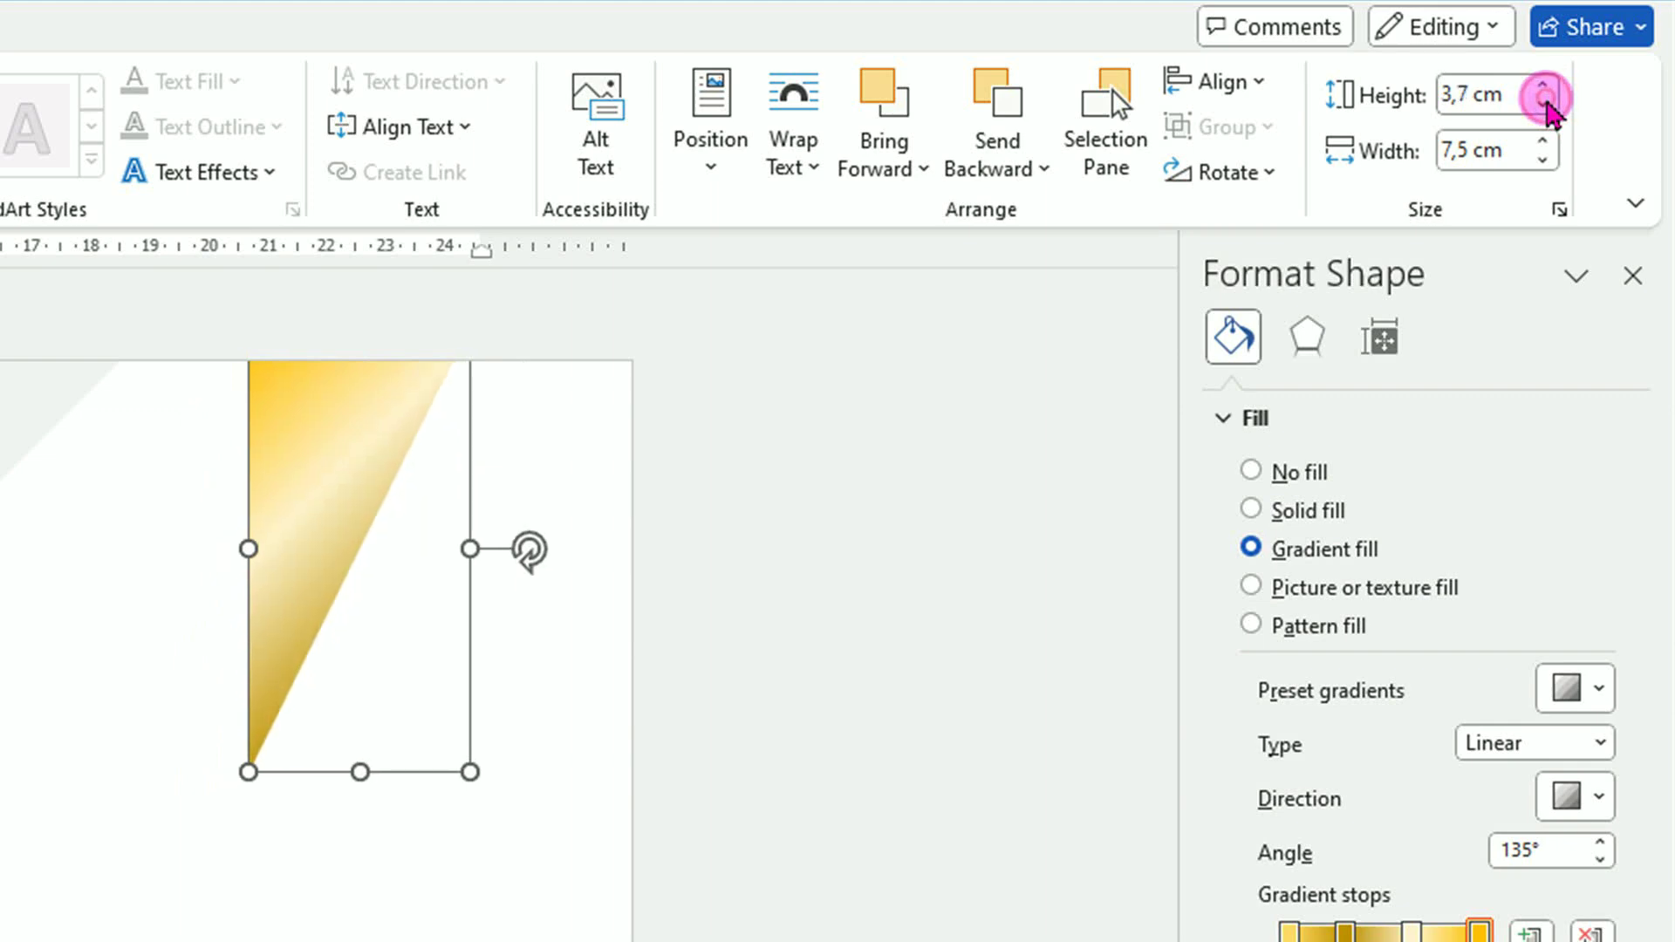
left_click(1542, 158)
left_click(1542, 158)
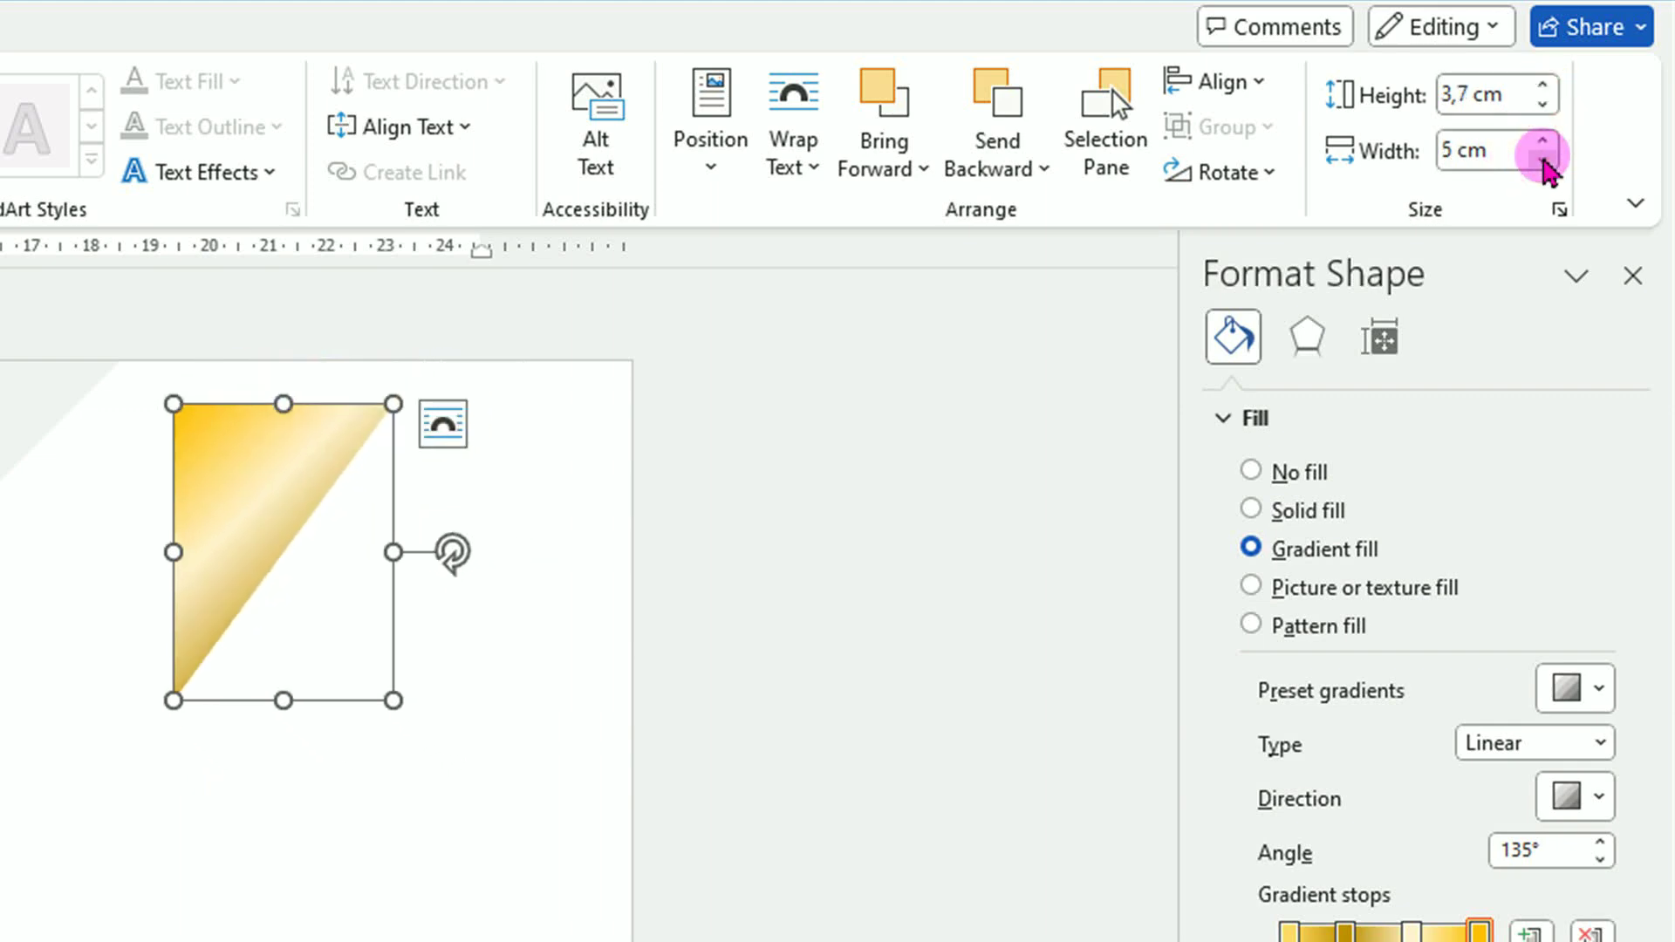
left_click(1542, 158)
left_click(1542, 142)
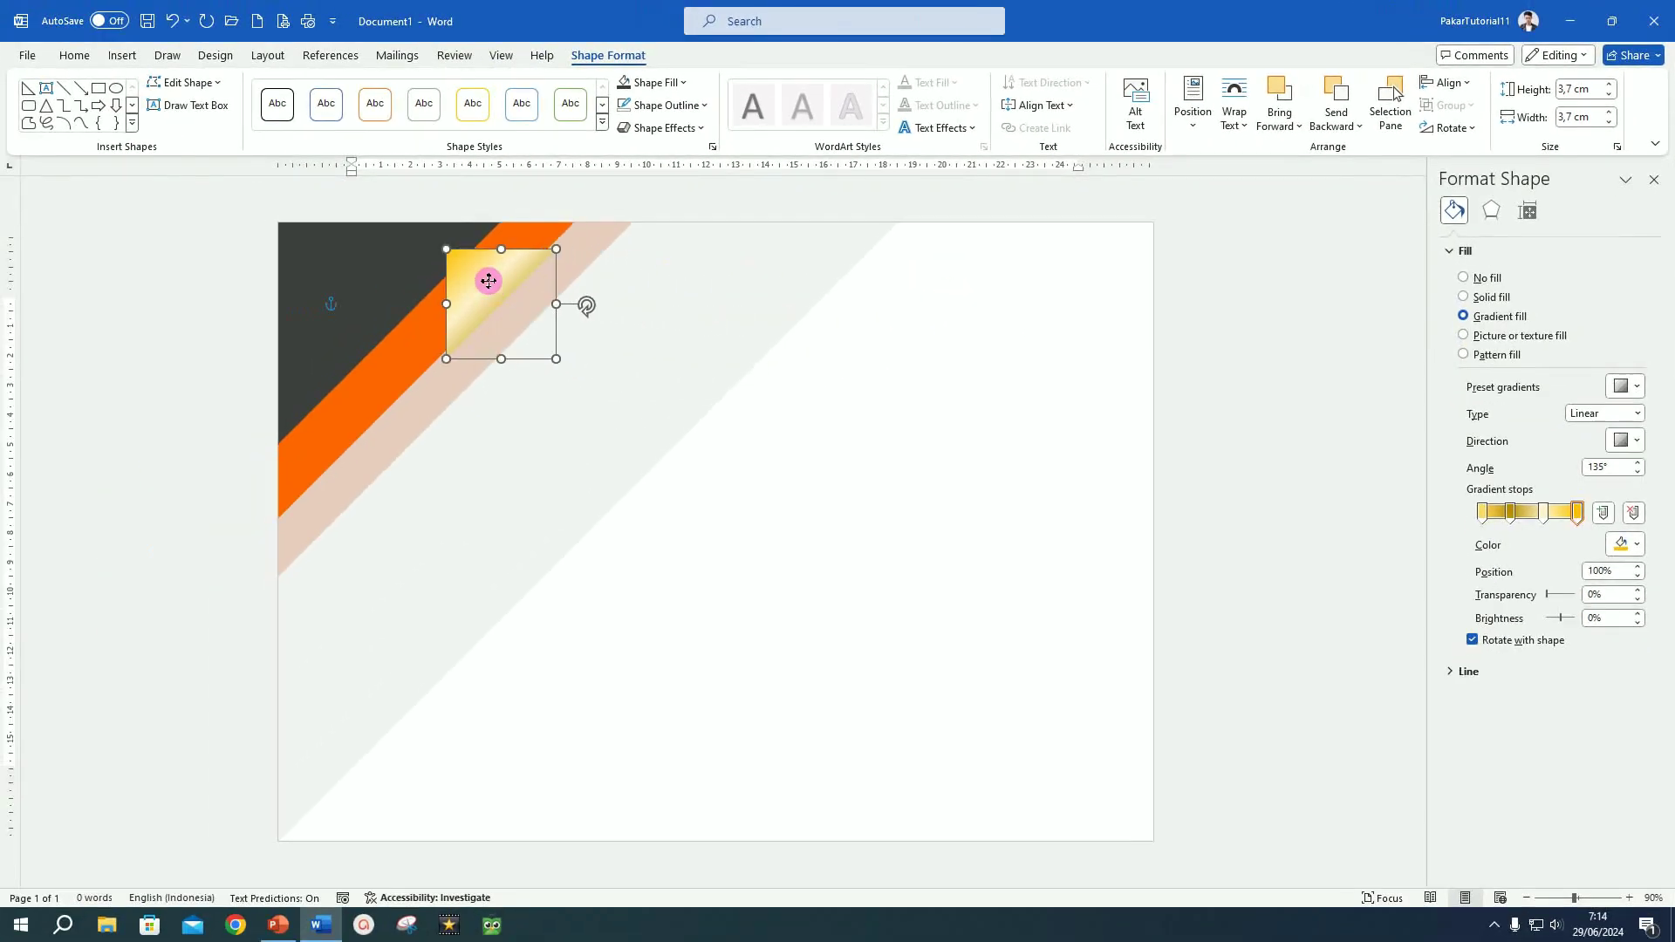
left_click_drag(373, 264, 330, 254)
left_click(1312, 370)
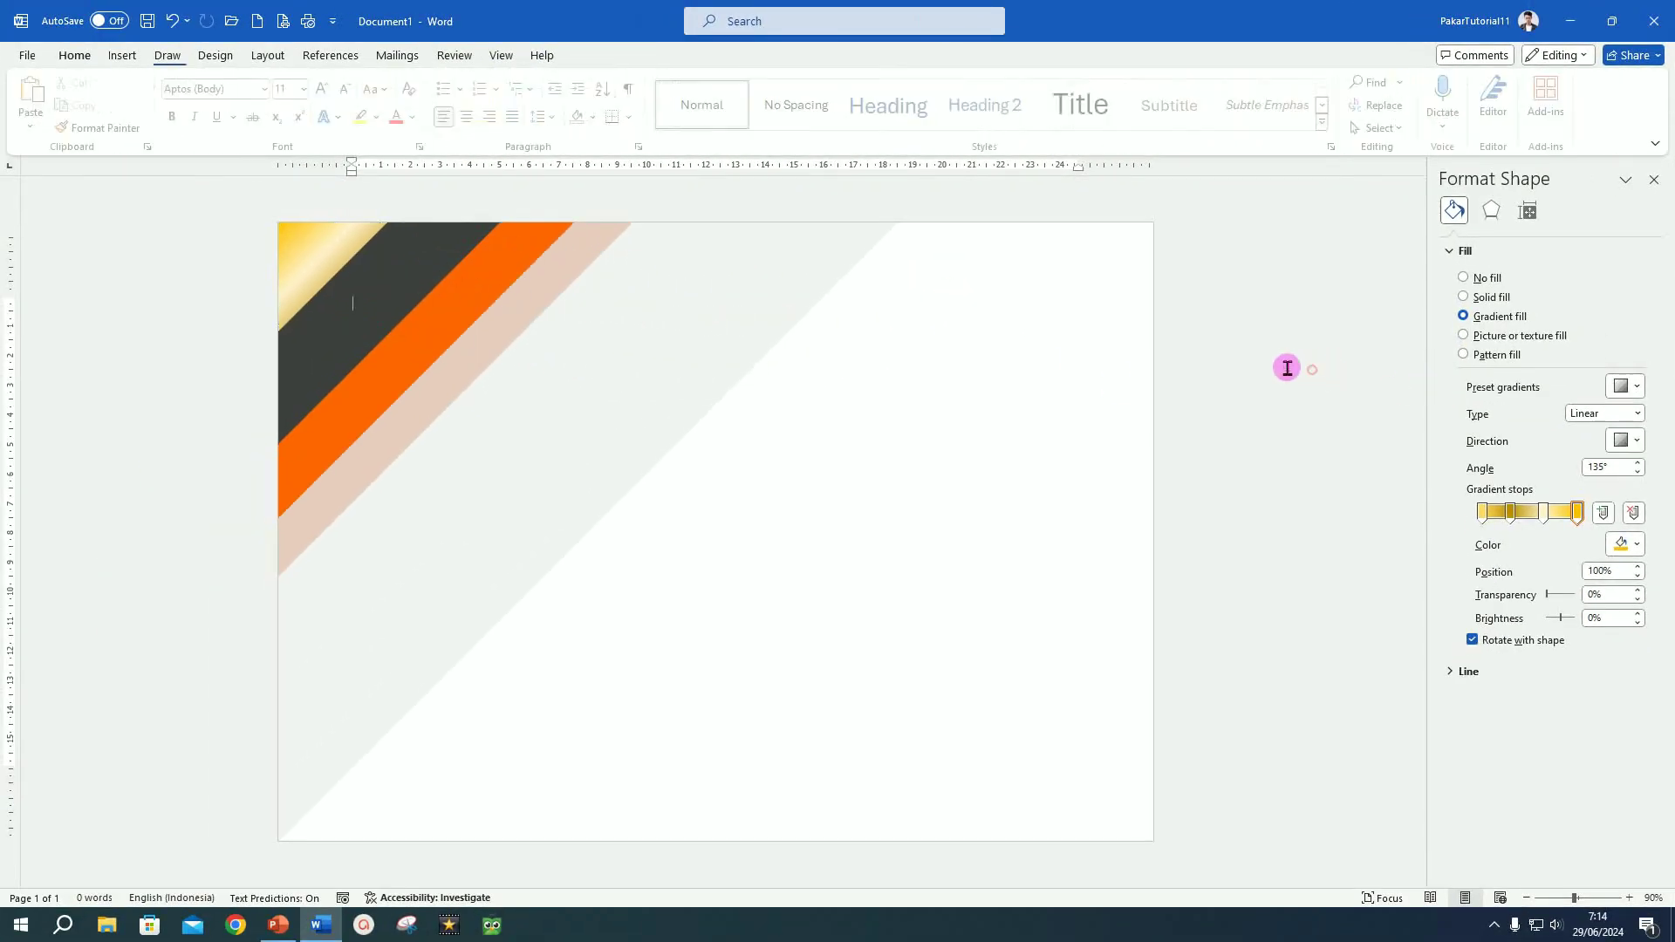
- Group the five triangles: light grey, peach, orange, dark grey and gold gradient
scroll(669, 433, "down", 2)
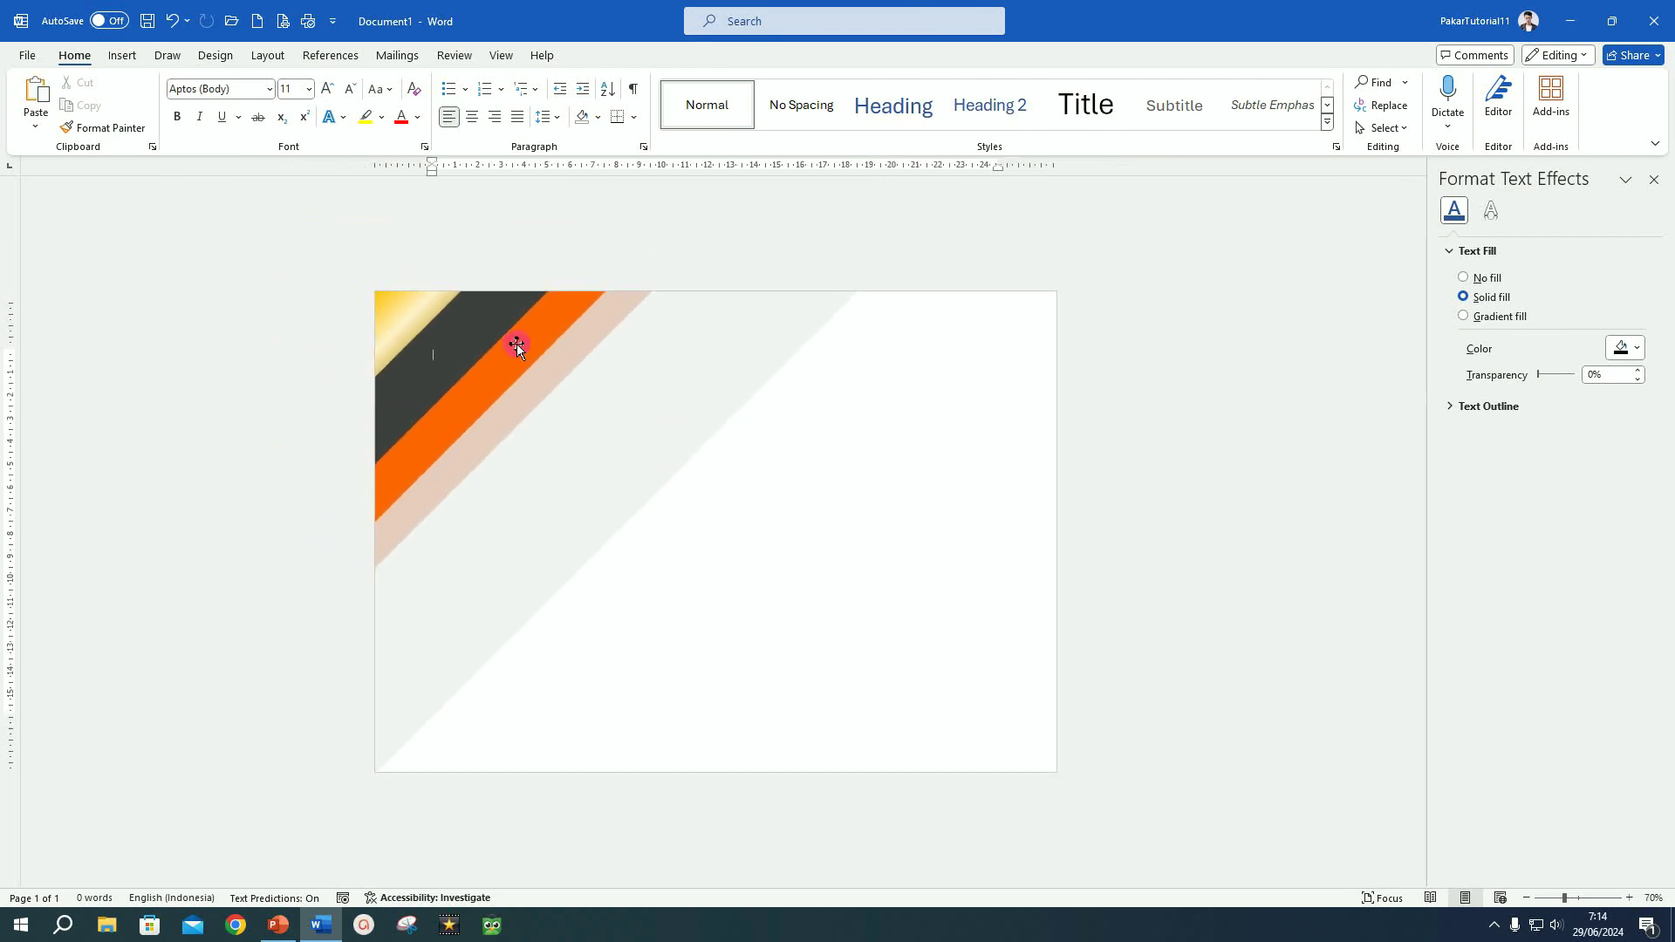
left_click(646, 437)
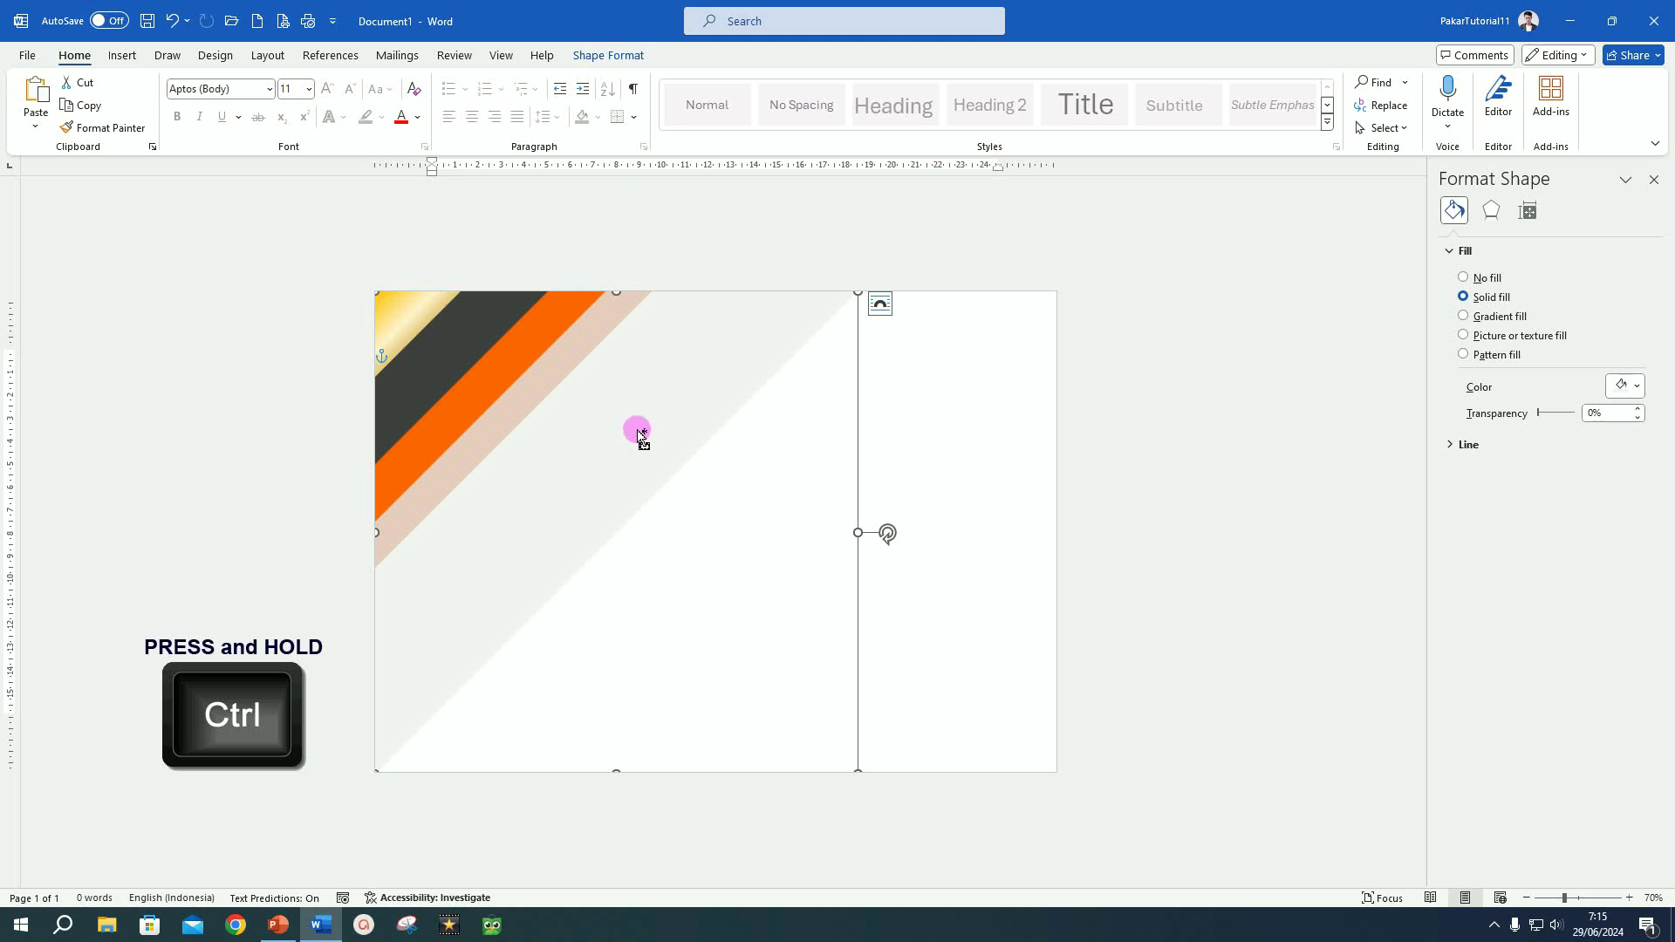
left_click(538, 393, "ctrl")
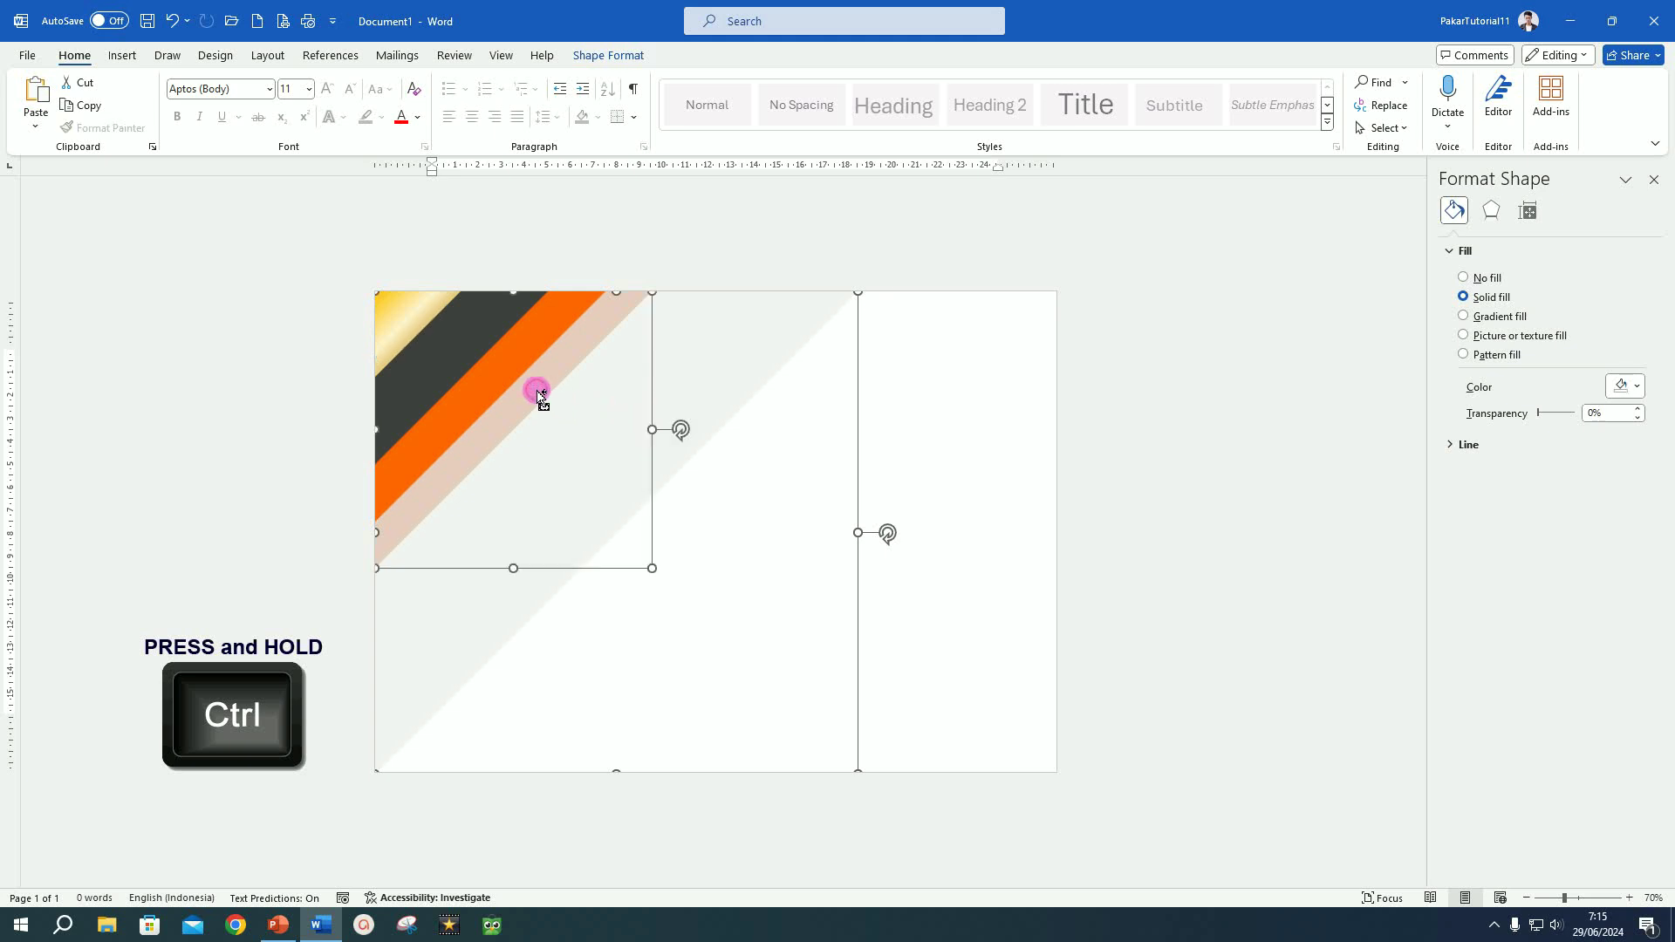
left_click(495, 382, "ctrl")
left_click(454, 354, "ctrl")
left_click(399, 323, "ctrl")
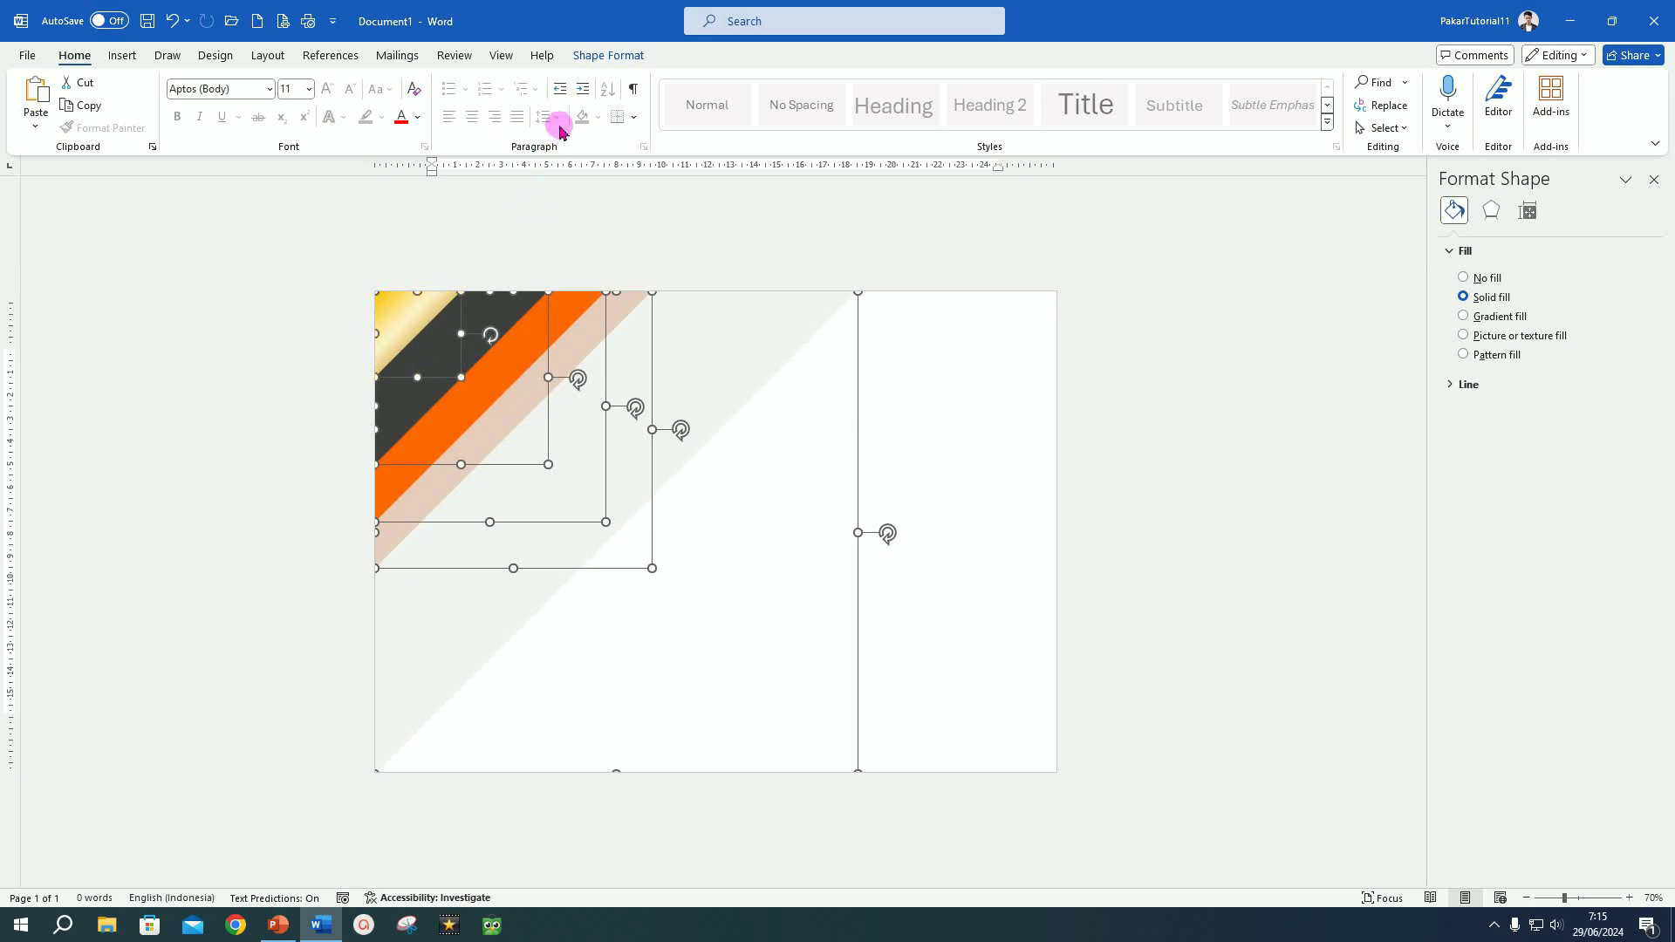
left_click(611, 55)
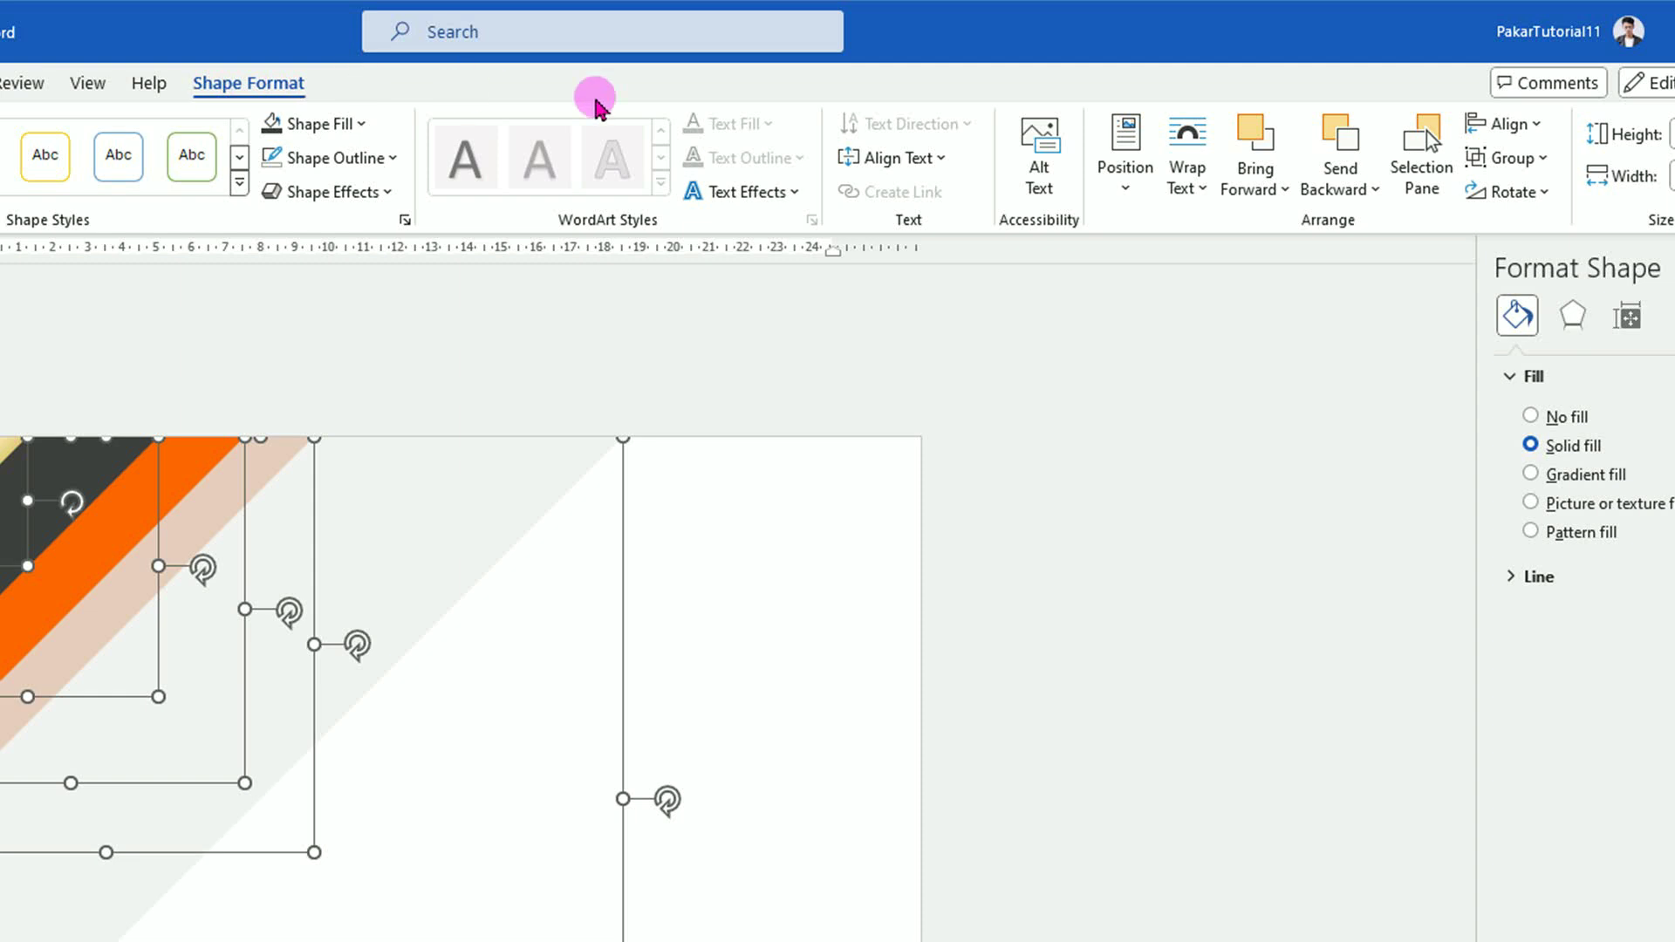
left_click(1542, 164)
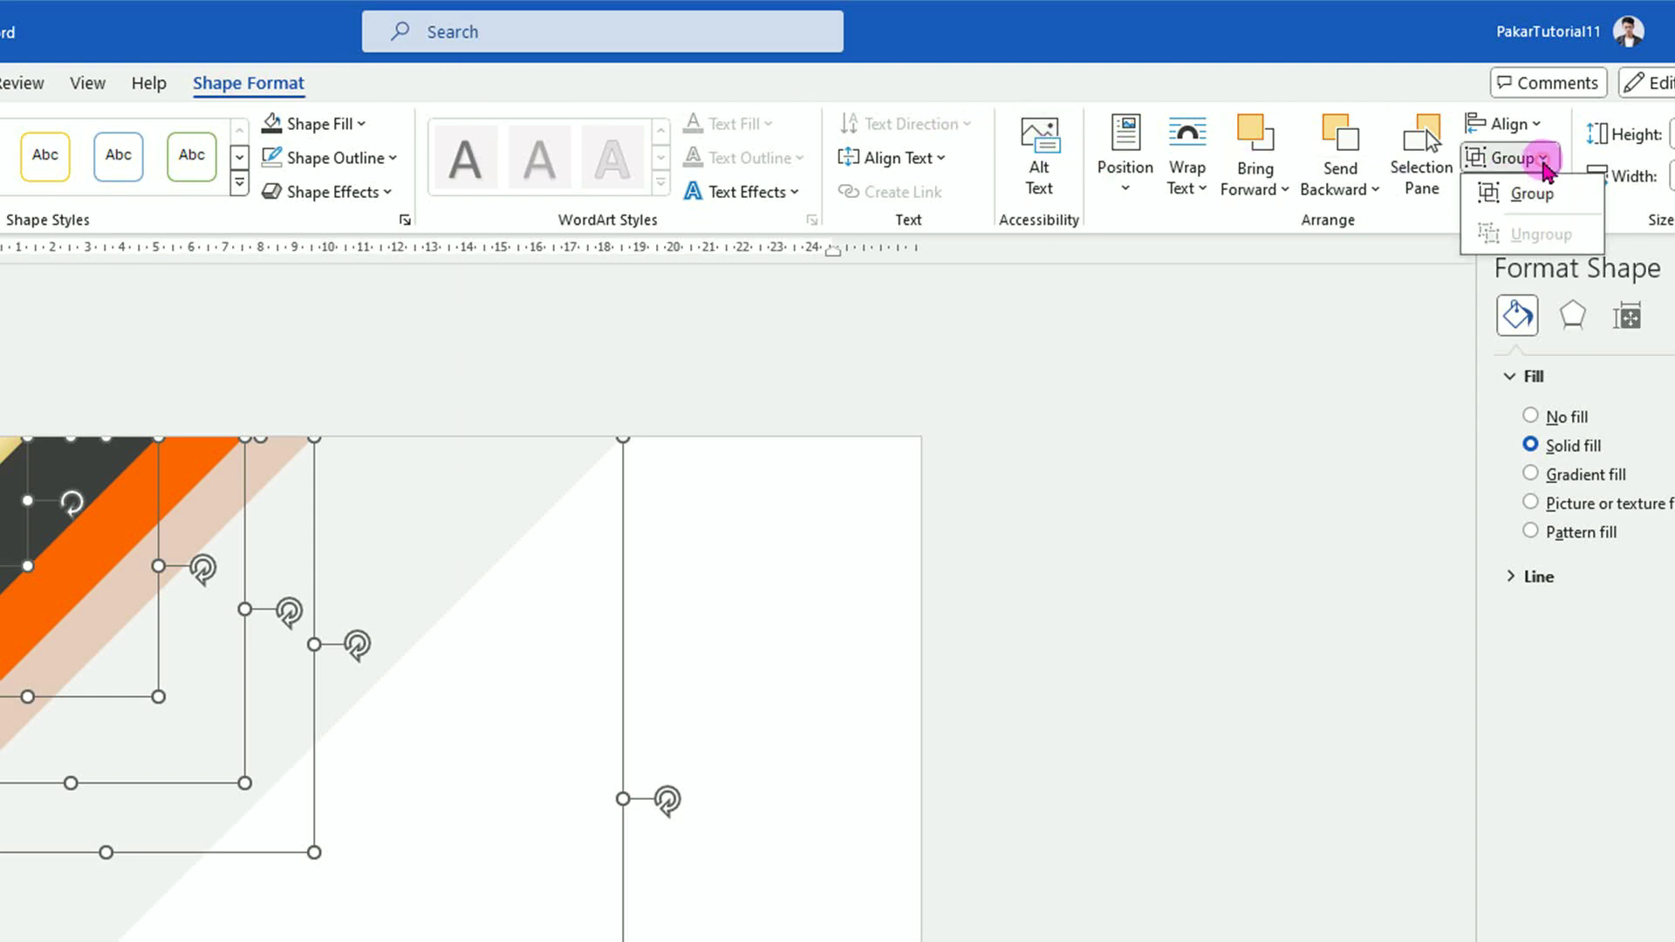
left_click(1550, 198)
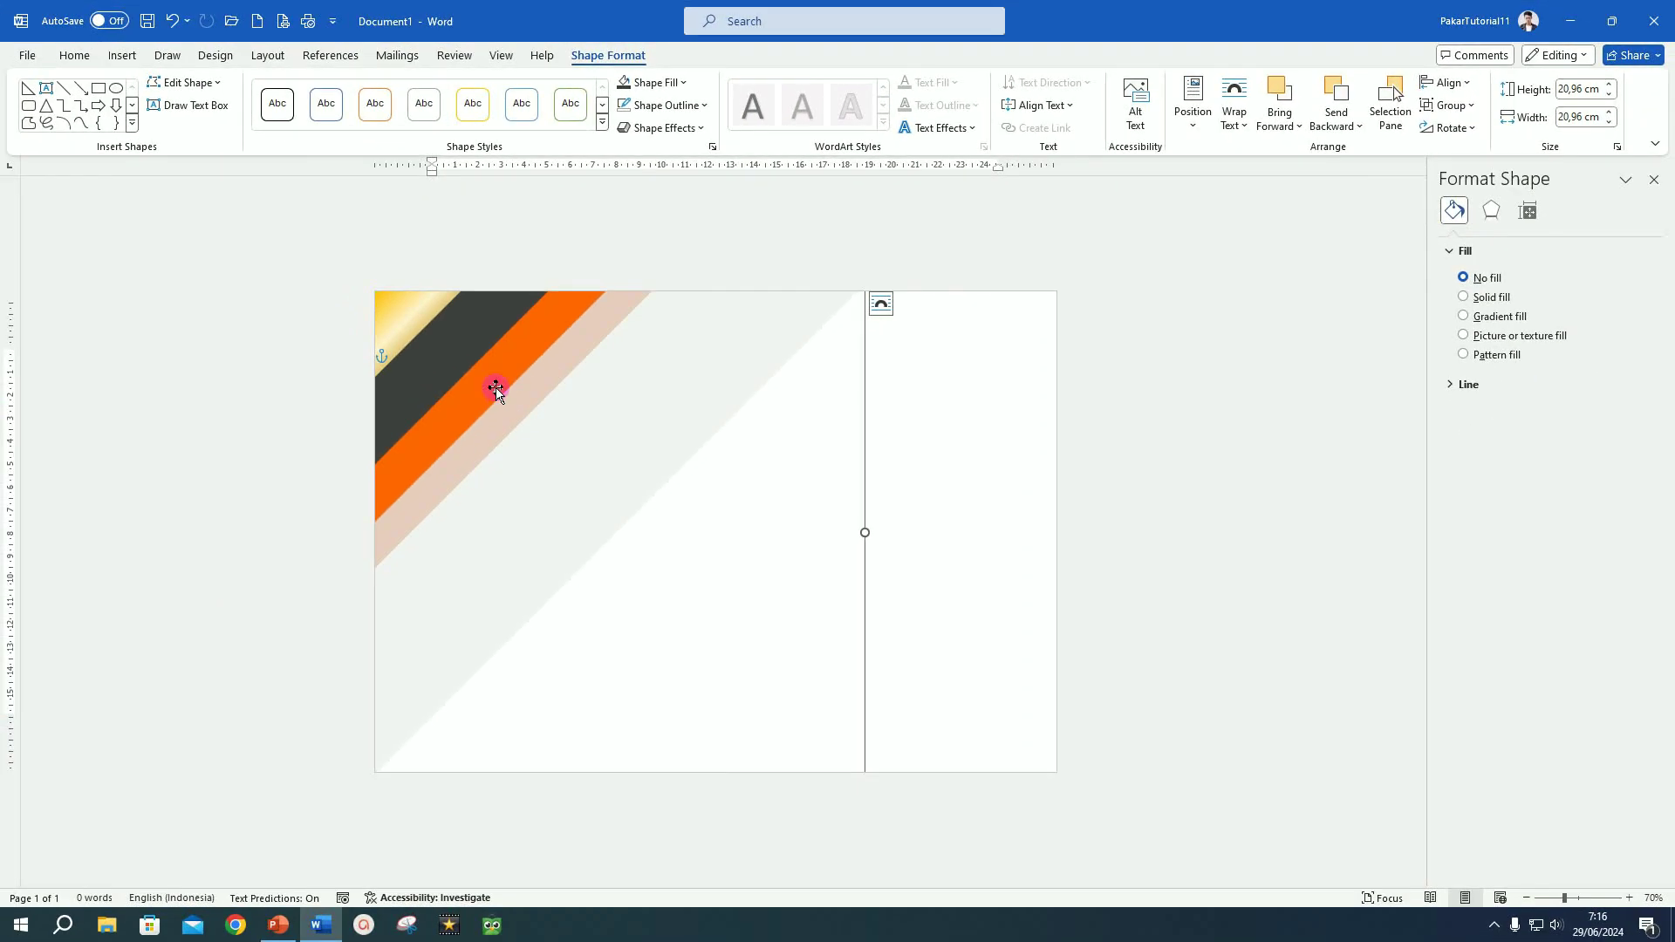
- Place a duplicate of the triangle group, flipped vertically and horizontally, in the page's bottom-right corner
key("ctrl+d")
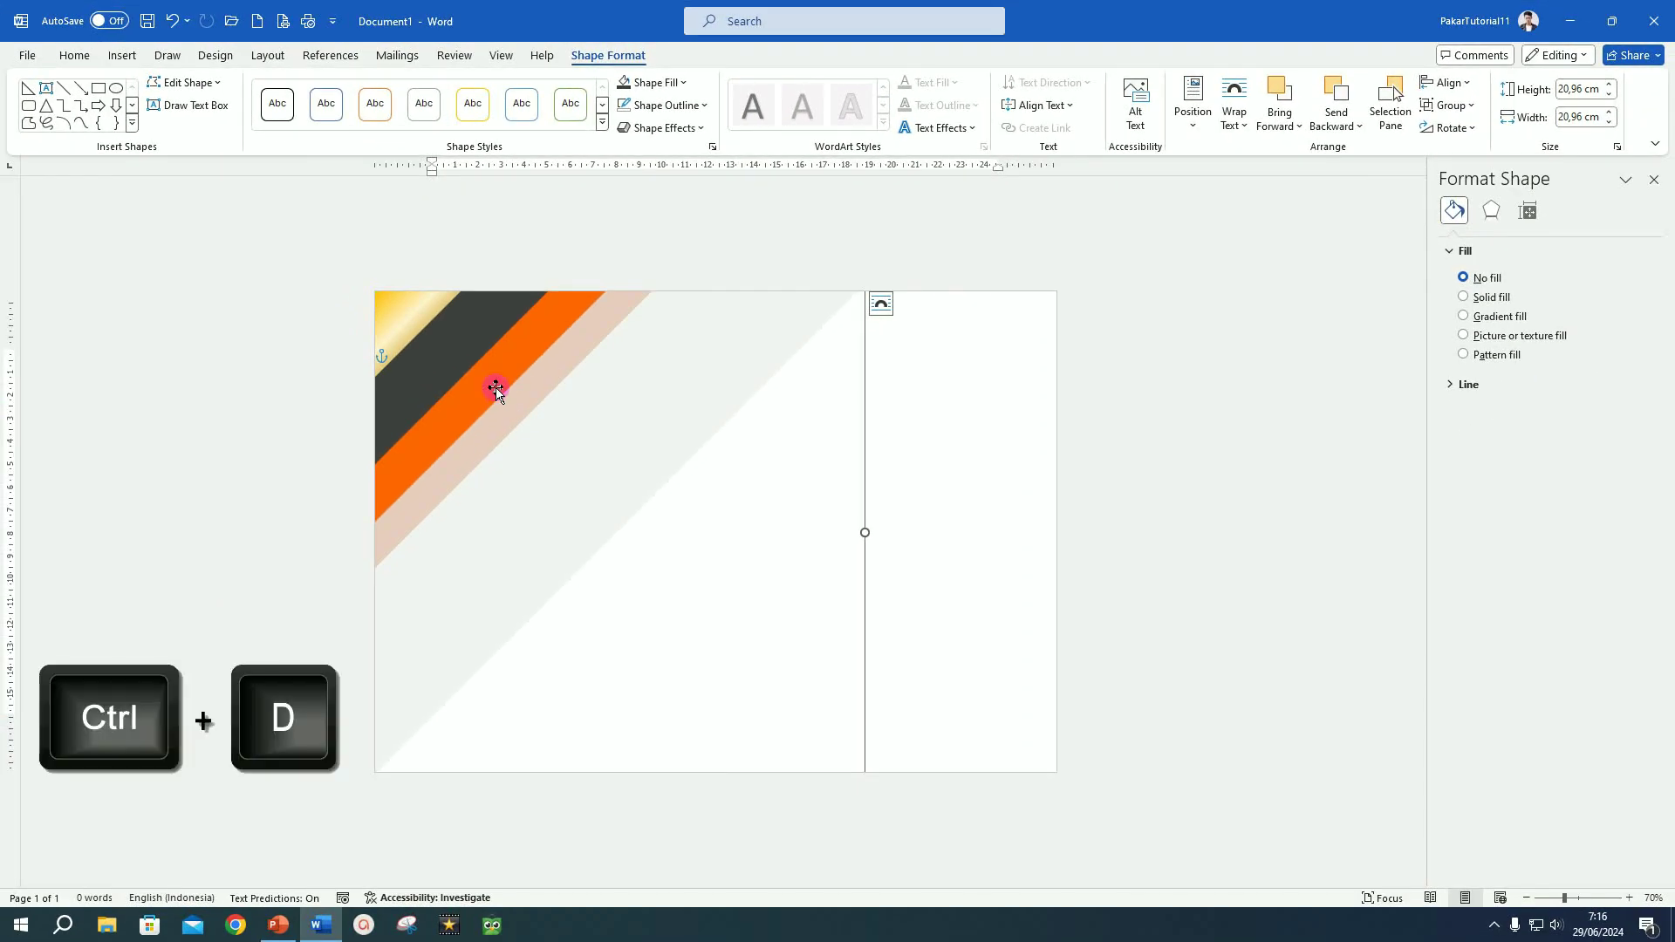
left_click_drag(496, 387, 744, 423)
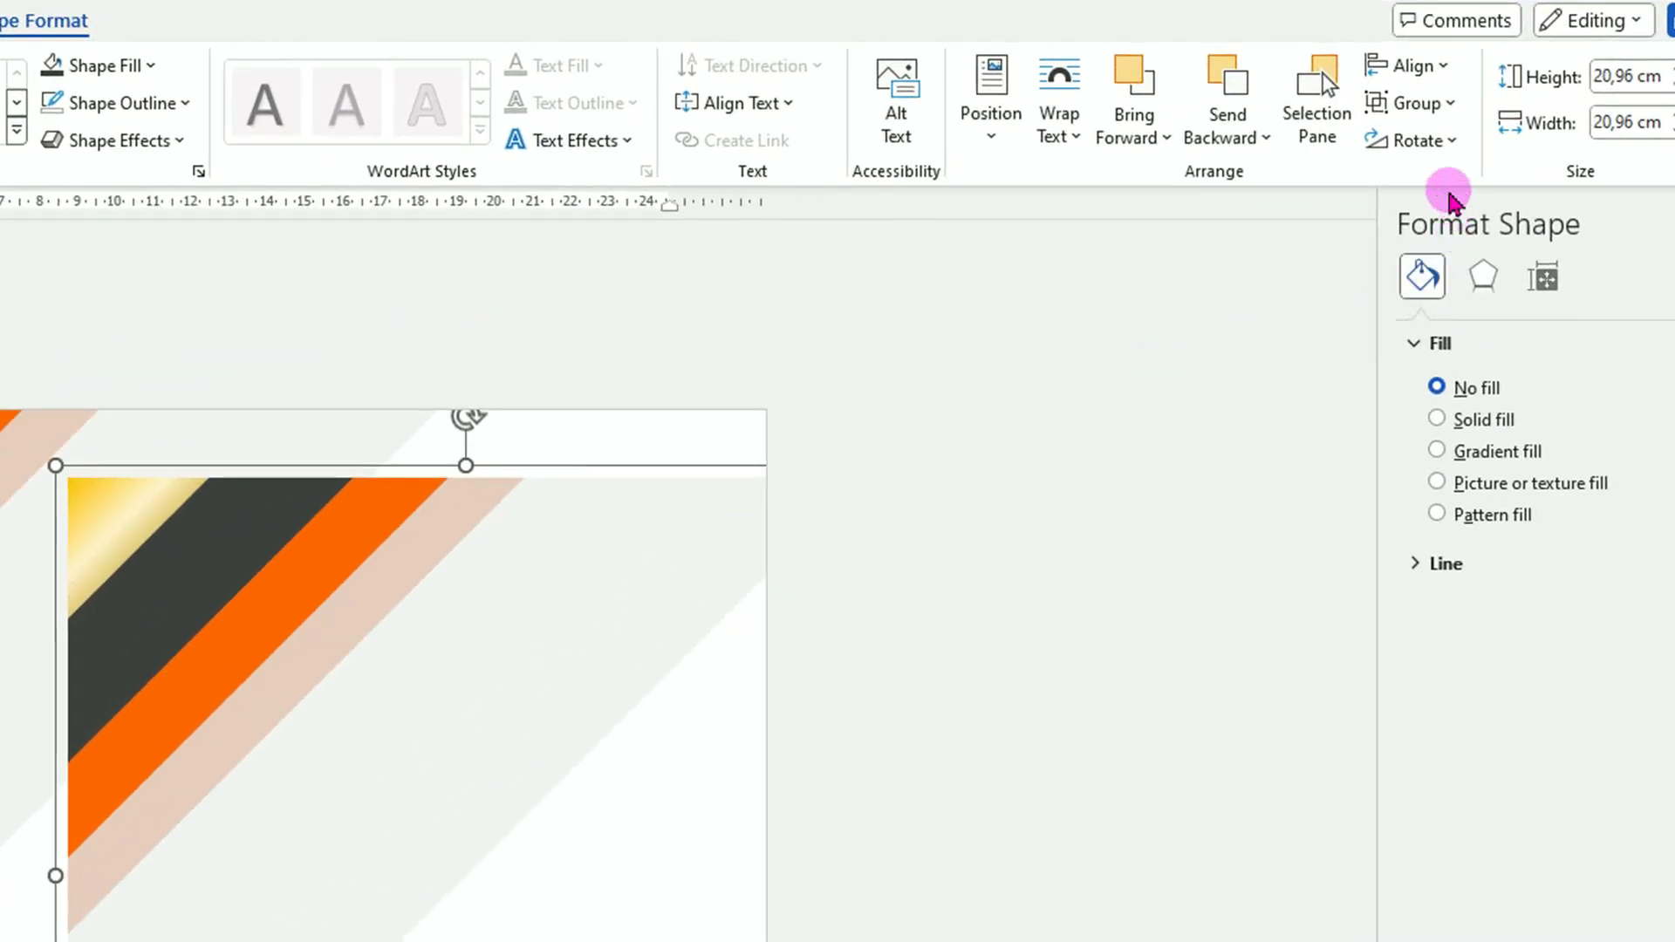
left_click(1452, 141)
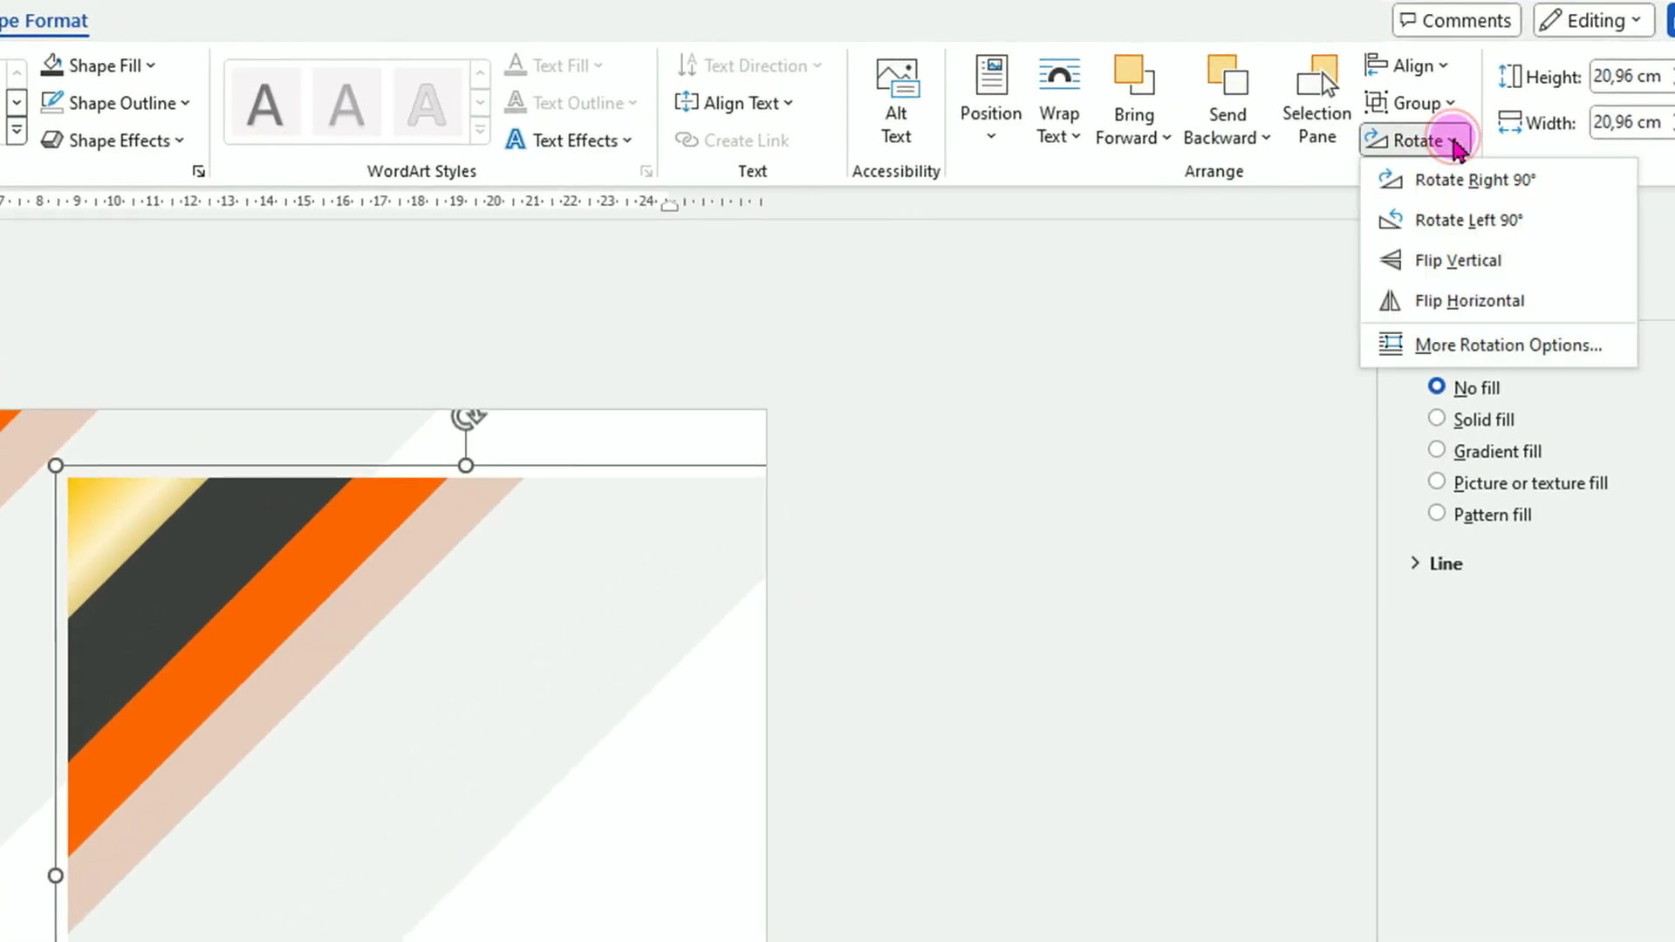
left_click(1461, 262)
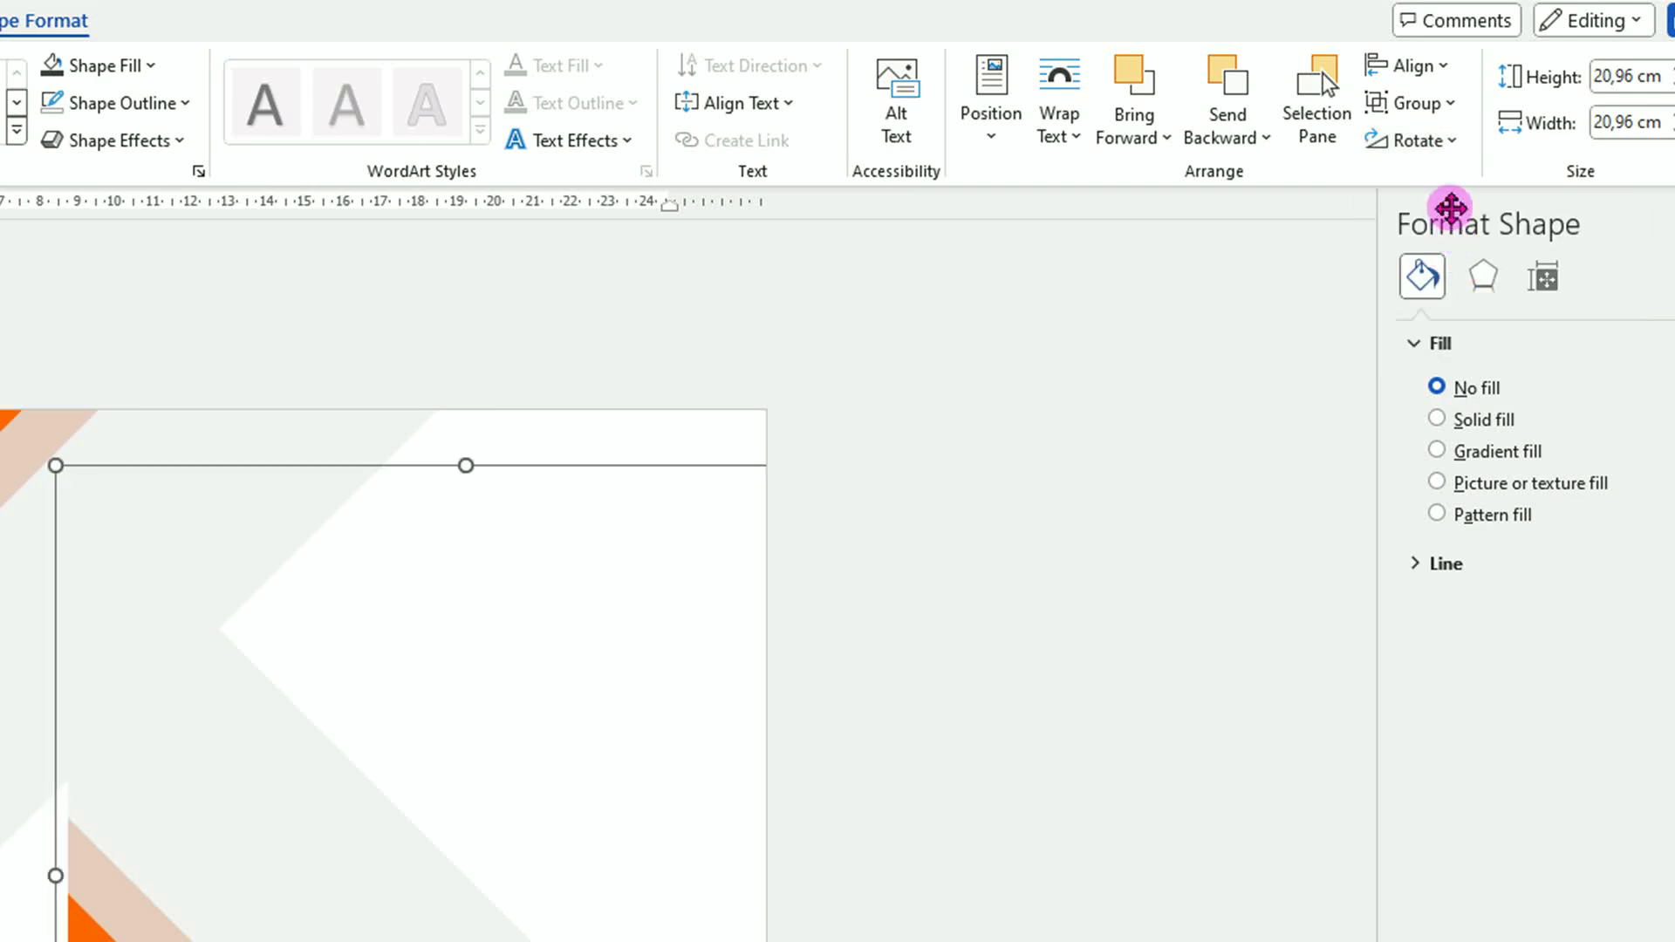
left_click(1452, 143)
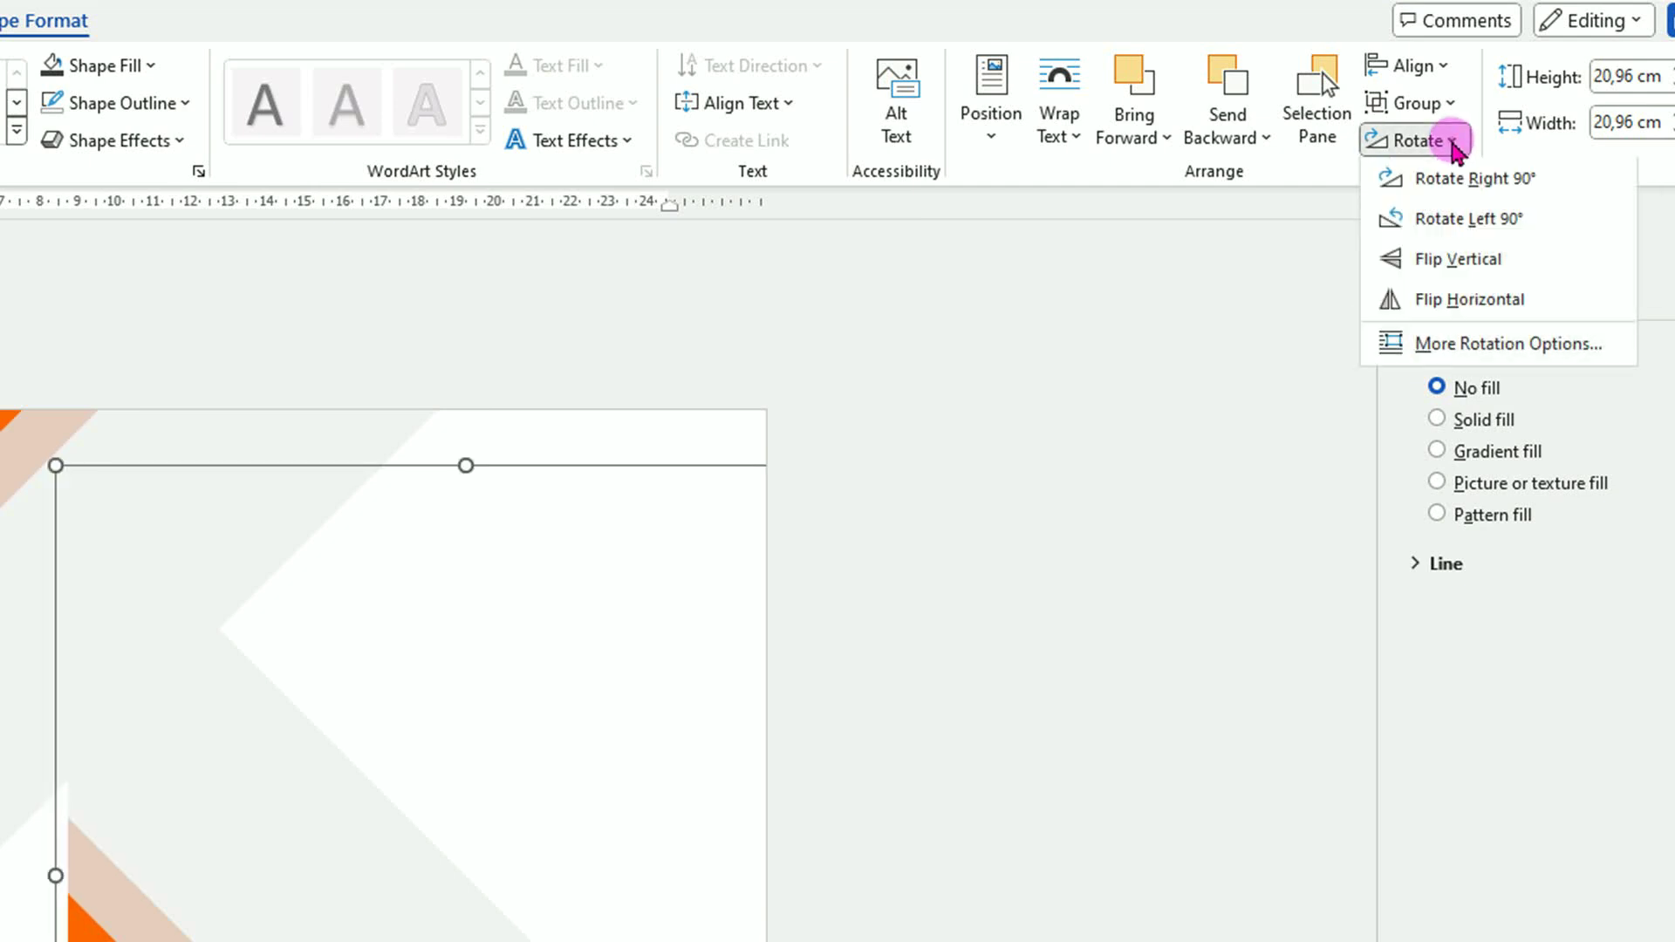
left_click(1468, 300)
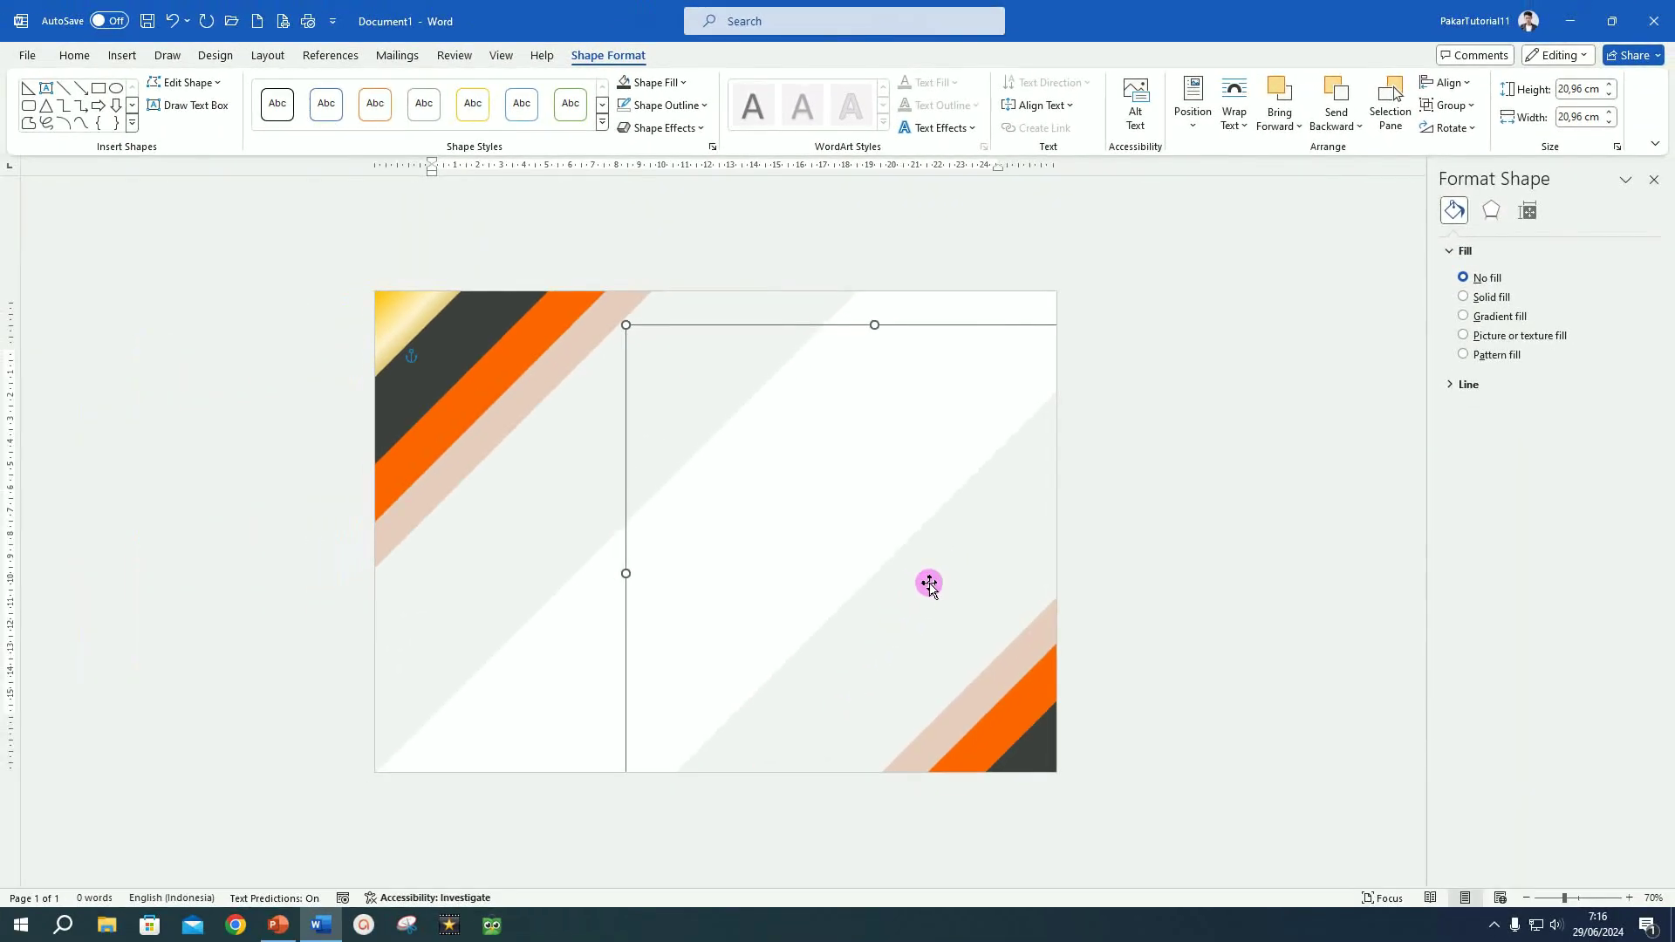
left_click_drag(926, 614, 870, 575)
left_click(1362, 607)
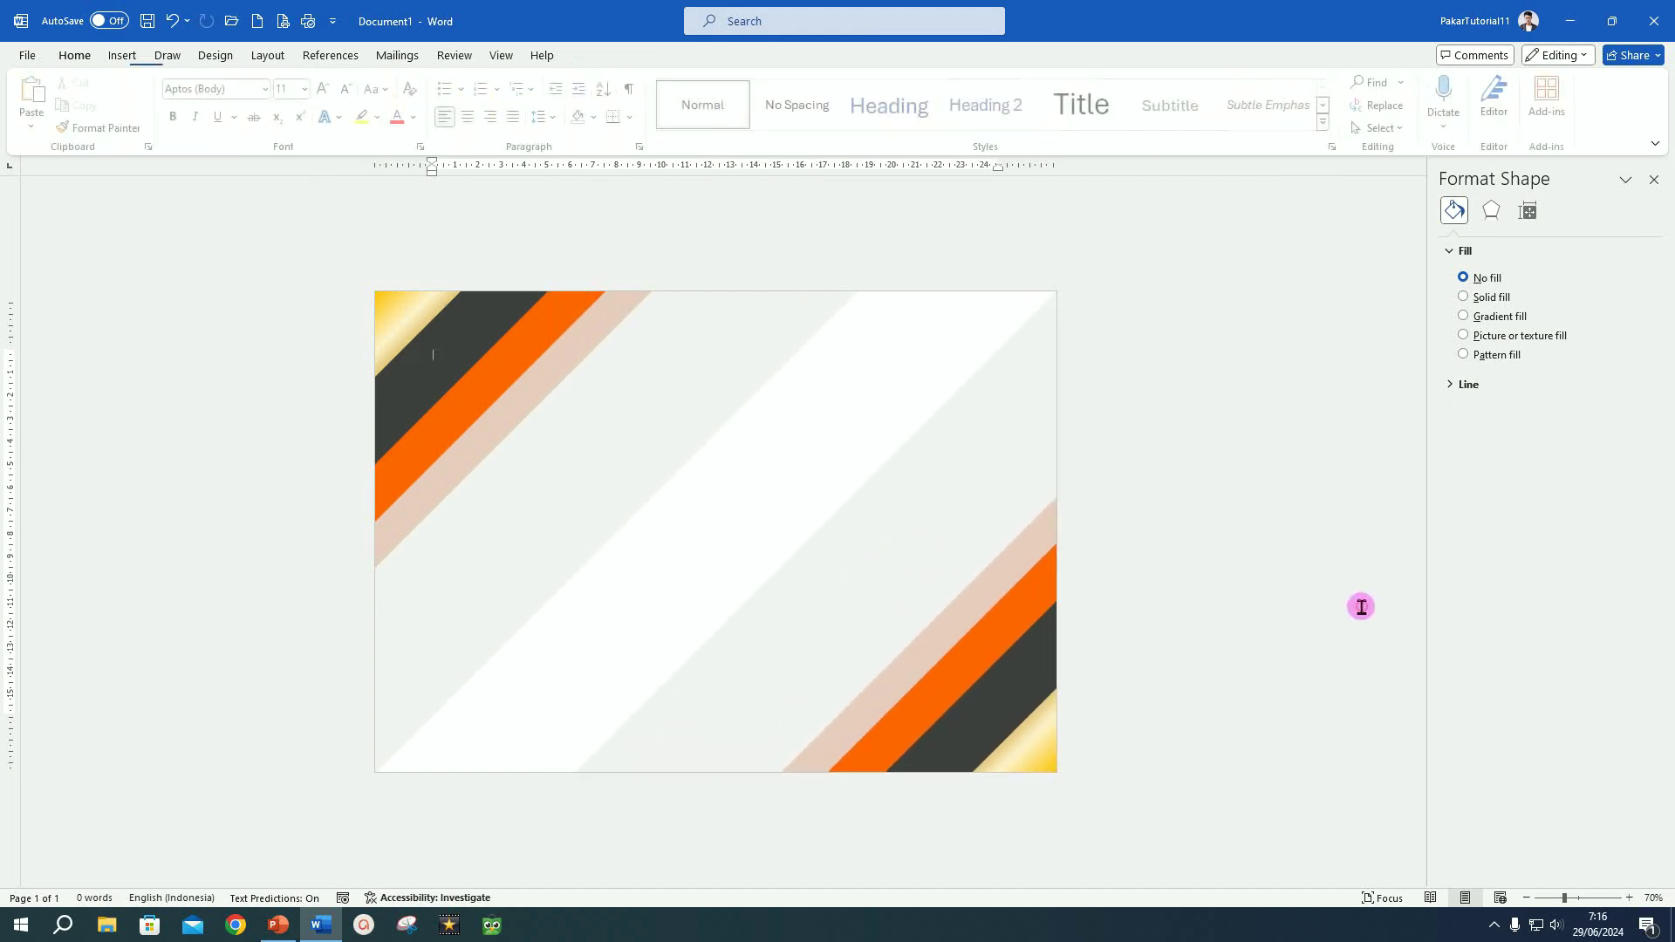
- Fill the largest triangle of the bottom-right group with the light grey theme color
left_click(907, 524)
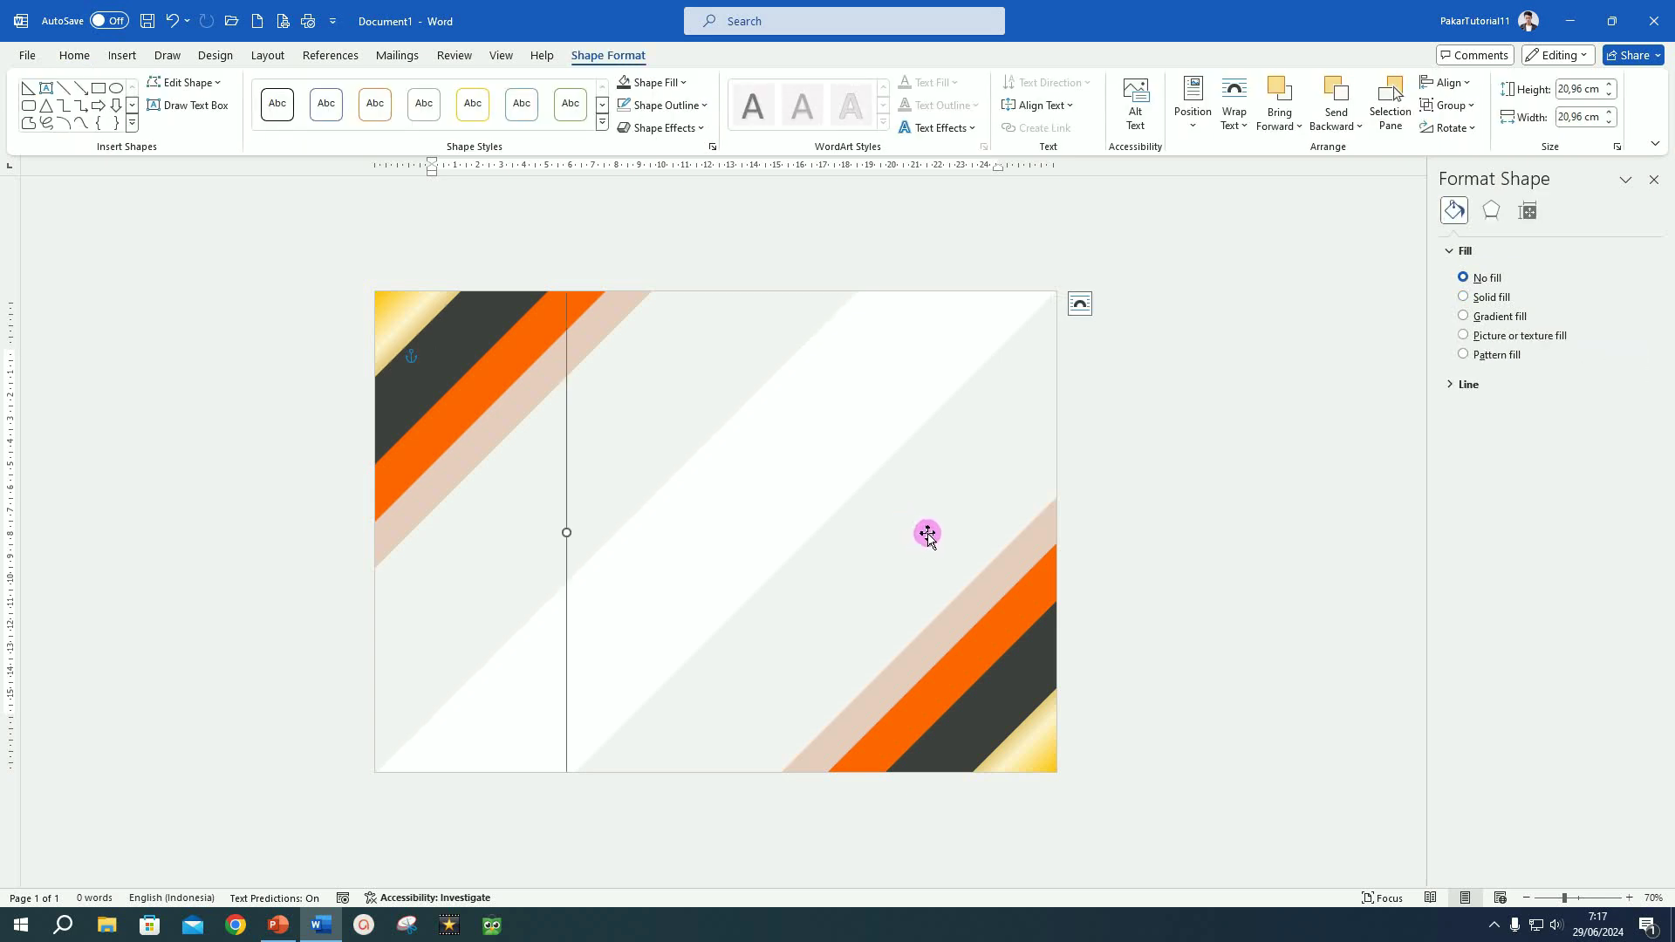
left_click(928, 535)
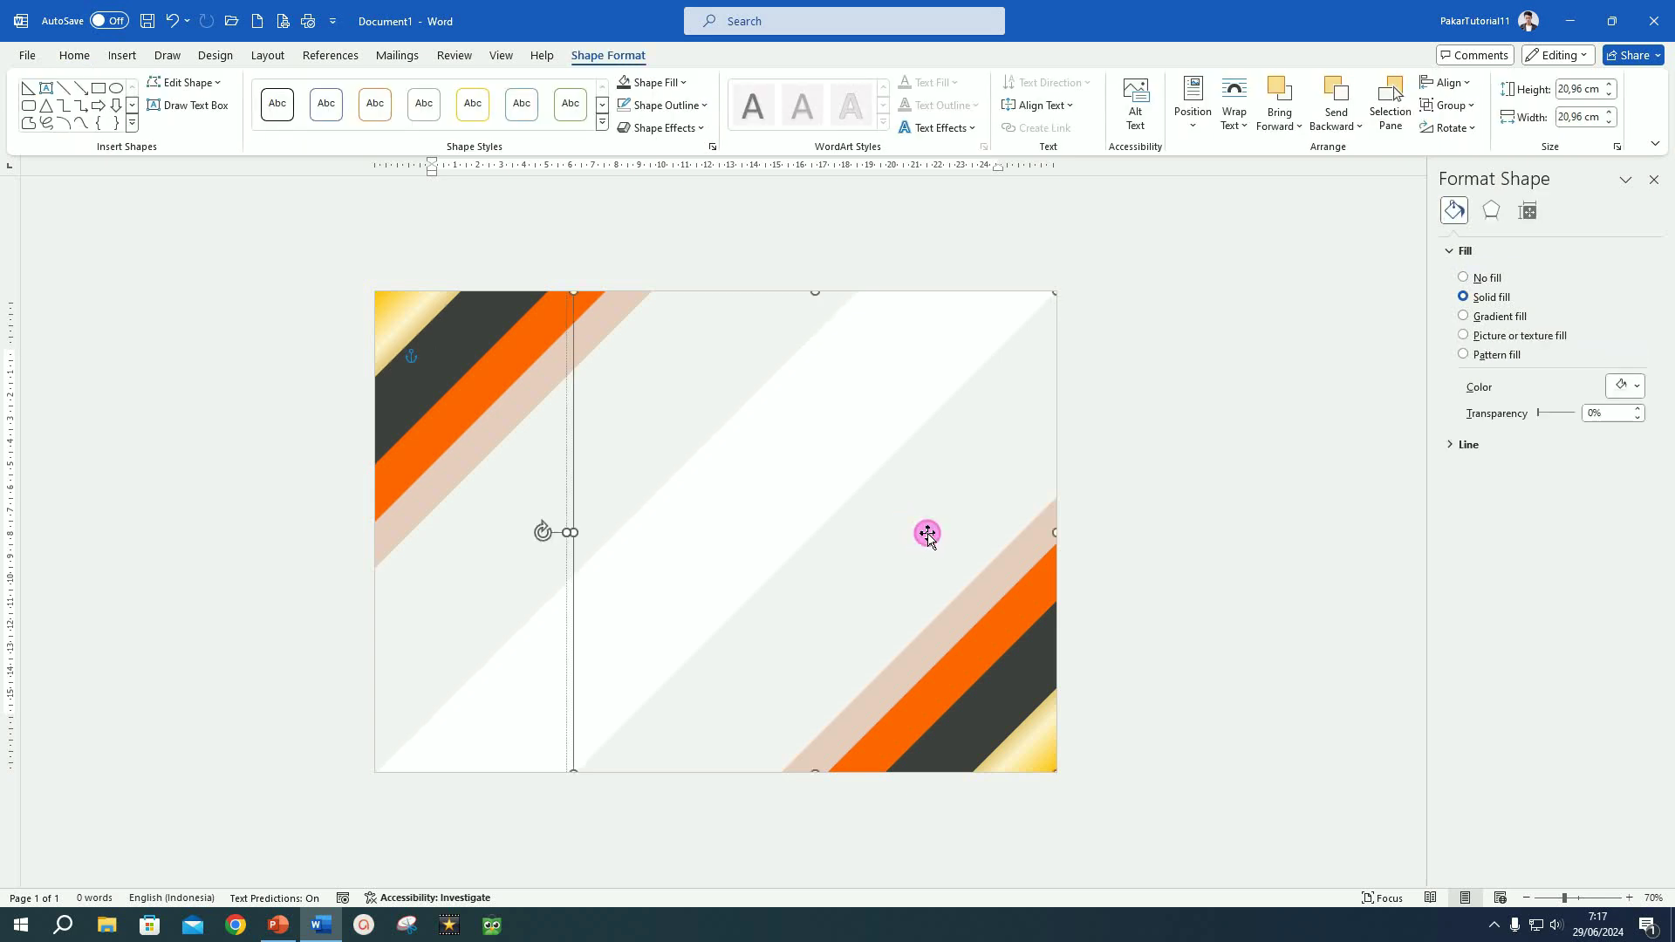
left_click(684, 83)
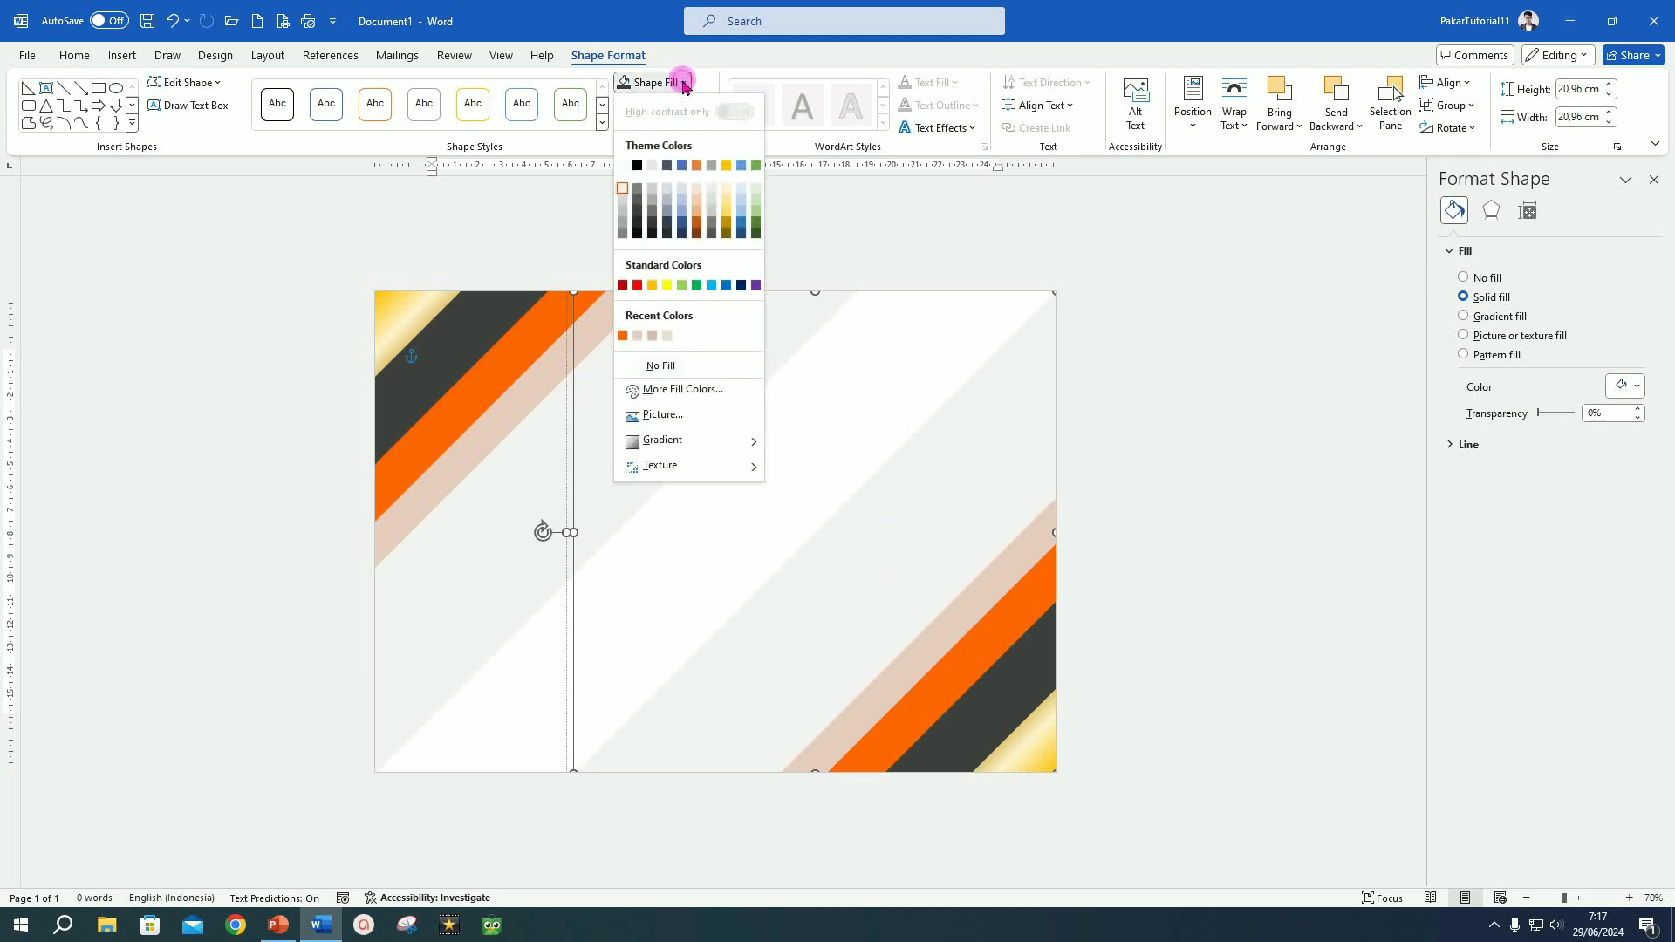
left_click(651, 165)
left_click(1294, 300)
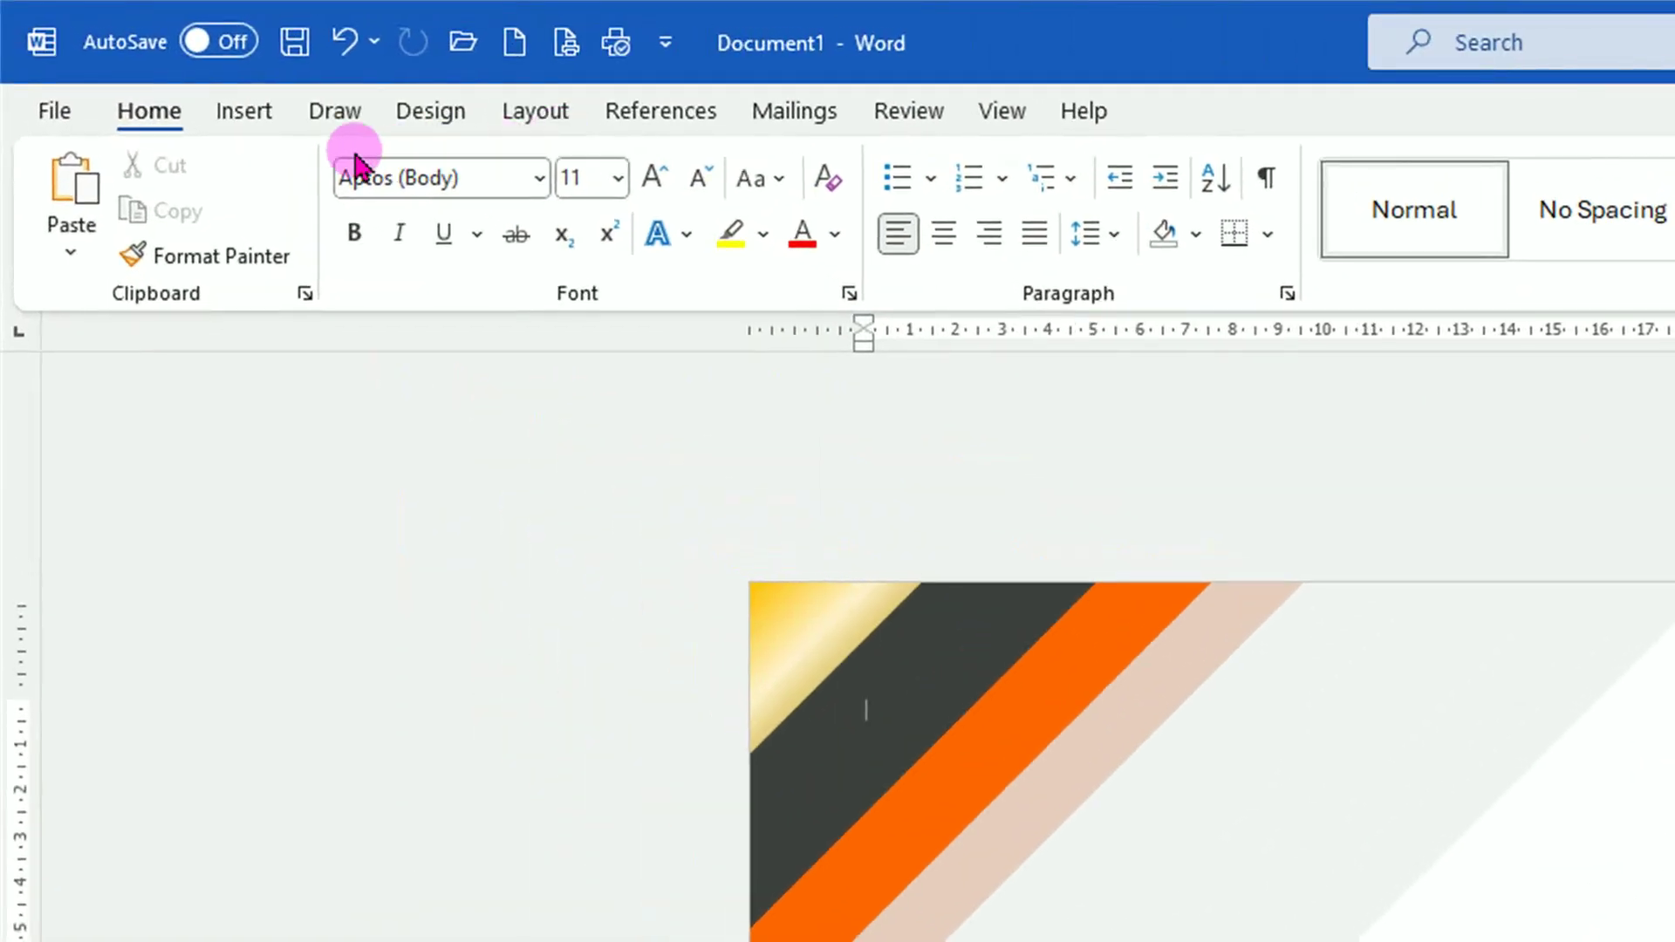
- Draw a rectangle from the page's top-left corner to its bottom-right corner, covering the whole page
left_click(245, 112)
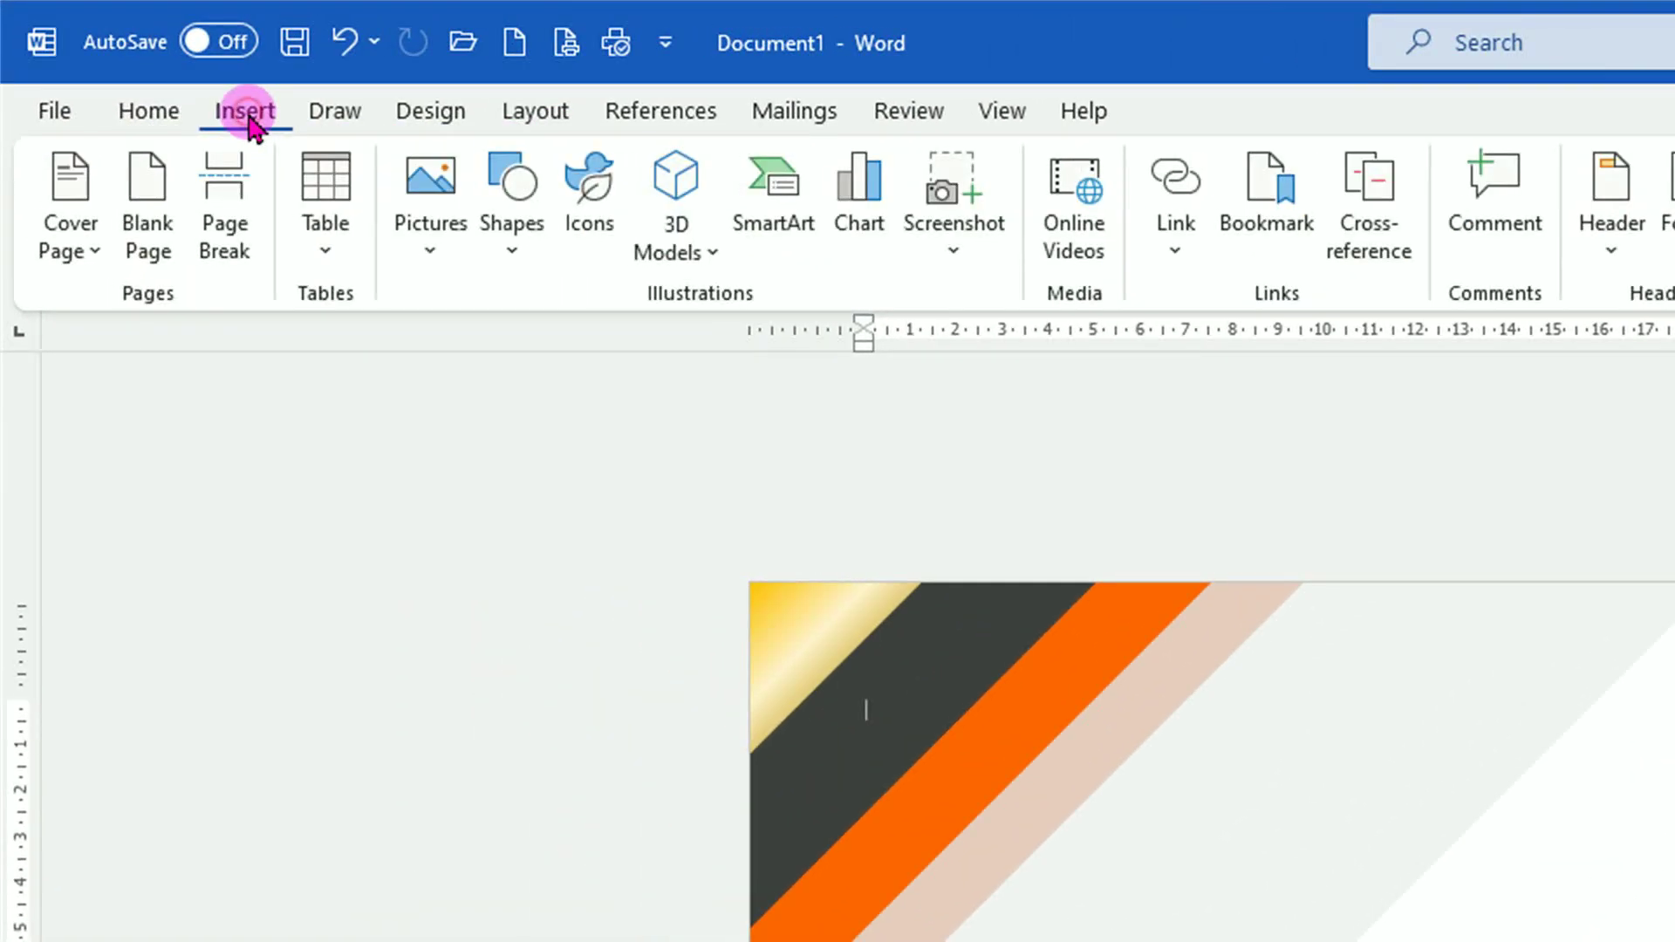
left_click(512, 253)
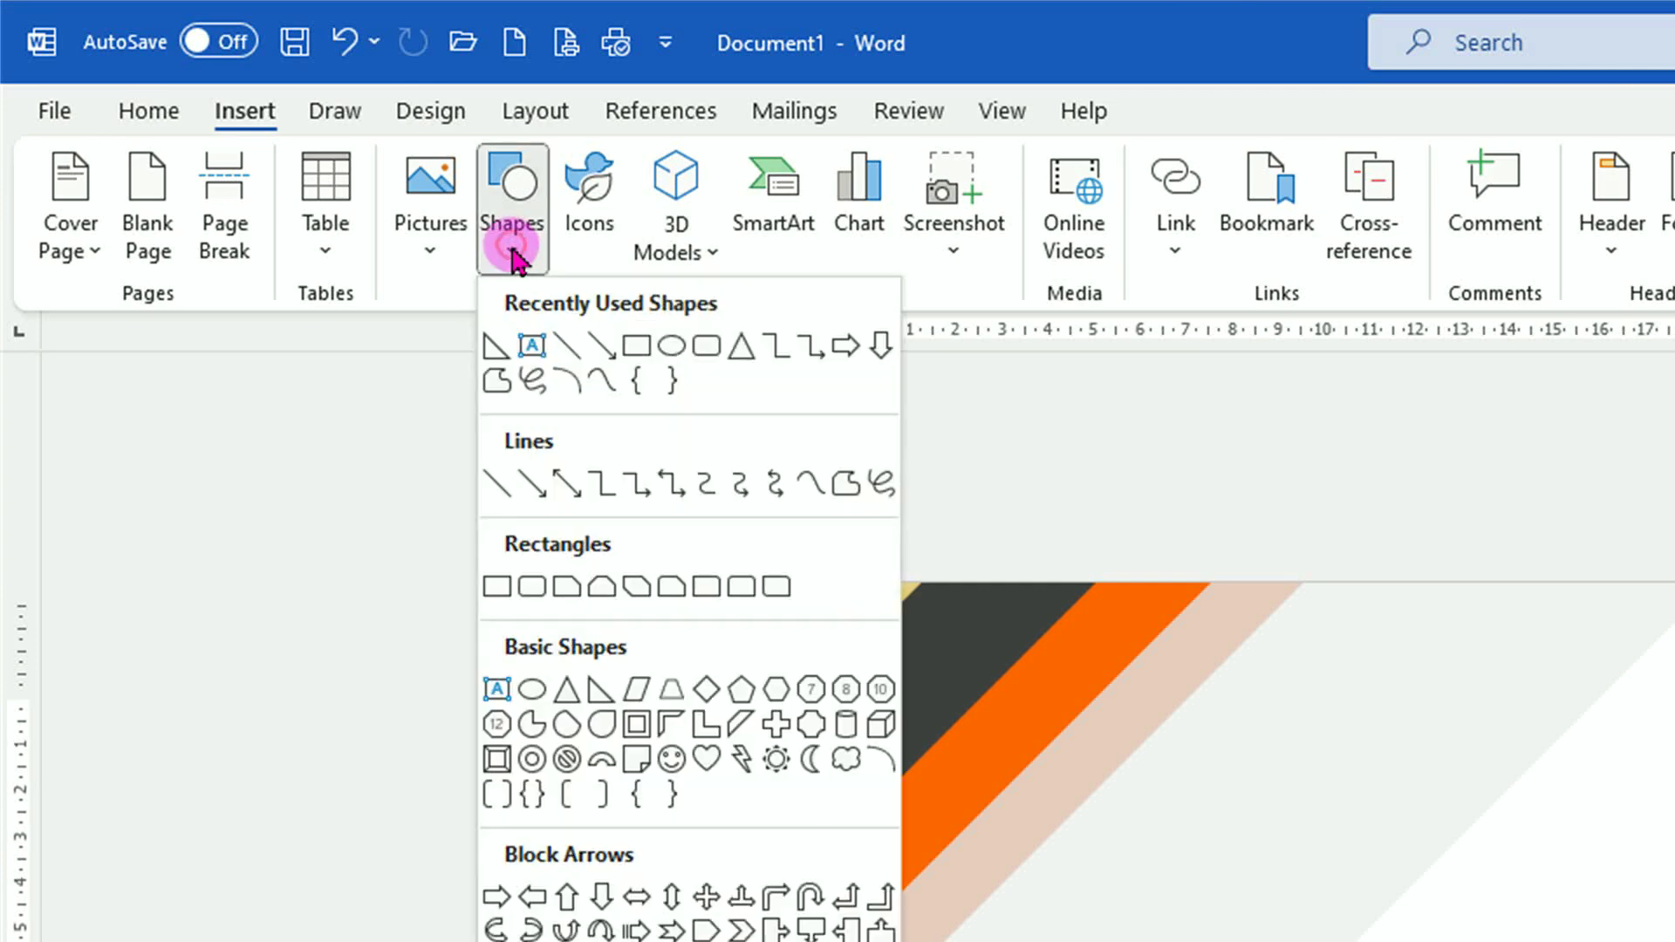
left_click(498, 586)
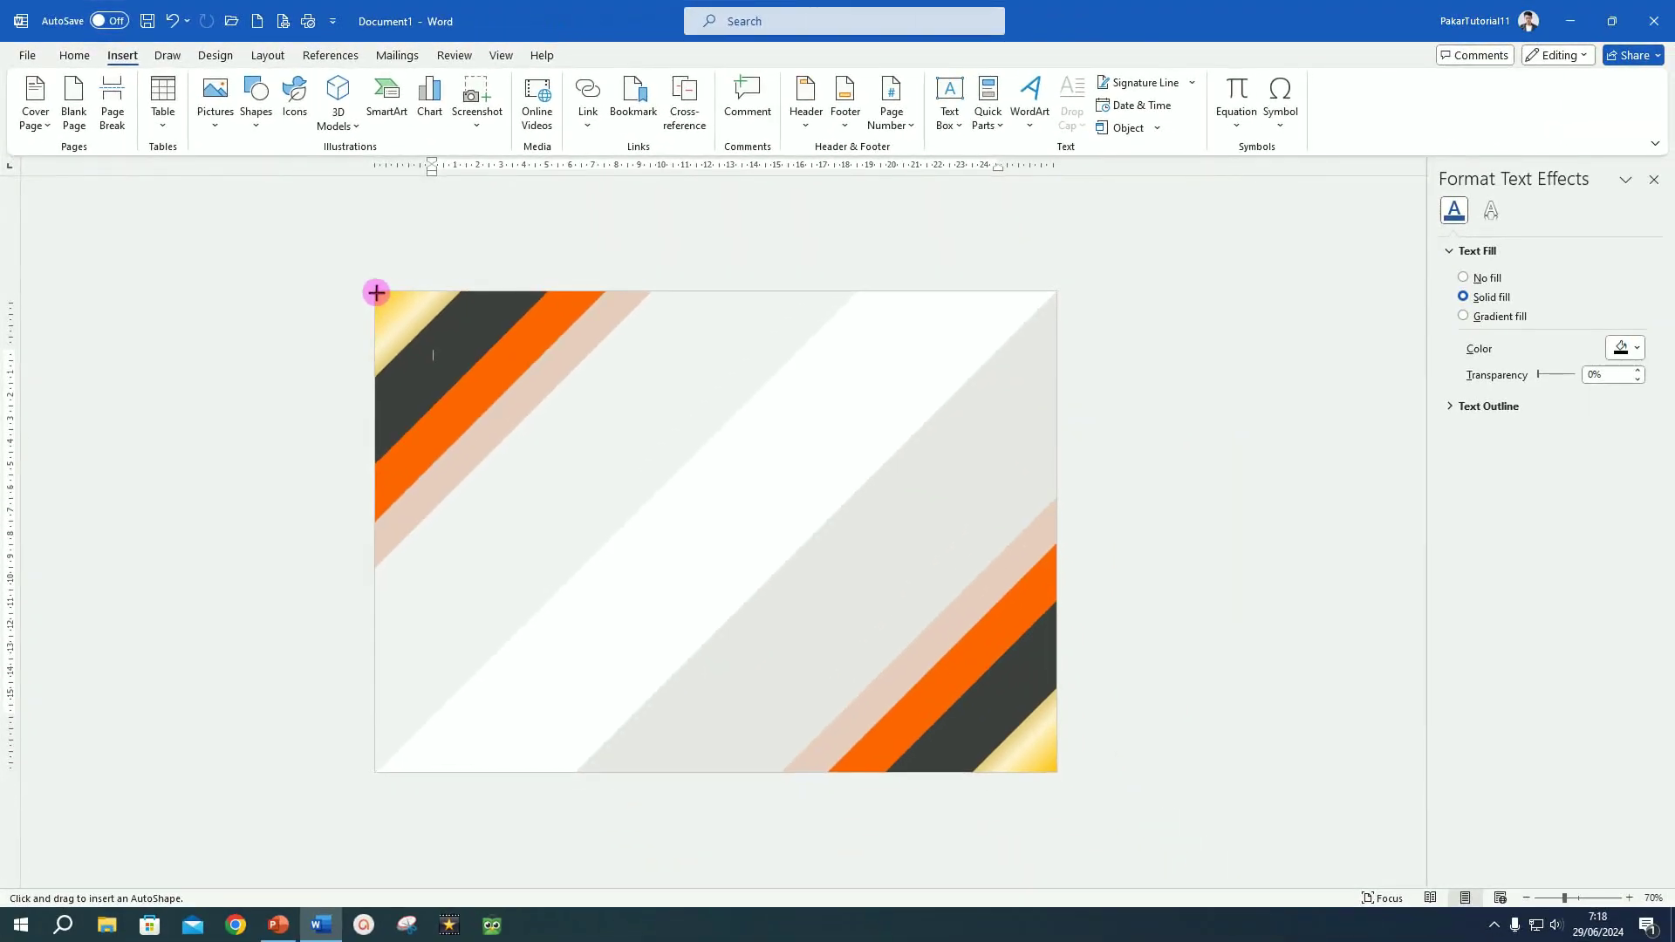
left_click_drag(376, 292, 1058, 770)
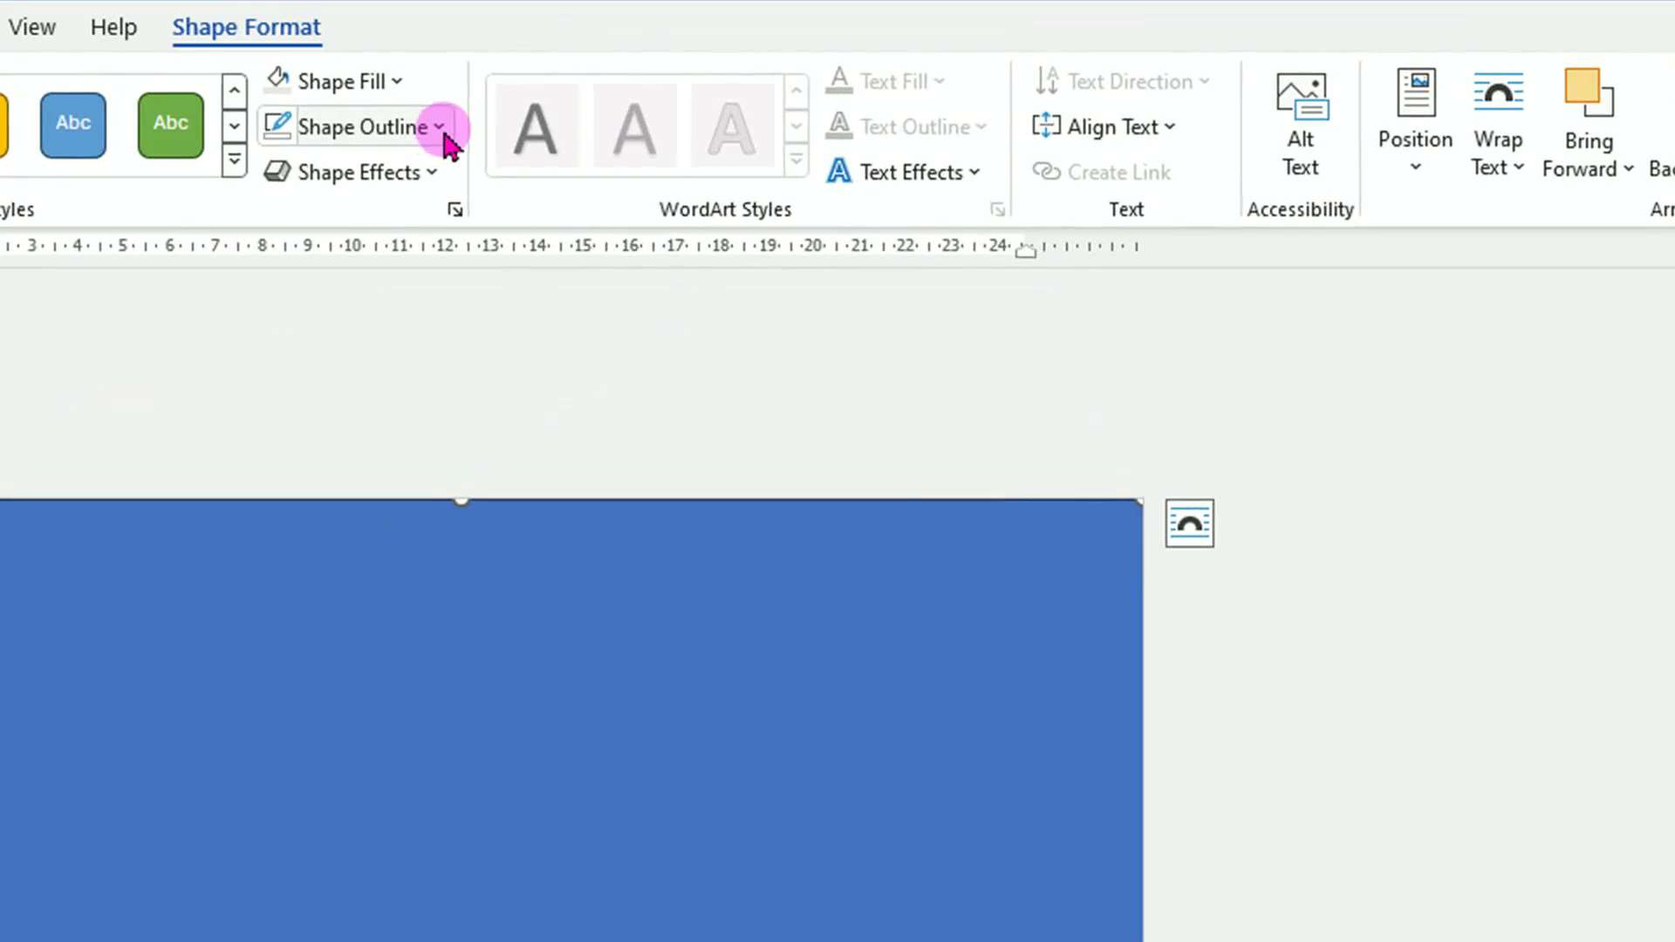
- Remove the page rectangle's outline and fill it with the Wide upward diagonal stripes pattern, foreground Light Gray, Background 2, Darker 10%
left_click(441, 124)
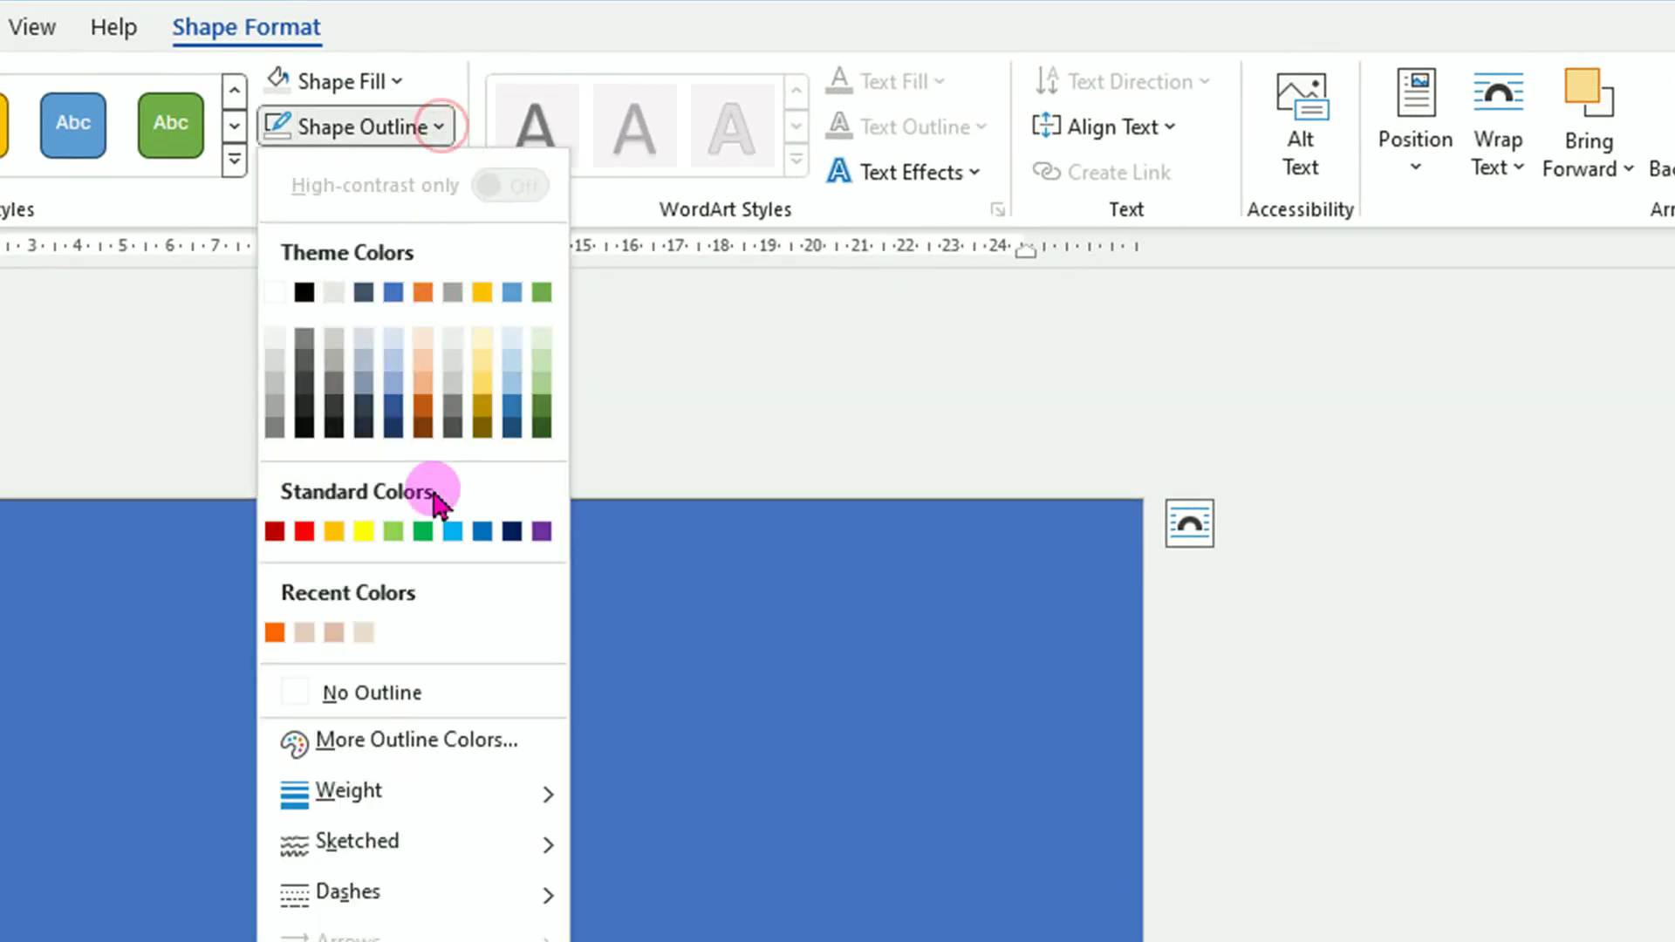
left_click(398, 694)
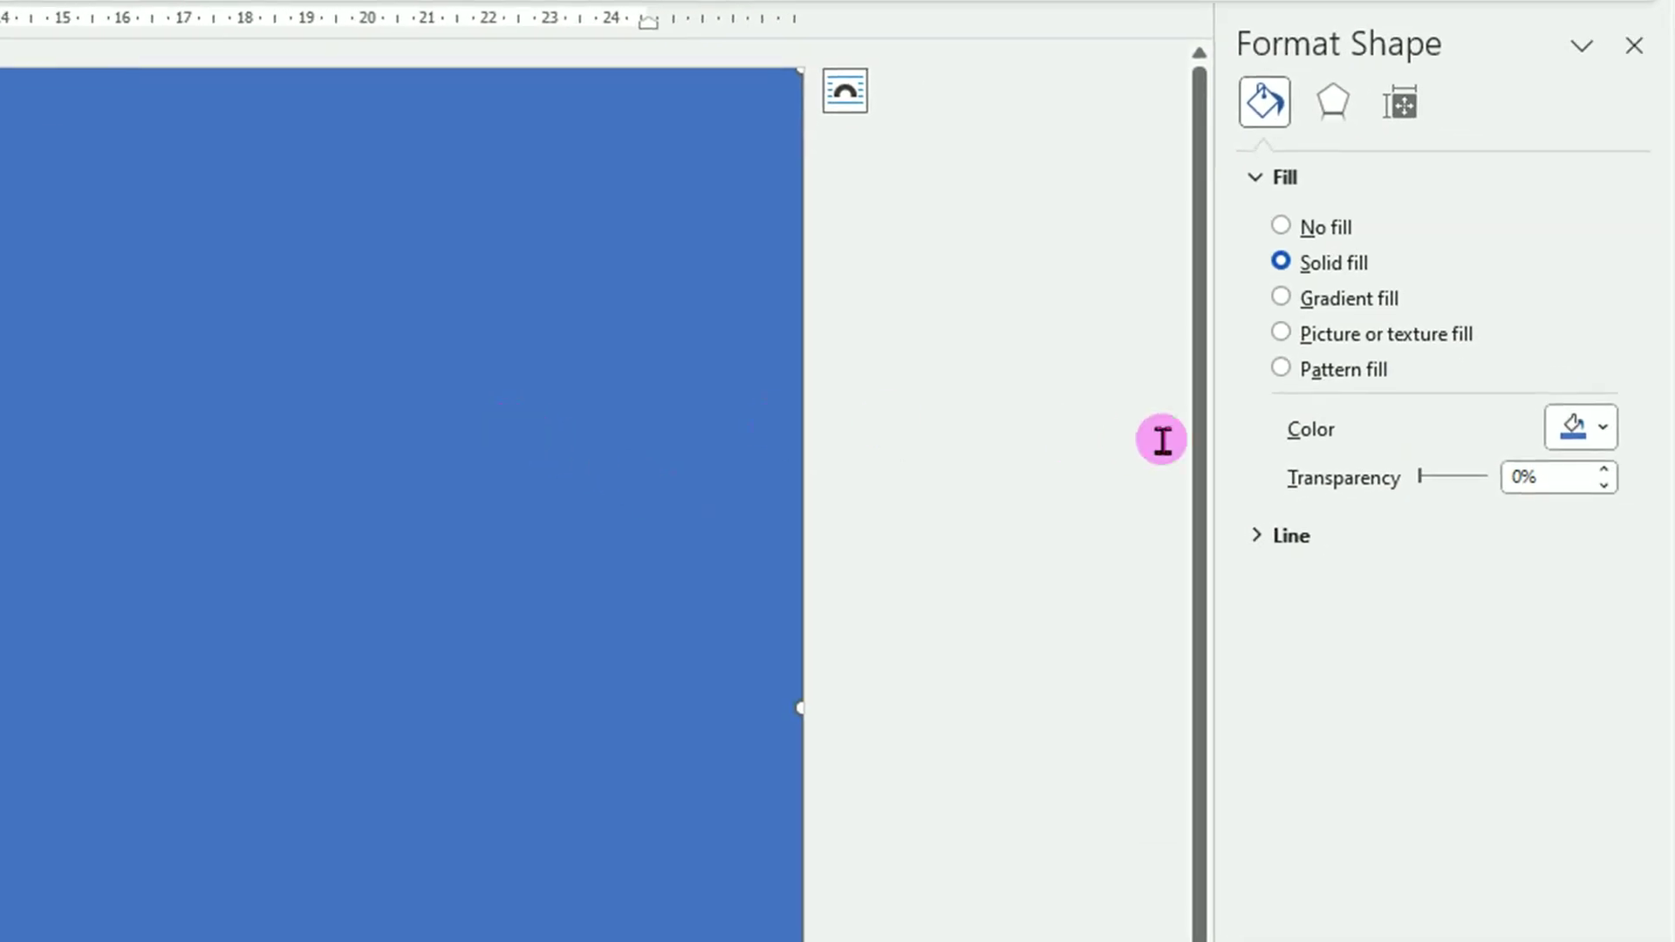
left_click(1281, 370)
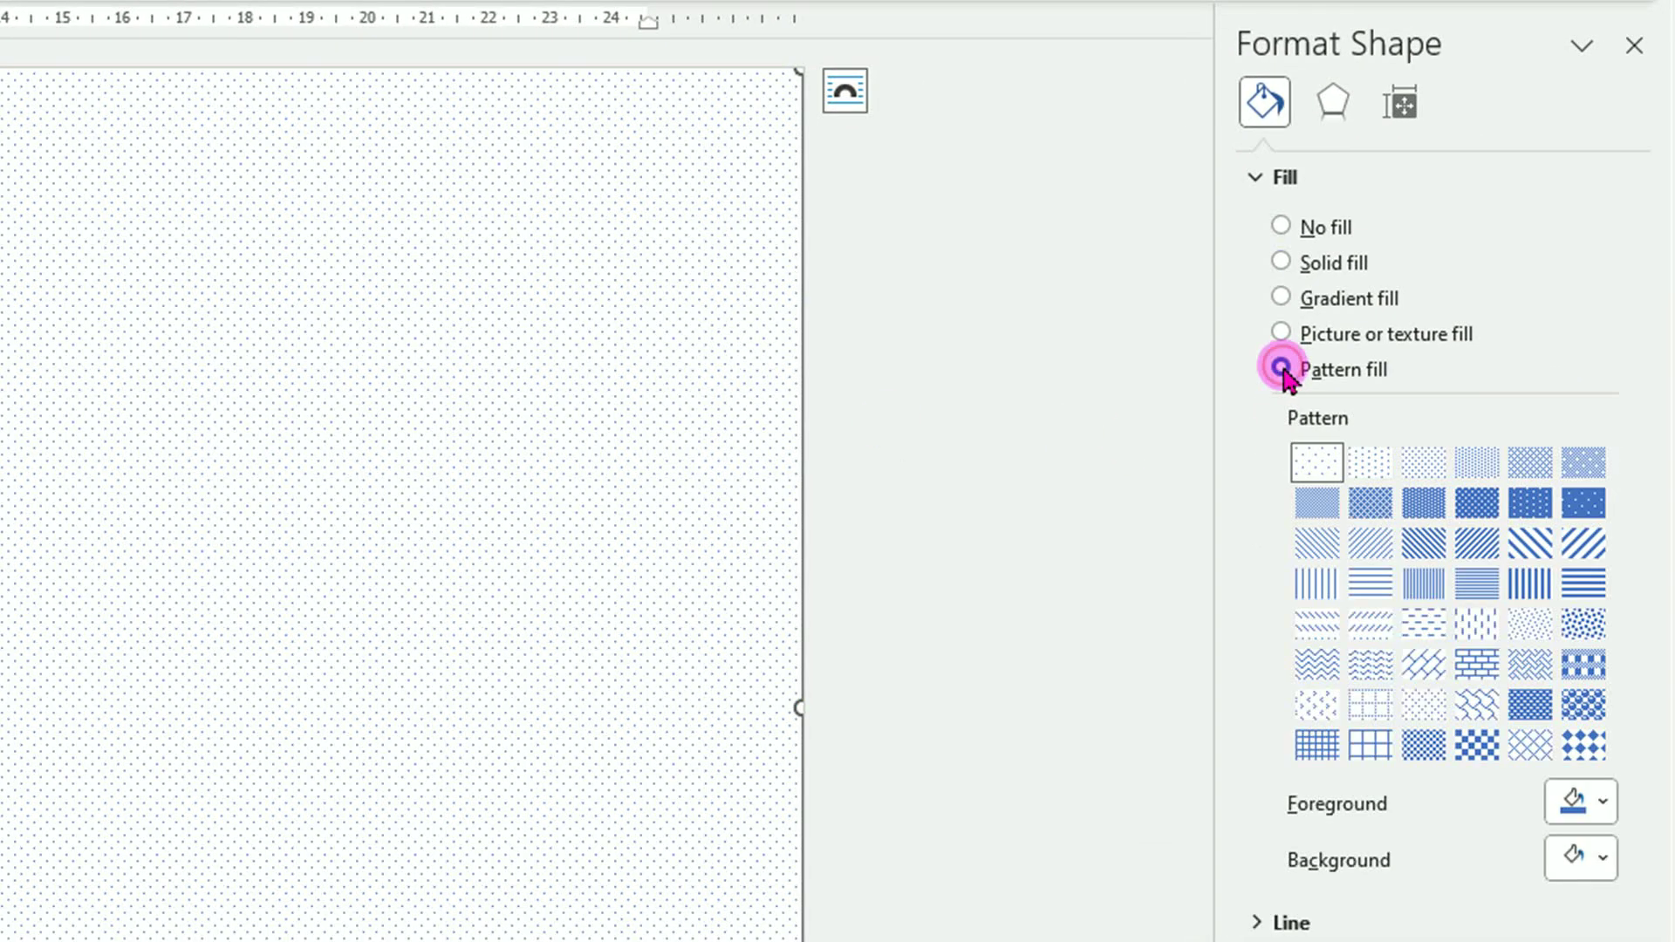
left_click(1584, 544)
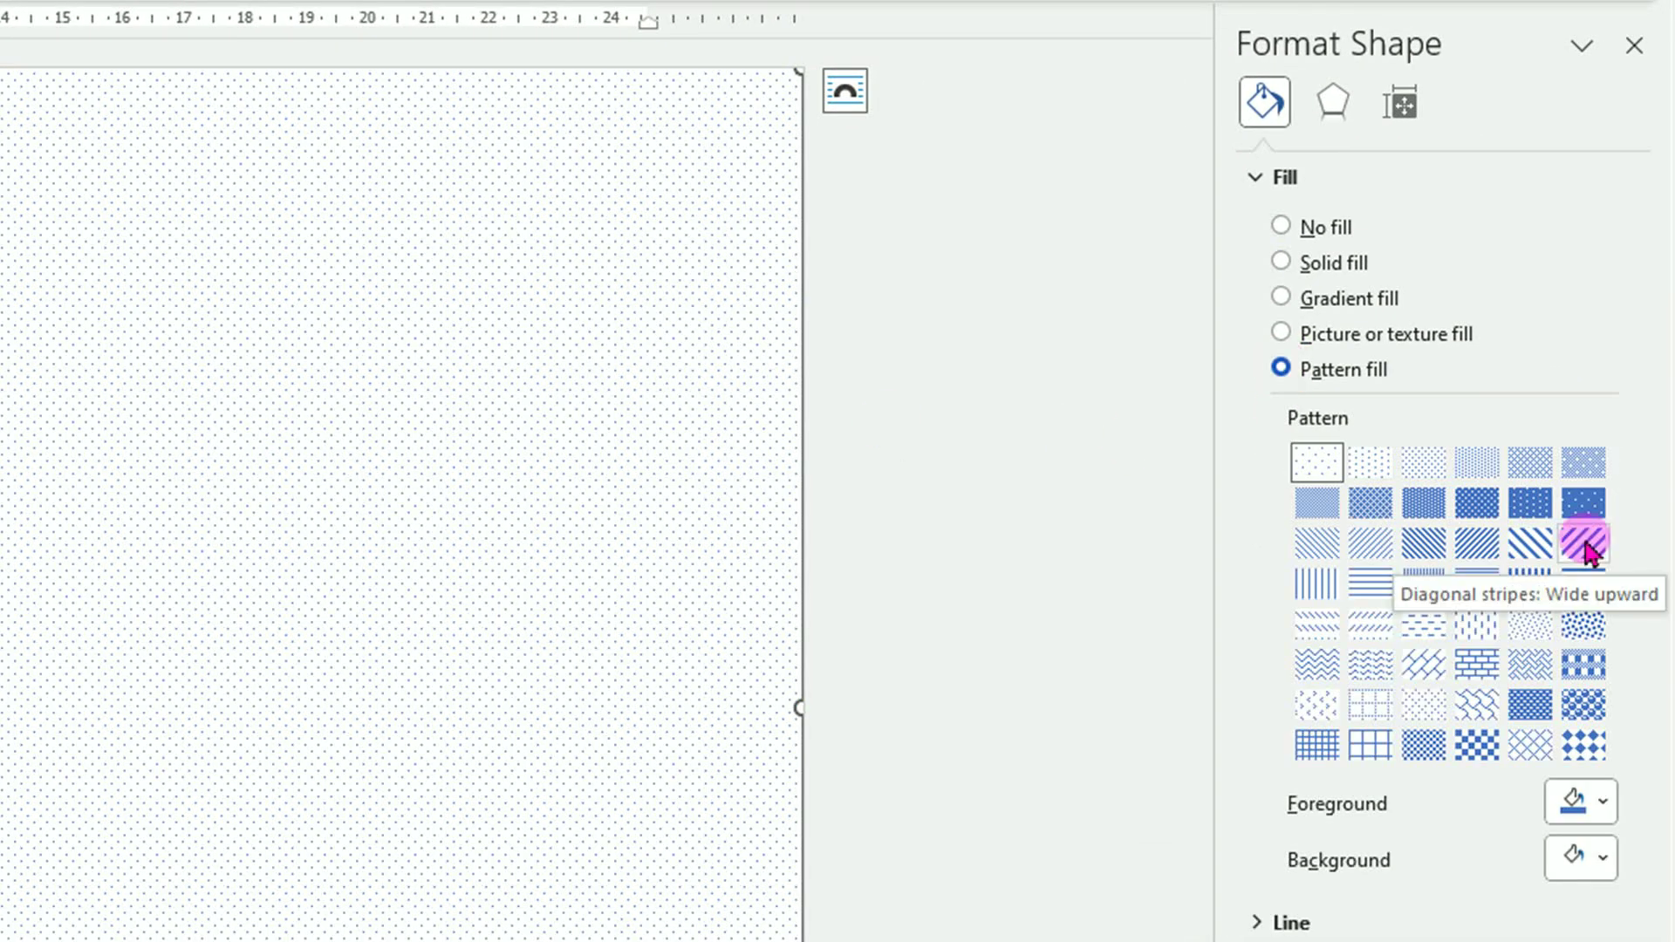
left_click(1584, 544)
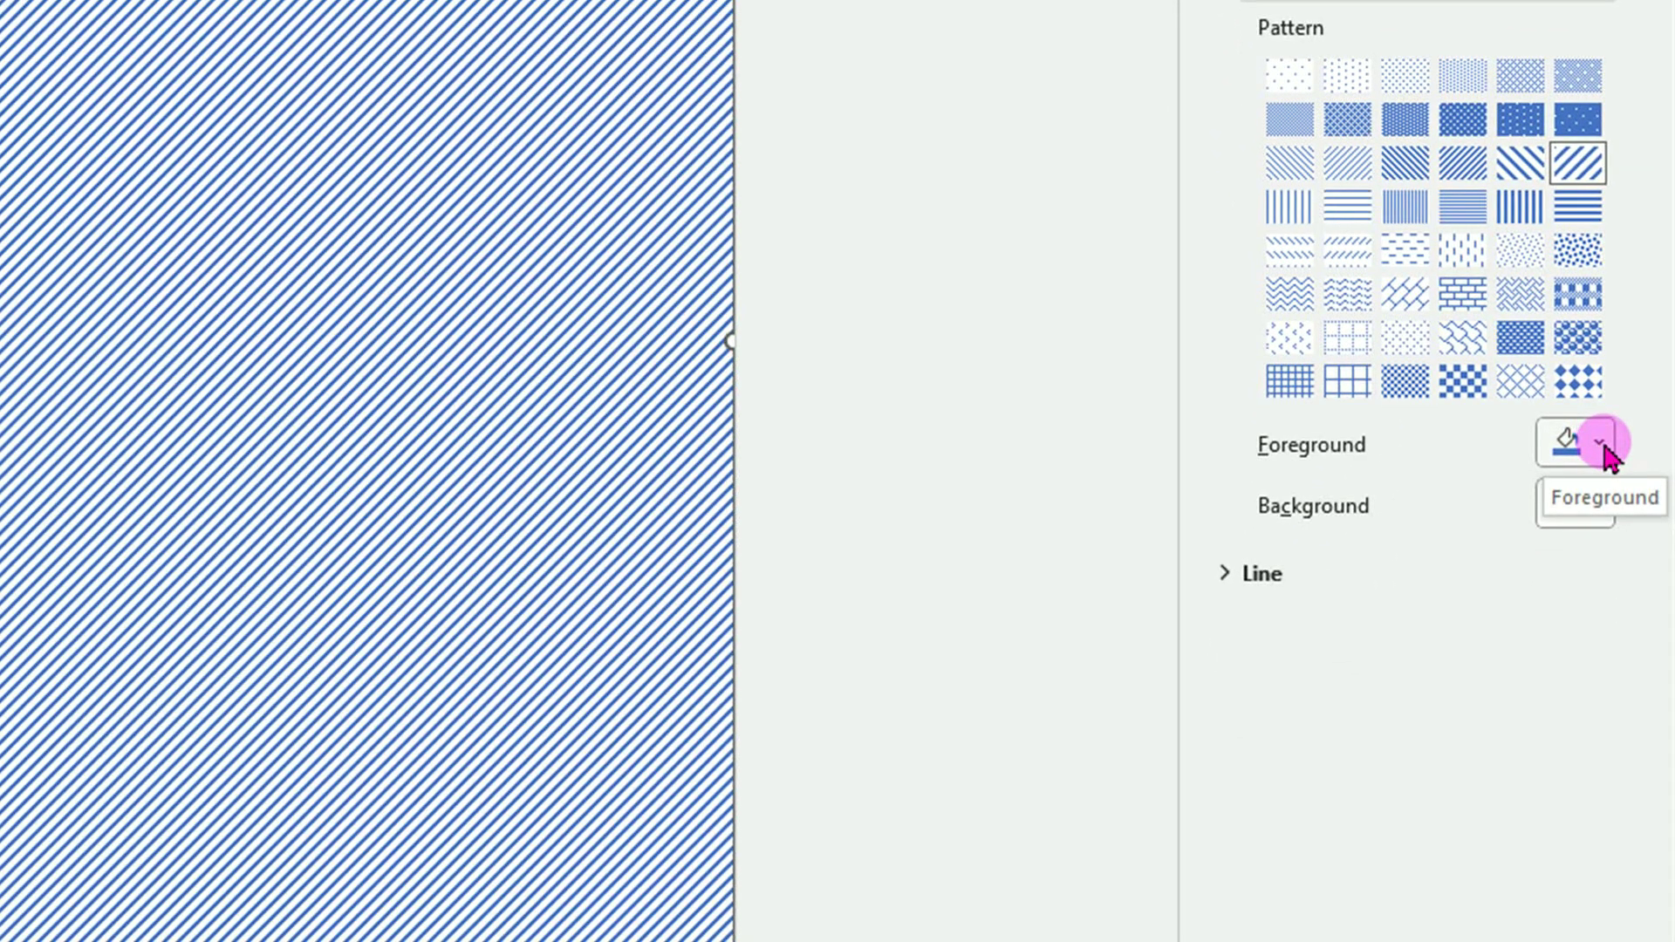
left_click(1601, 443)
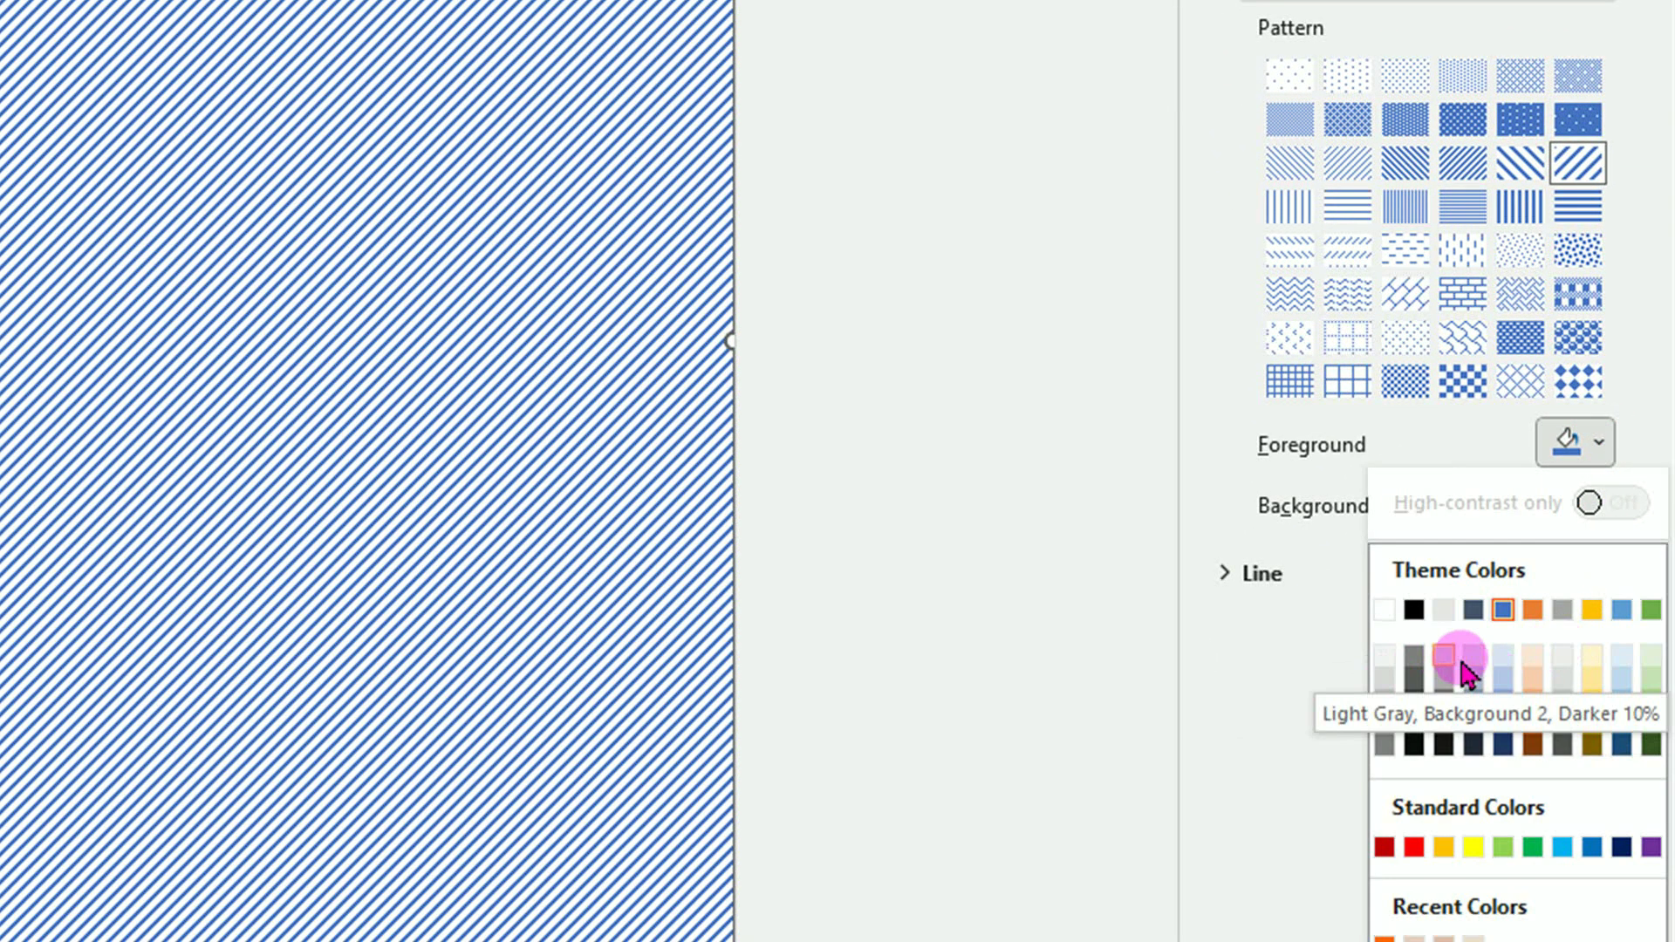
left_click(1450, 655)
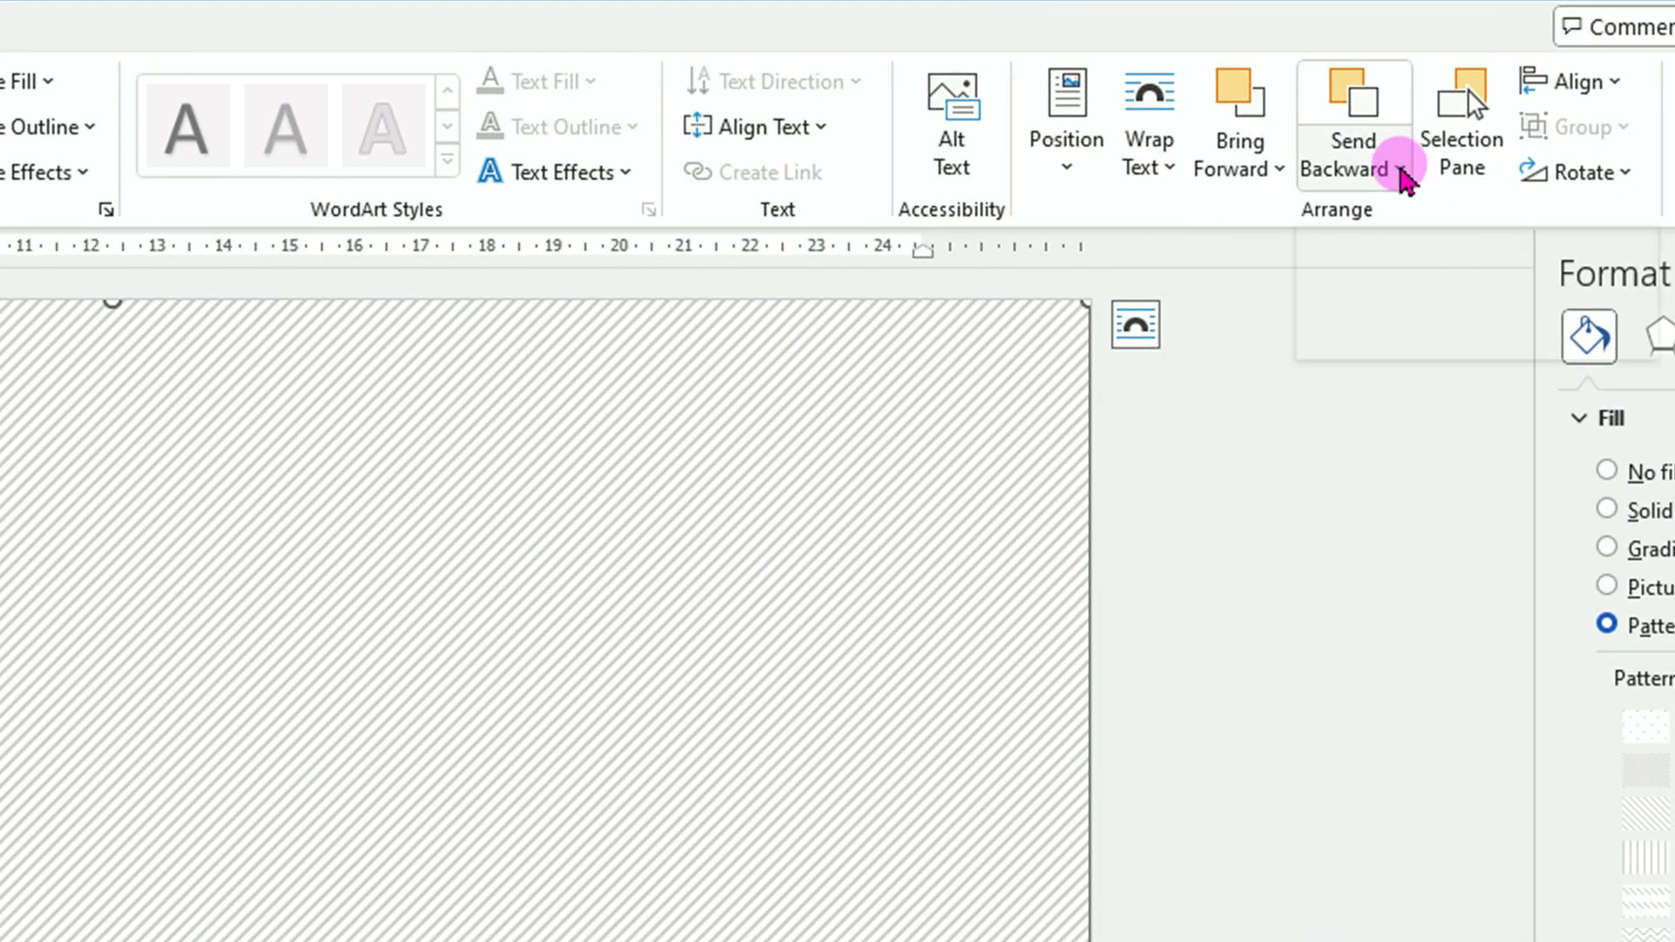
- Send the striped rectangle to the back, behind both triangle groups, and deselect it
left_click(1401, 171)
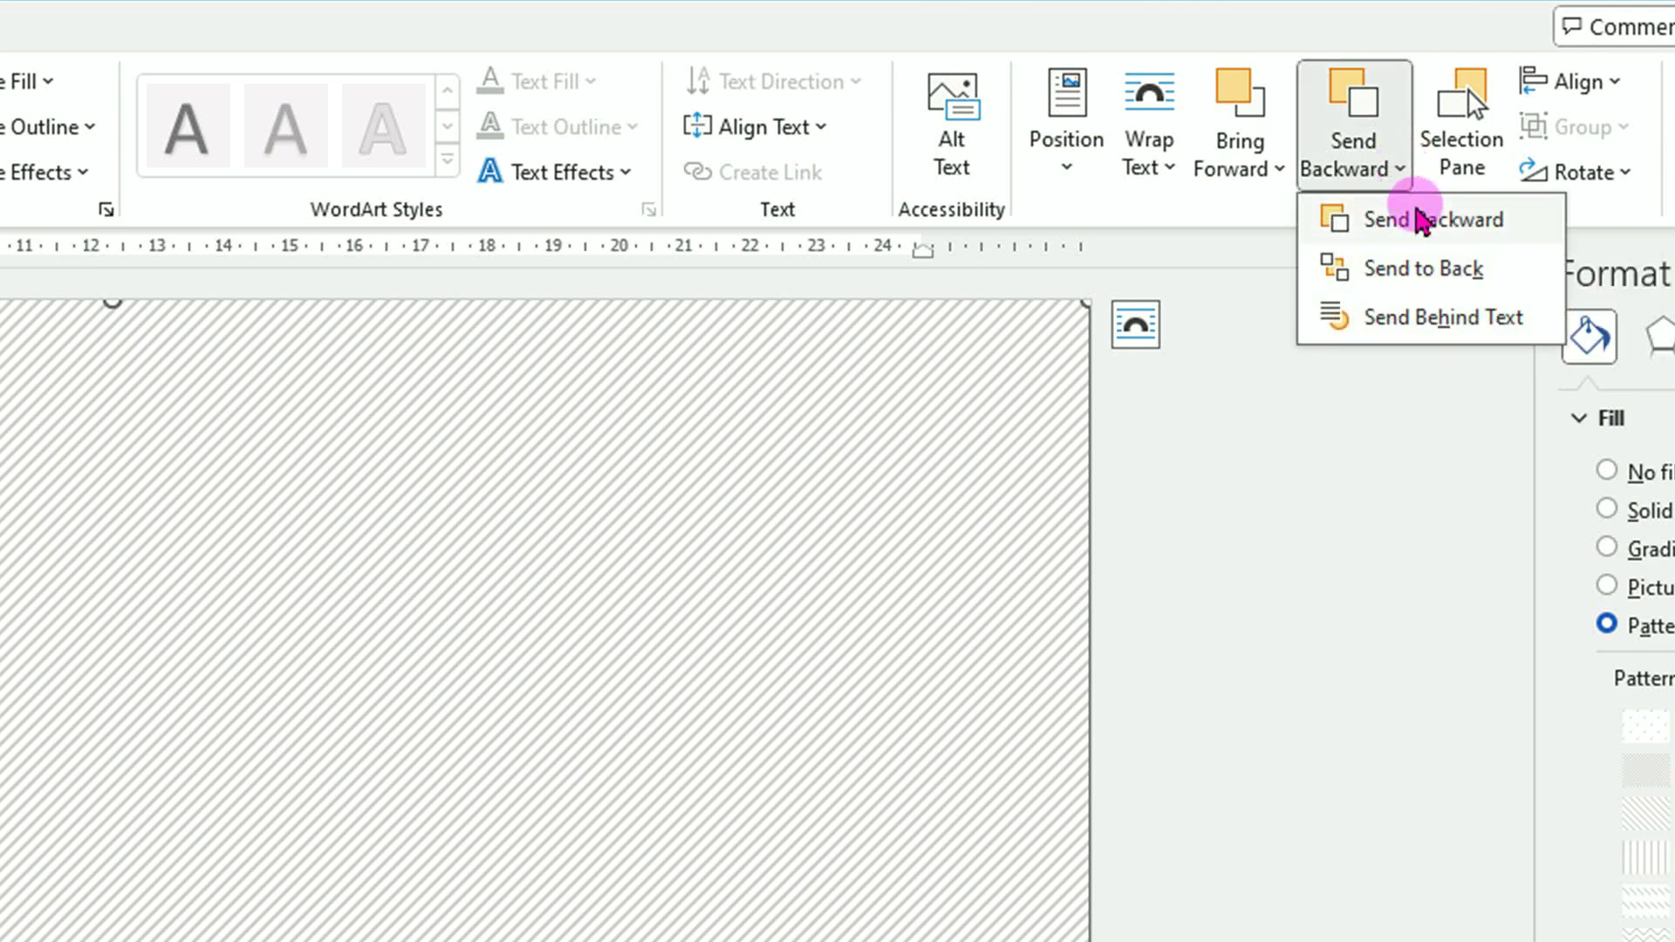
left_click(1420, 270)
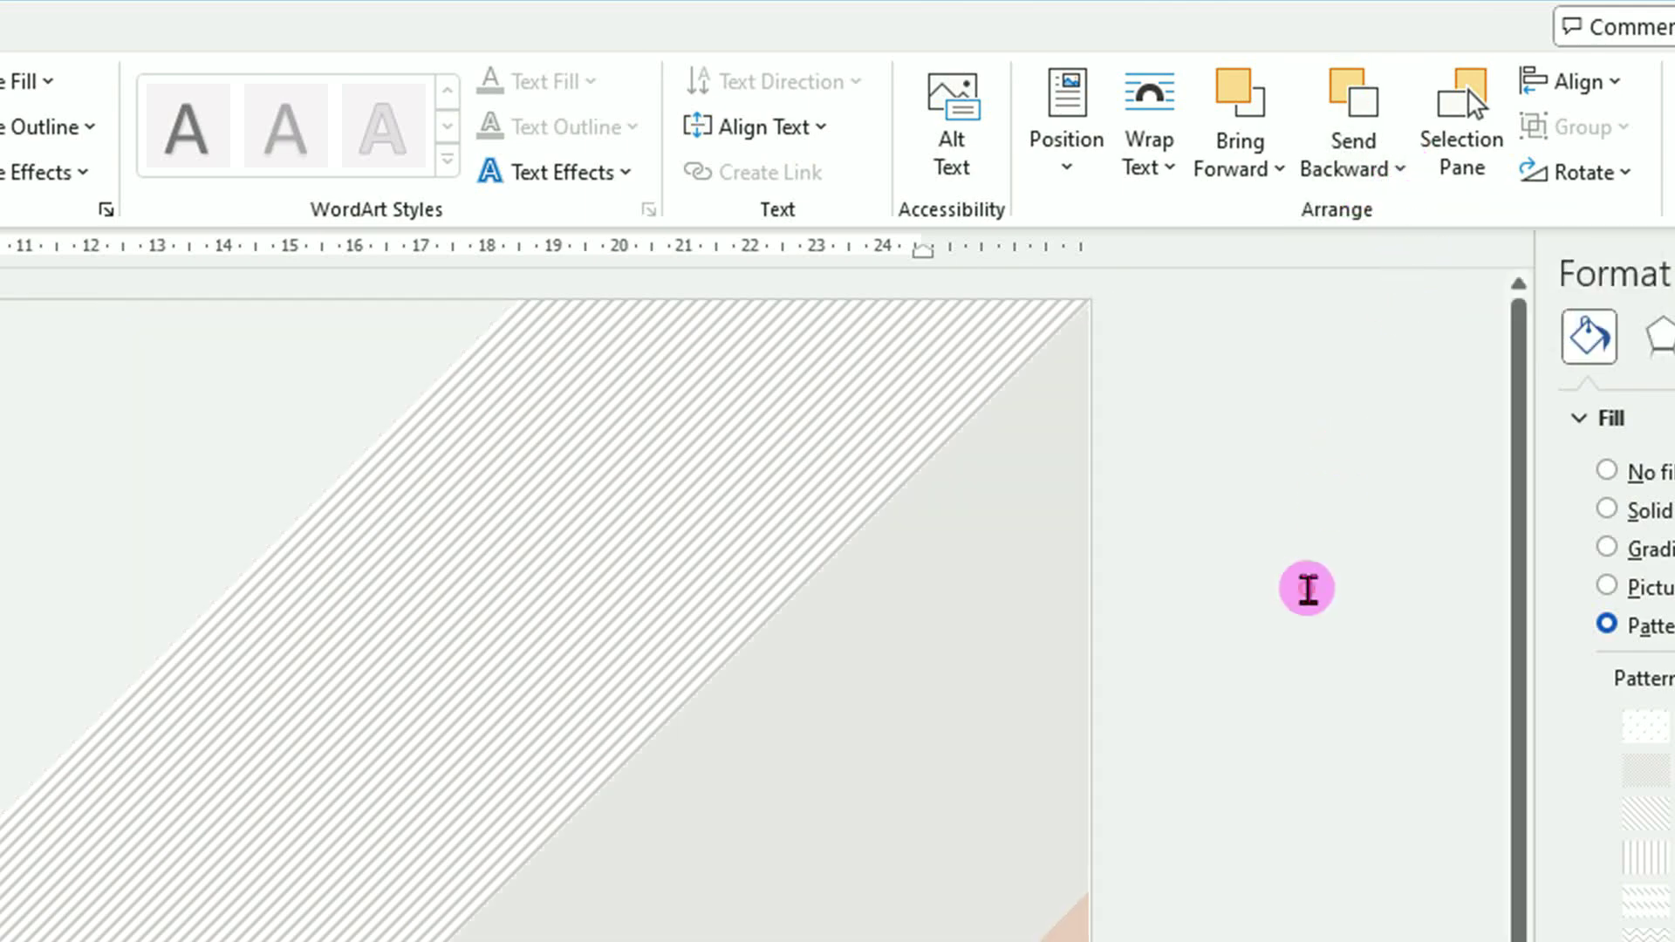
left_click(1306, 589)
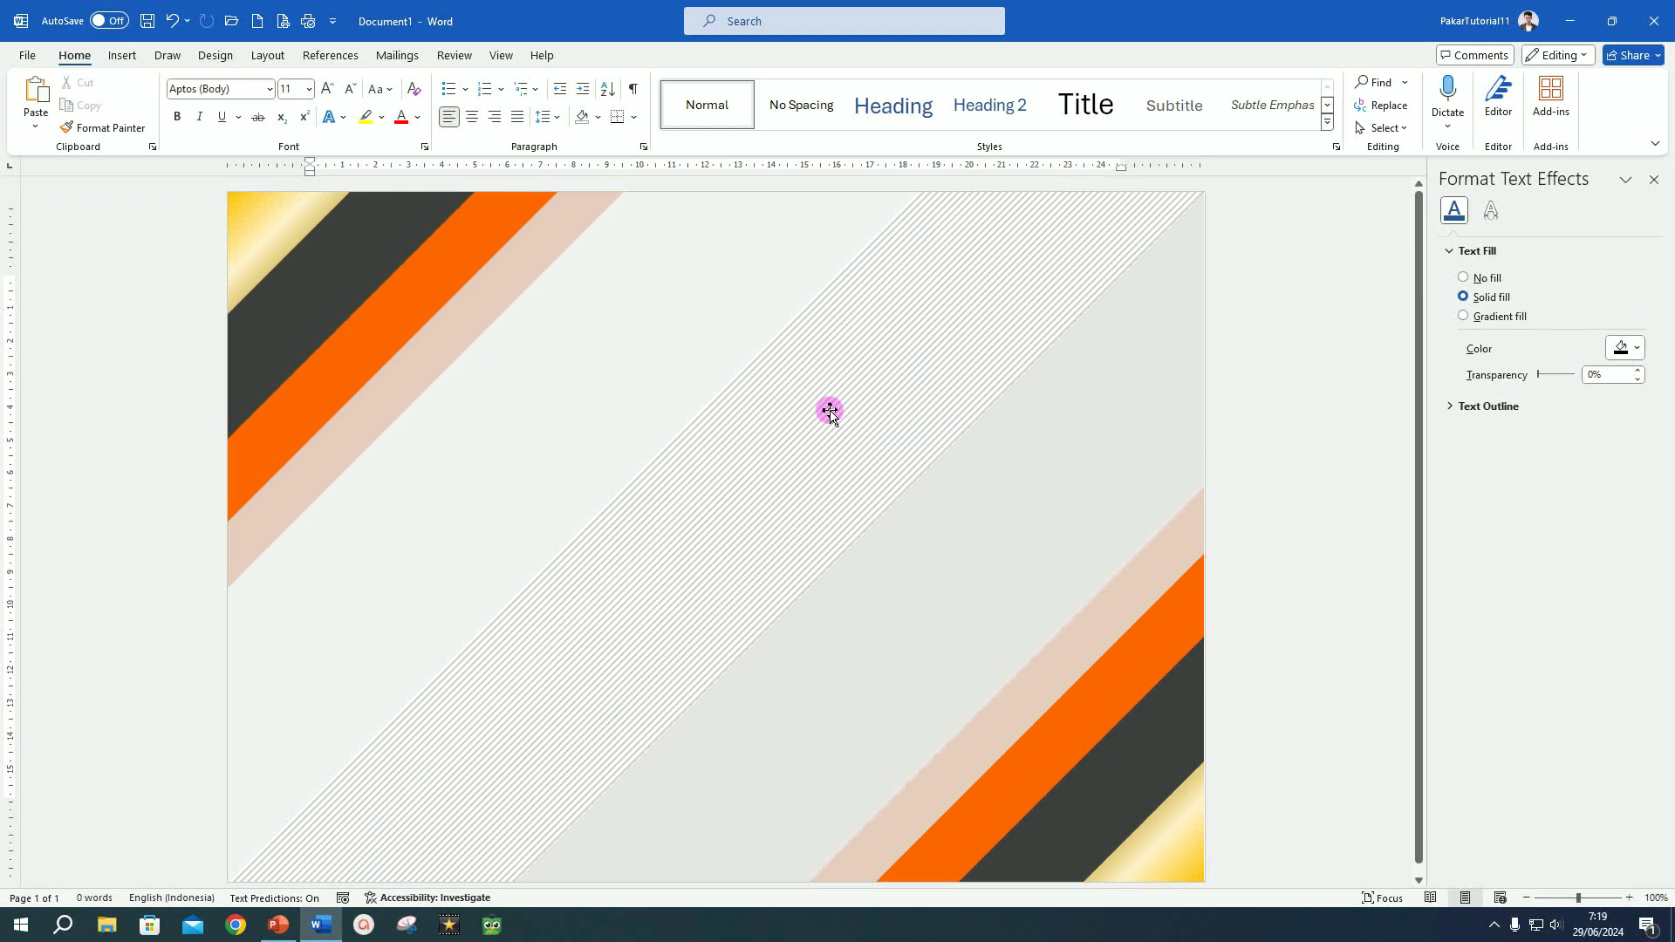
- Draw a rectangle with two diagonally opposite corners snipped, about 26.3 cm wide and 18 cm high, inside the page edges
left_click(122, 55)
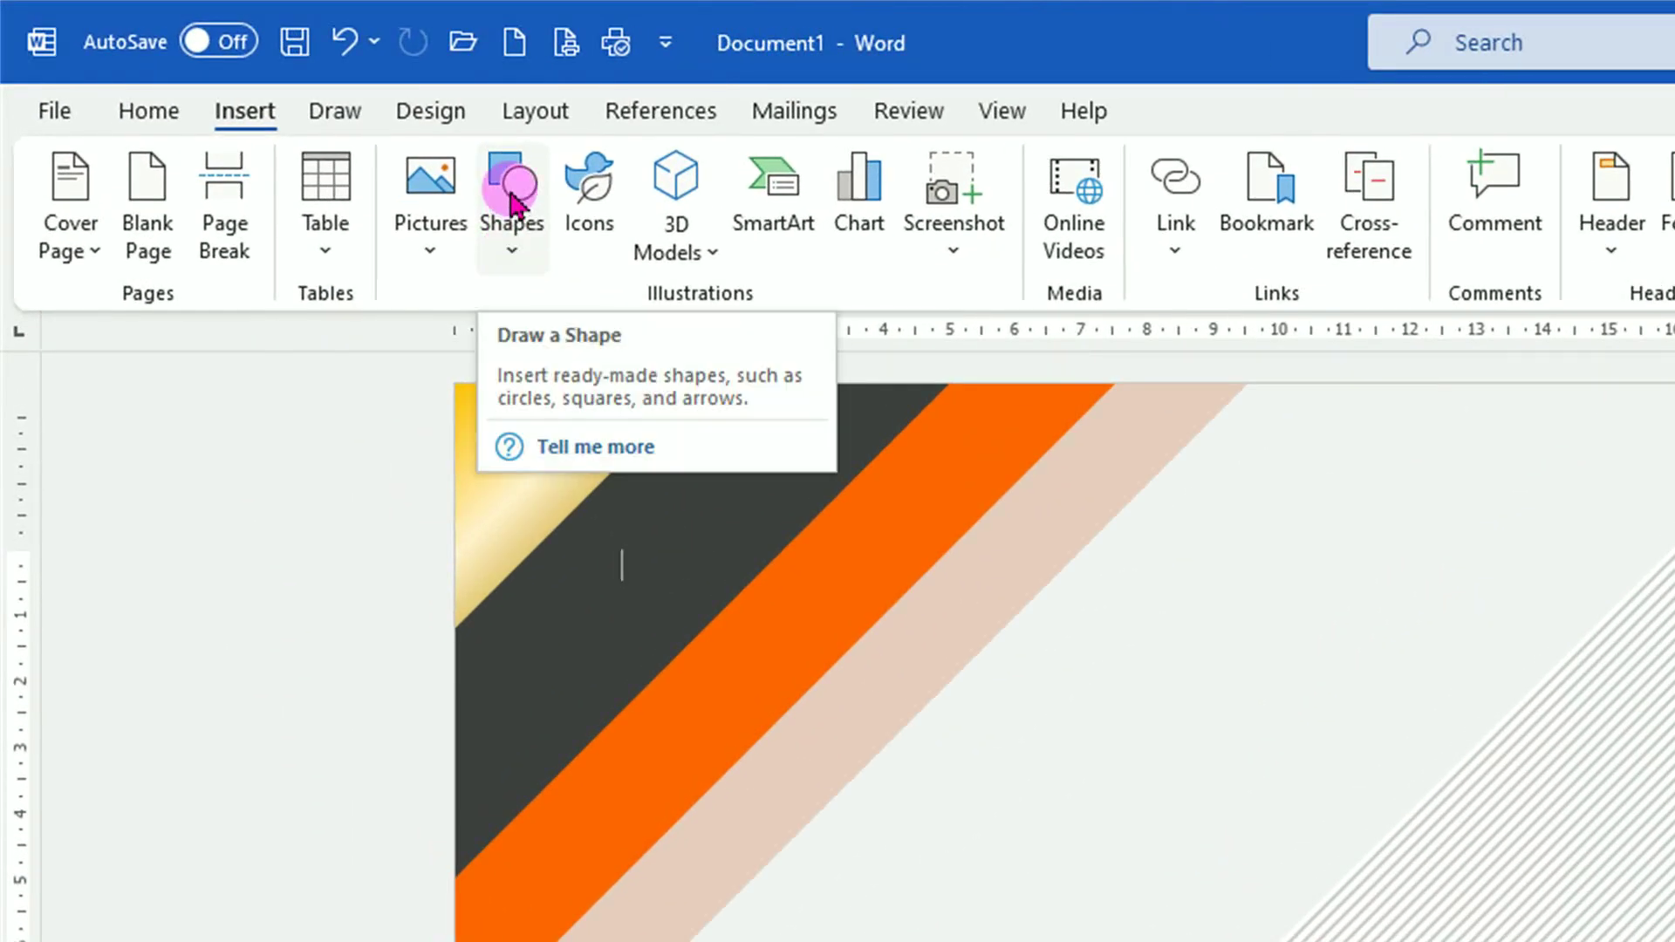
left_click(515, 212)
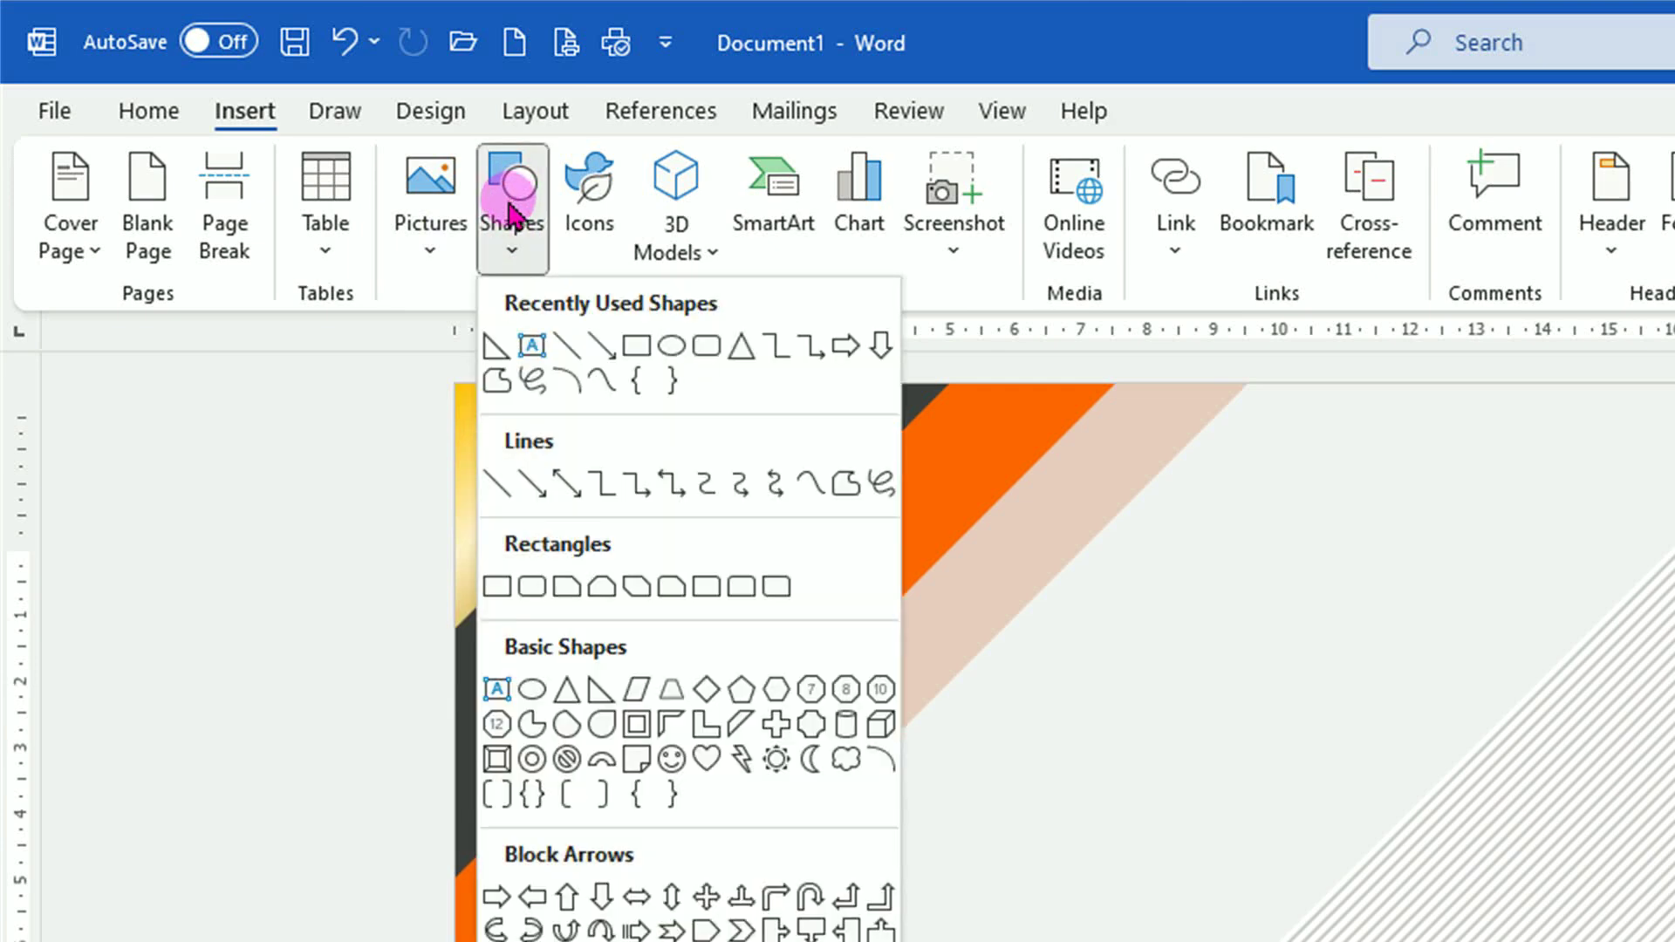
left_click(635, 587)
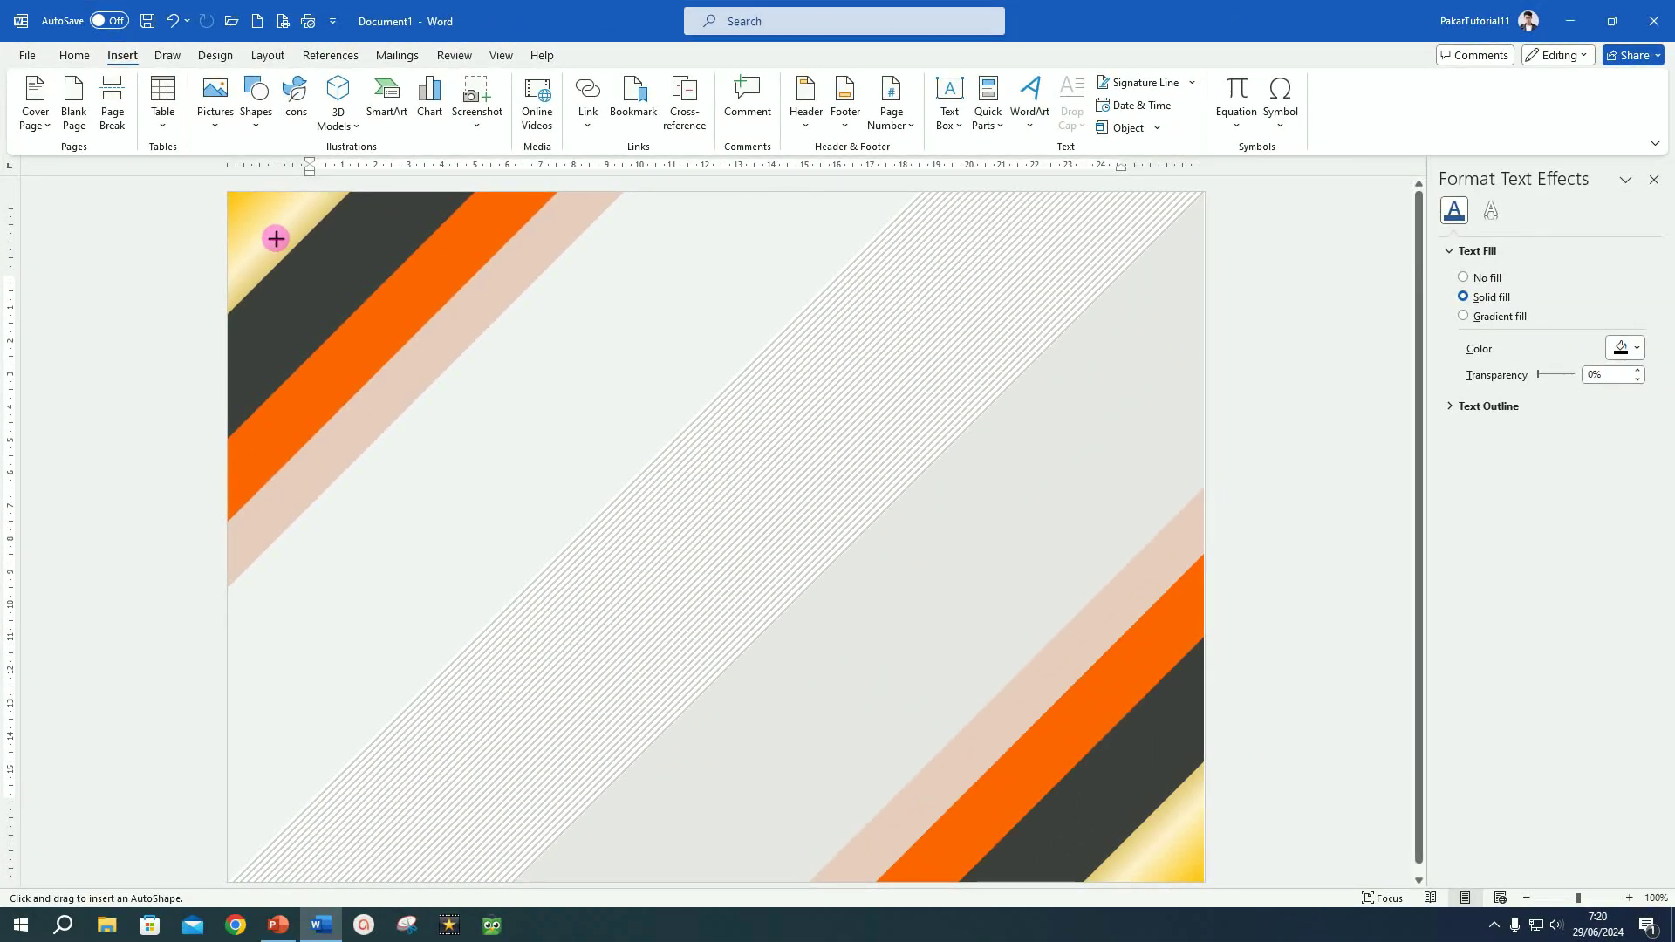
left_click_drag(276, 238, 1144, 831)
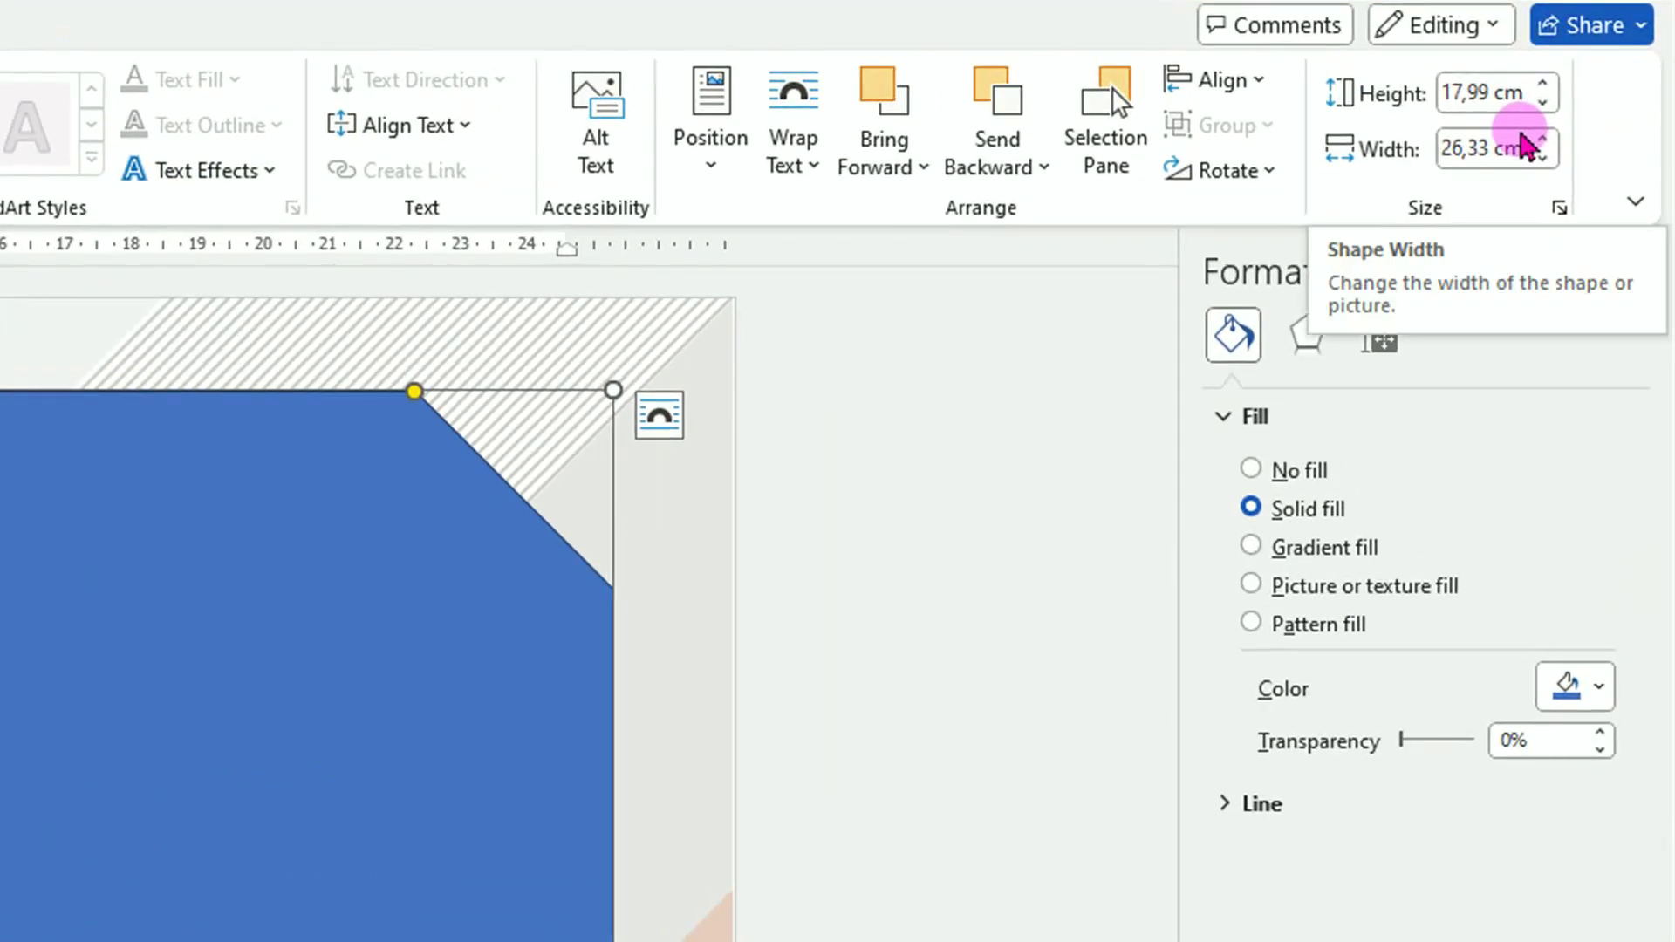
- Set the snipped rectangle's height to 18.5 cm and its width to 27 cm
left_click(1549, 85)
left_click(1548, 85)
left_click(1548, 85)
left_click(1549, 86)
left_click(1548, 85)
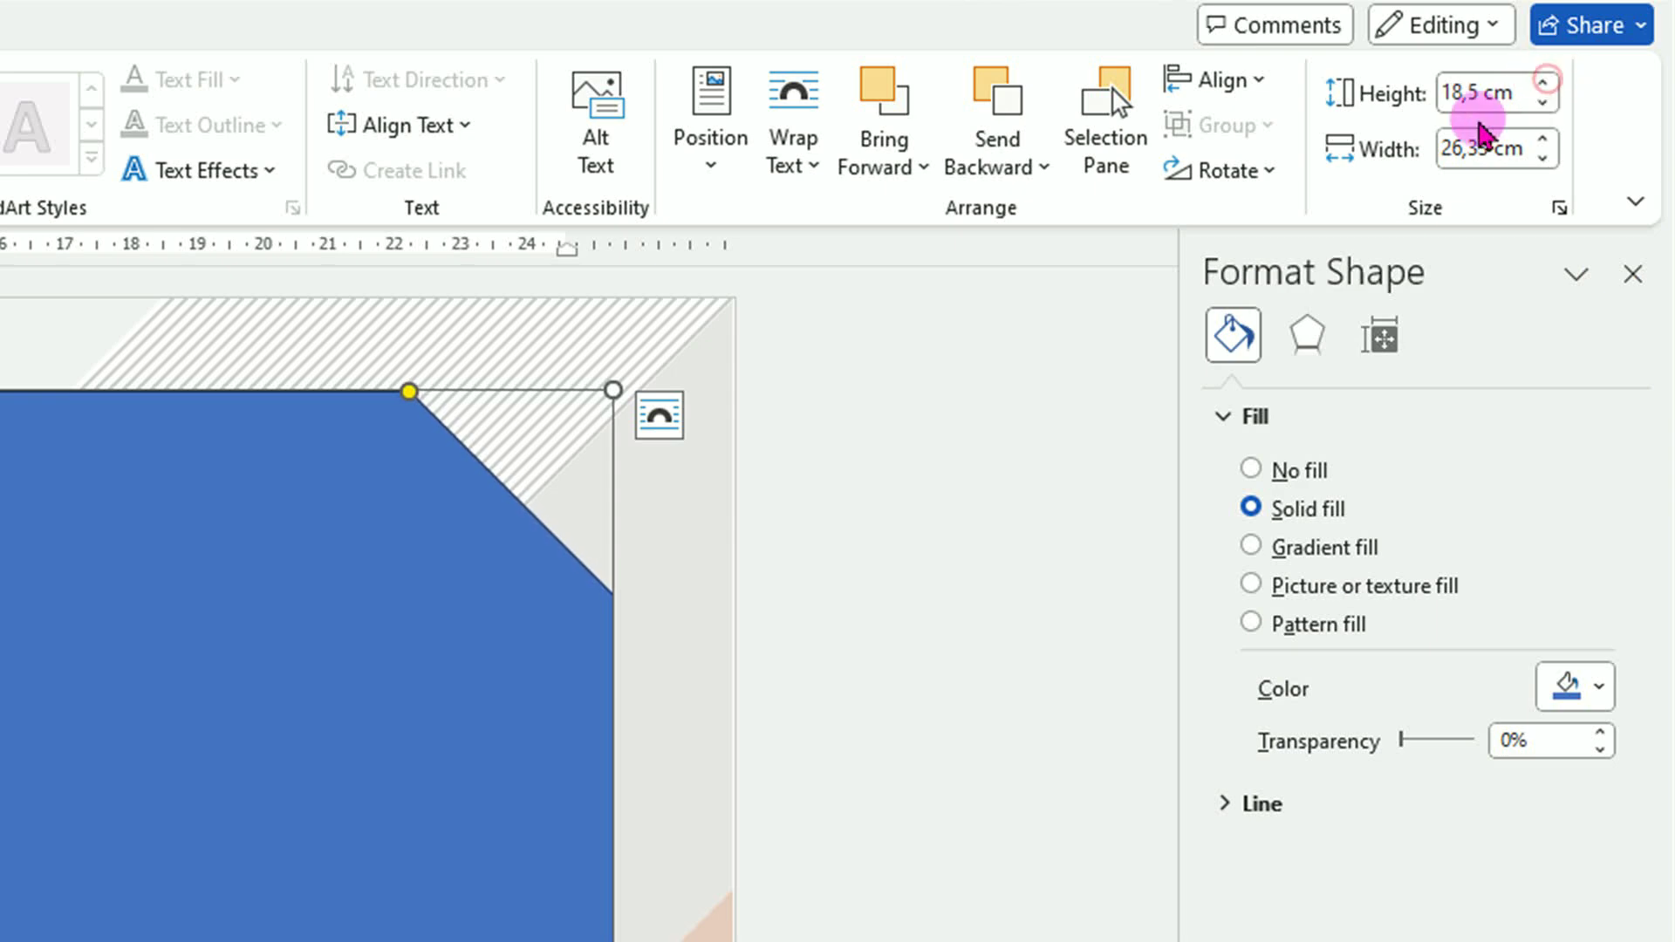
left_click(1543, 140)
left_click(1544, 139)
left_click(1544, 139)
left_click(1544, 139)
left_click(1544, 140)
left_click(1543, 140)
left_click(1544, 140)
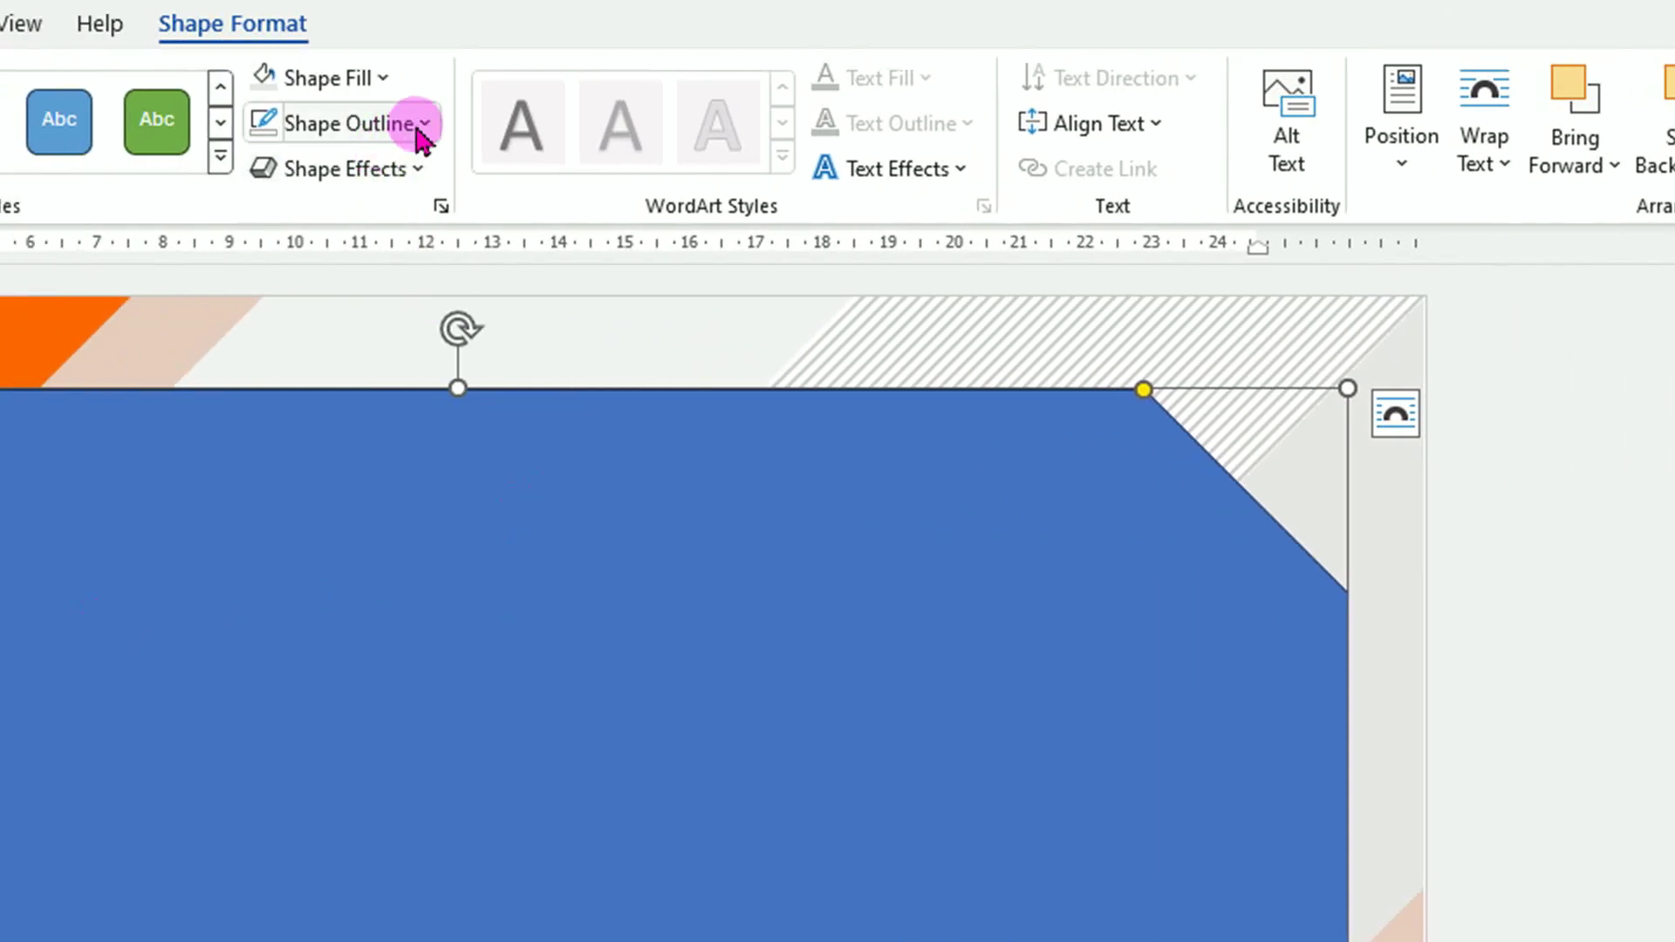
- Remove the snipped rectangle's outline and flip the shape horizontally
left_click(424, 124)
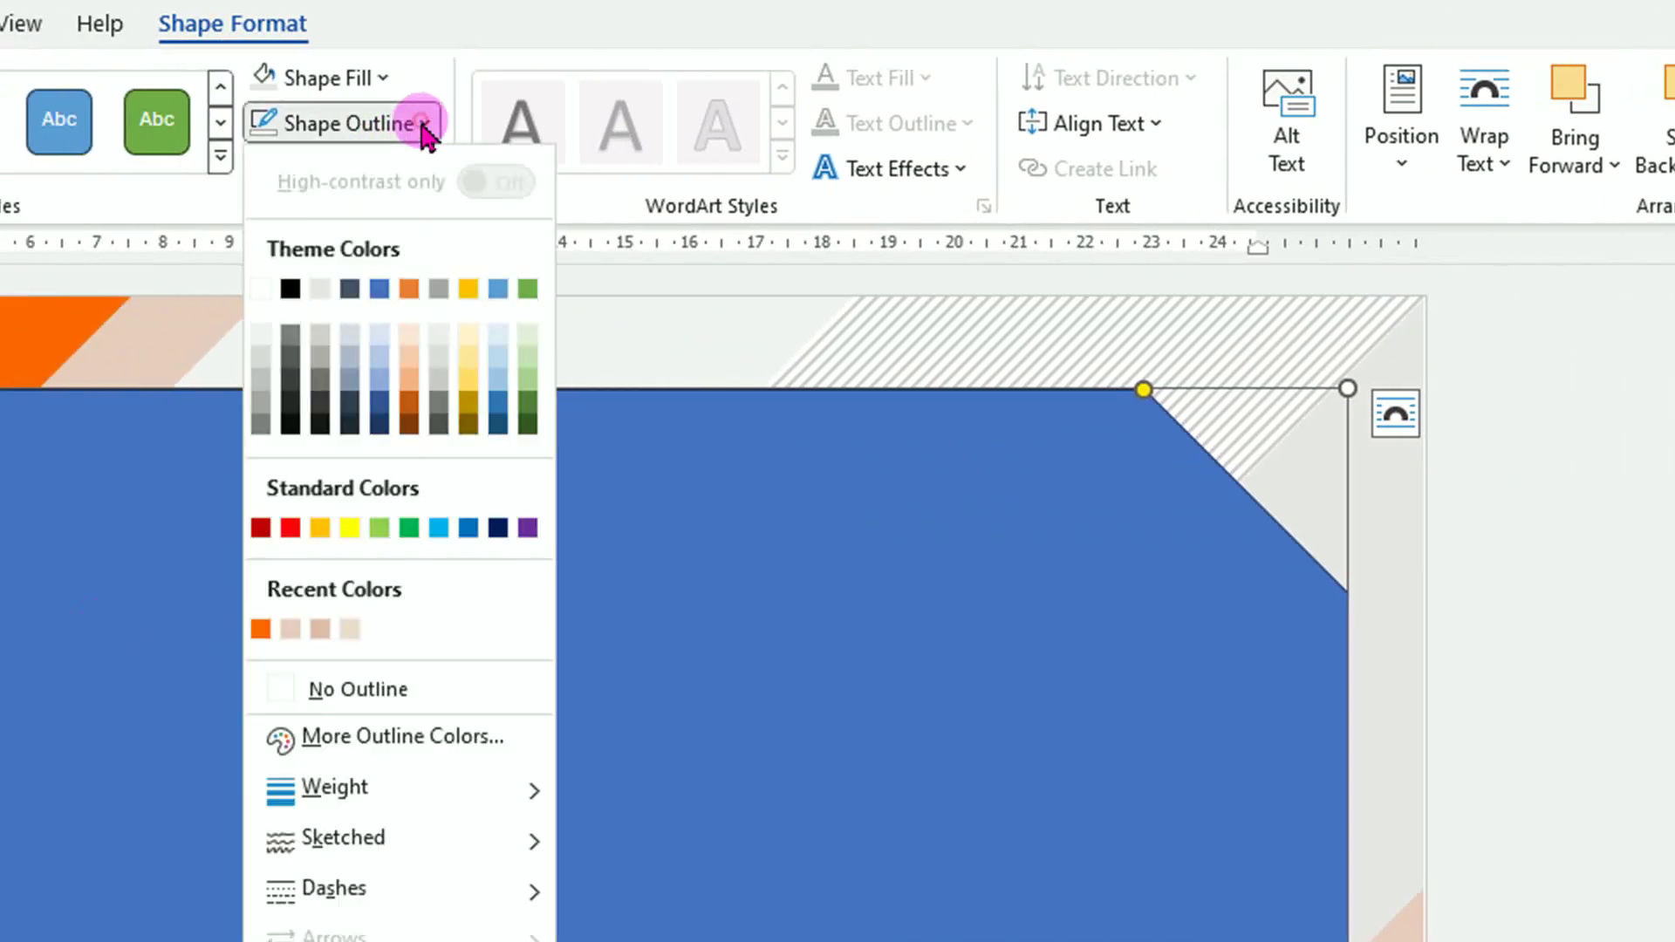
left_click(410, 691)
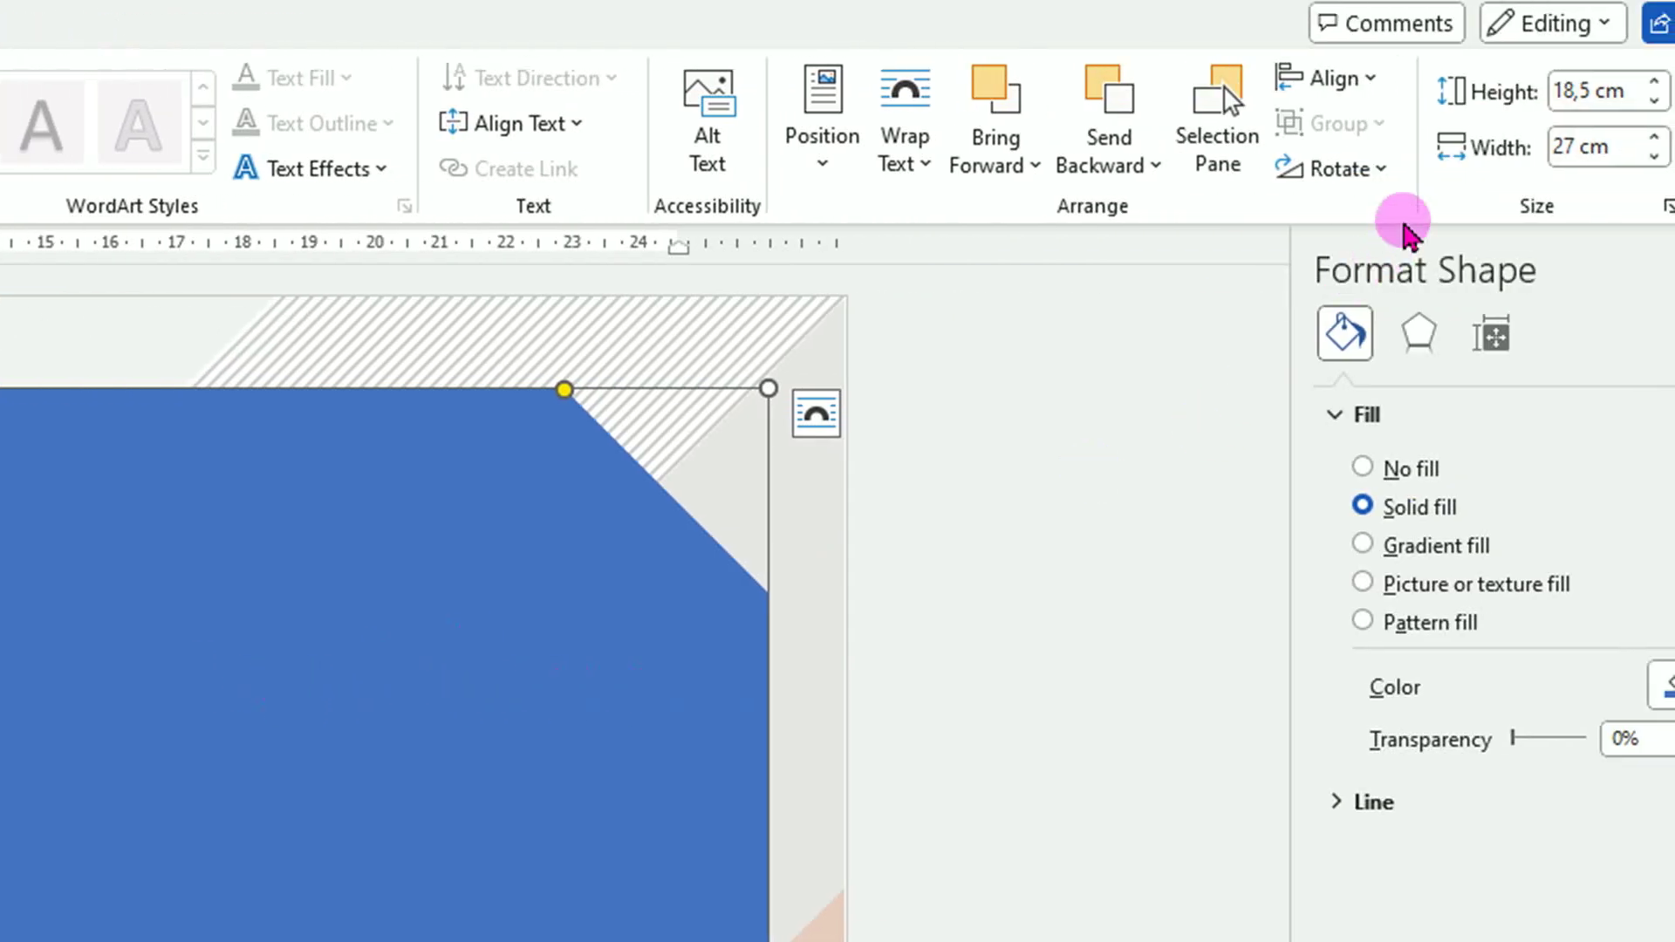
left_click(1382, 170)
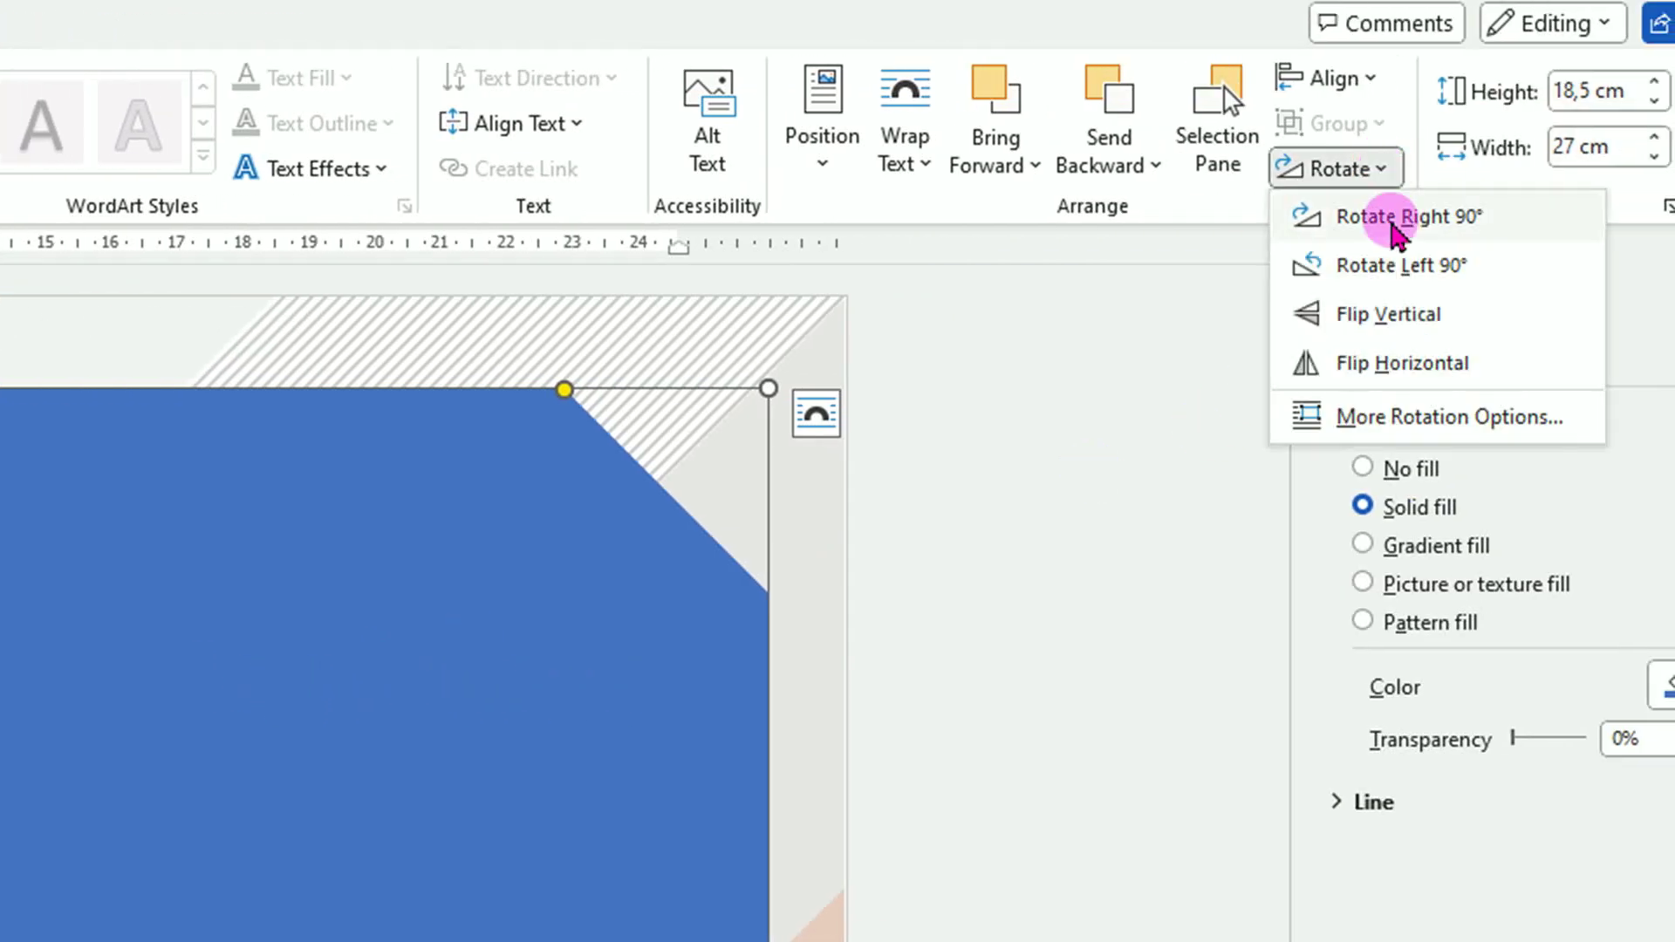
left_click(1406, 366)
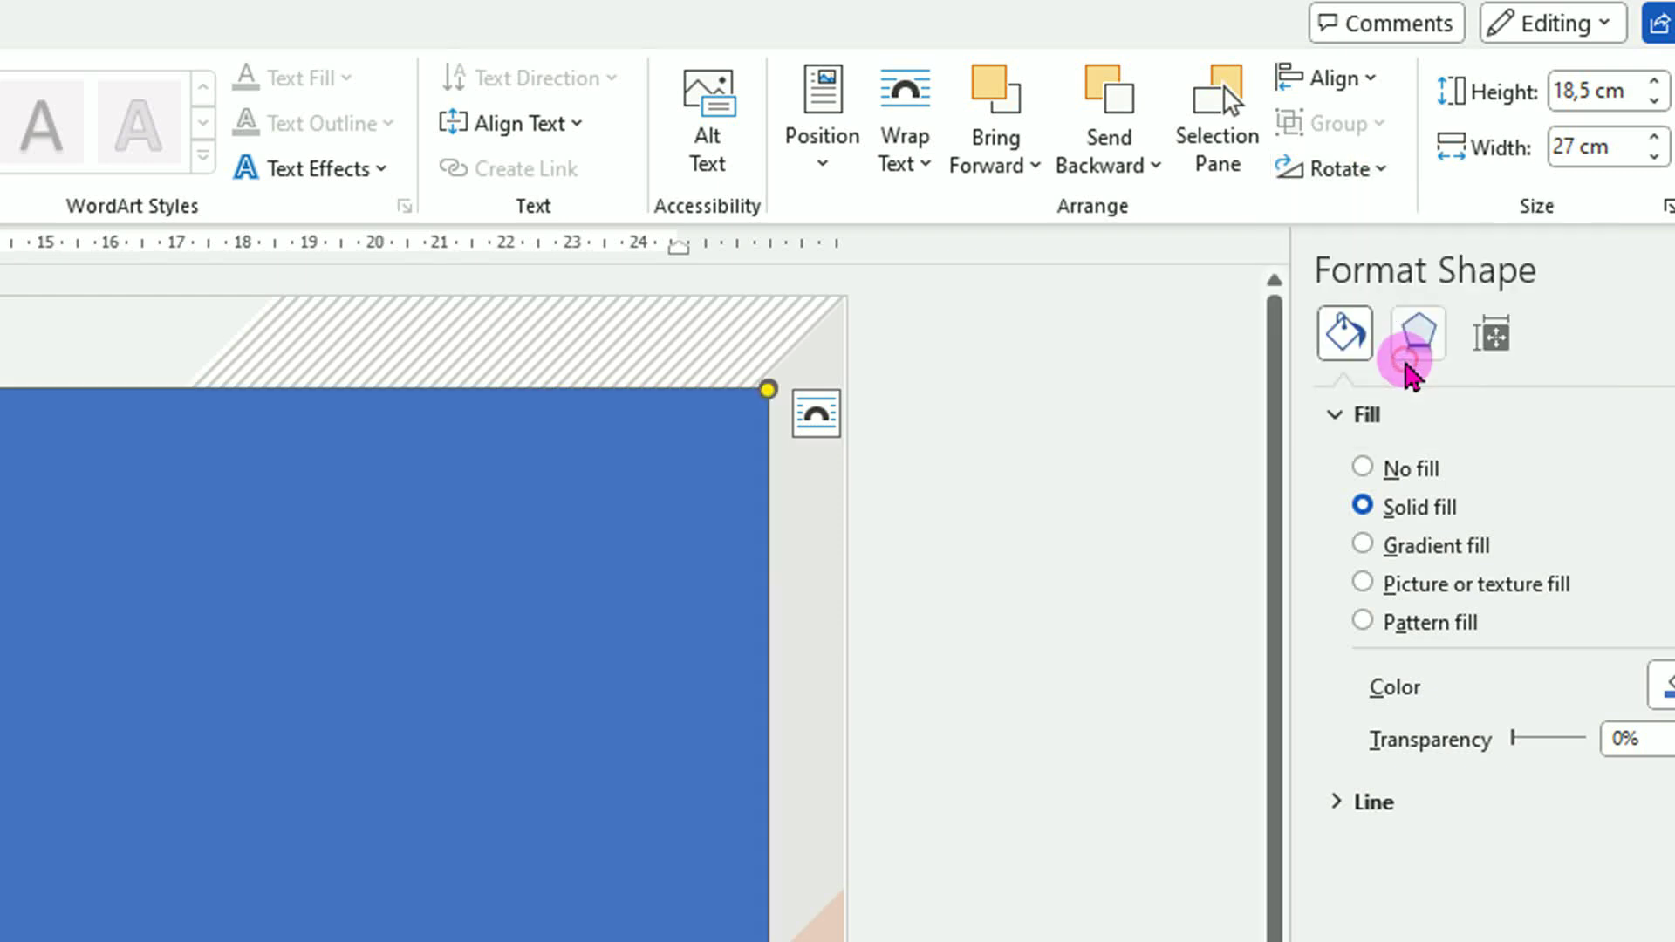
- Align the snipped rectangle to the center and middle relative to the margins
left_click(1370, 79)
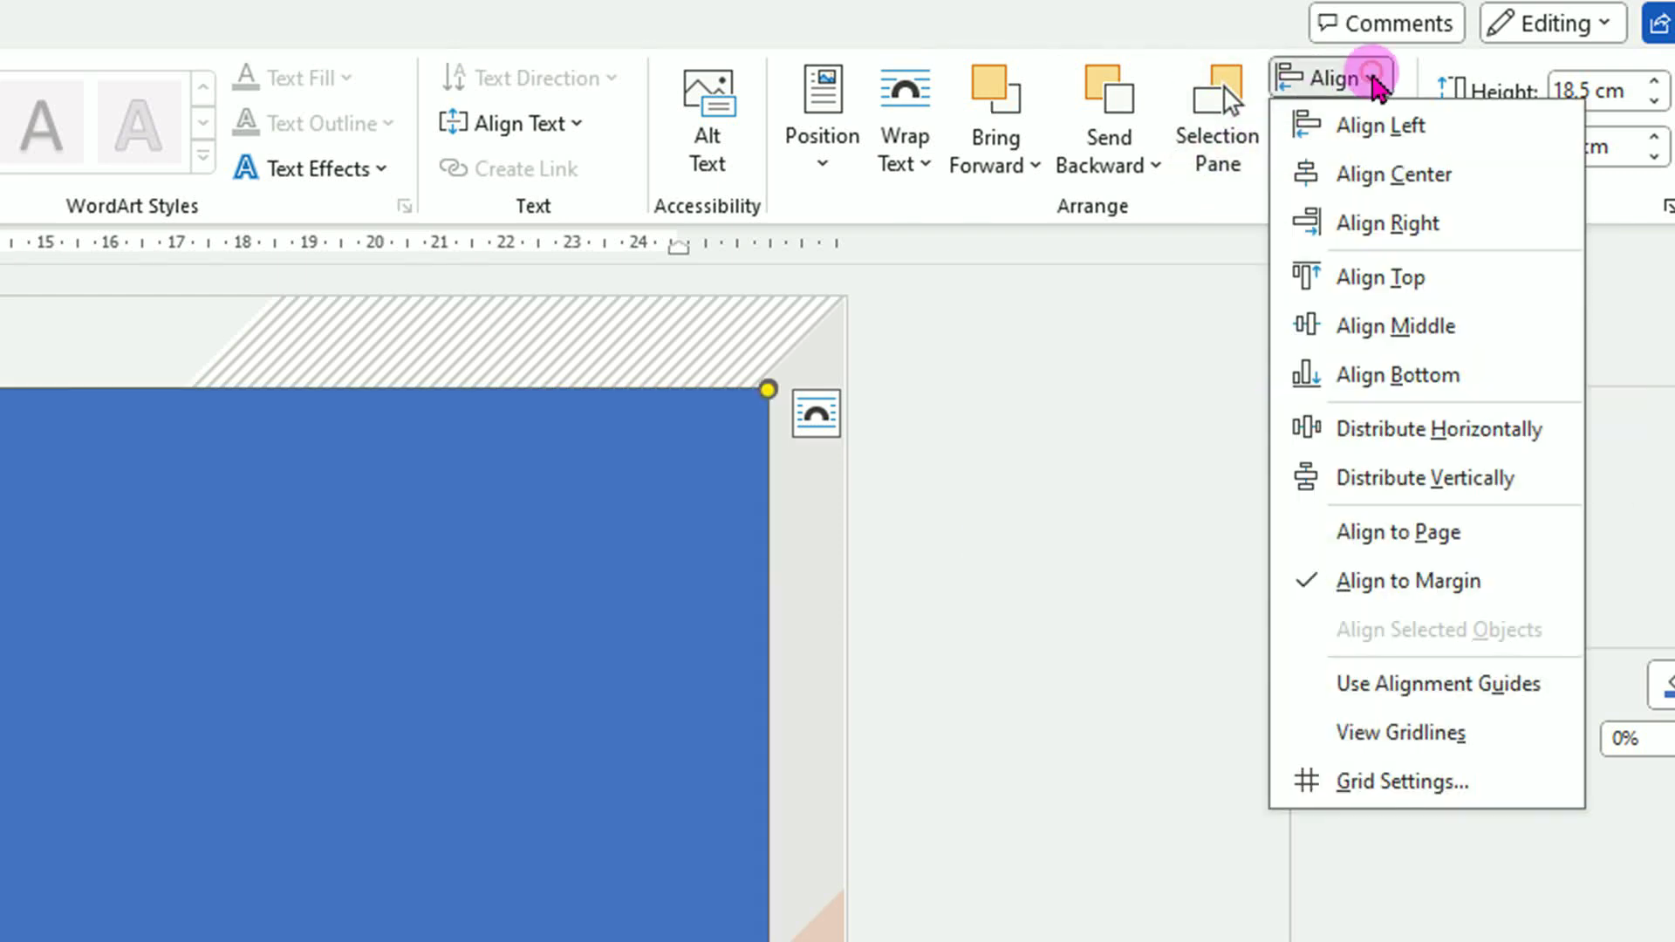
left_click(1398, 177)
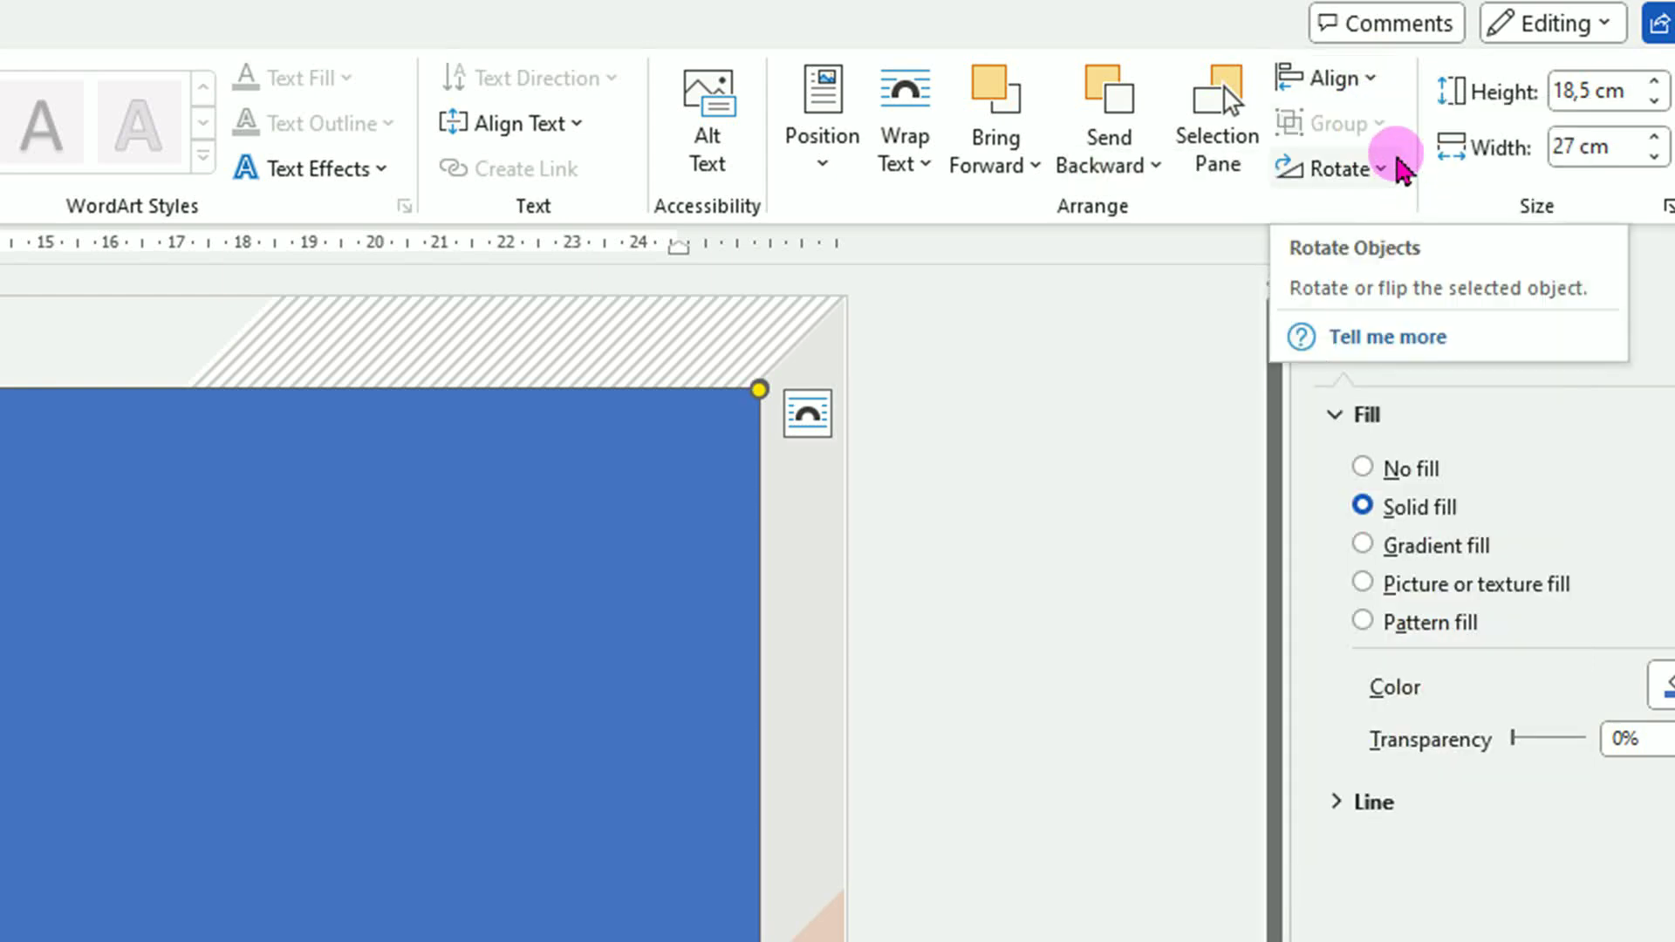
left_click(1375, 80)
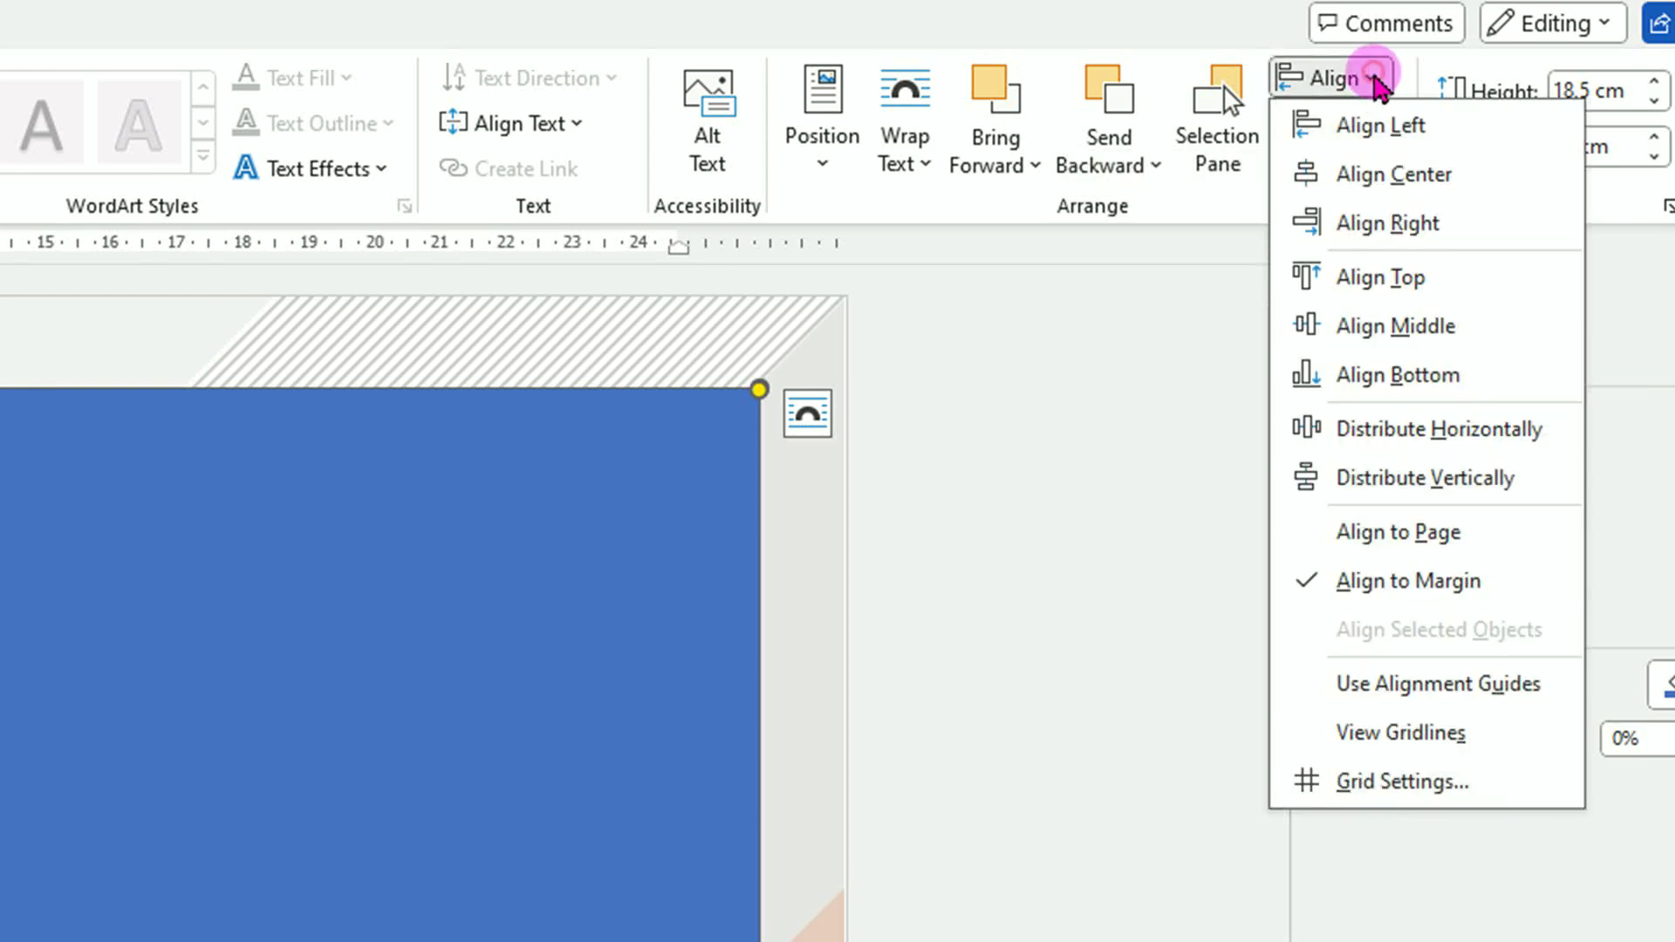
left_click(1394, 325)
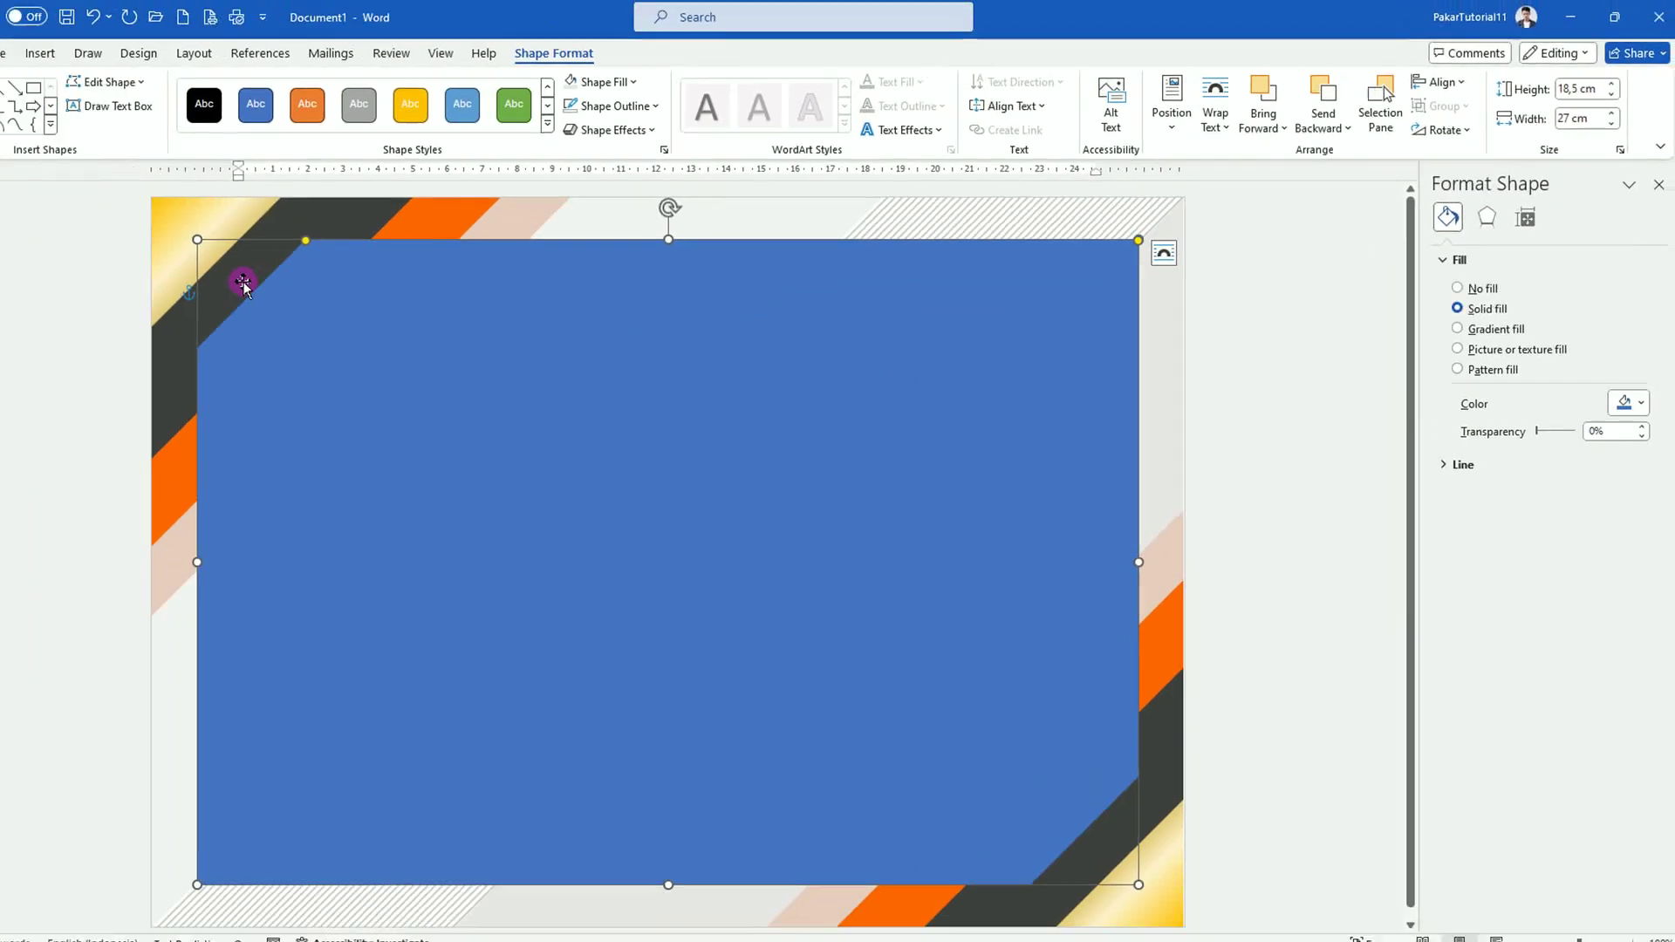
- Reduce the size of the rectangle's two snipped corners and fill the shape with white
left_click_drag(271, 232, 383, 243)
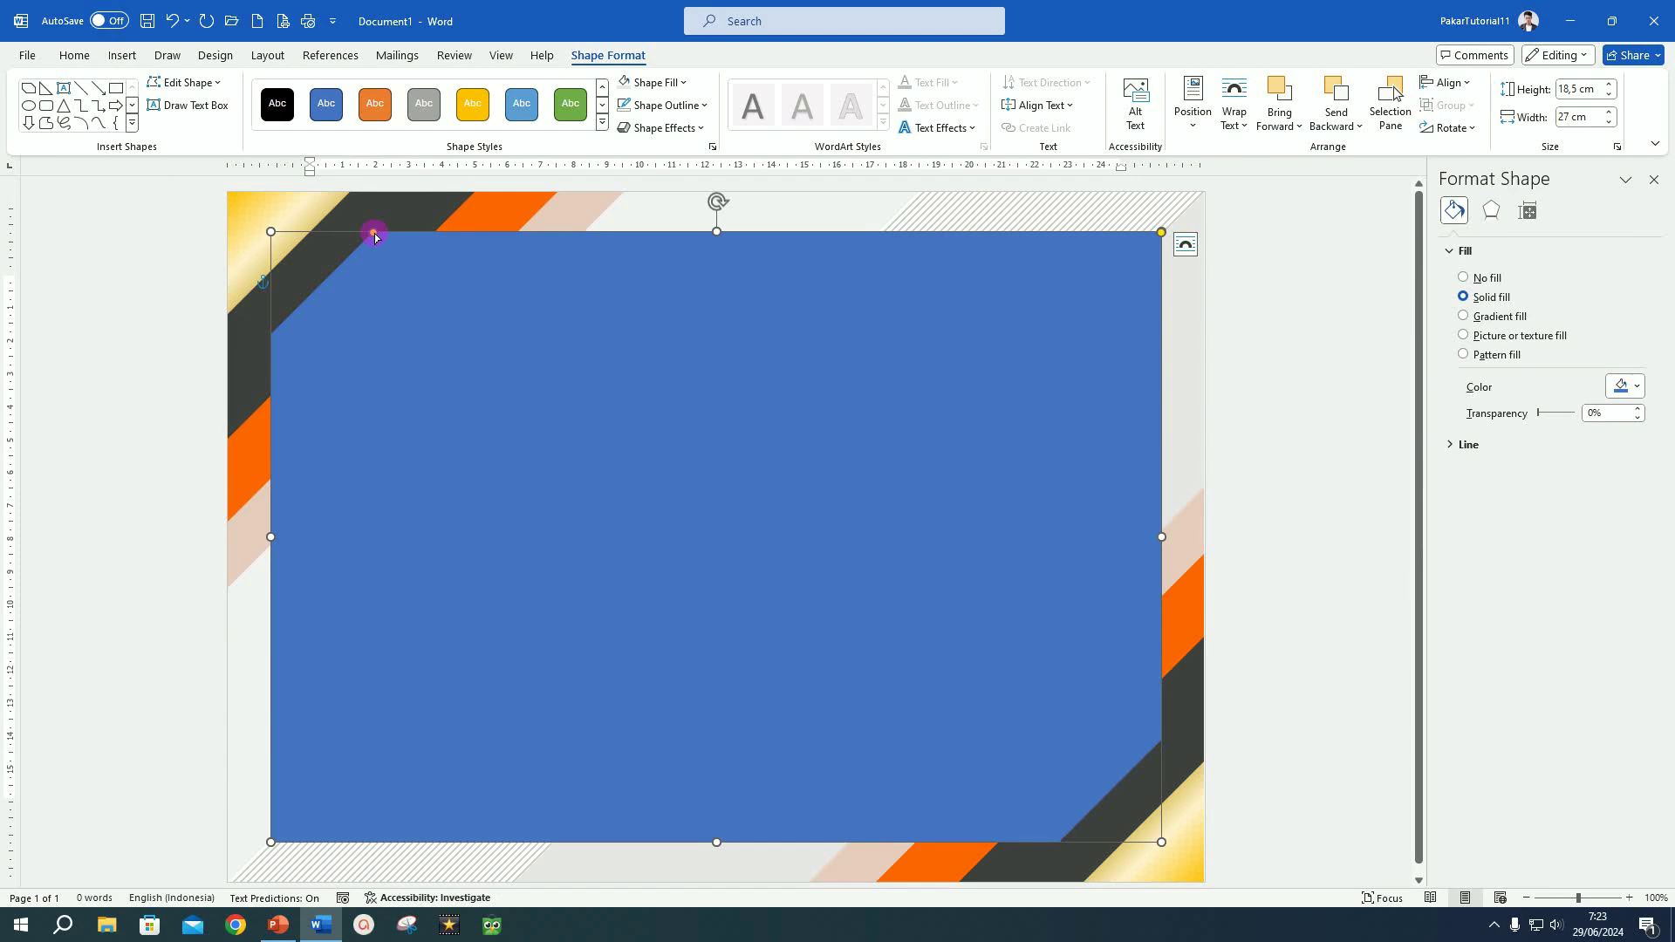
left_click_drag(374, 232, 340, 228)
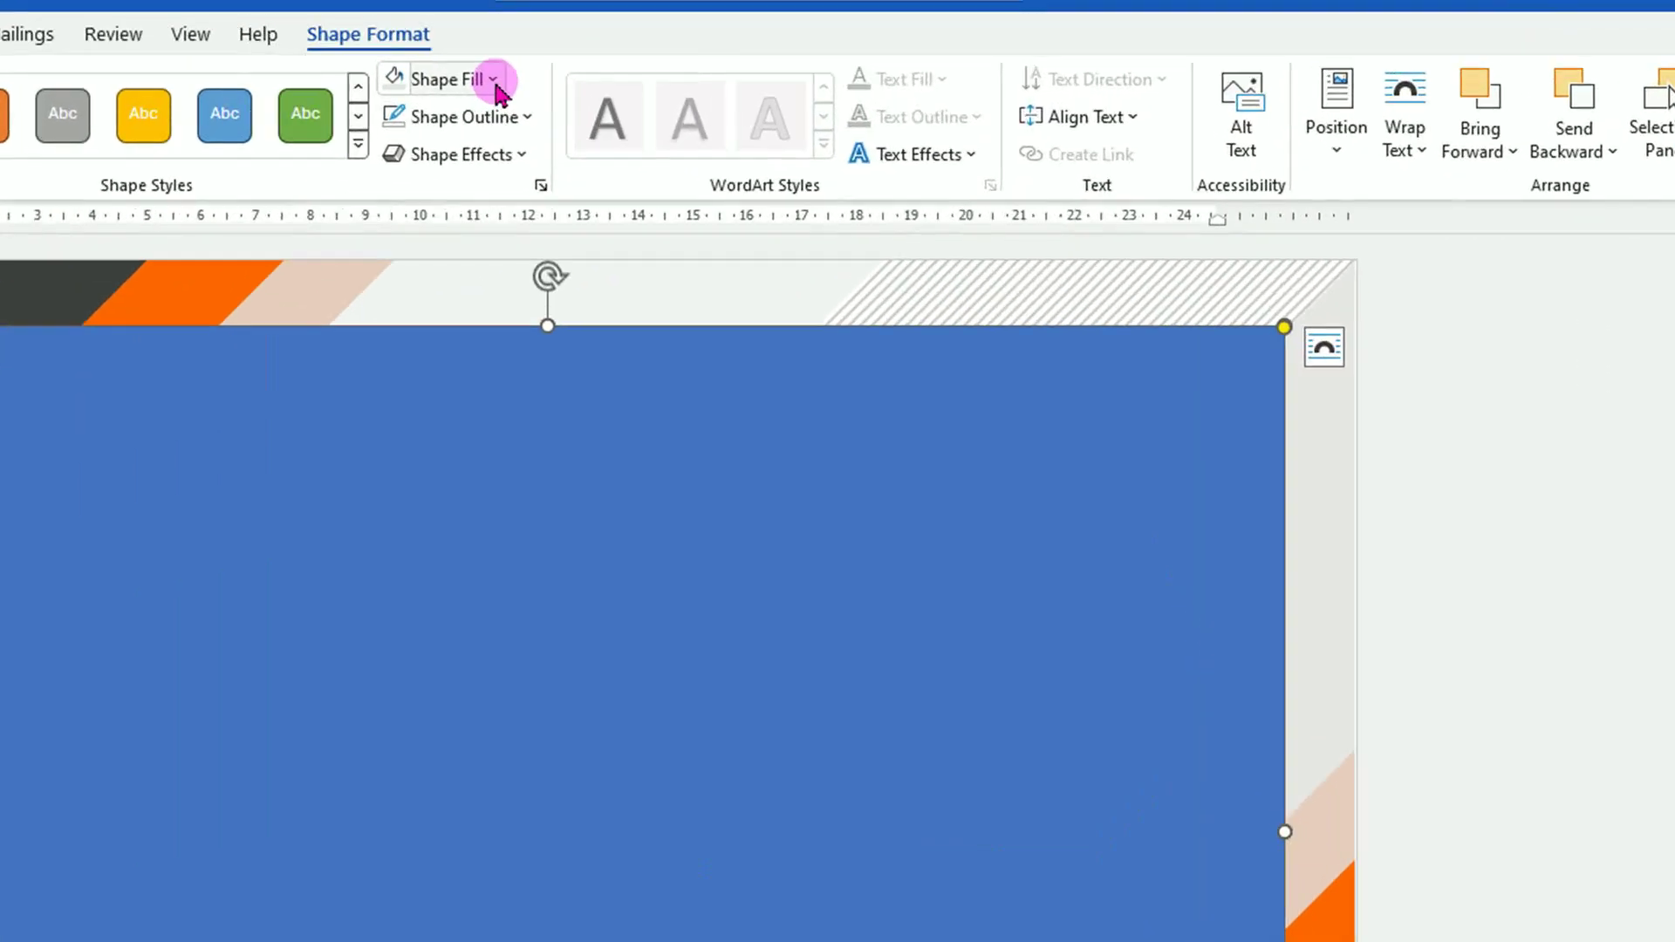
left_click(674, 83)
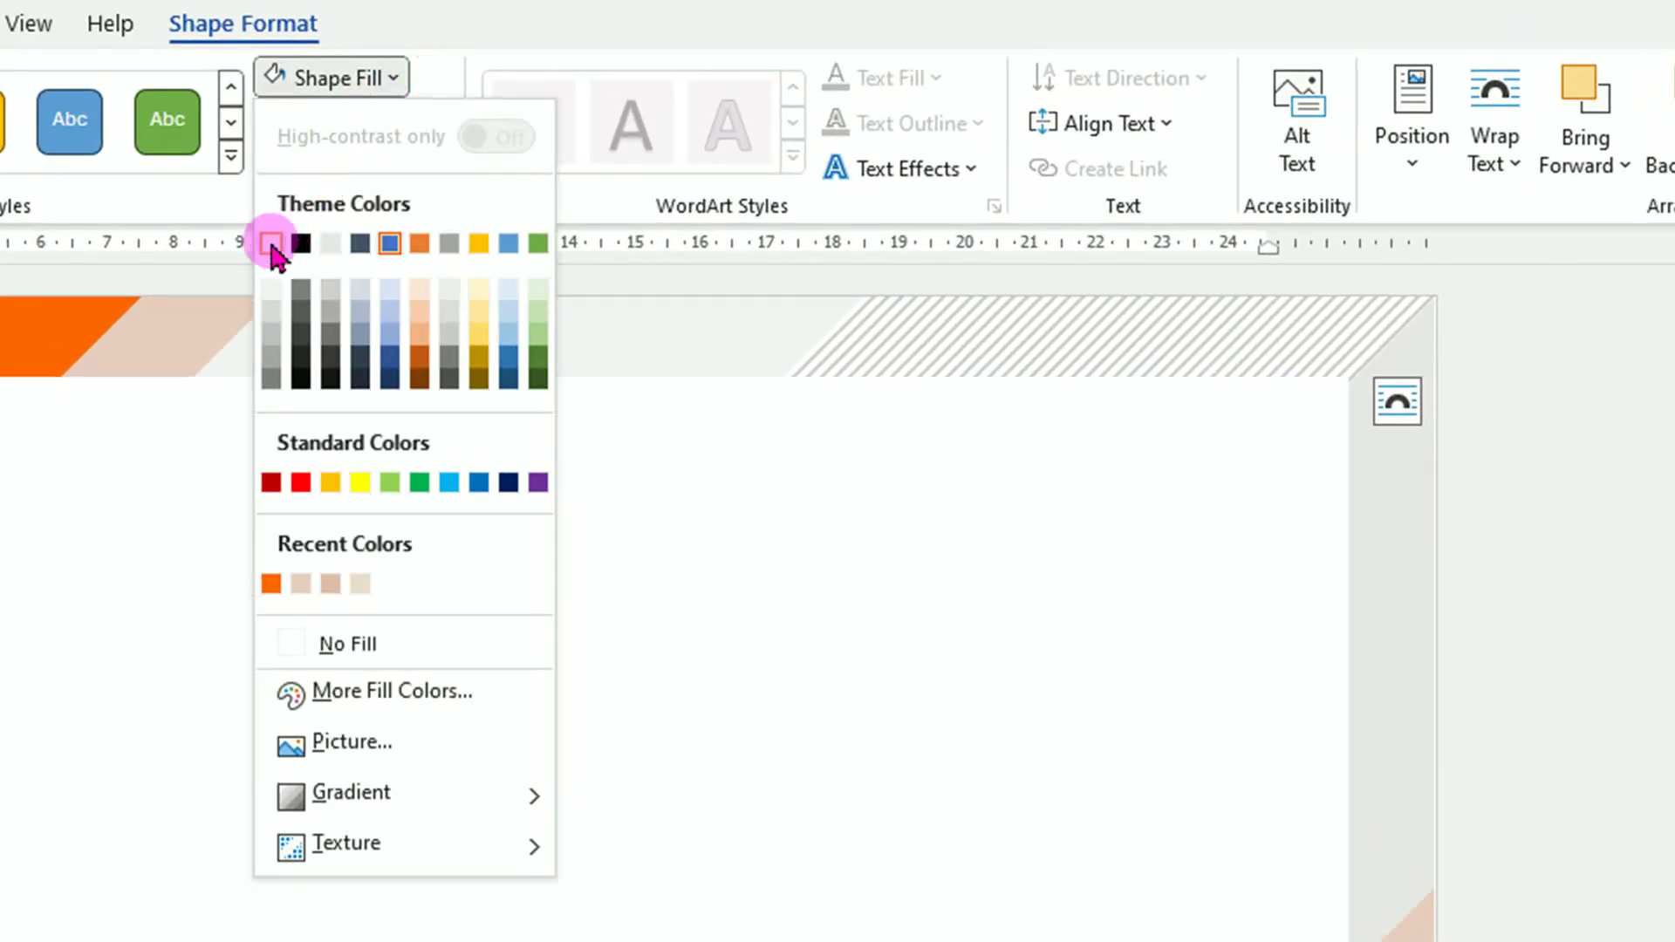
left_click(270, 242)
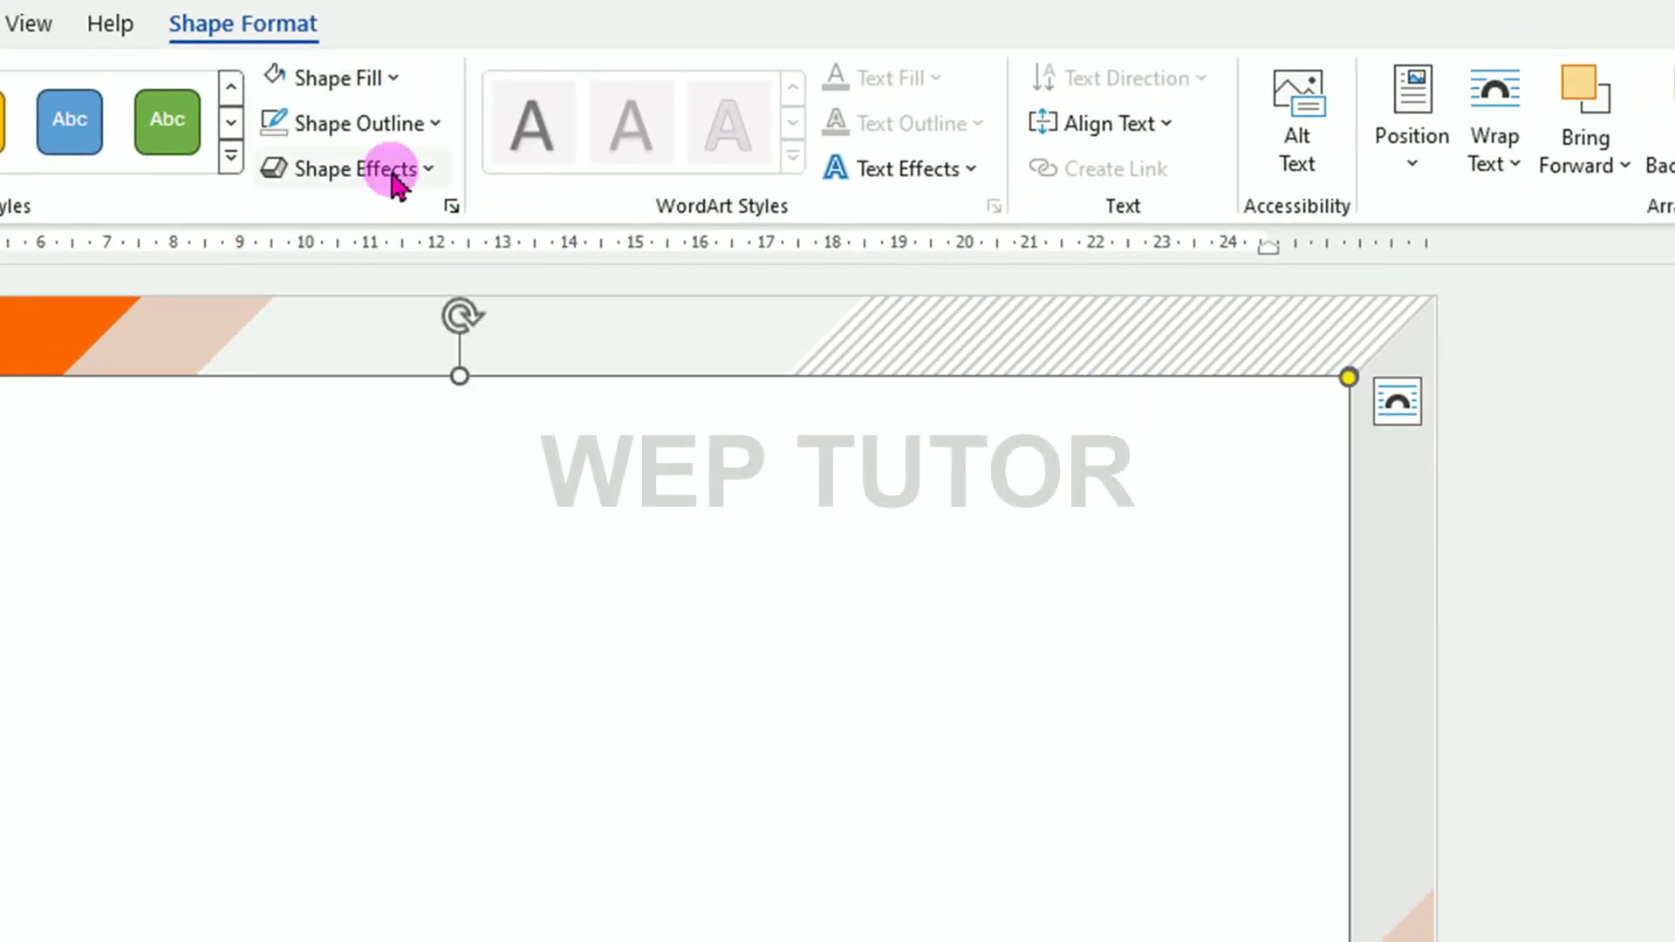
- Apply the Inside: Center inner shadow to the white snipped rectangle
left_click(422, 173)
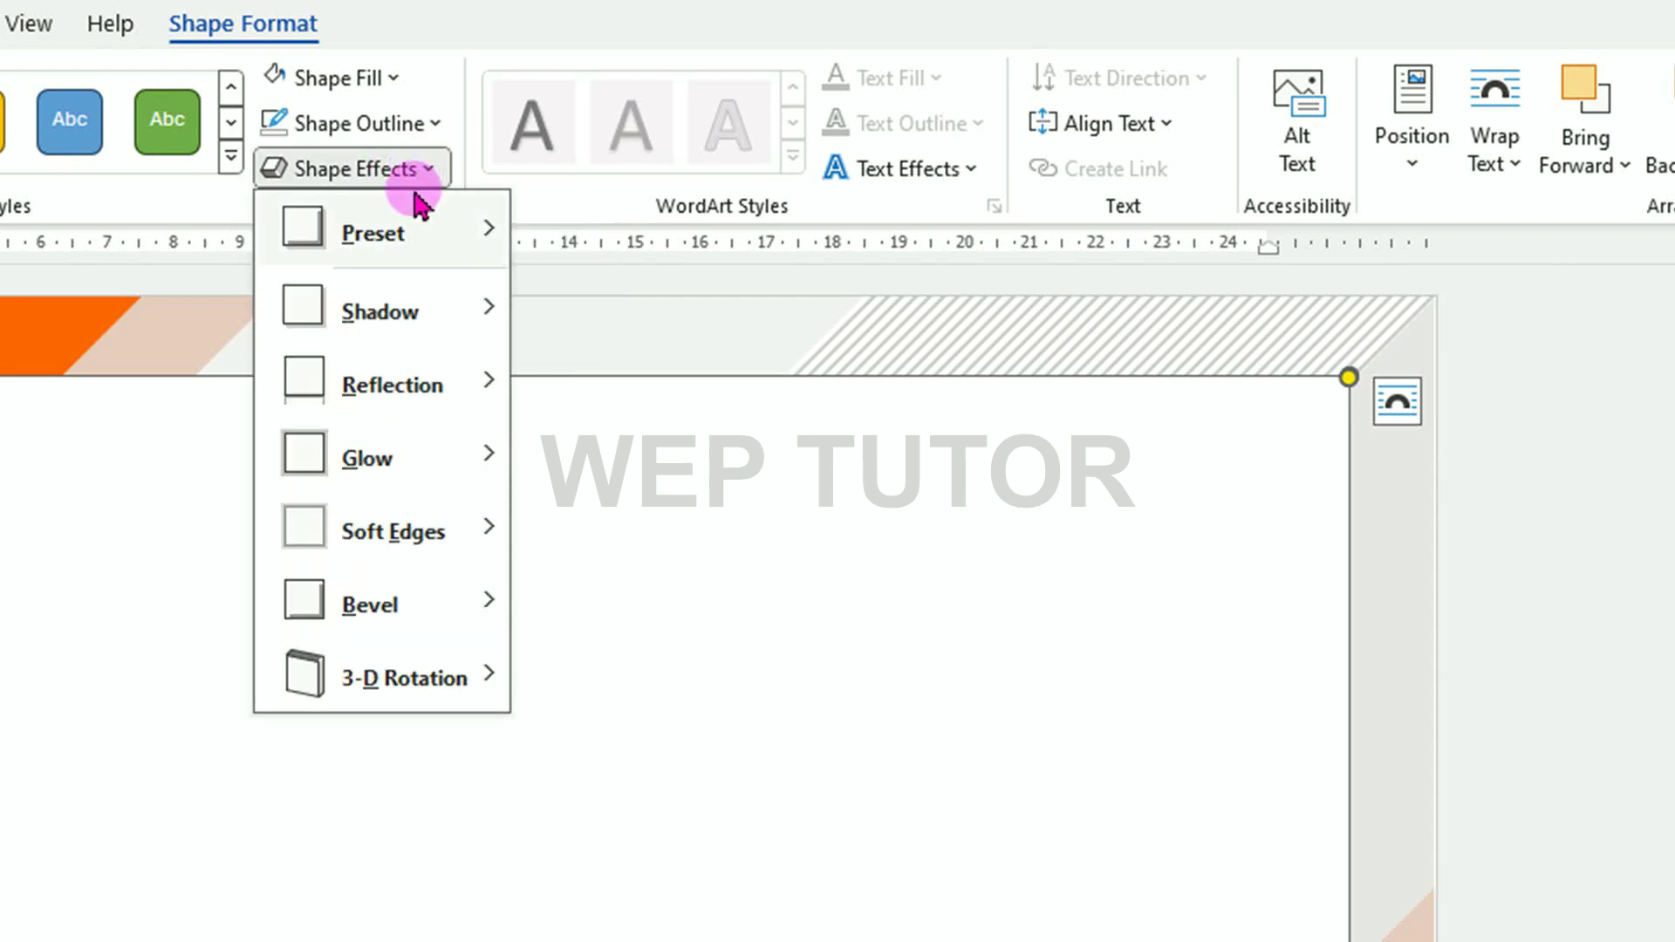
mouse_move(410, 316)
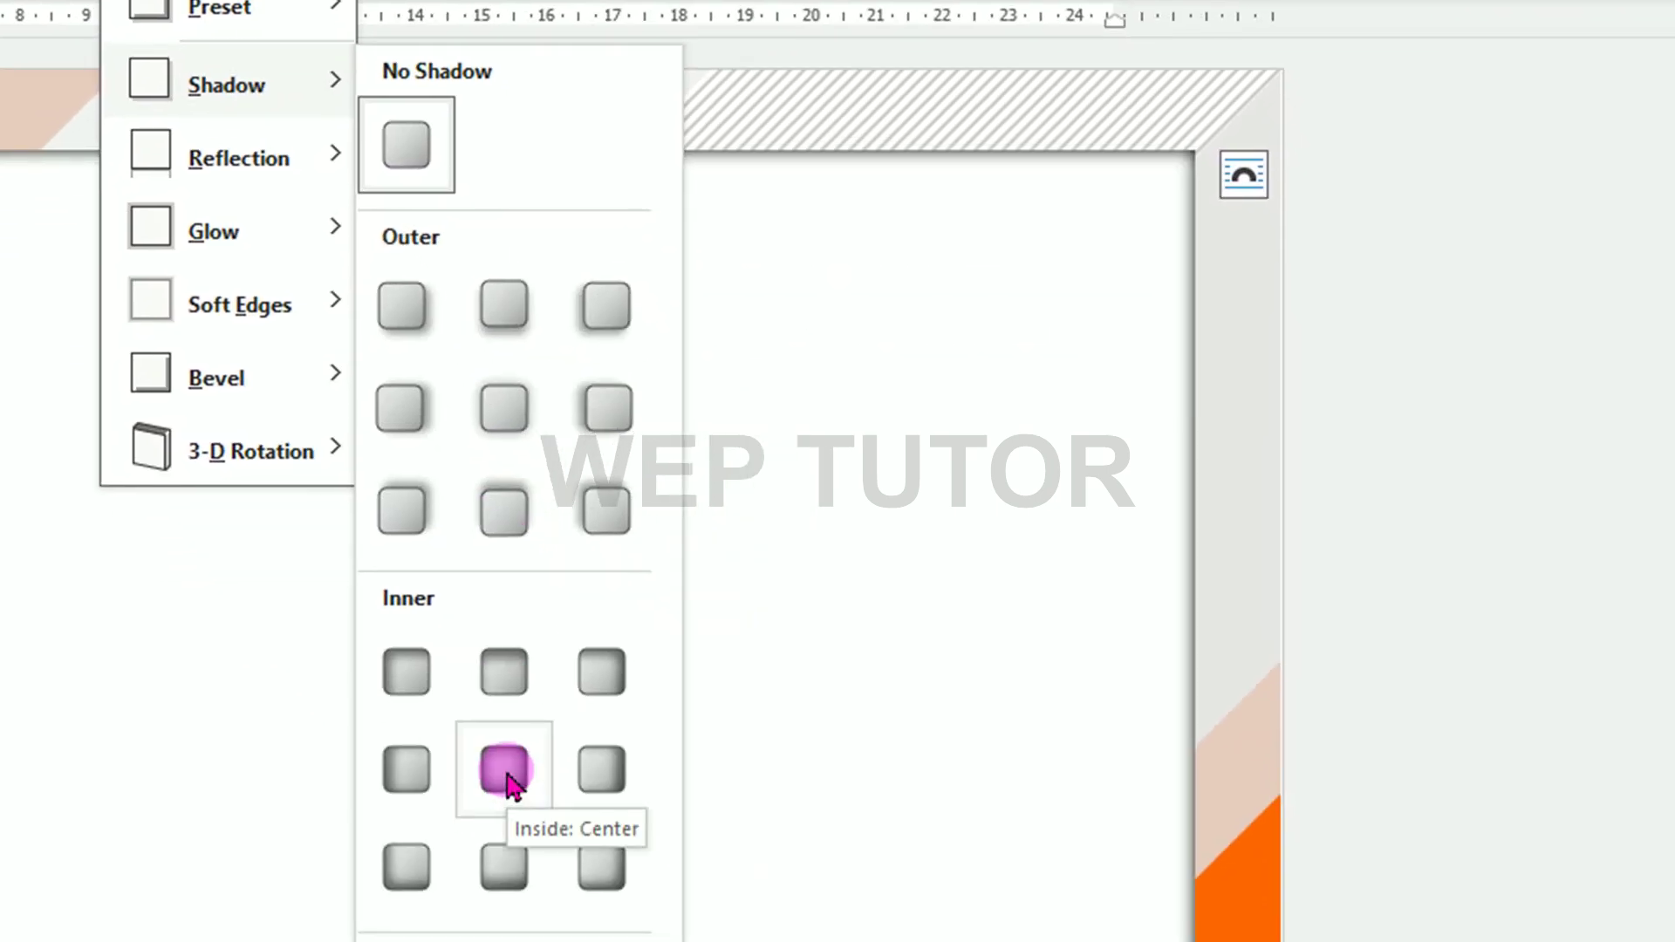
left_click(510, 783)
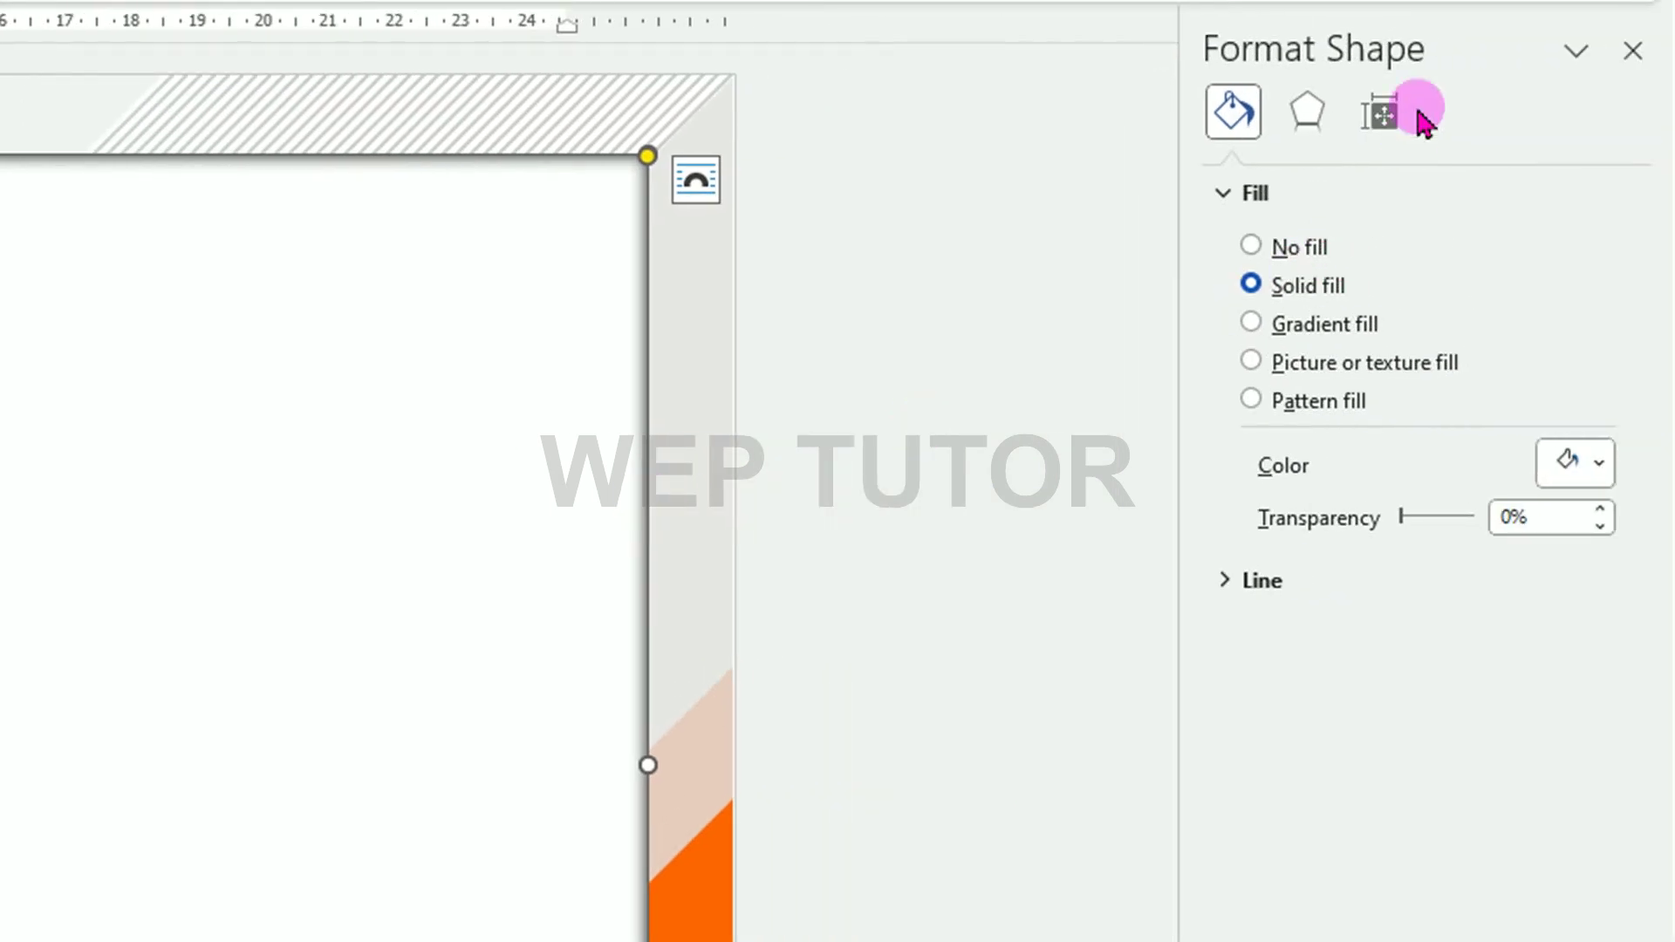
- Change the snipped rectangle's shadow color to a dark gray shade of the white theme color
left_click(1311, 122)
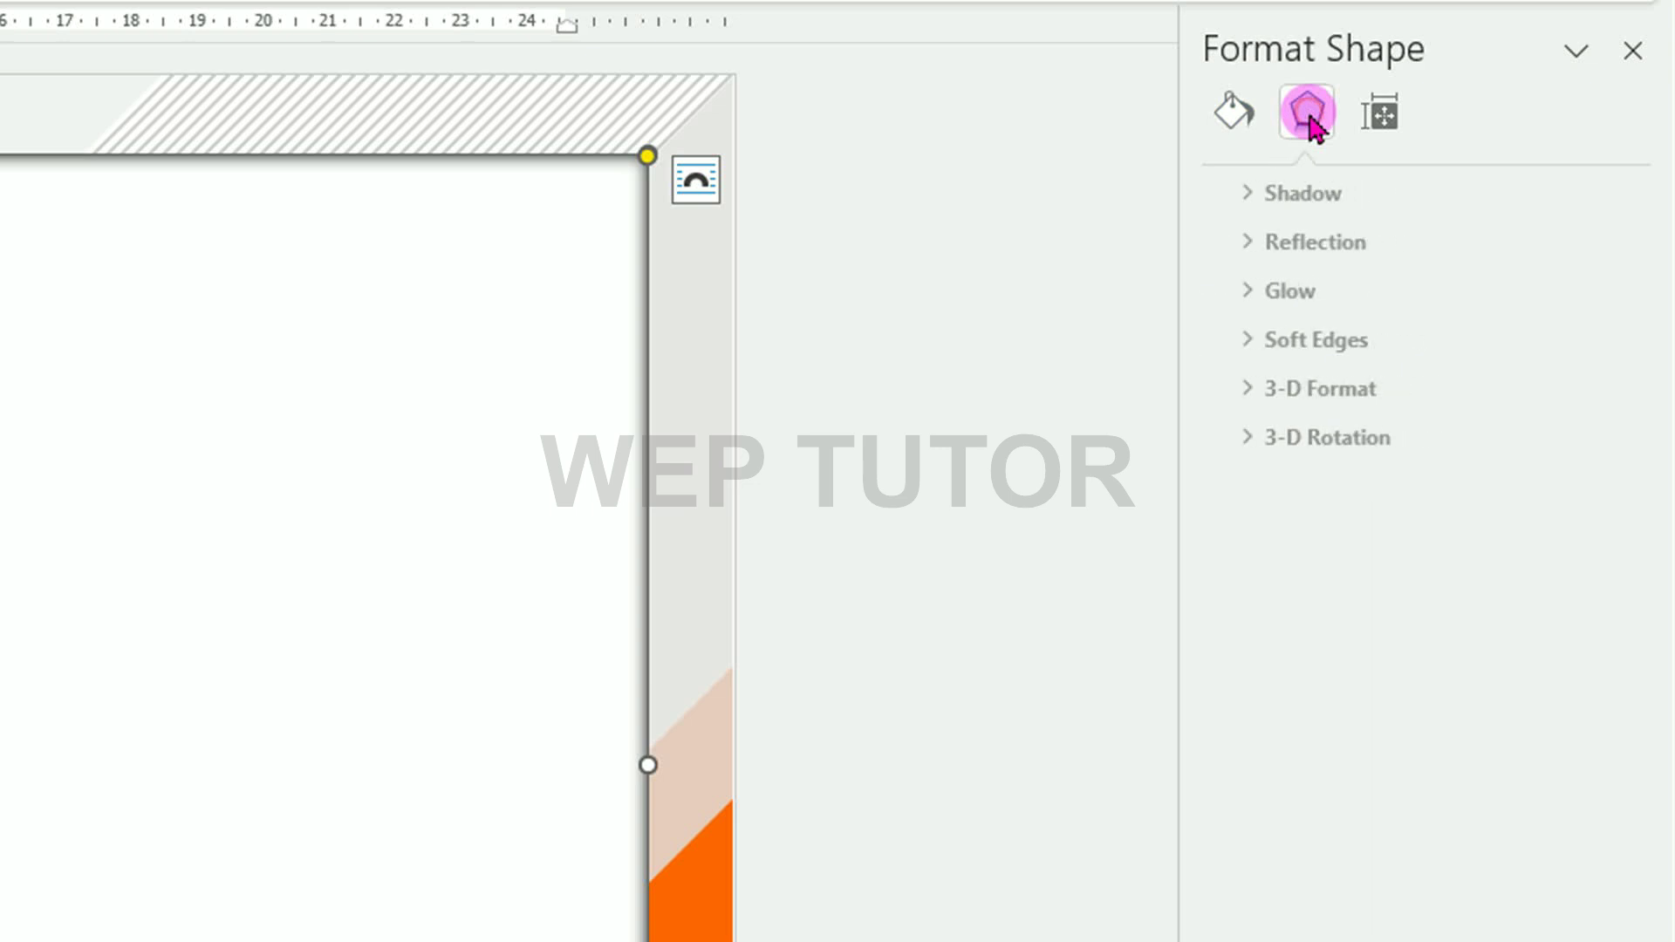
left_click(1314, 195)
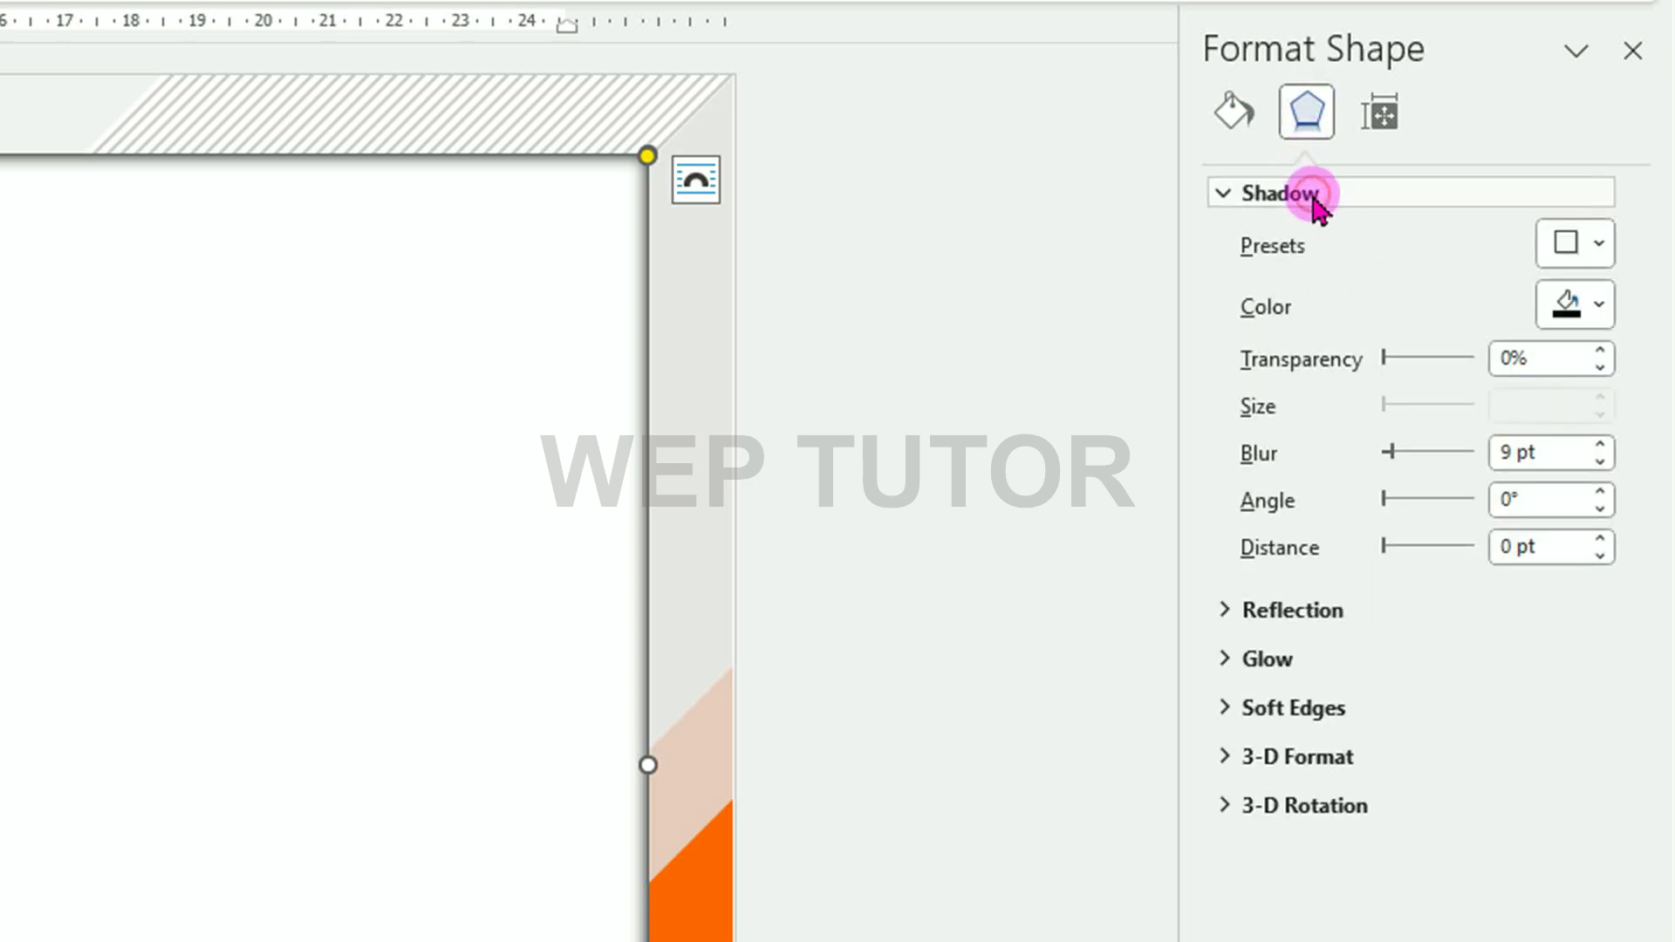
left_click(1600, 304)
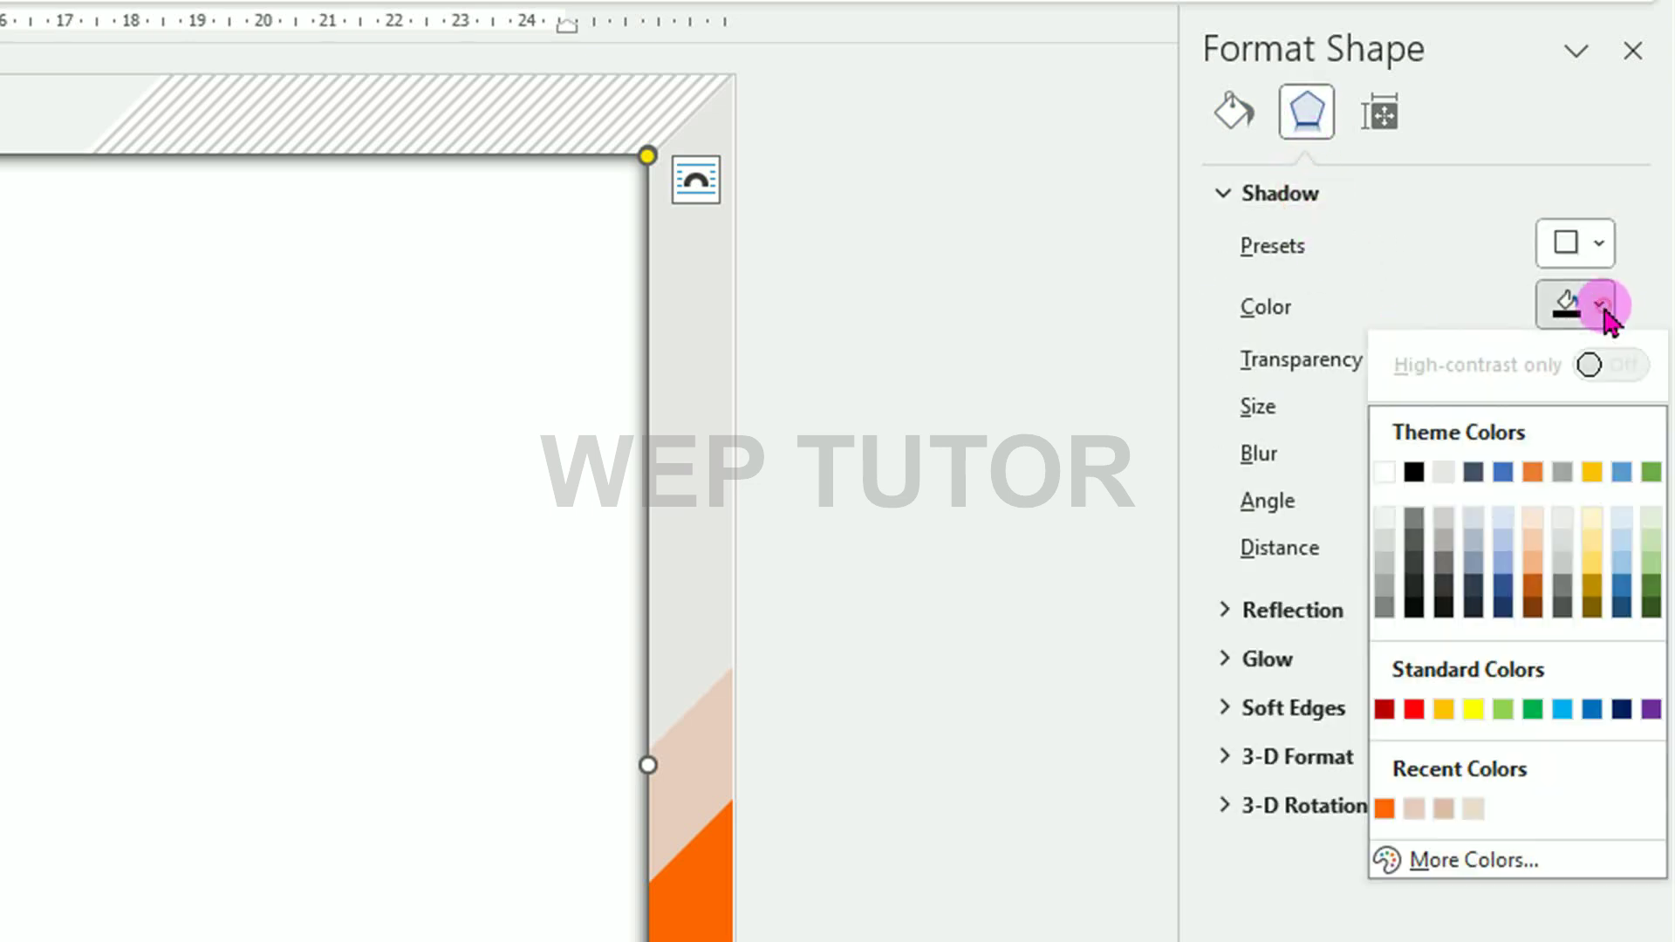
left_click(1383, 602)
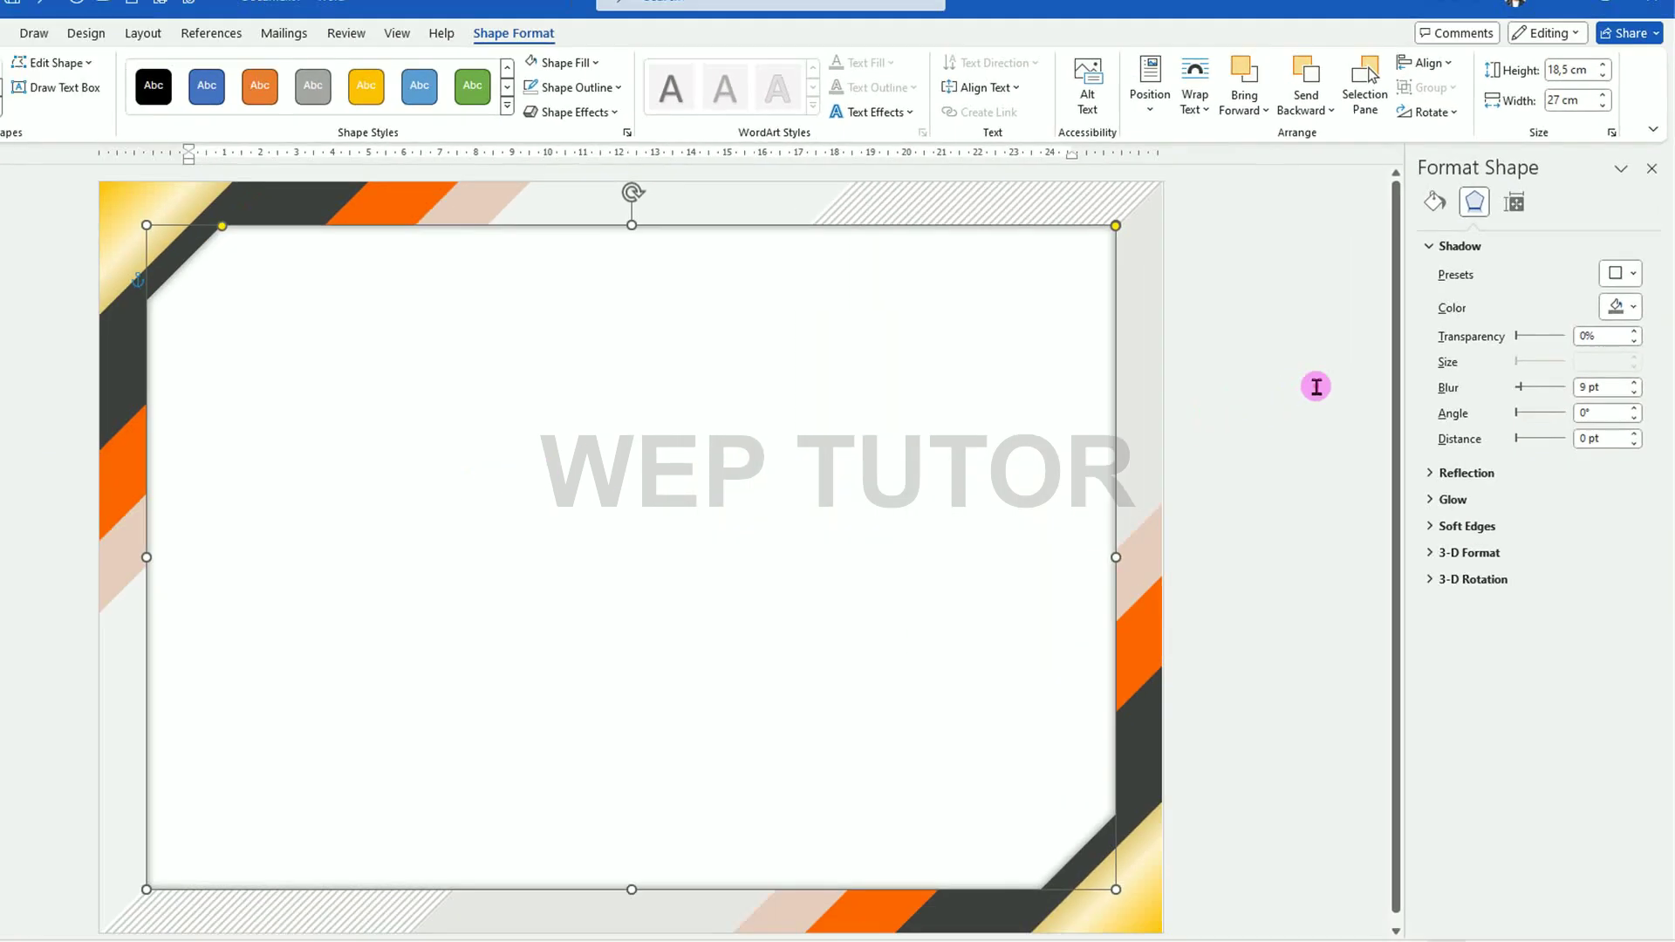
- Insert a plain black WordArt text box and move it to the upper middle of the white panel
left_click(1015, 449)
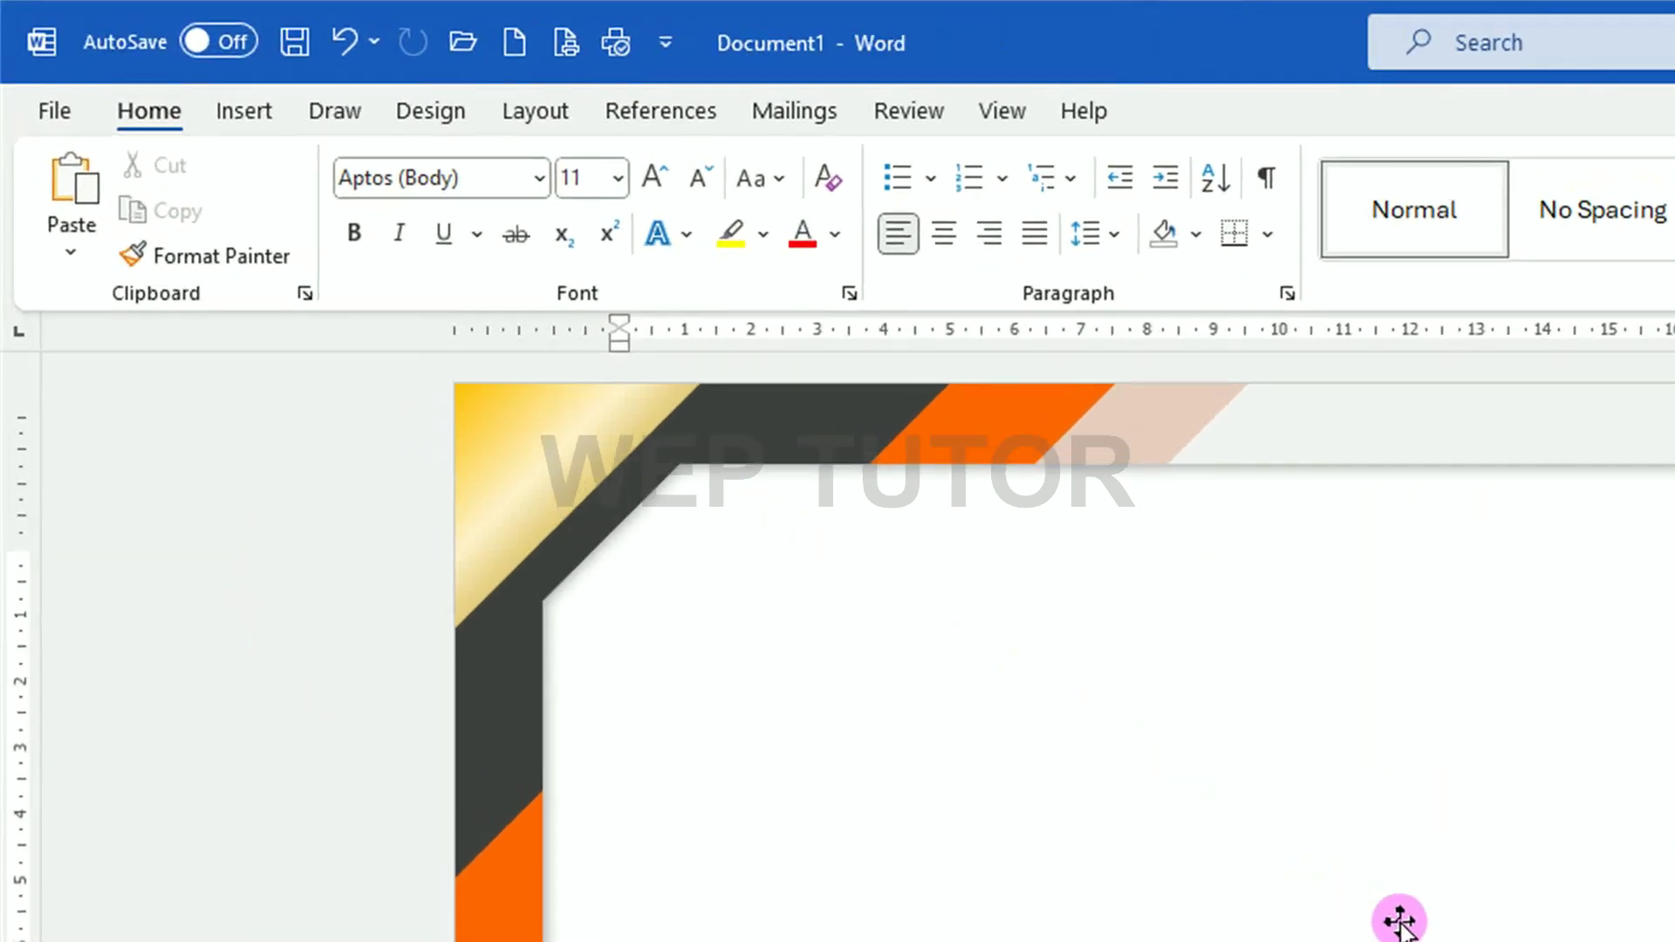
left_click(247, 111)
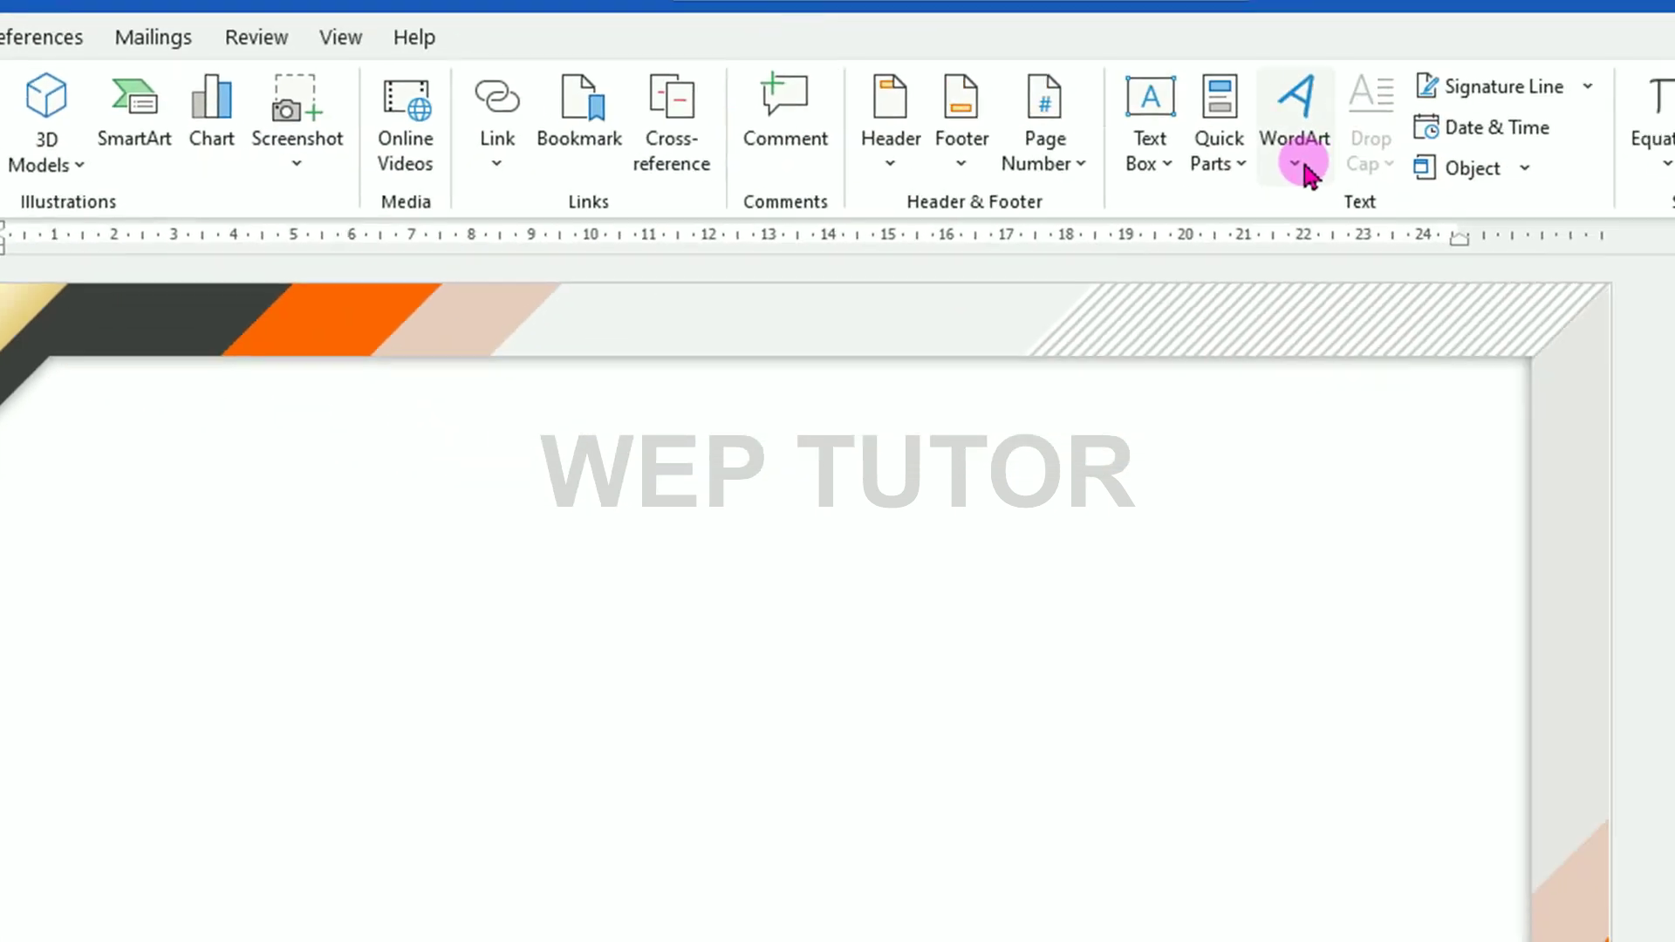
left_click(1306, 170)
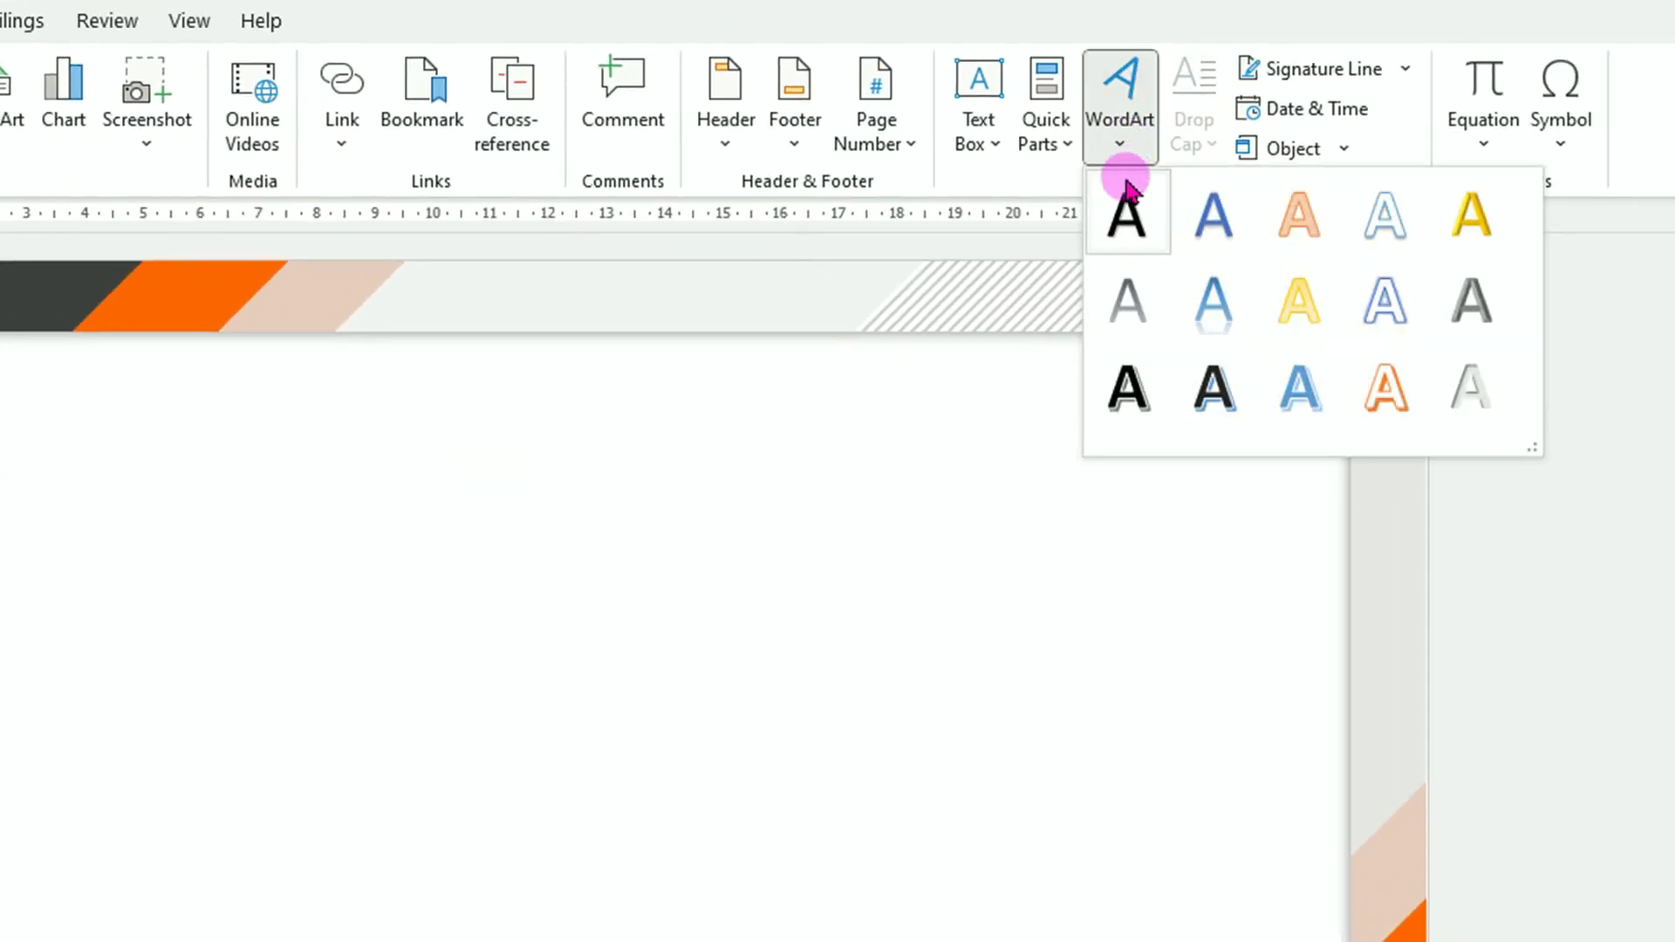
left_click(1127, 217)
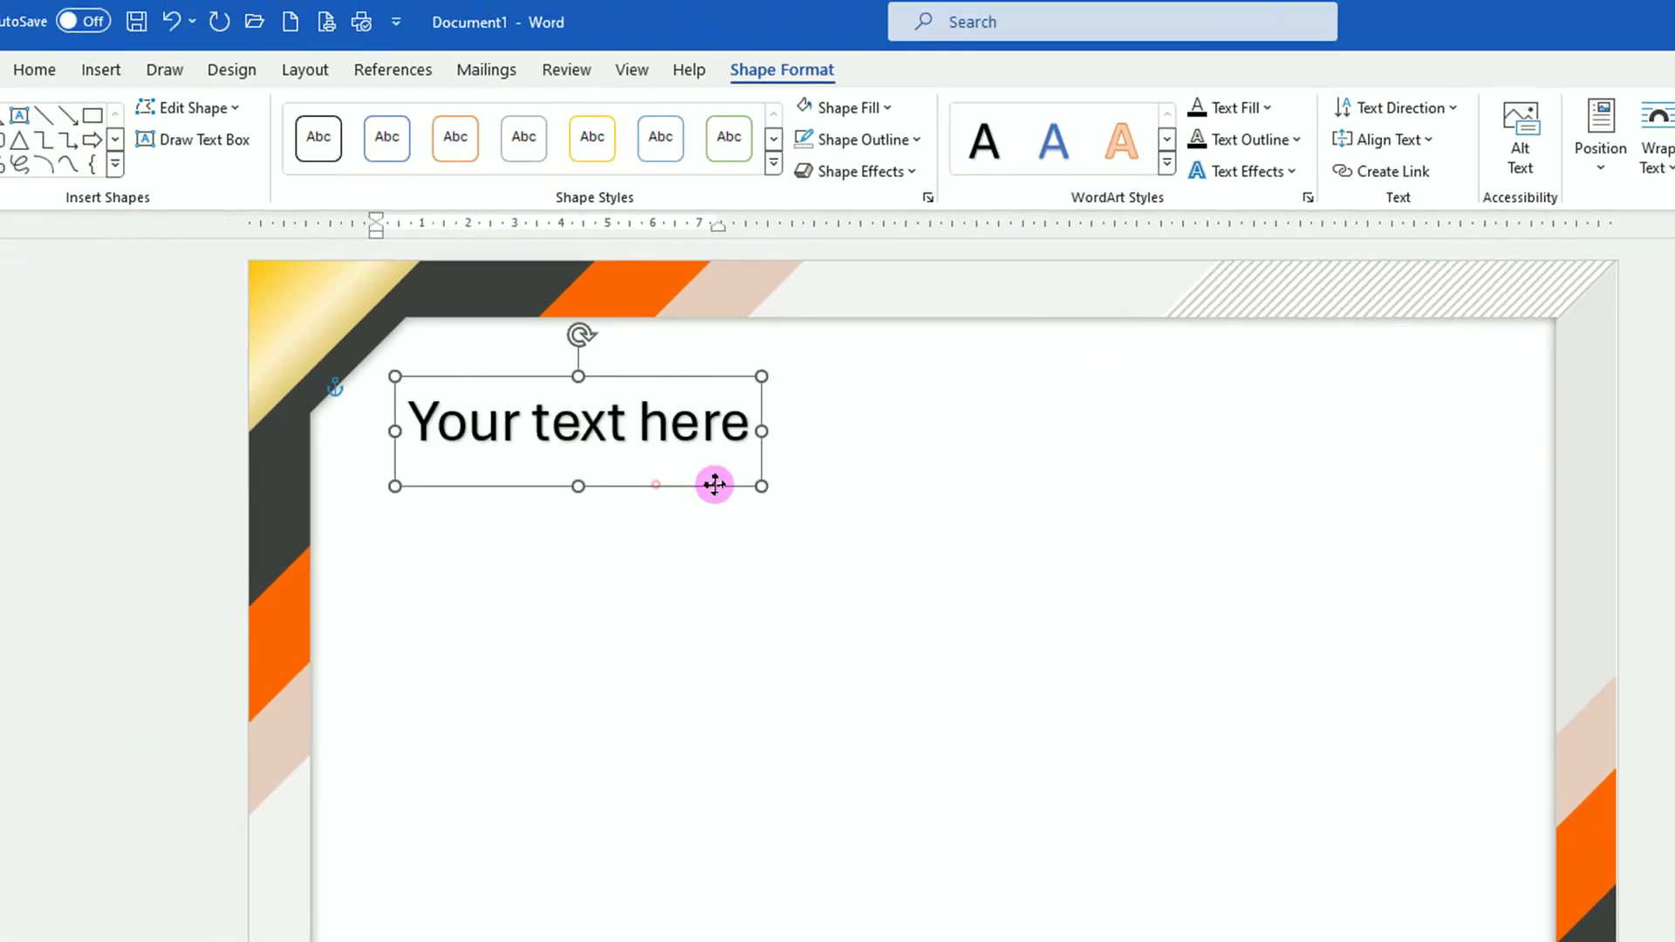
left_click_drag(220, 550, 666, 545)
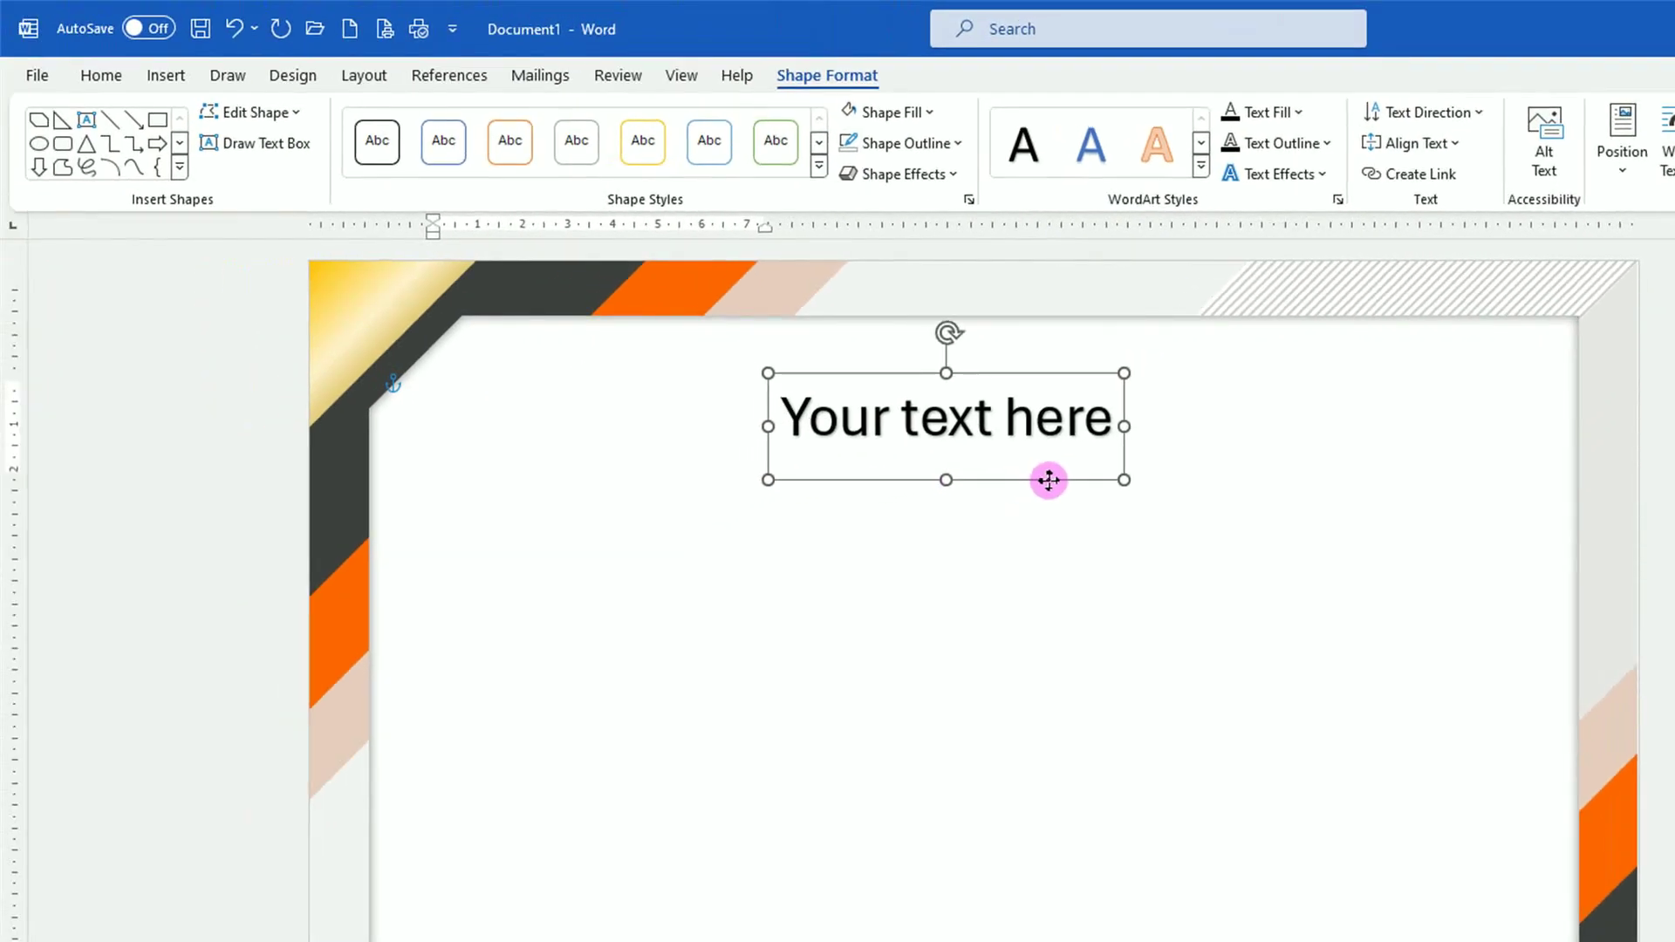
- Replace the WordArt placeholder text with "Sertifikat" and place a duplicate of the text box directly below it
left_click(796, 417)
left_click_drag(790, 417, 1447, 415)
type("Sertifikat")
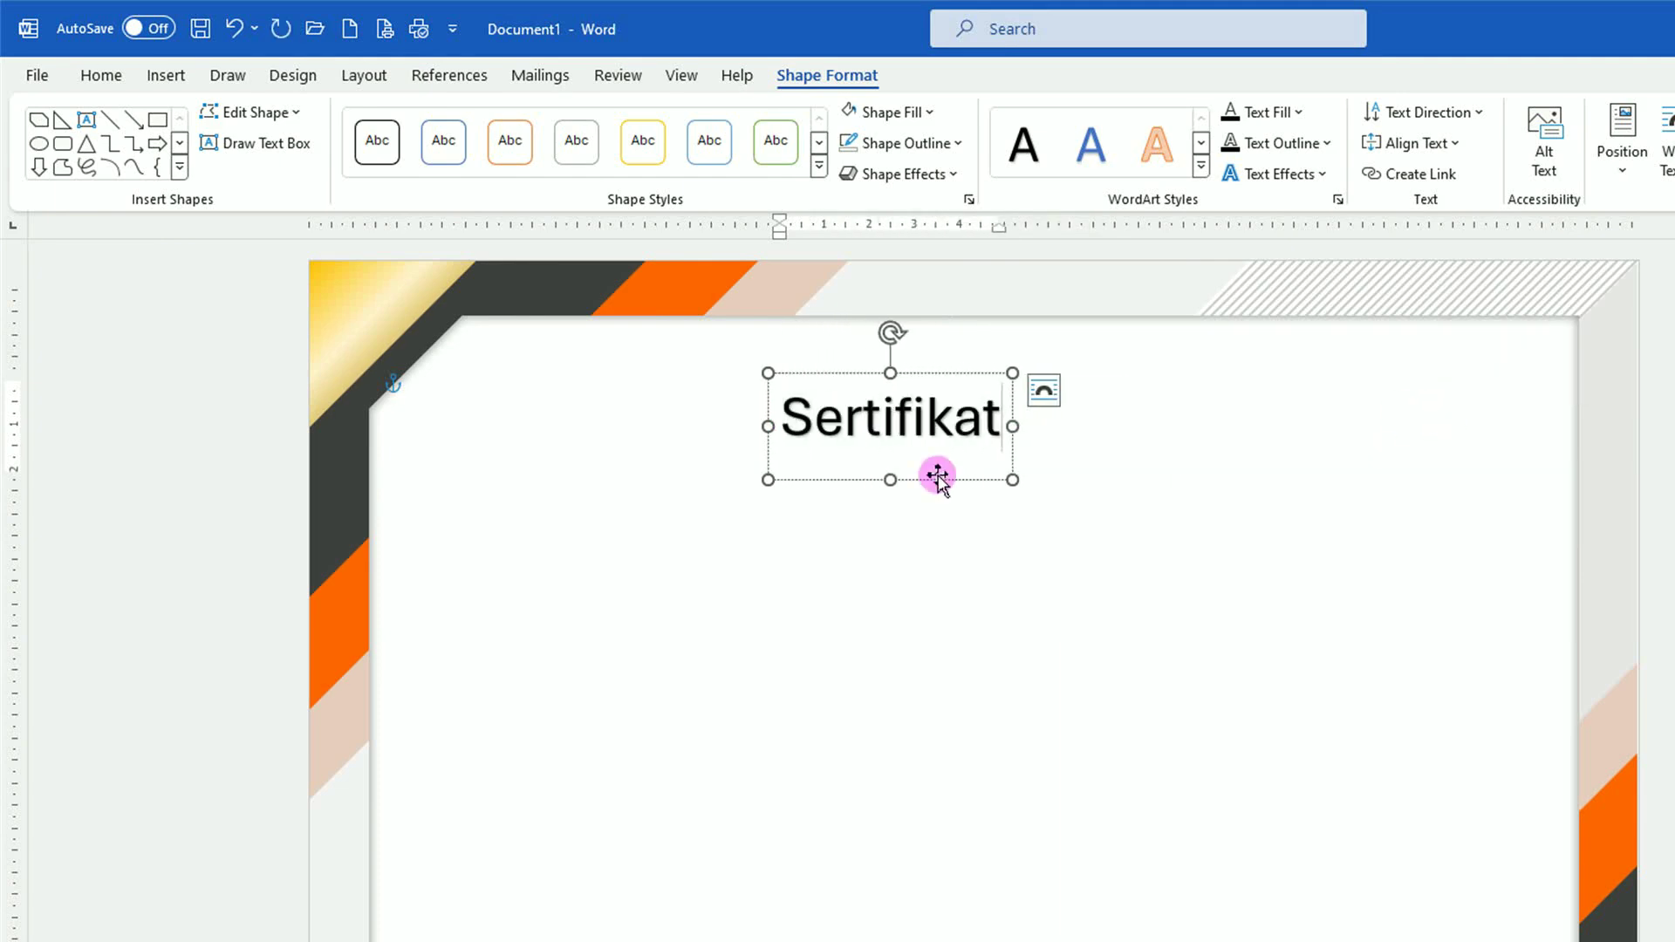
key("ctrl+d")
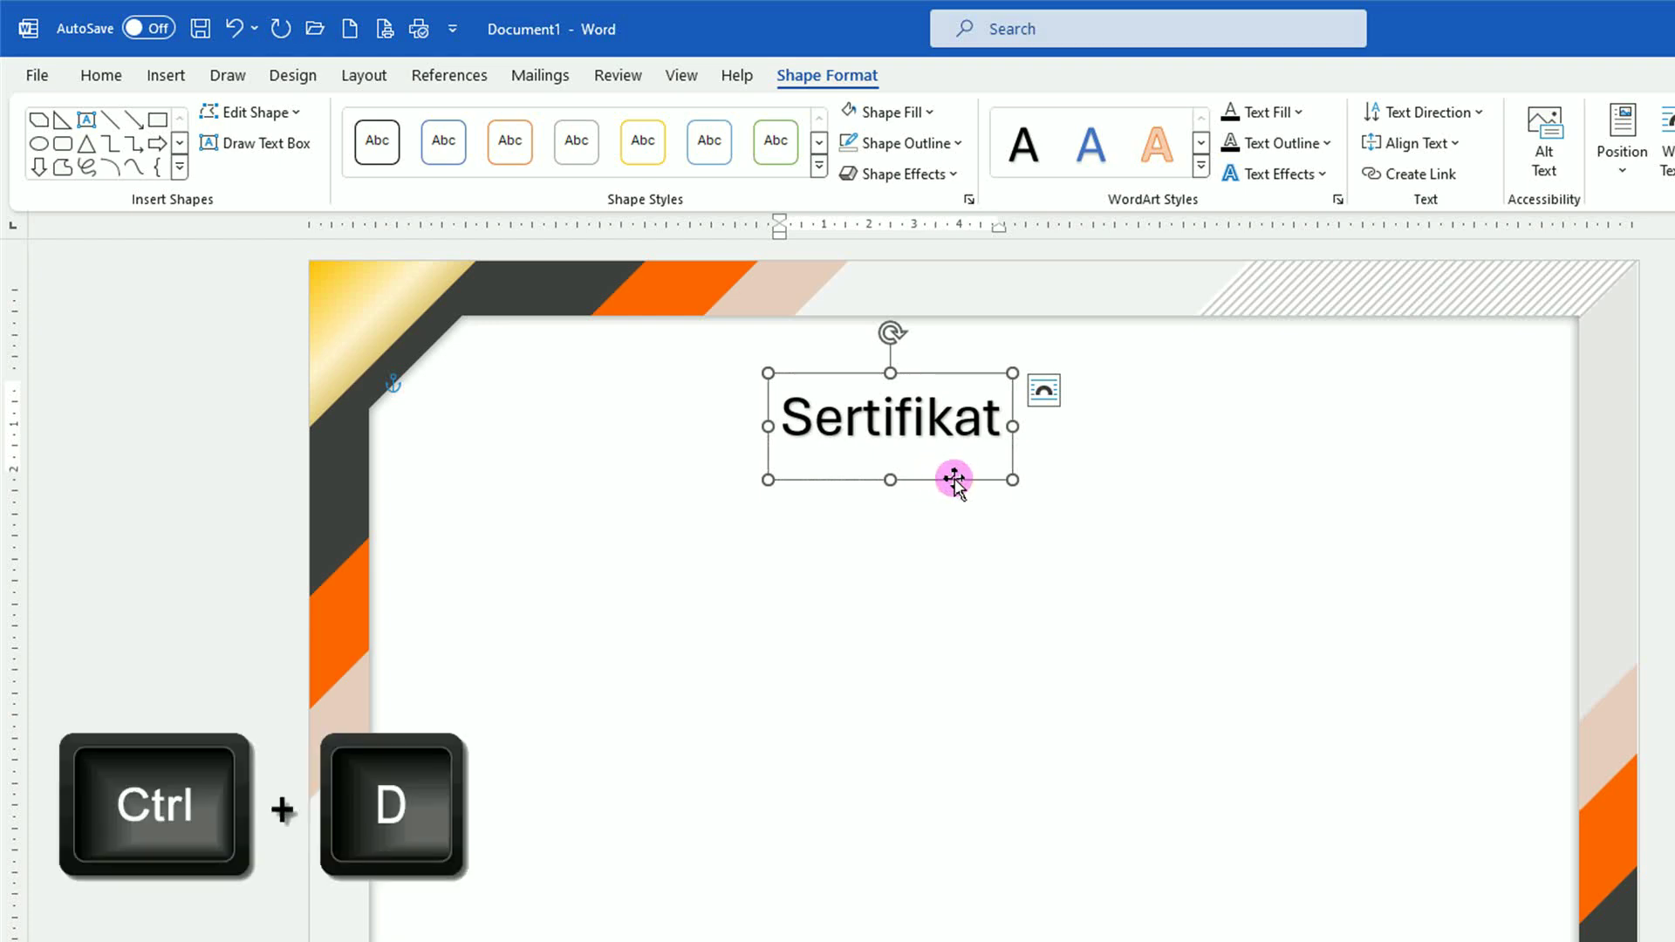
left_click_drag(965, 494, 948, 630)
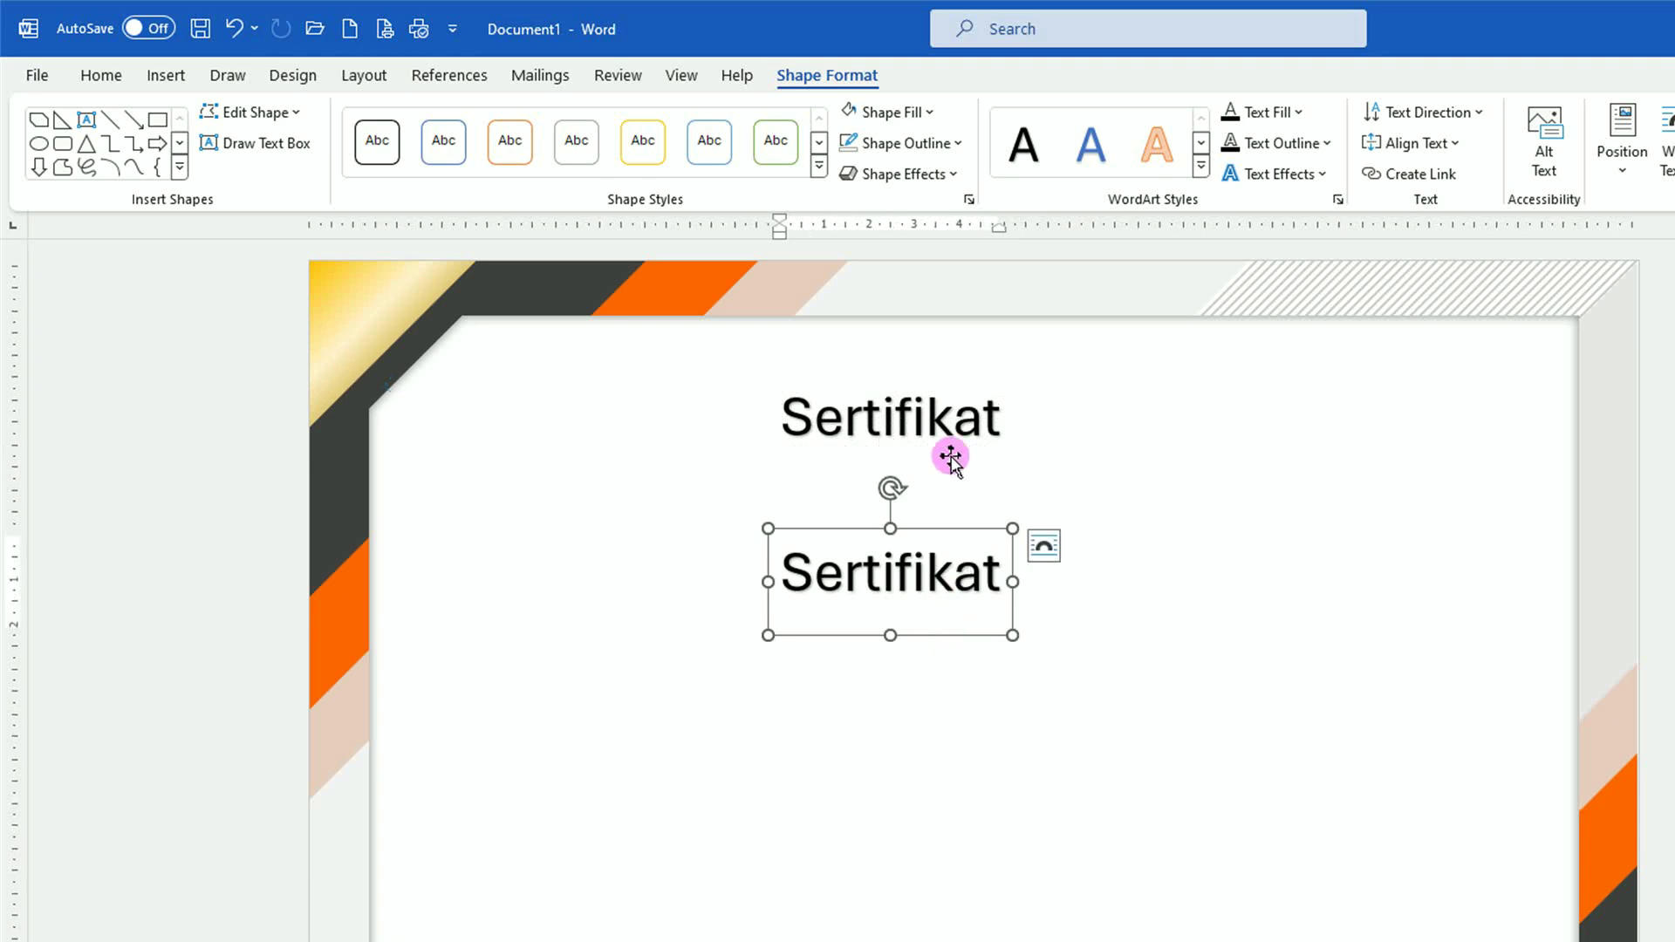
- Set the upper "Sertifikat" text in the Old English Text MT font and enlarge it to heading size
left_click(945, 414)
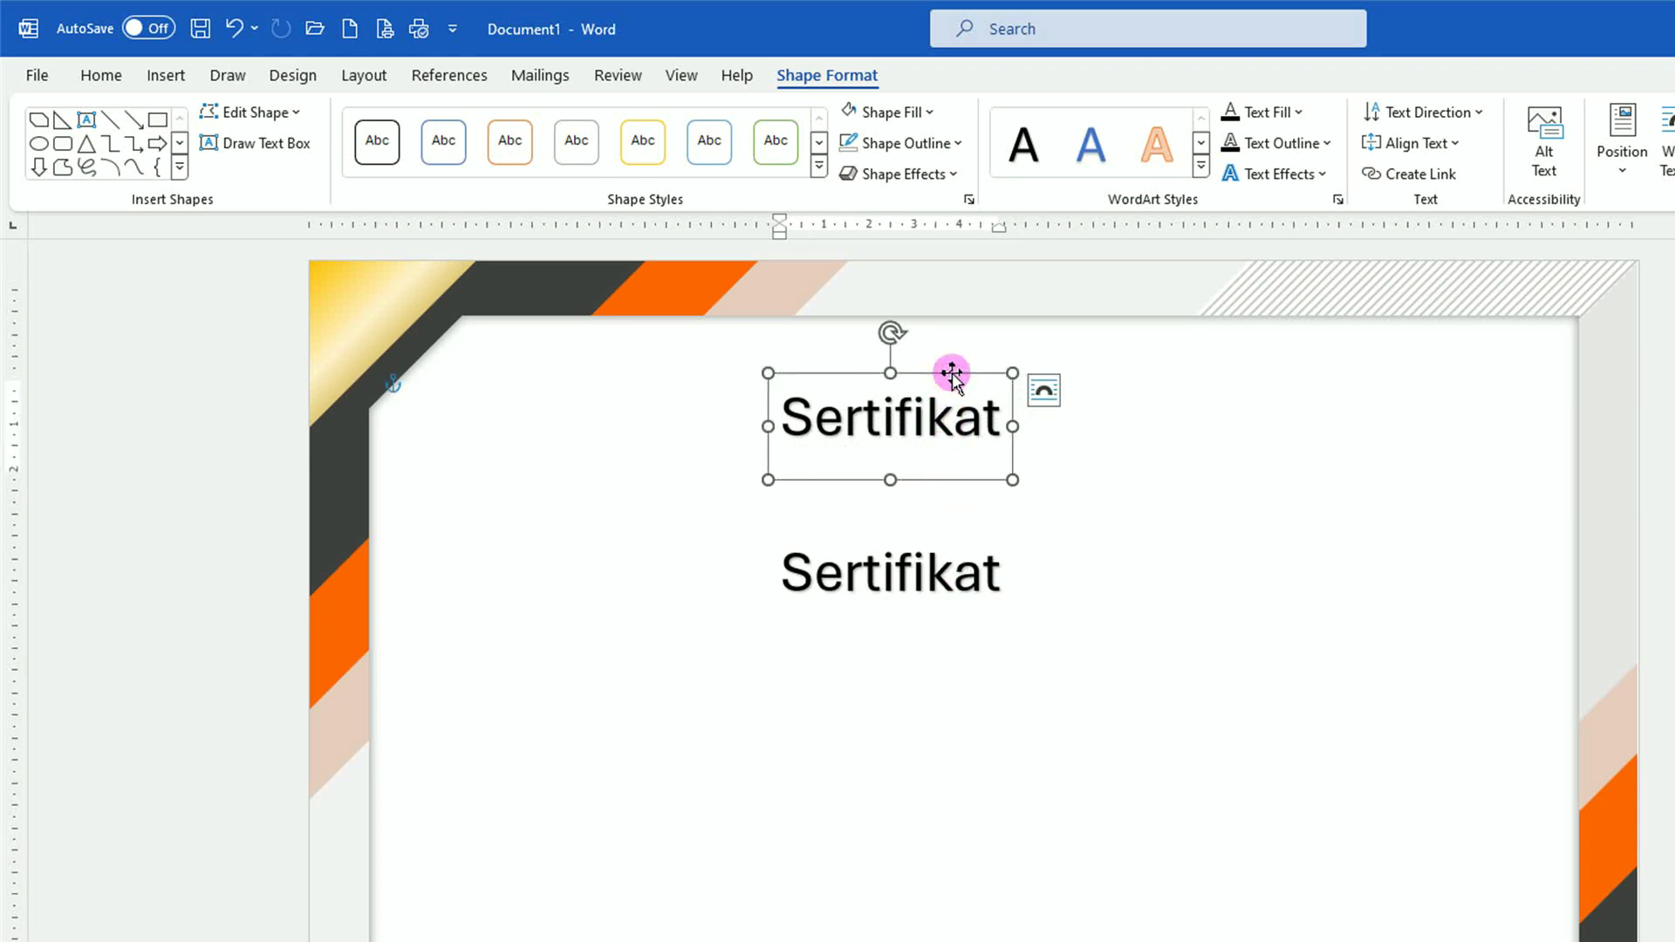
left_click(102, 76)
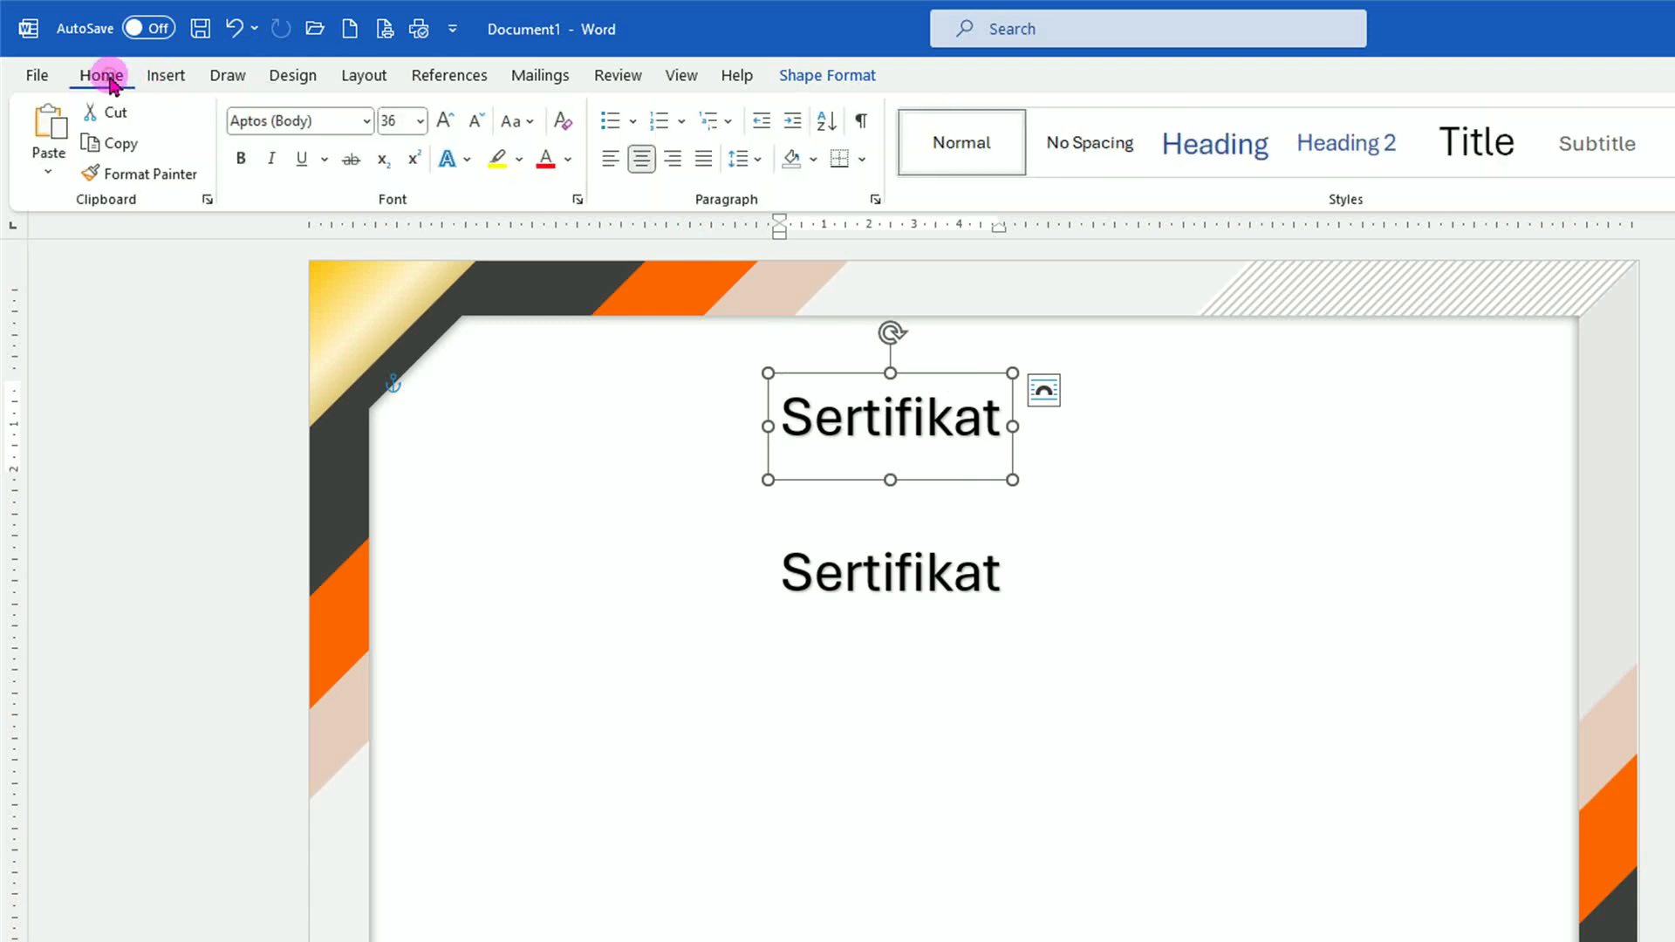
left_click(367, 127)
scroll(329, 385, "down", 15)
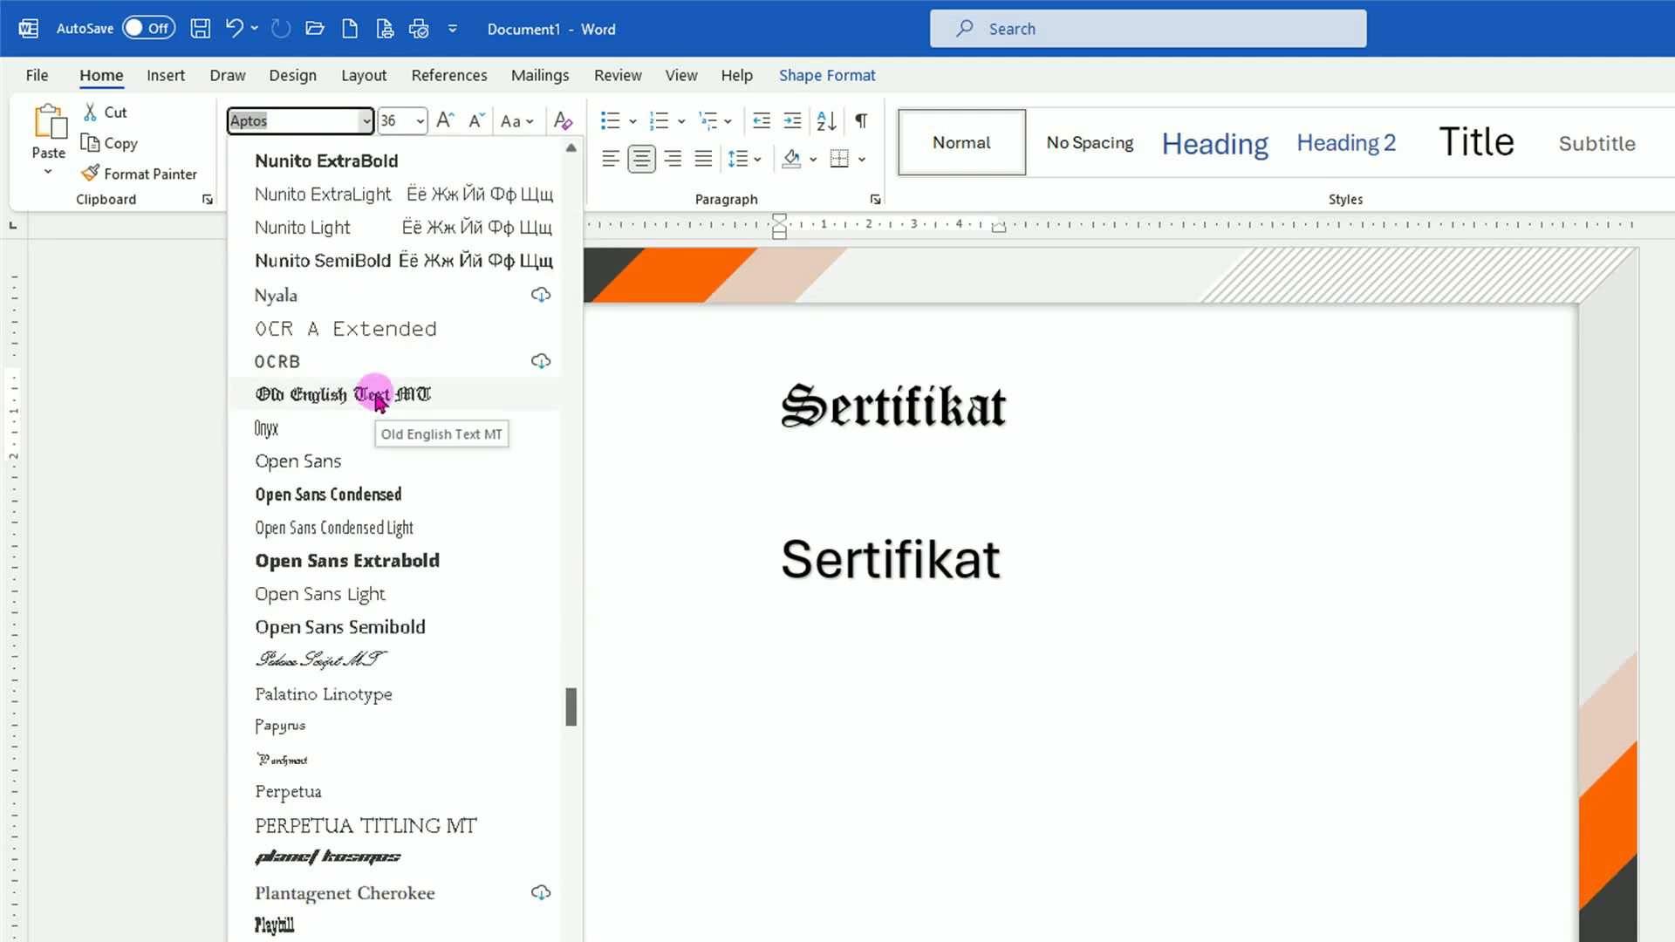
left_click(376, 398)
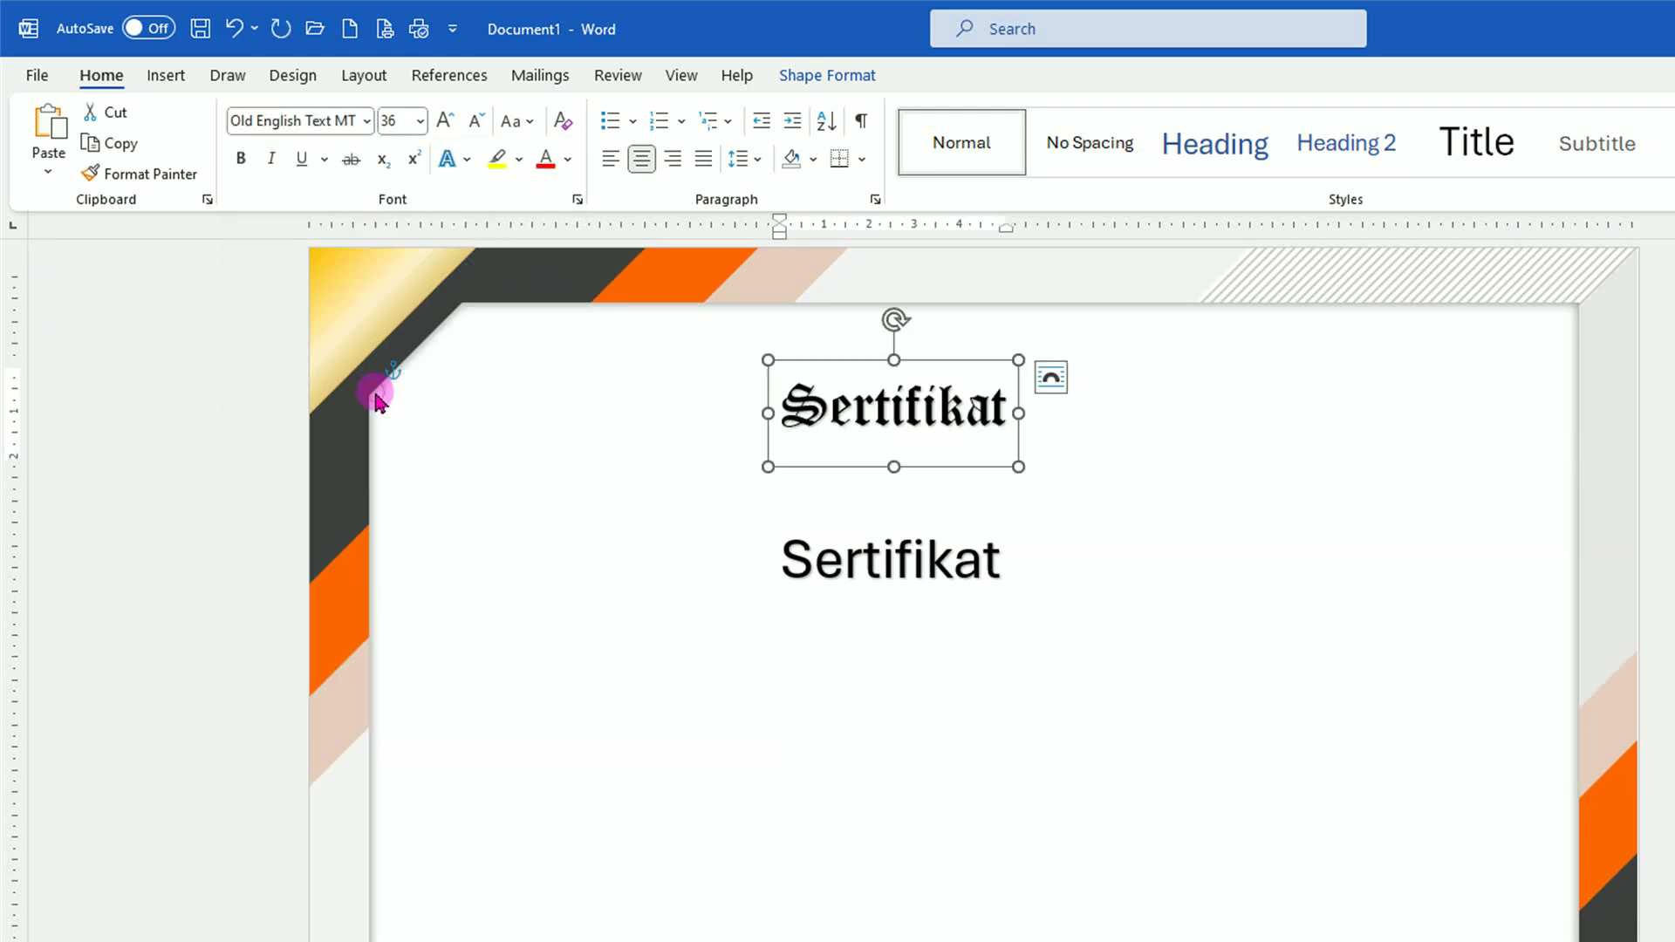
left_click(447, 122)
left_click(447, 122)
left_click(447, 122)
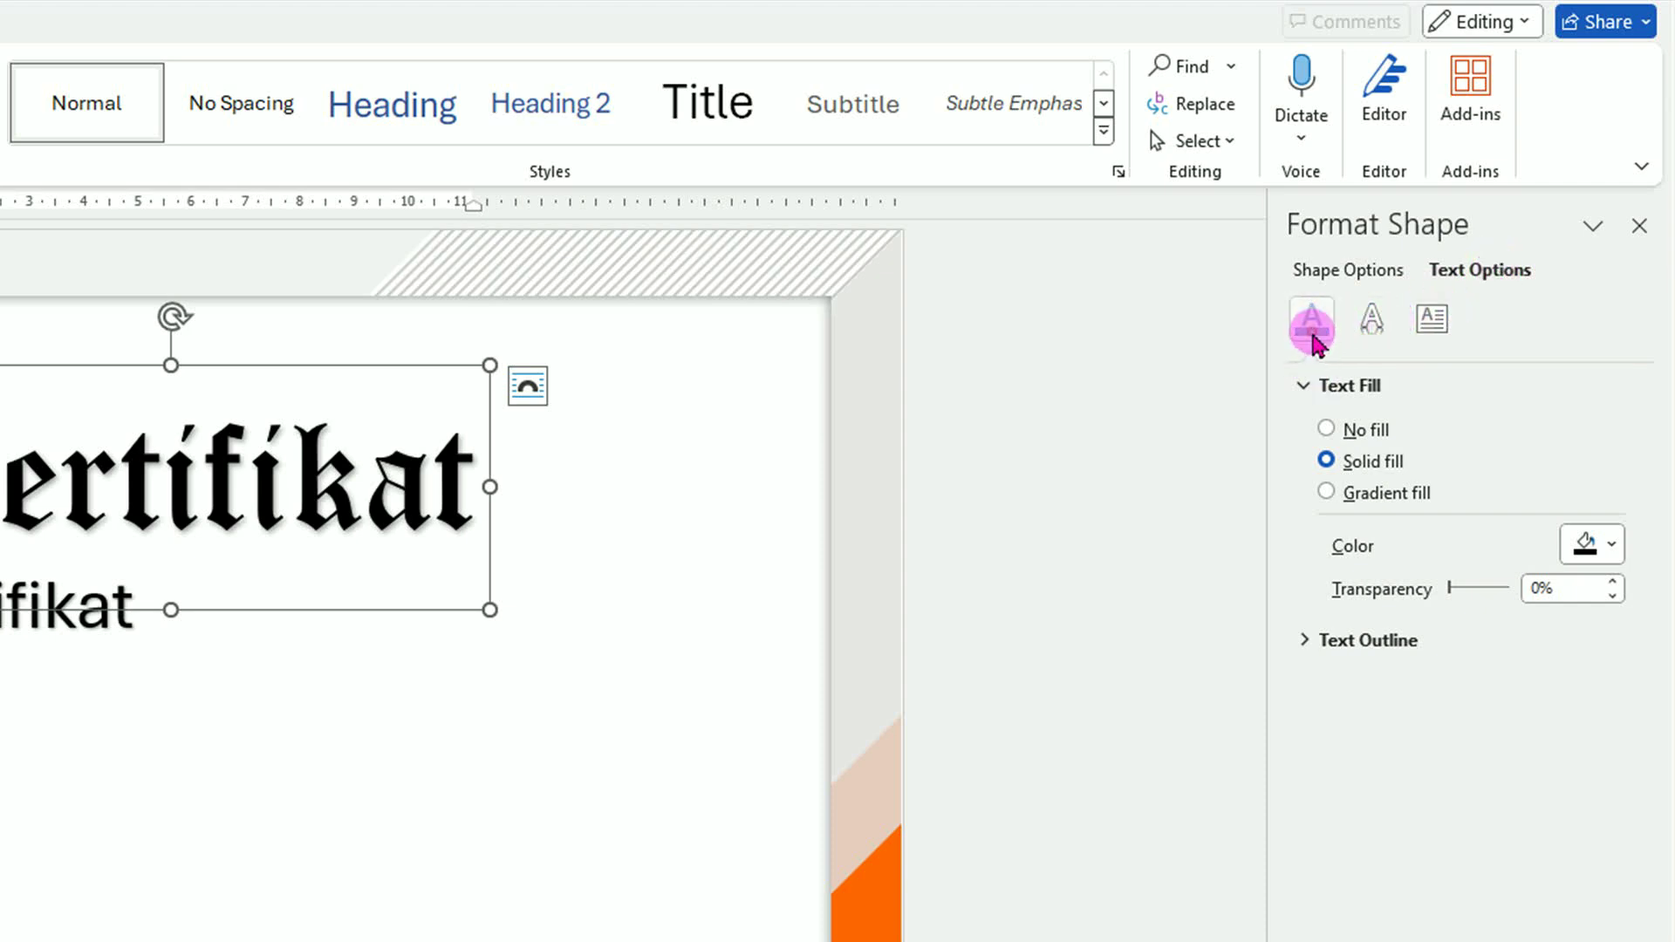
- Give the "Sertifikat" heading a gold gradient text fill and a bevel text effect
left_click(1326, 492)
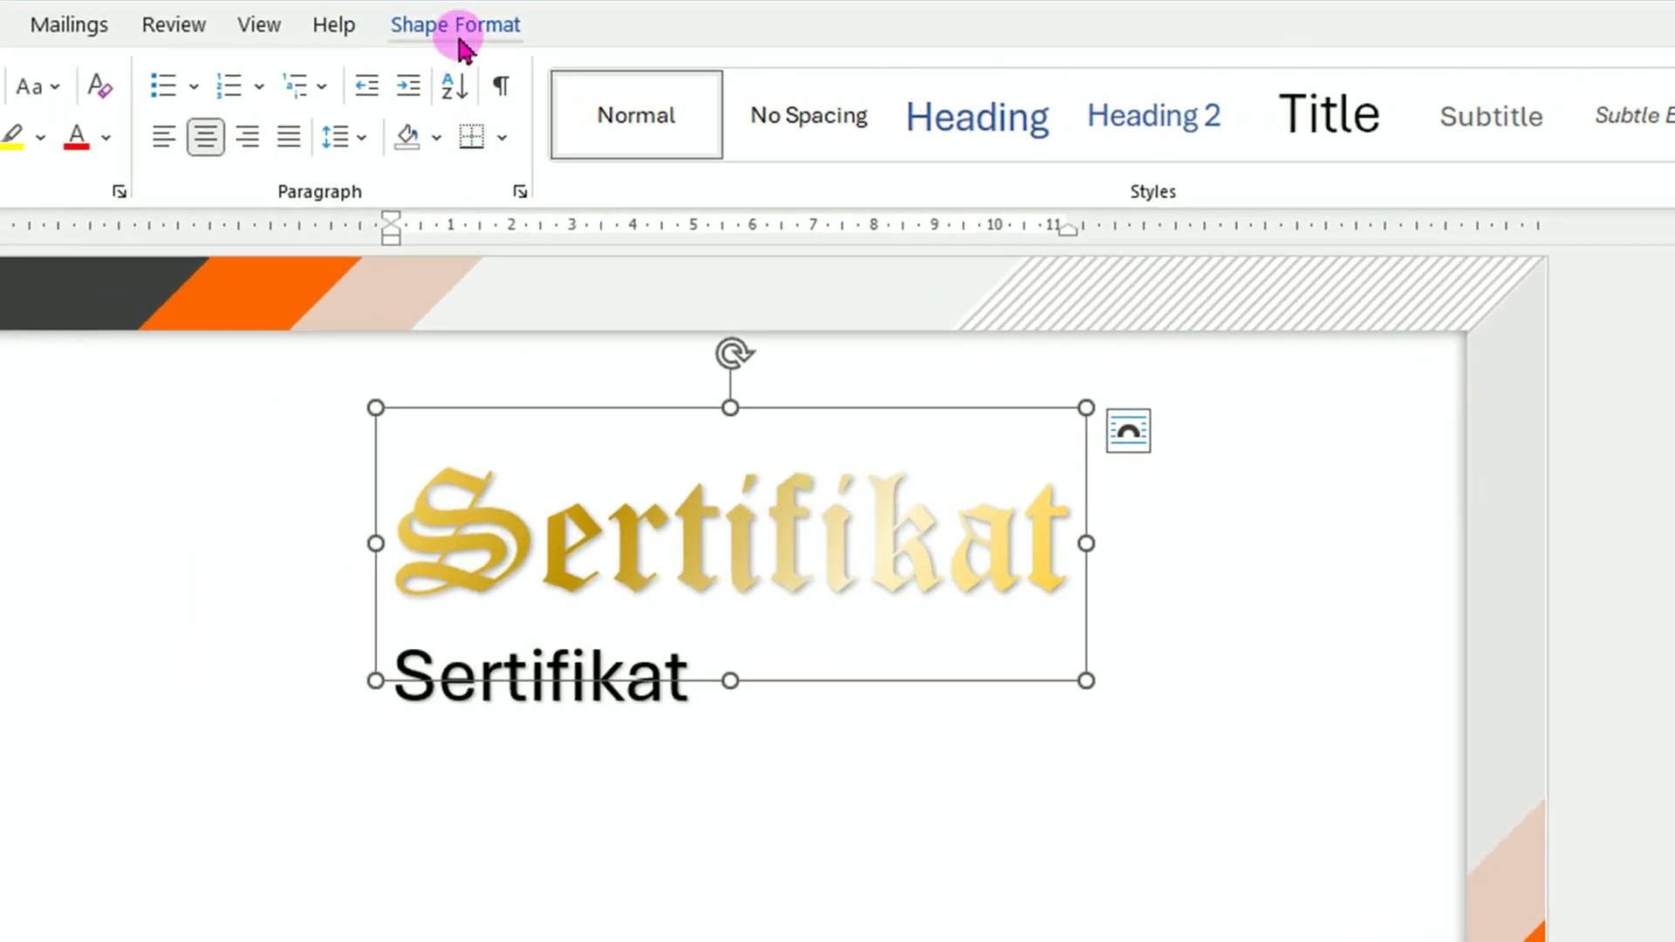
left_click(469, 36)
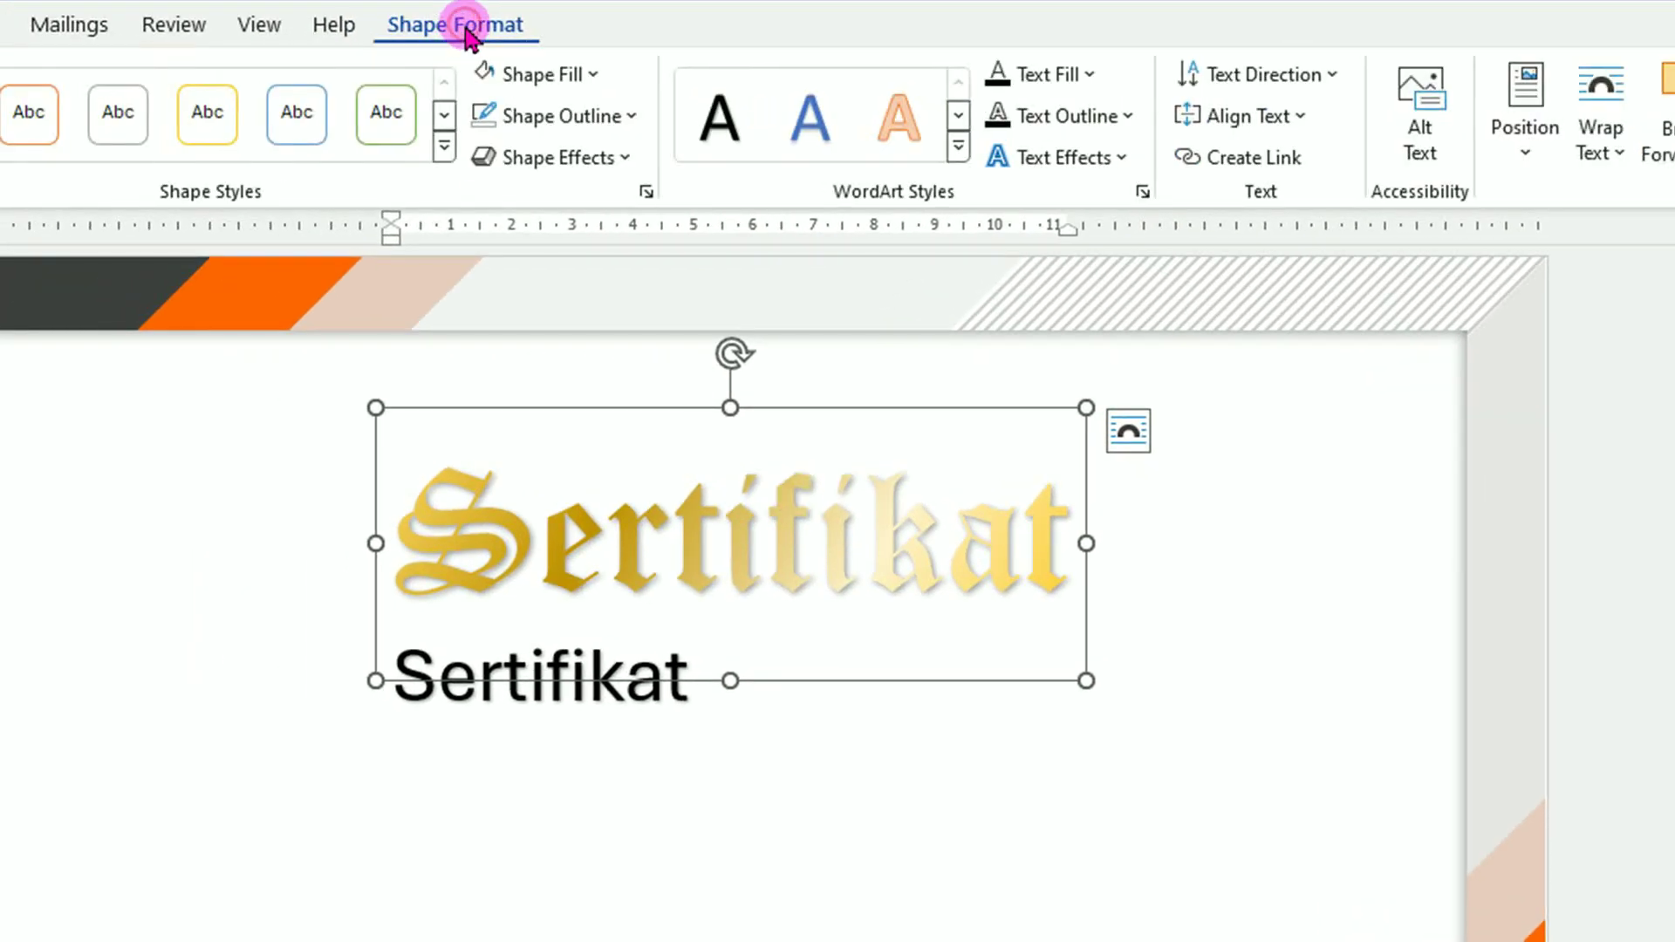
left_click(1124, 159)
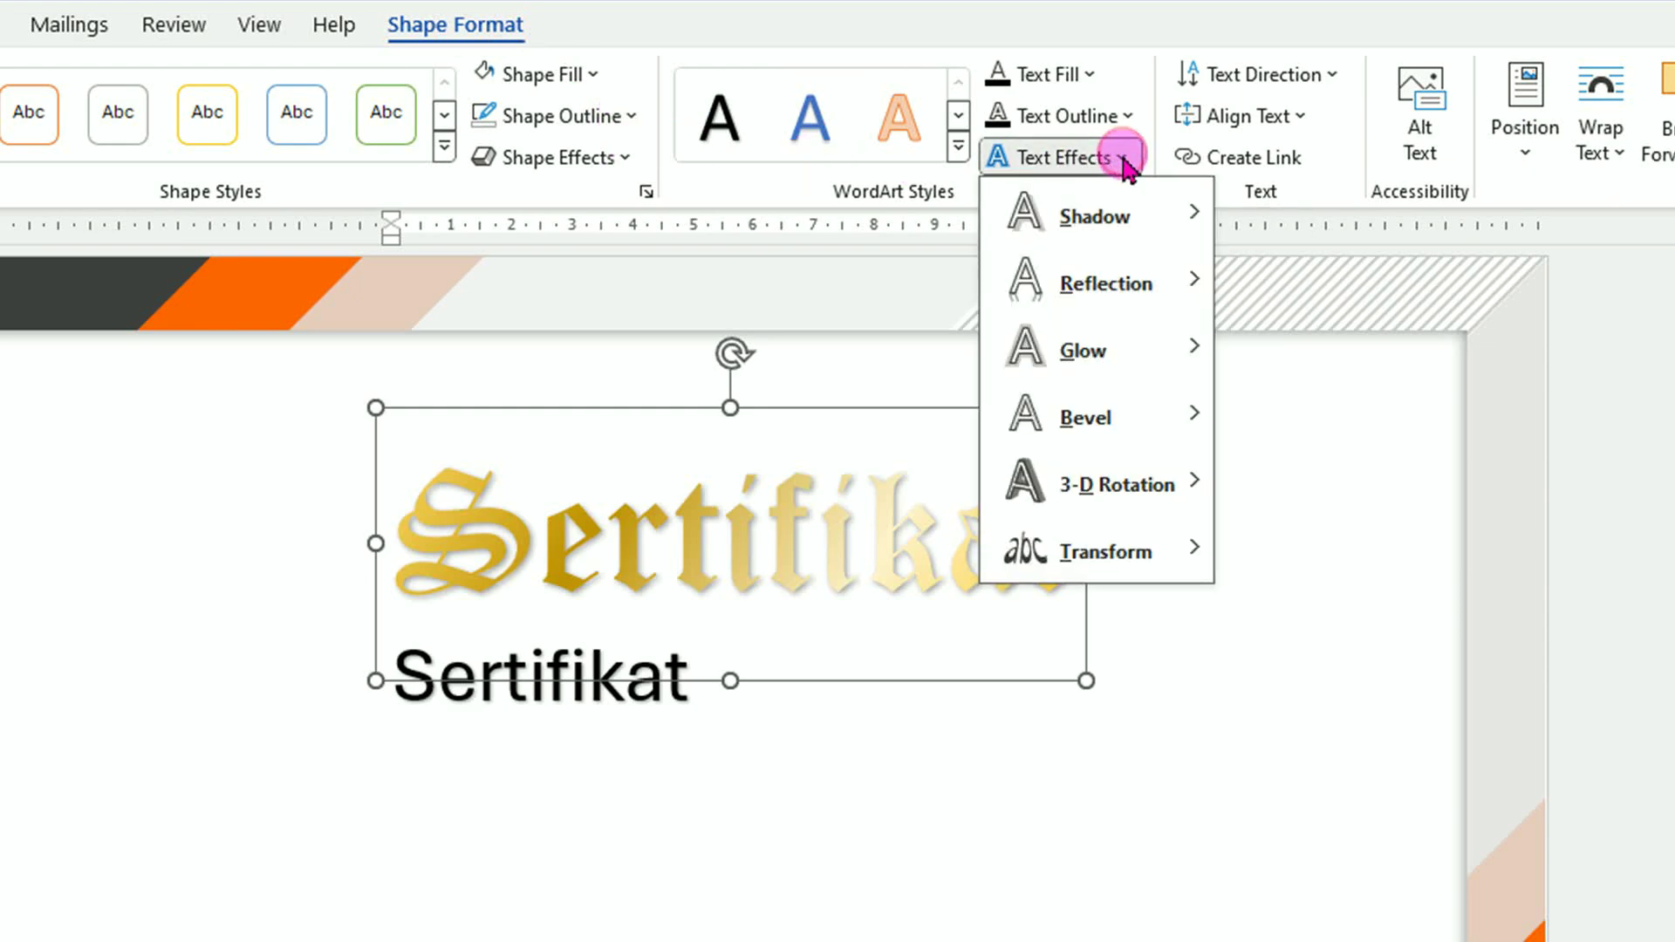
mouse_move(1133, 425)
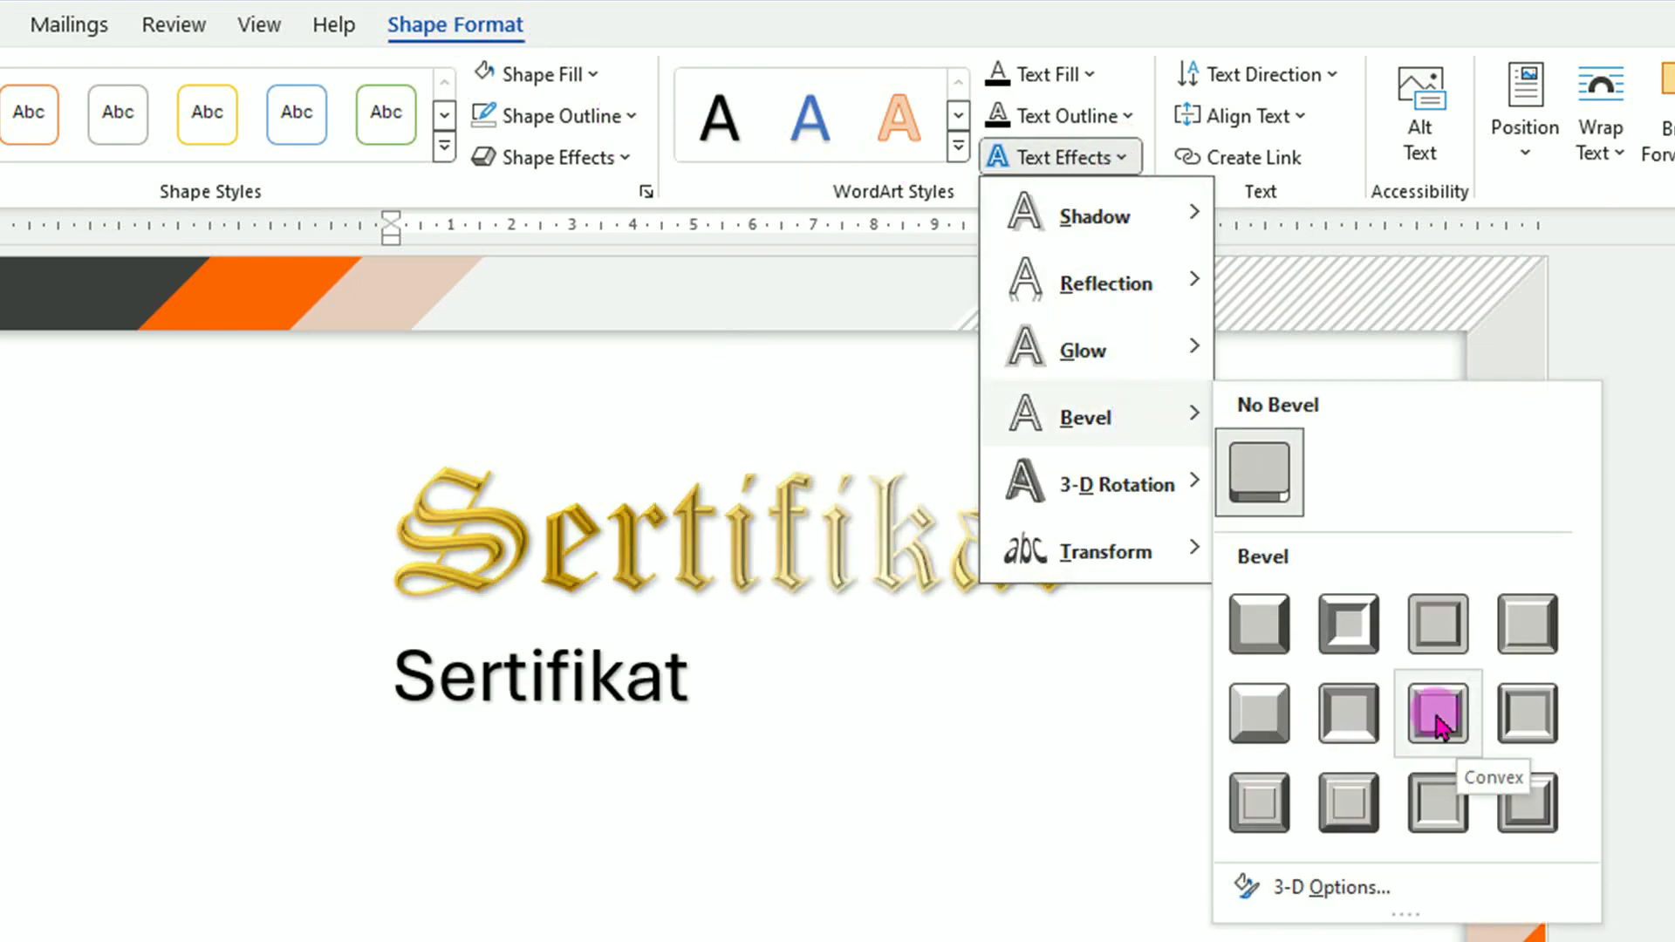
left_click(1347, 722)
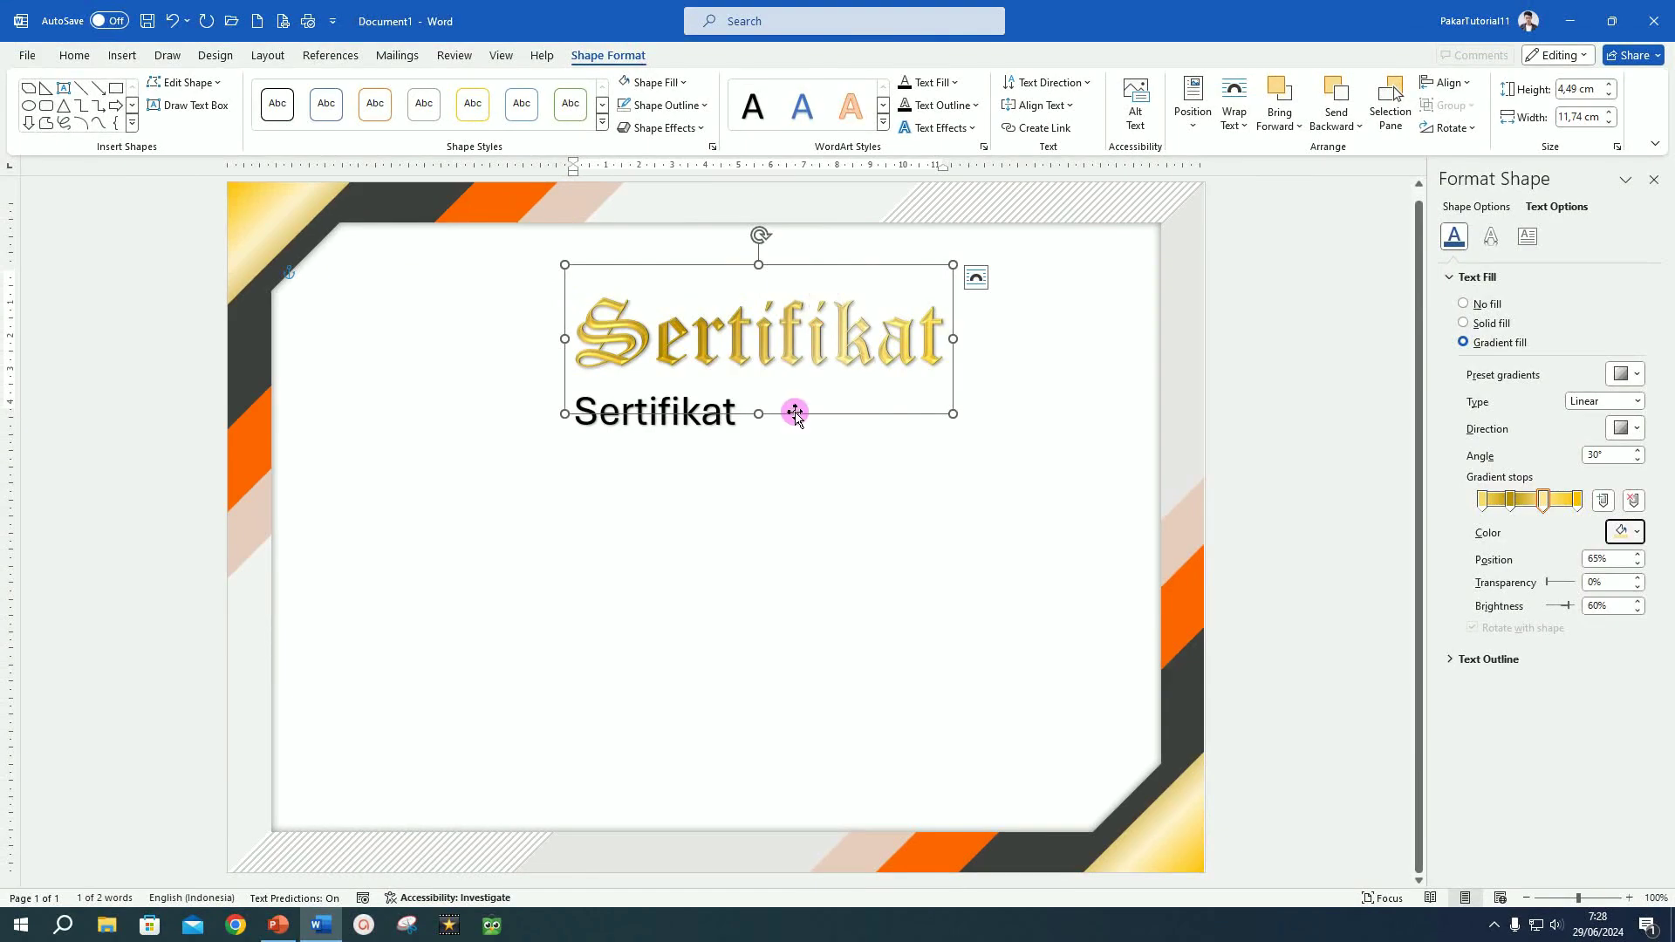
- Move the gold heading up near the panel's top edge and center it horizontally relative to the margins
left_click_drag(793, 402, 787, 360)
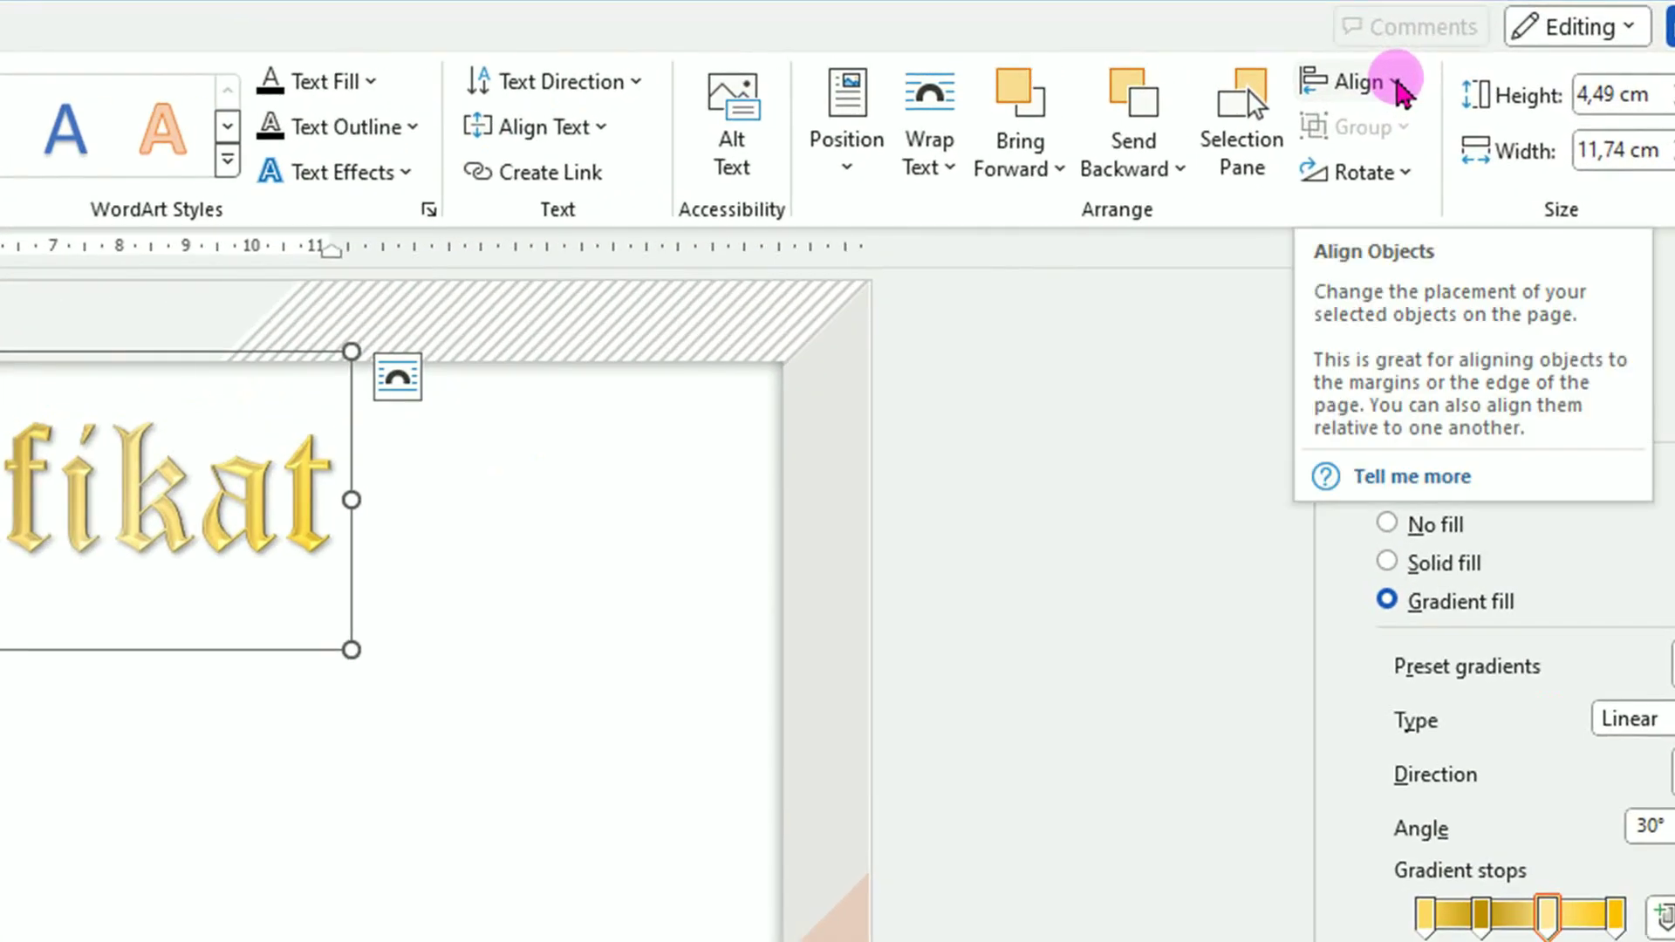
left_click(1466, 83)
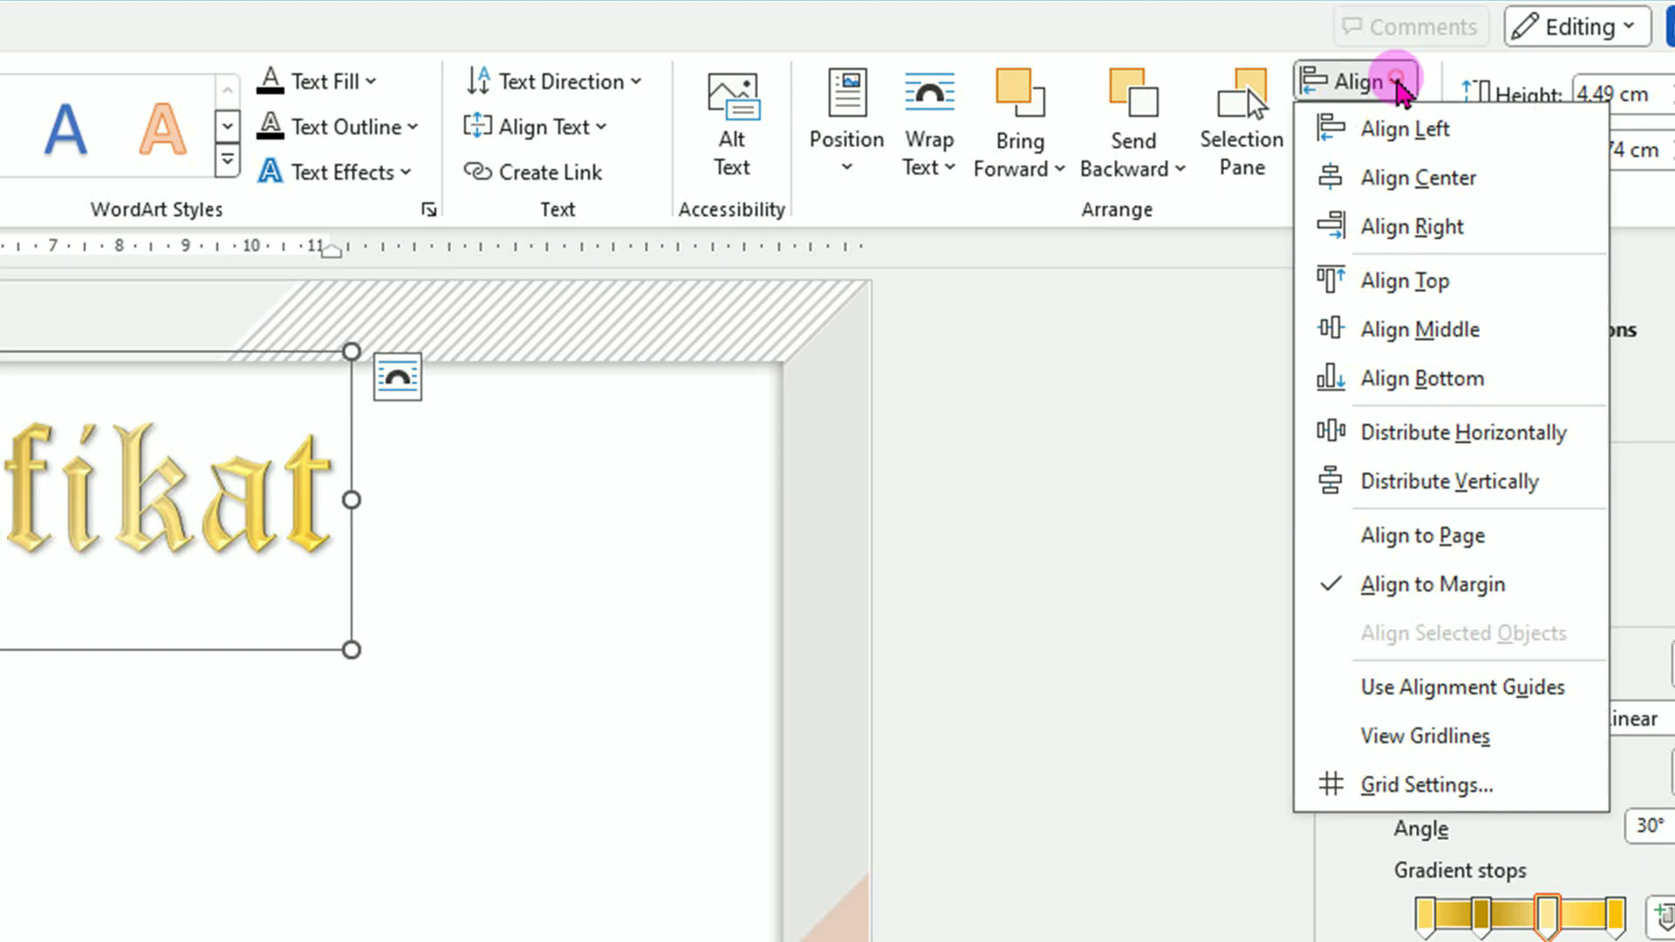
left_click(1441, 177)
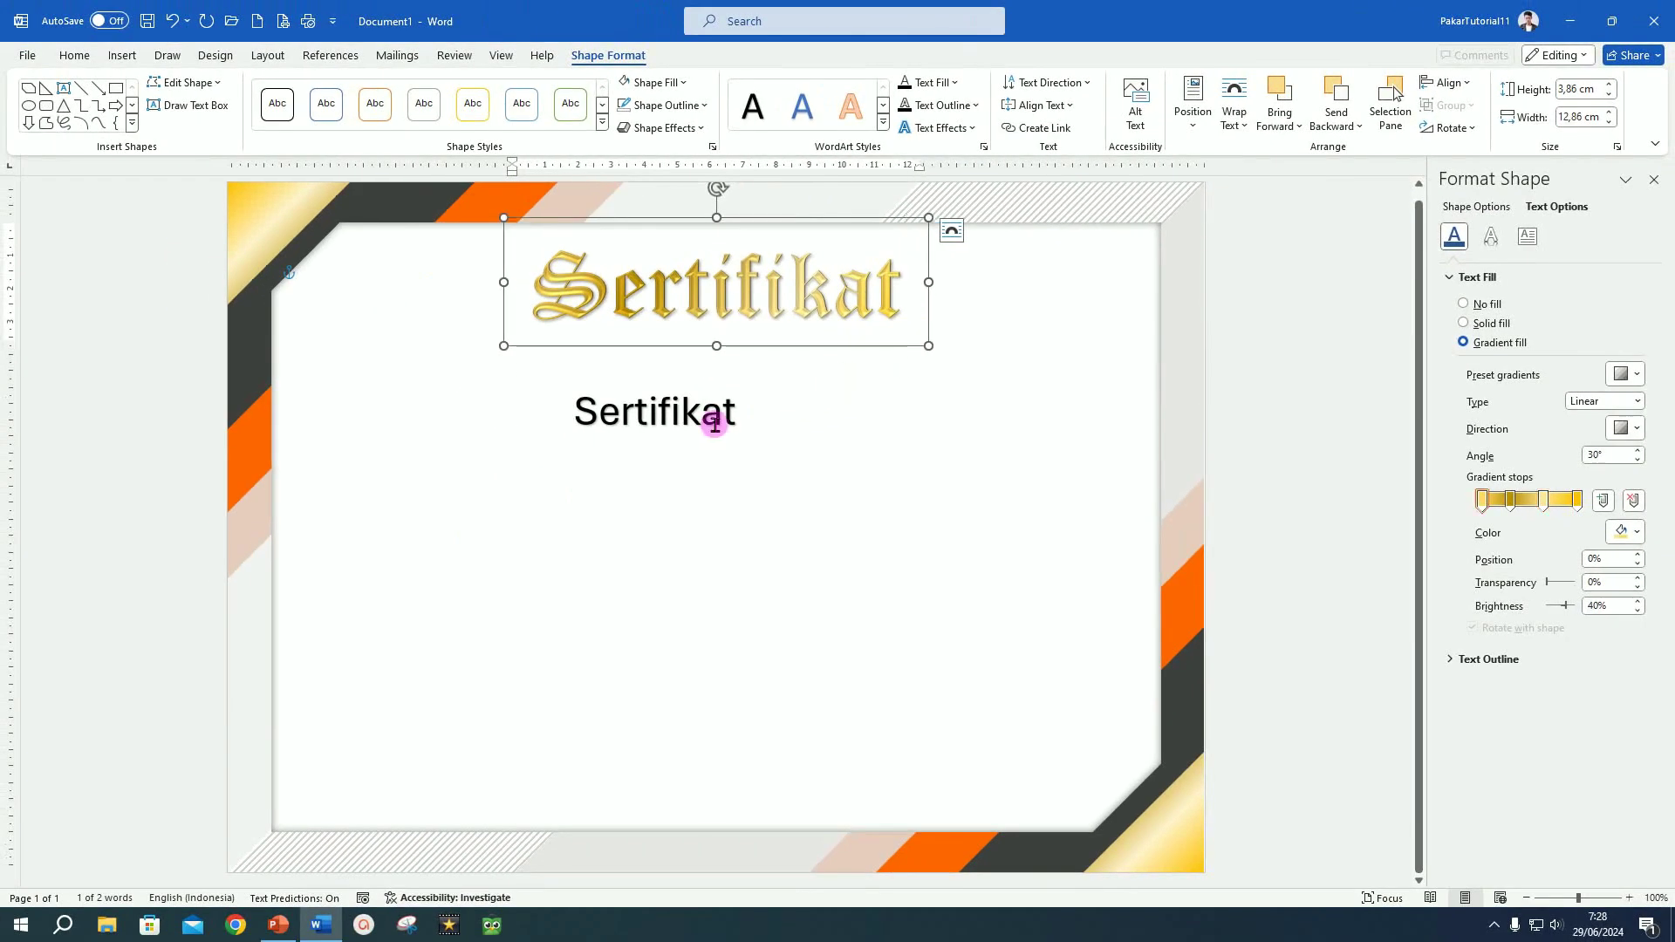
- Move the black "Sertifikat" text box farther down the panel and place a duplicate of it just under the gold heading
left_click(714, 425)
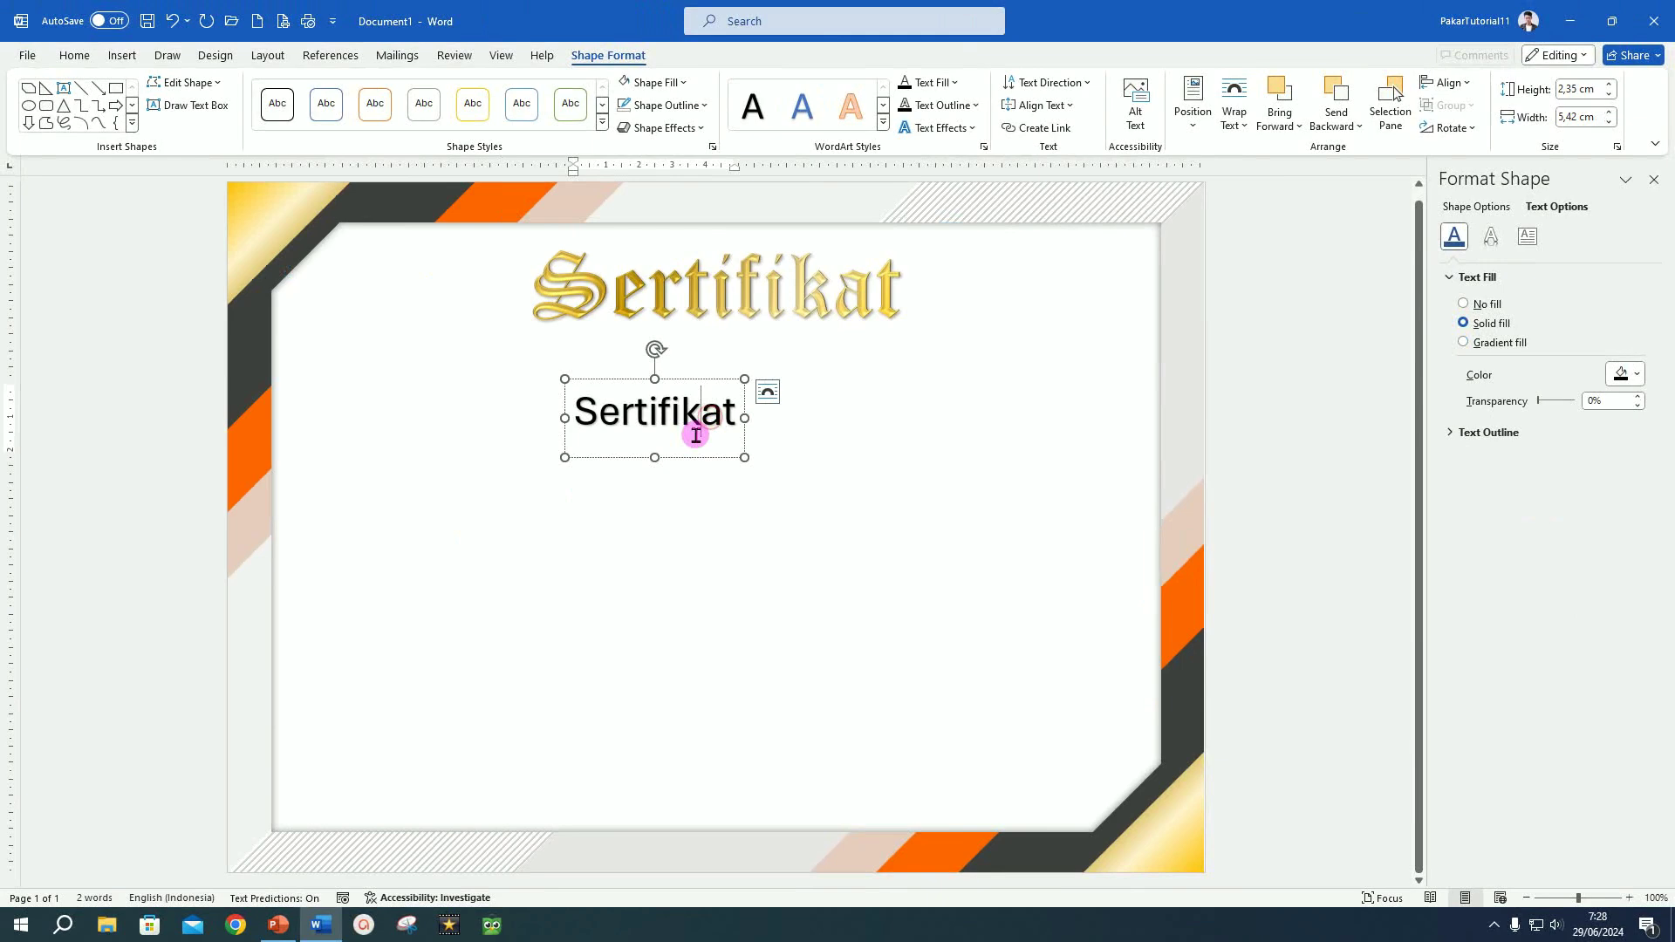
left_click_drag(708, 376, 758, 457)
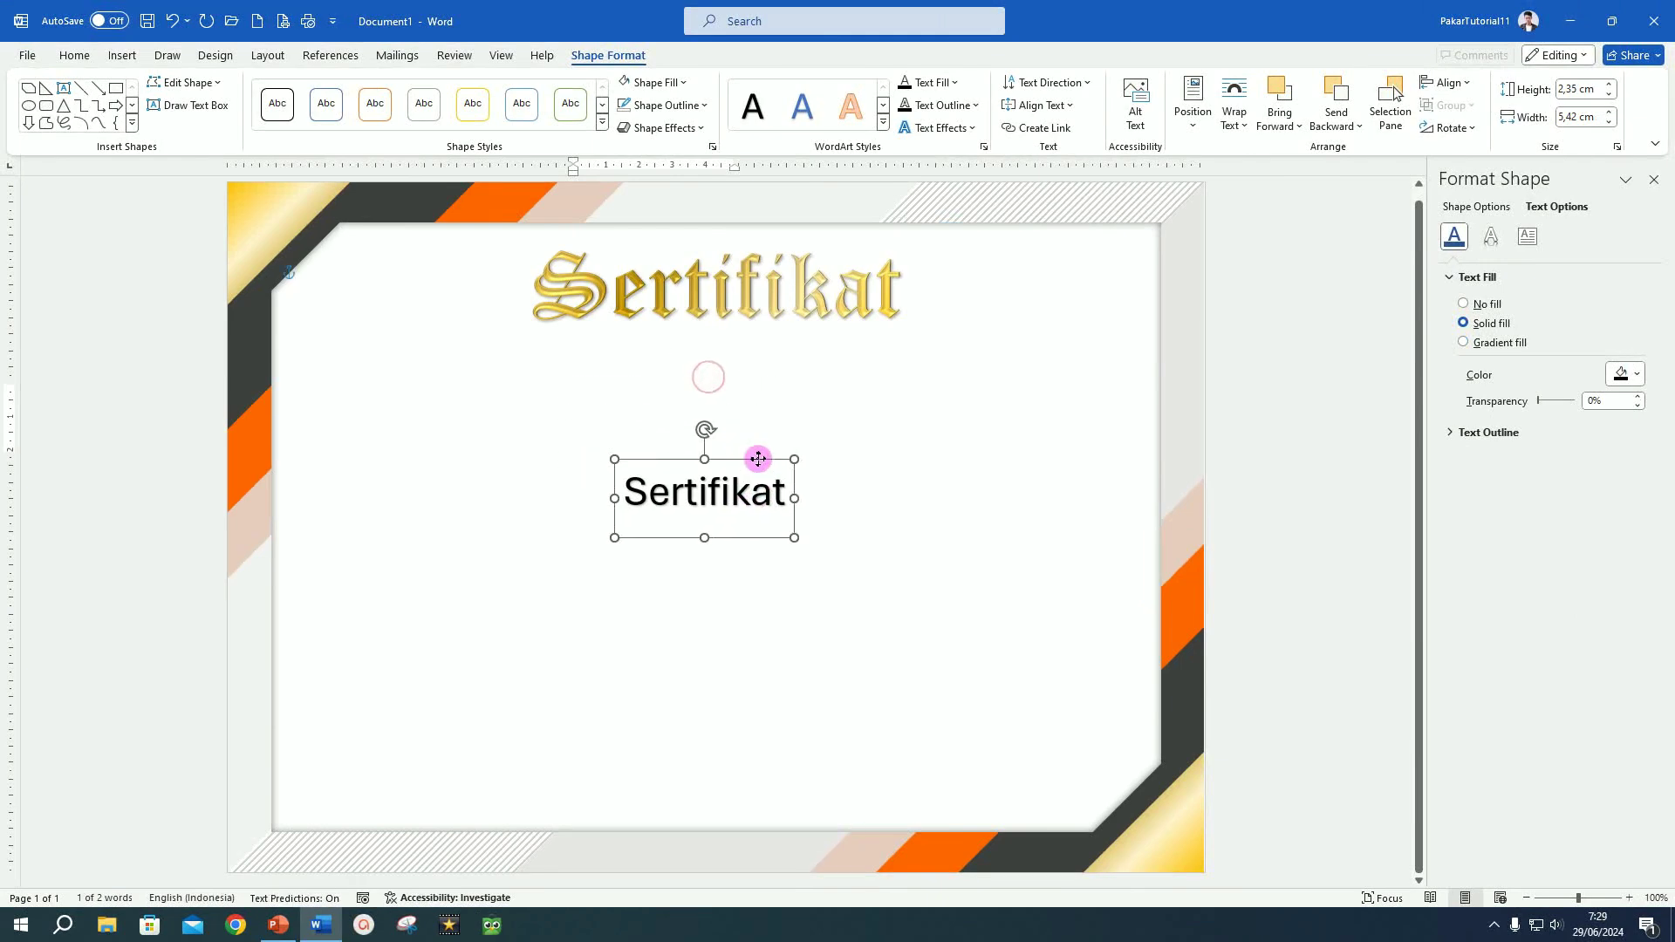
key("ctrl+d")
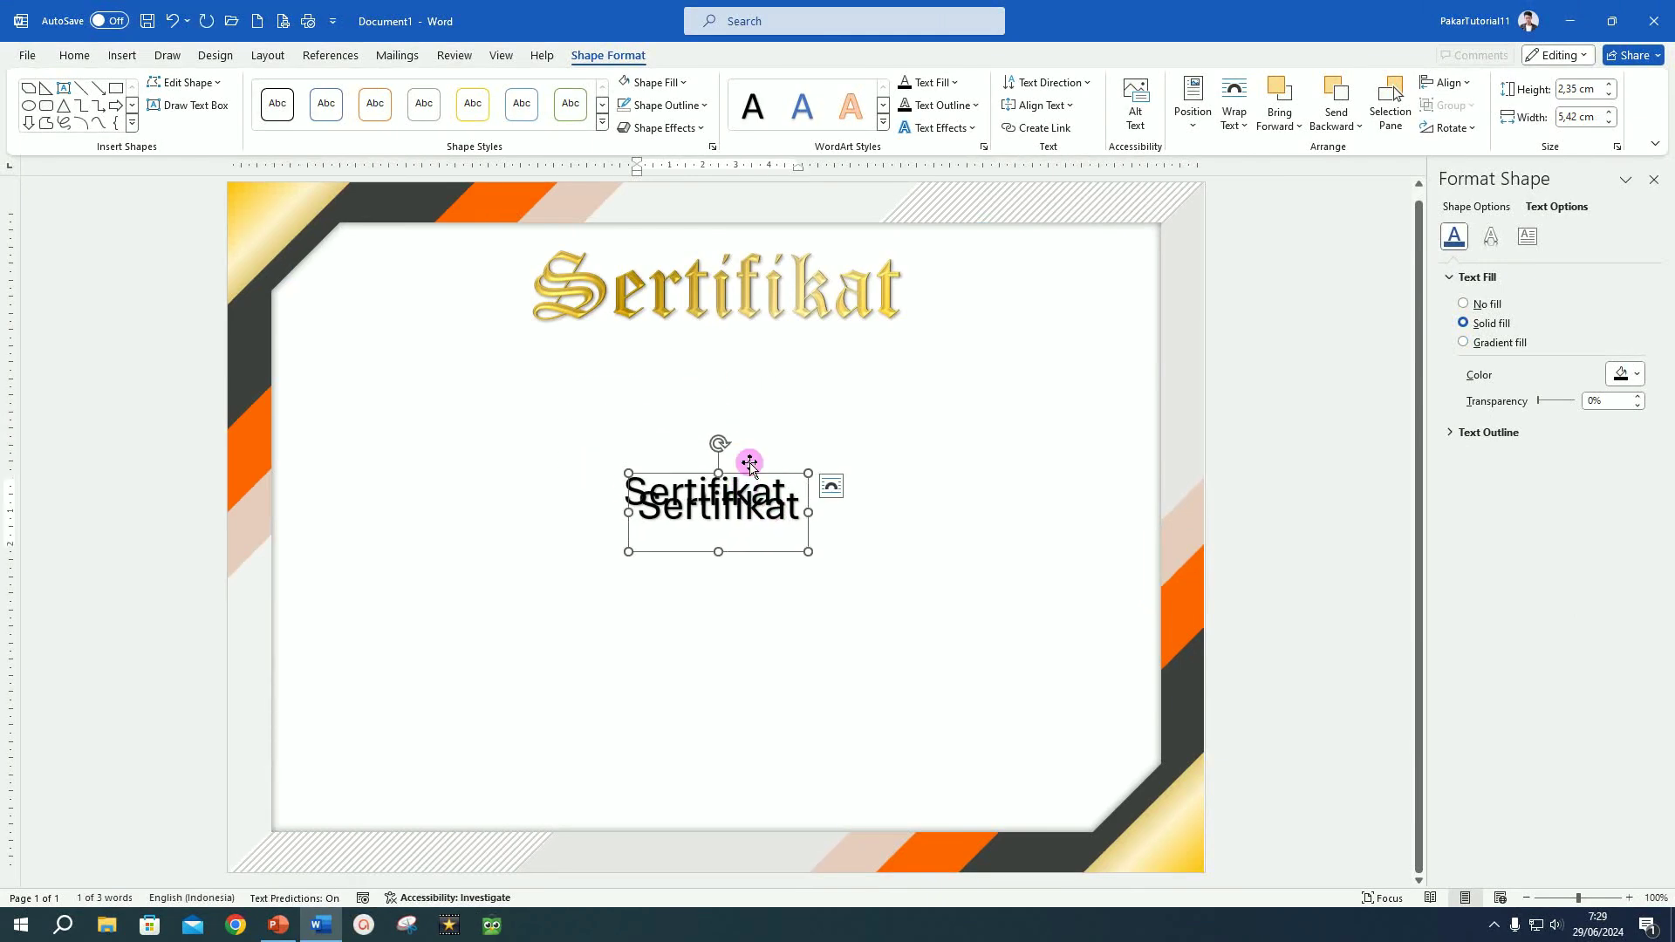
left_click_drag(760, 554, 765, 385)
- Change the duplicate's text to "NOMOR ATAU KETERANGAN LAINNYA" and shift the text box so the whole line fits within the panel
left_click_drag(653, 341, 939, 340)
type("NOMOR ATAU KETERANGAN LAINNYA")
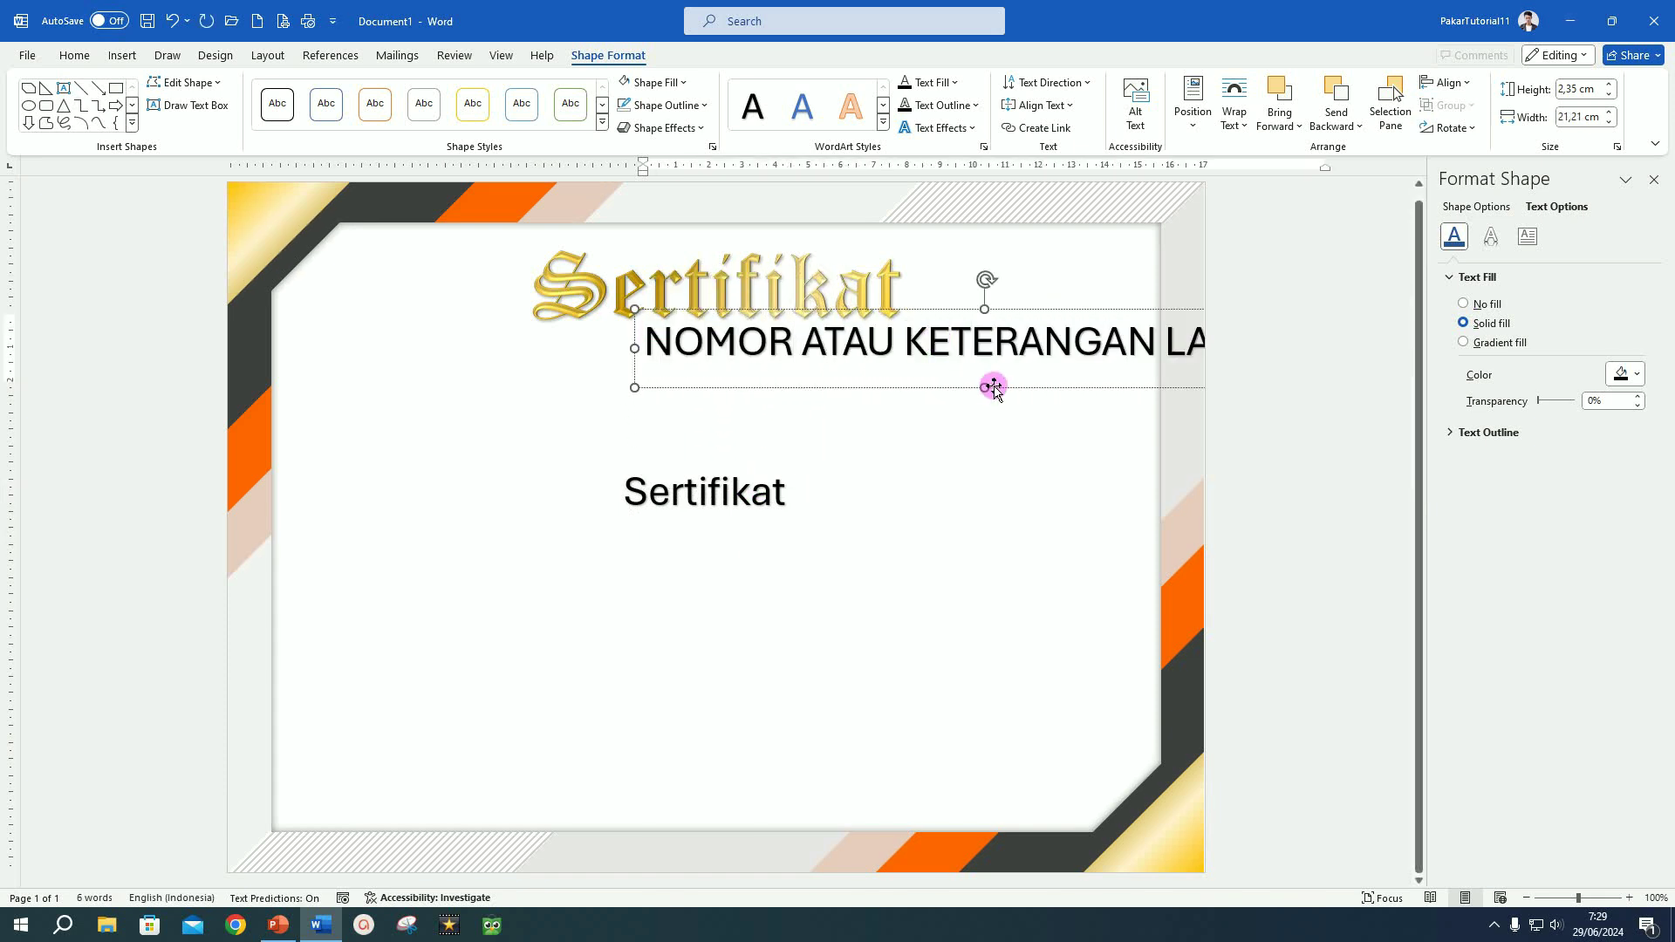
left_click_drag(1011, 388, 764, 389)
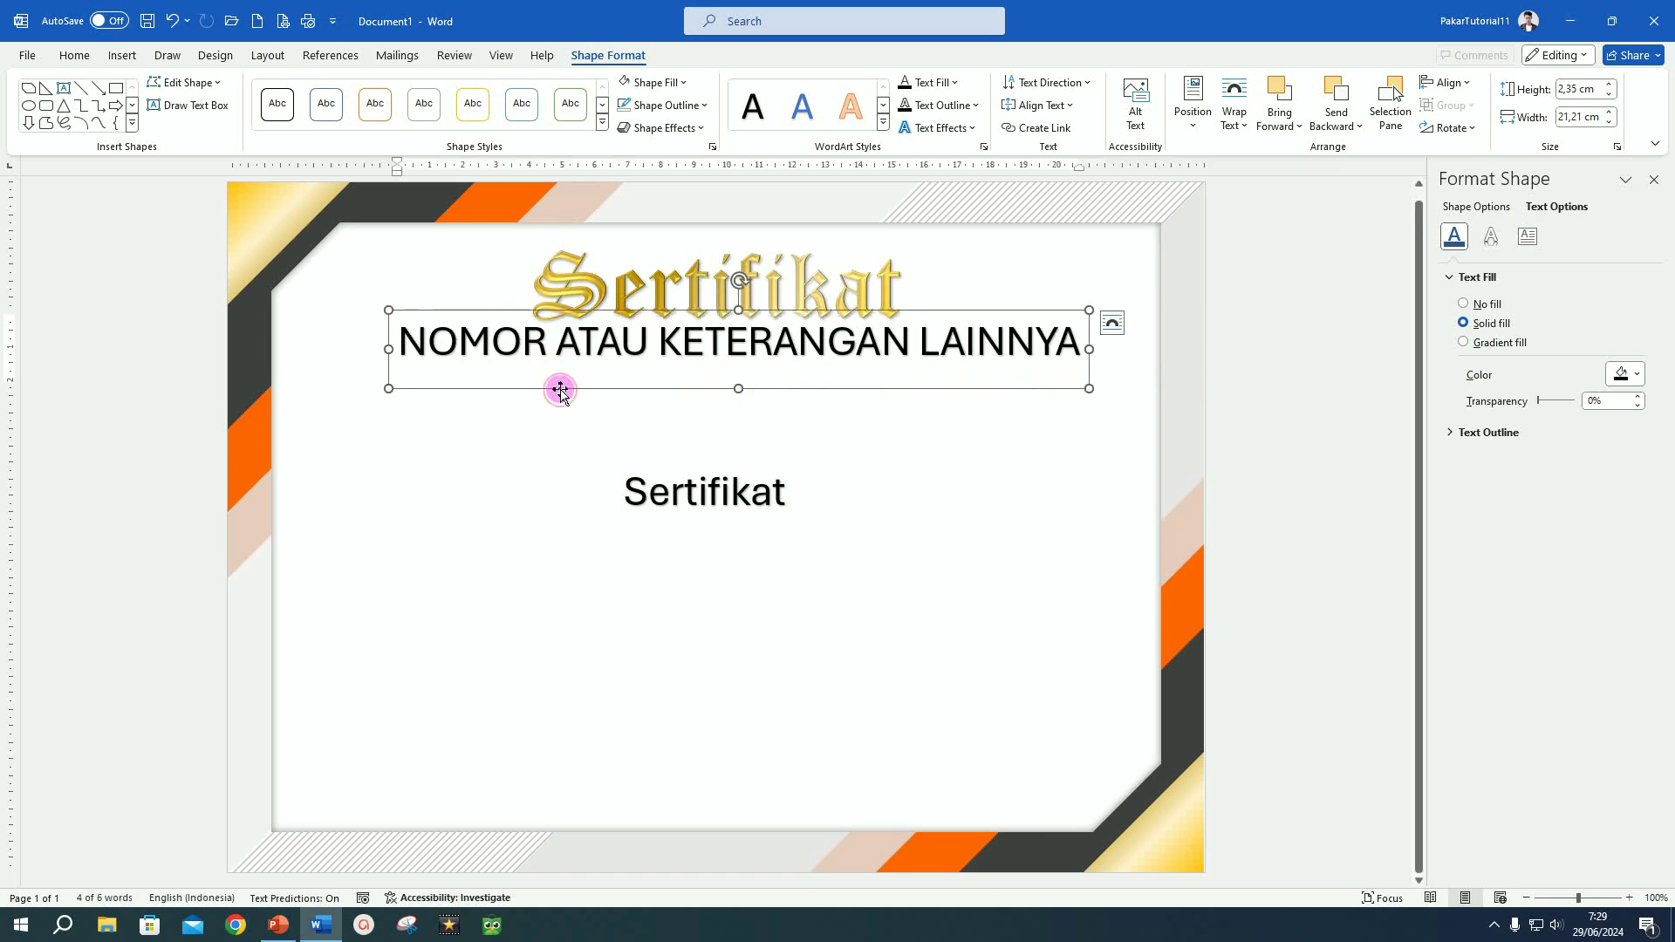
- Make the "NOMOR ATAU KETERANGAN LAINNYA" line bold at font size 19 and center it beneath the heading
left_click(76, 56)
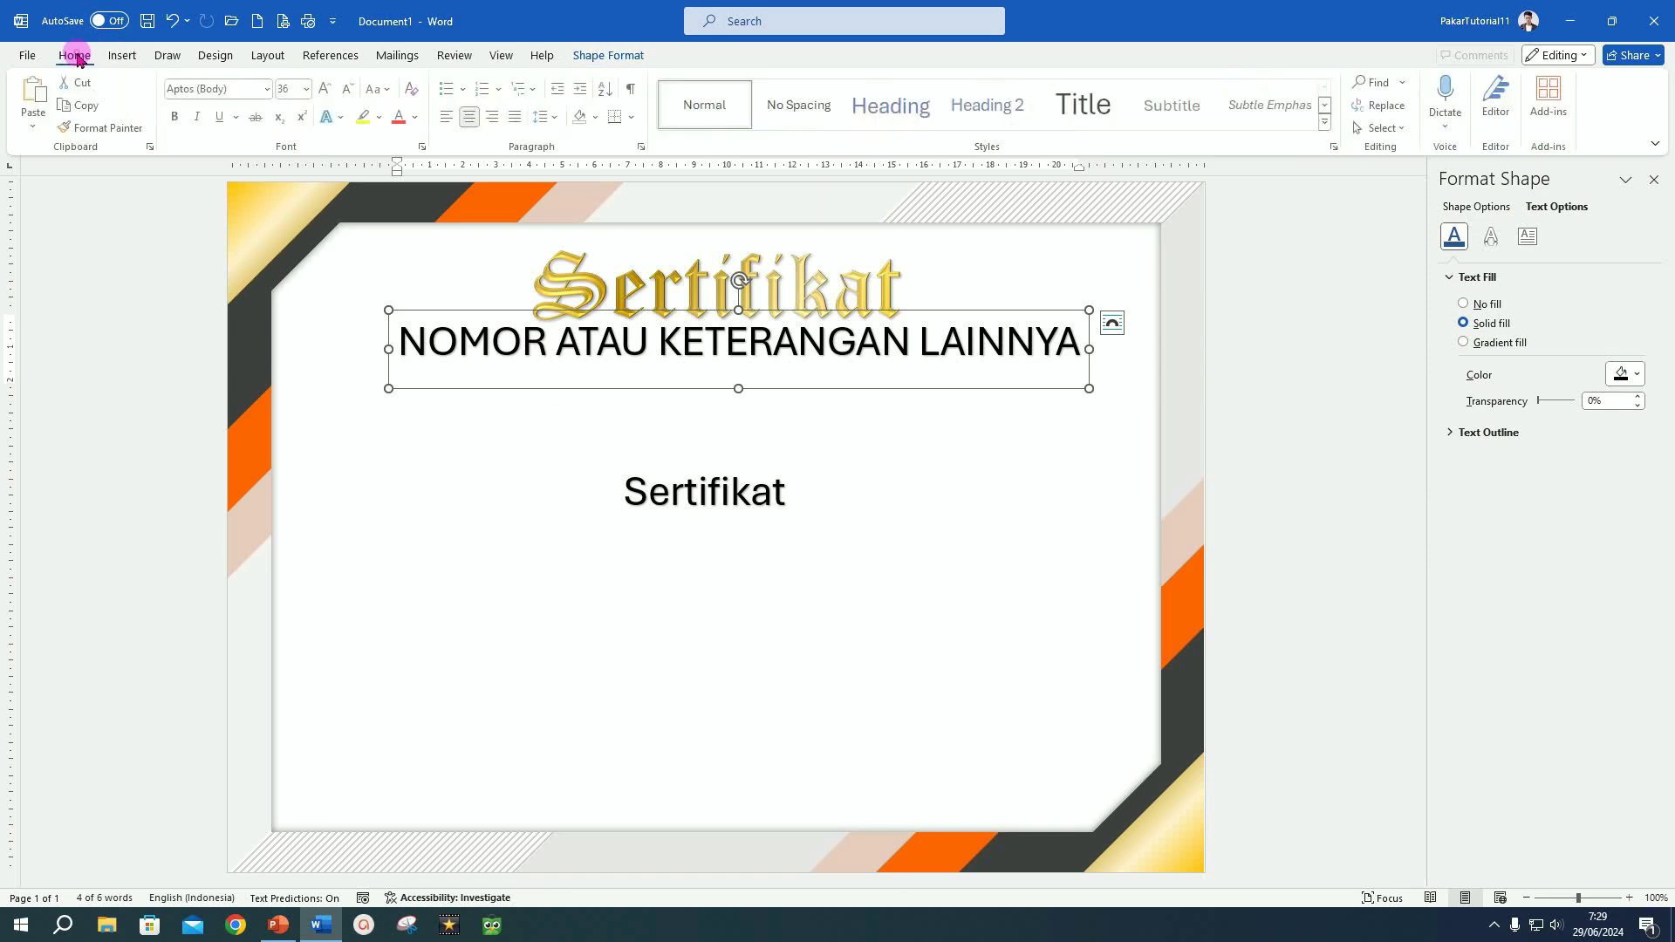
left_click(177, 117)
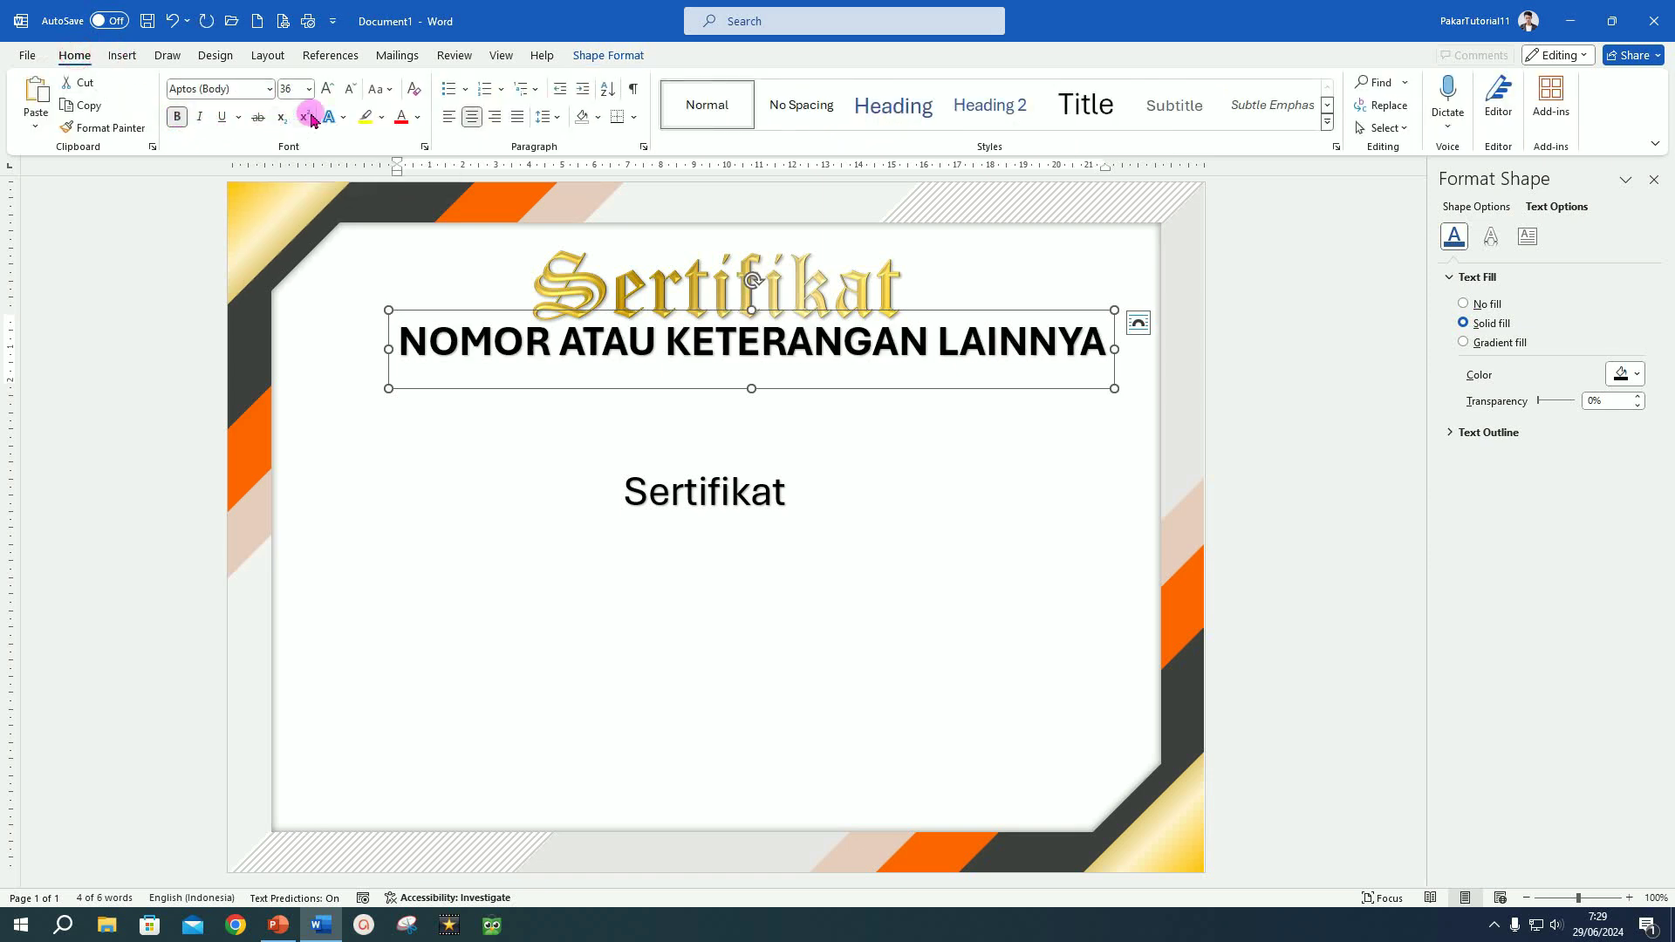
left_click(353, 91)
left_click(352, 90)
left_click(352, 91)
left_click(352, 91)
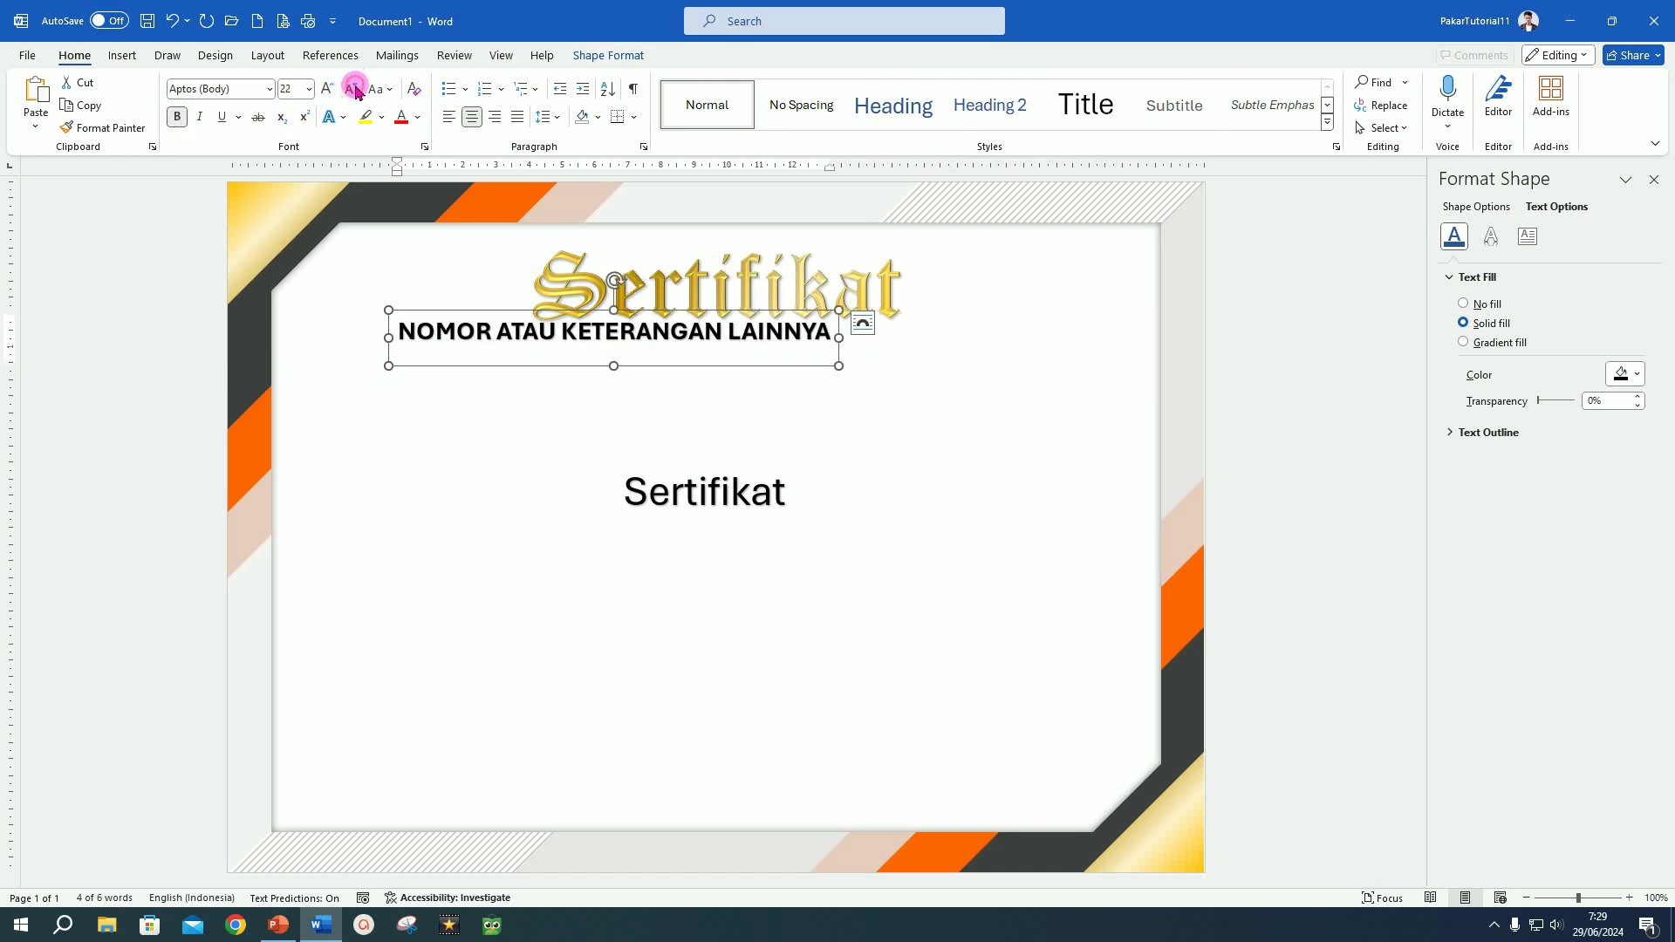
left_click(352, 91)
left_click(352, 91)
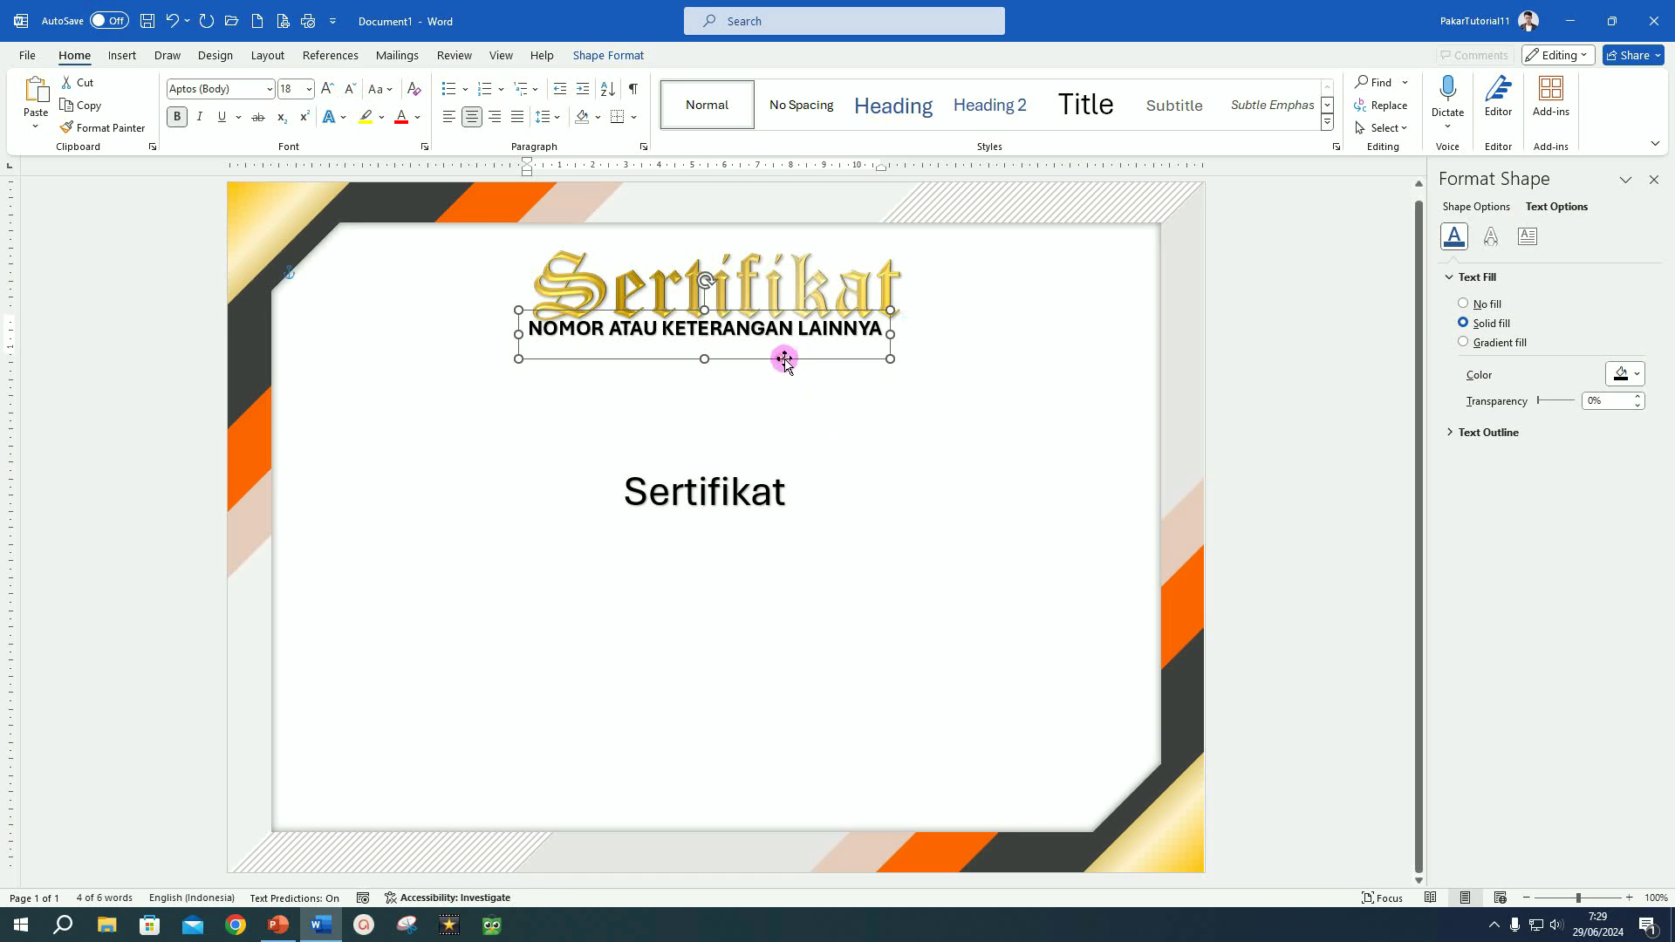
key("ctrl+bracketright")
left_click(608, 55)
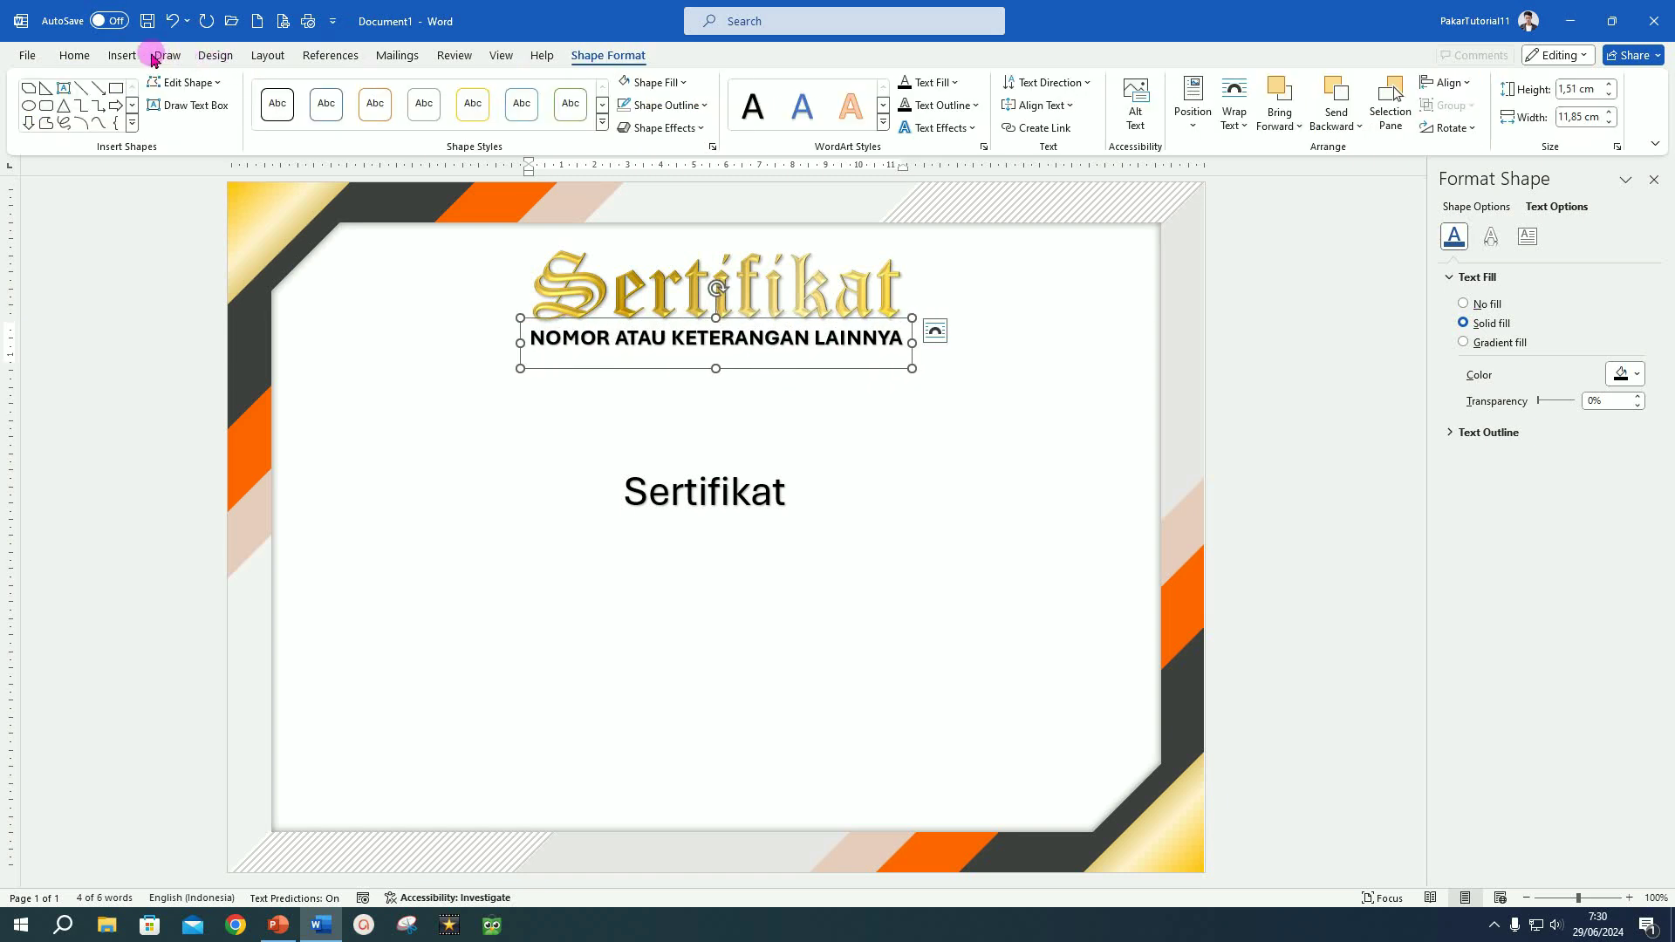
- Color the "NOMOR ATAU KETERANGAN LAINNYA" text with the recently used orange
left_click(74, 56)
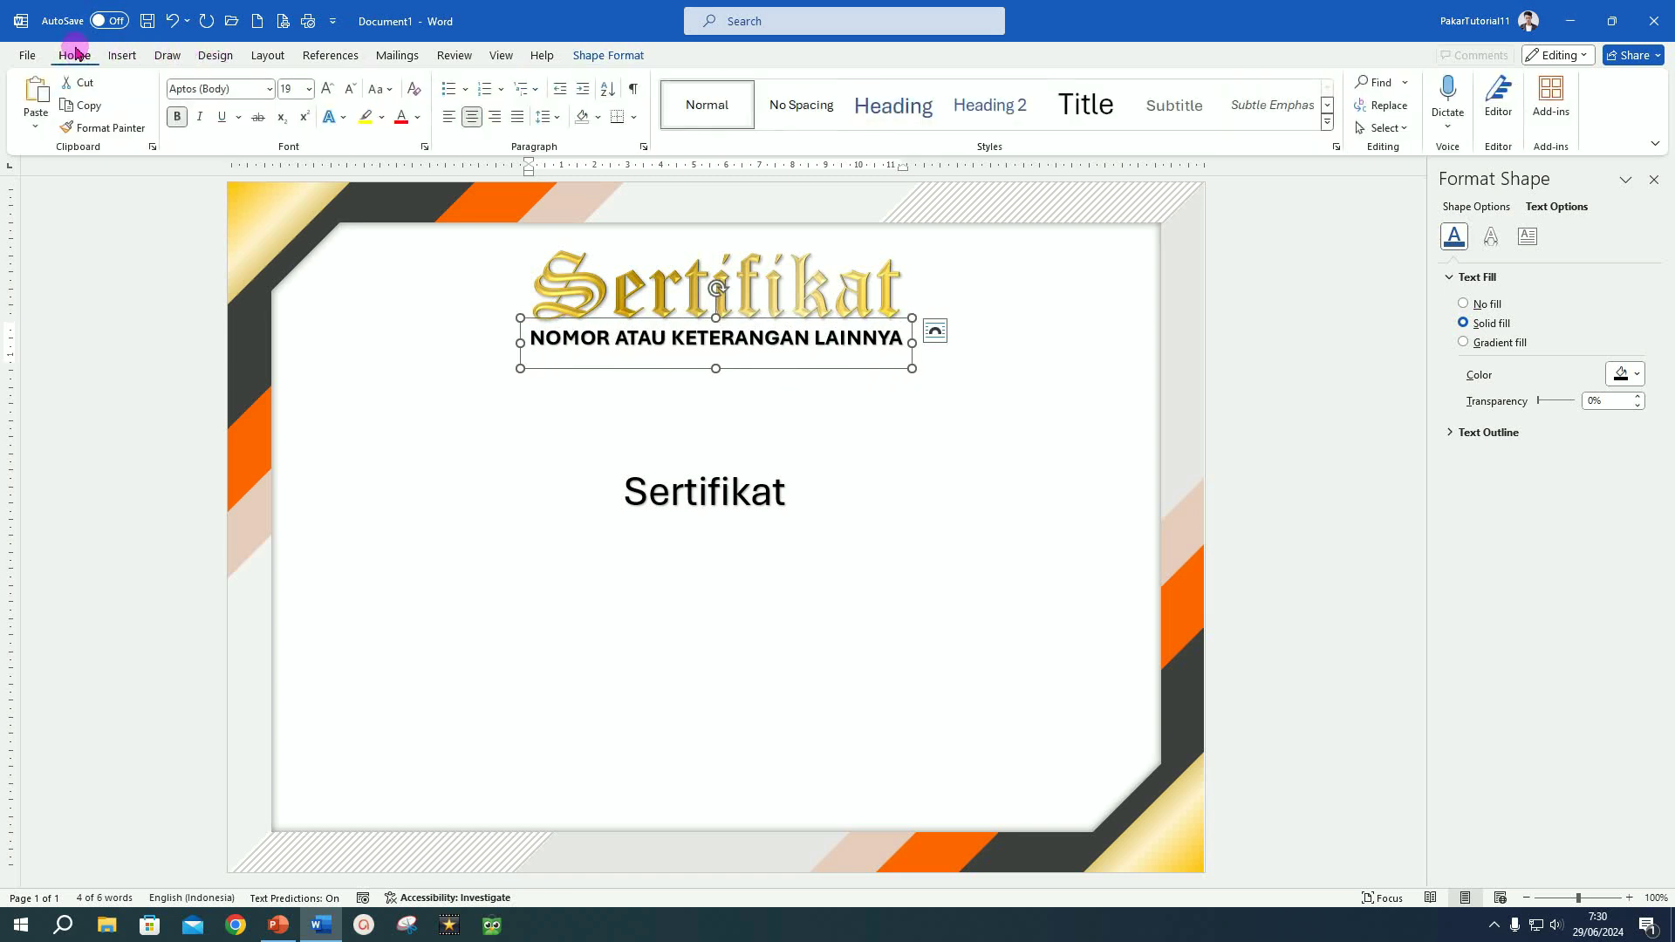
left_click(419, 123)
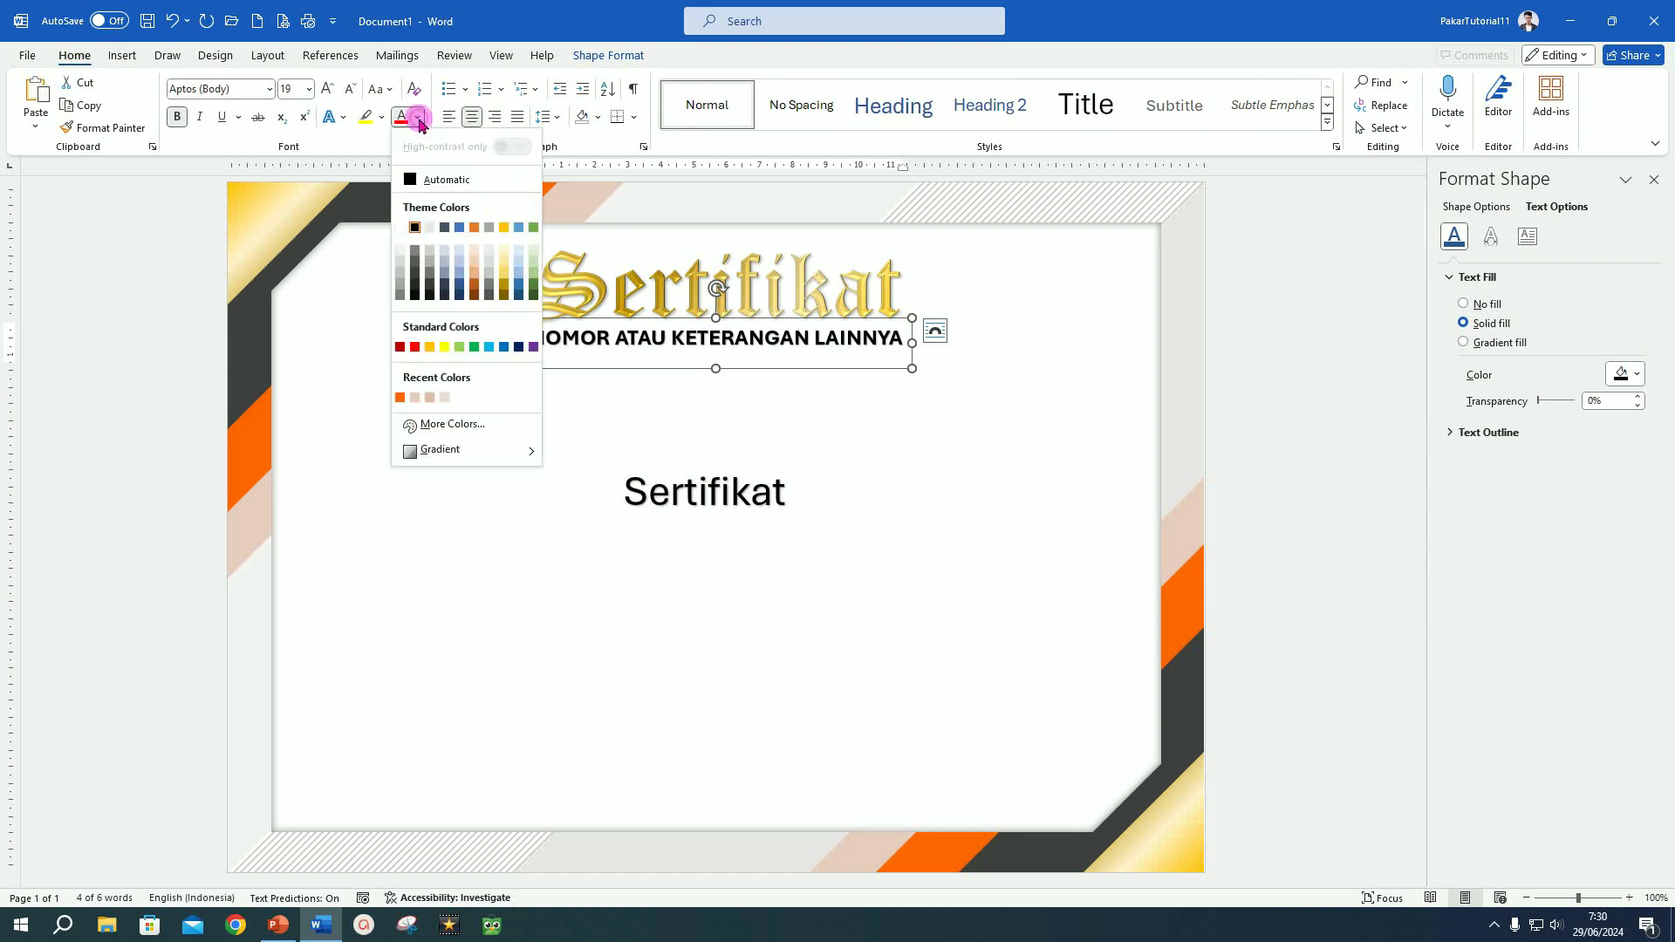
left_click(400, 398)
left_click(731, 406)
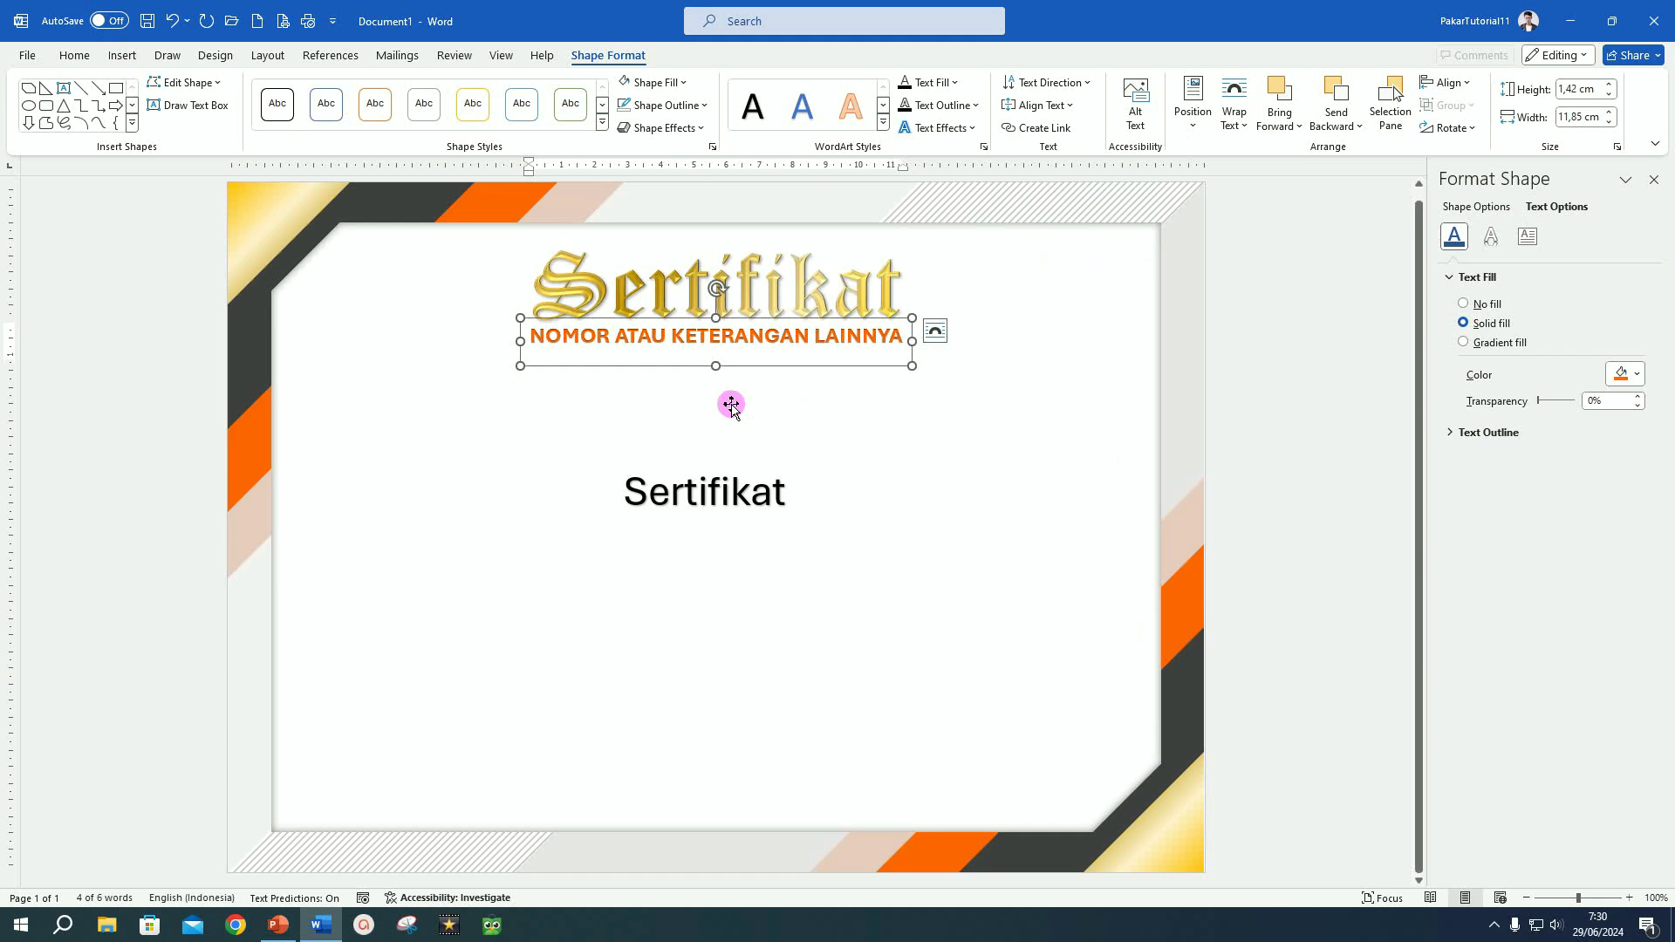
- Move the black "Sertifikat" text box just under the orange line and replace its text with "Diberikan kepada"
left_click(708, 495)
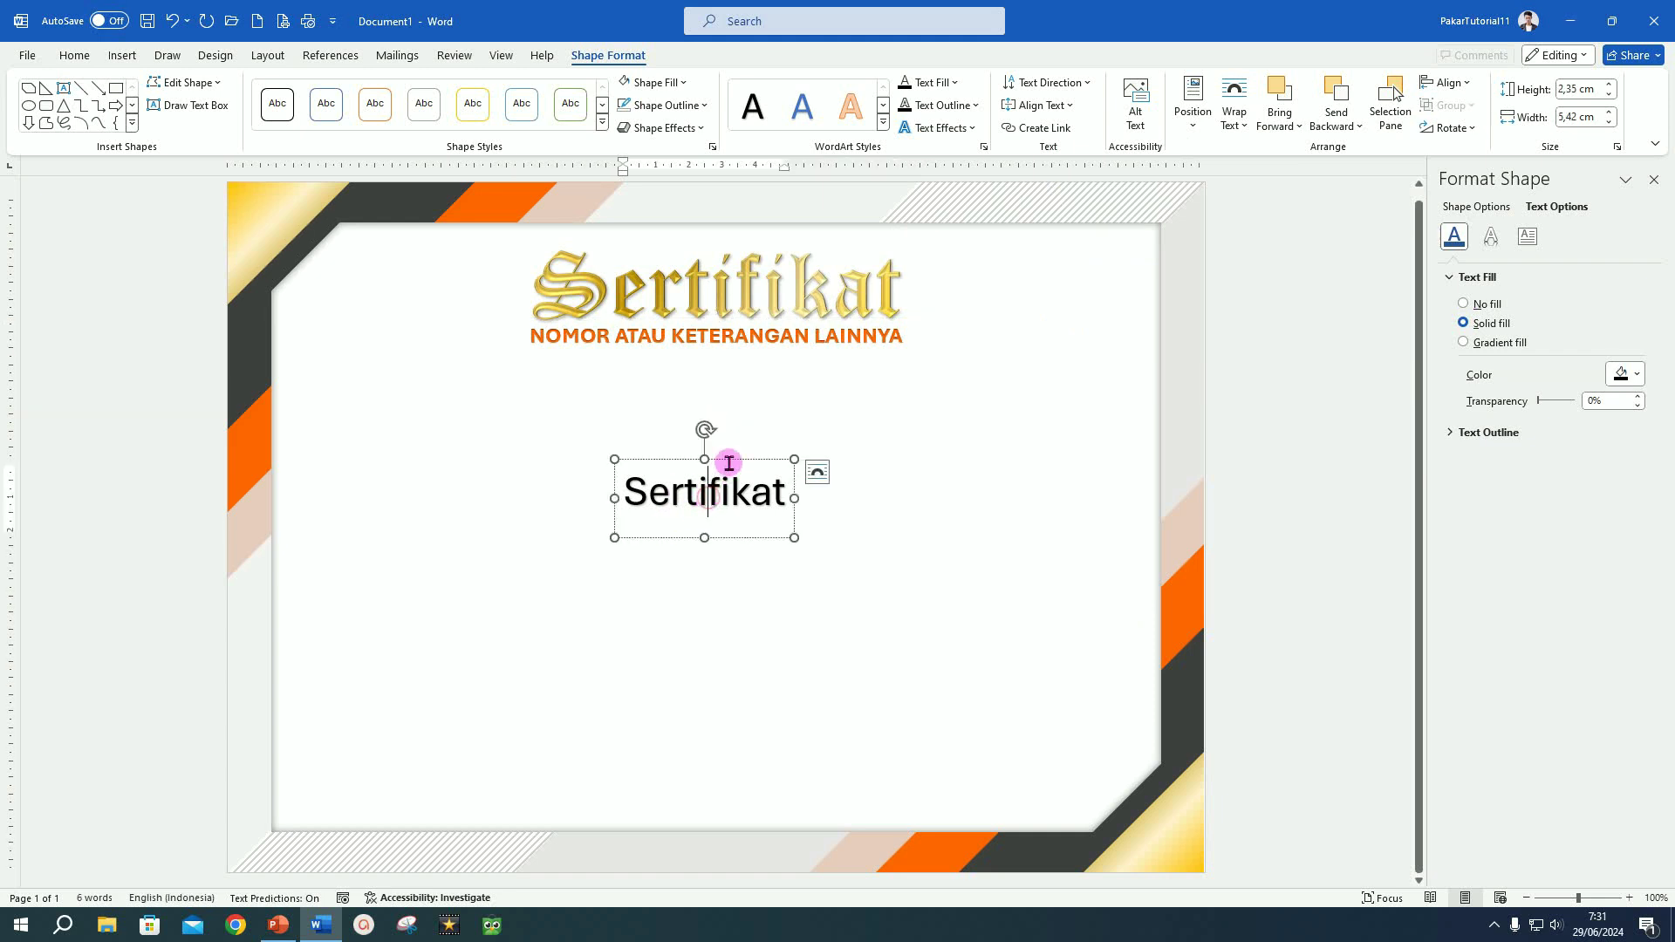
left_click_drag(729, 460, 744, 359)
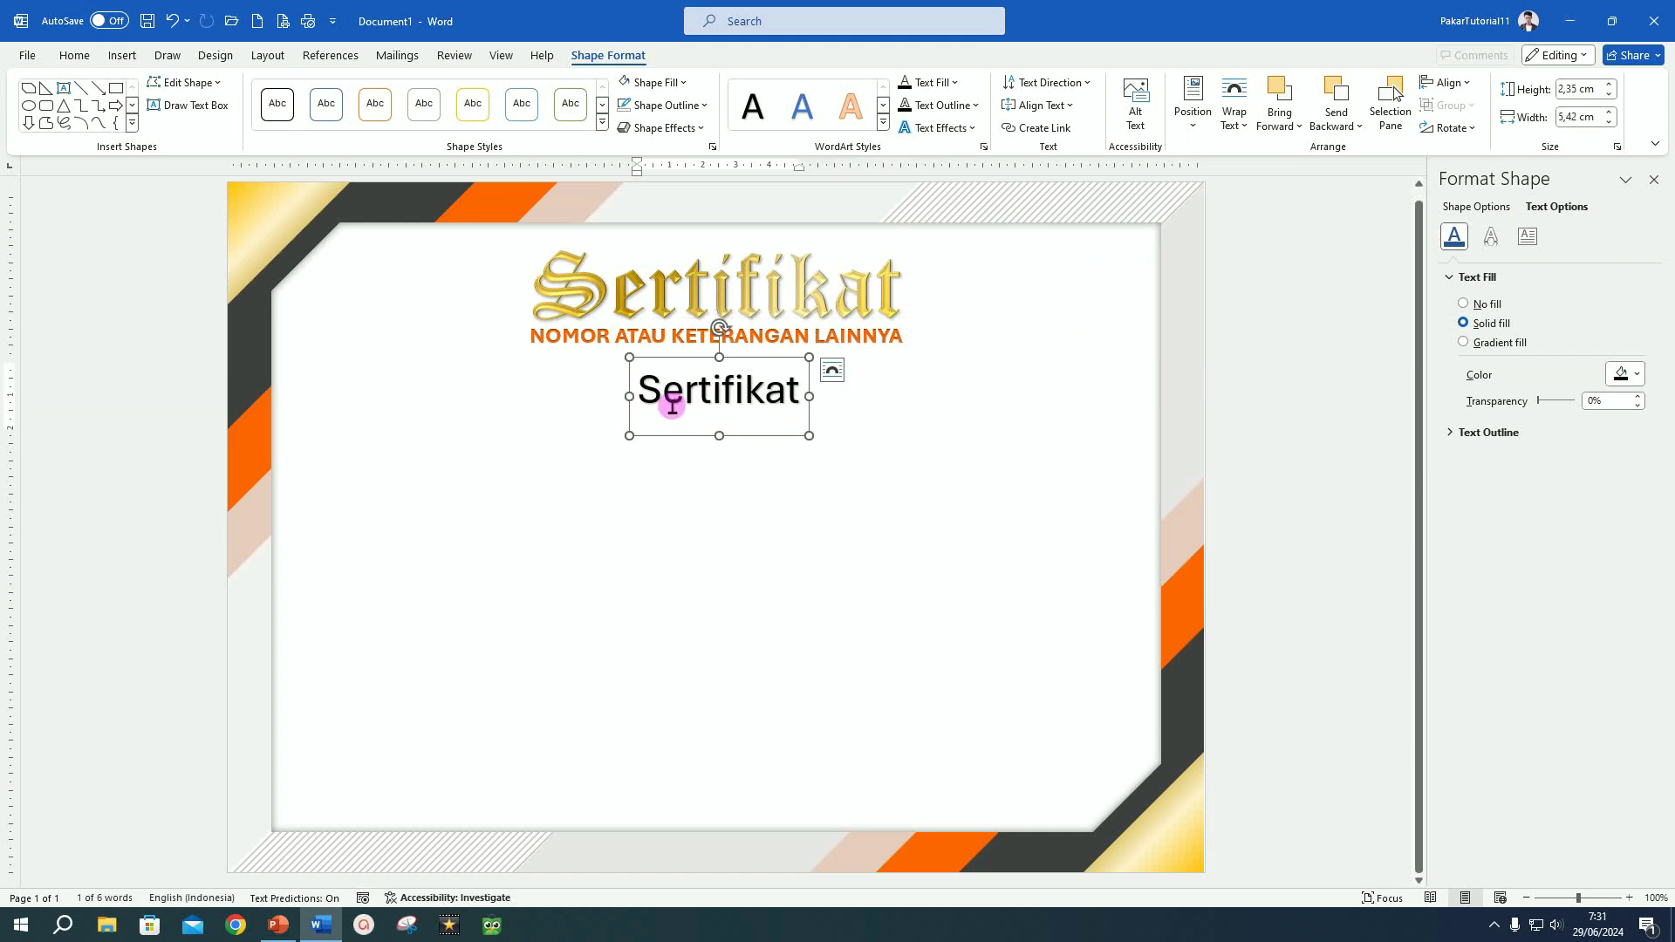
left_click_drag(642, 388, 915, 401)
type("Diberikan kepada")
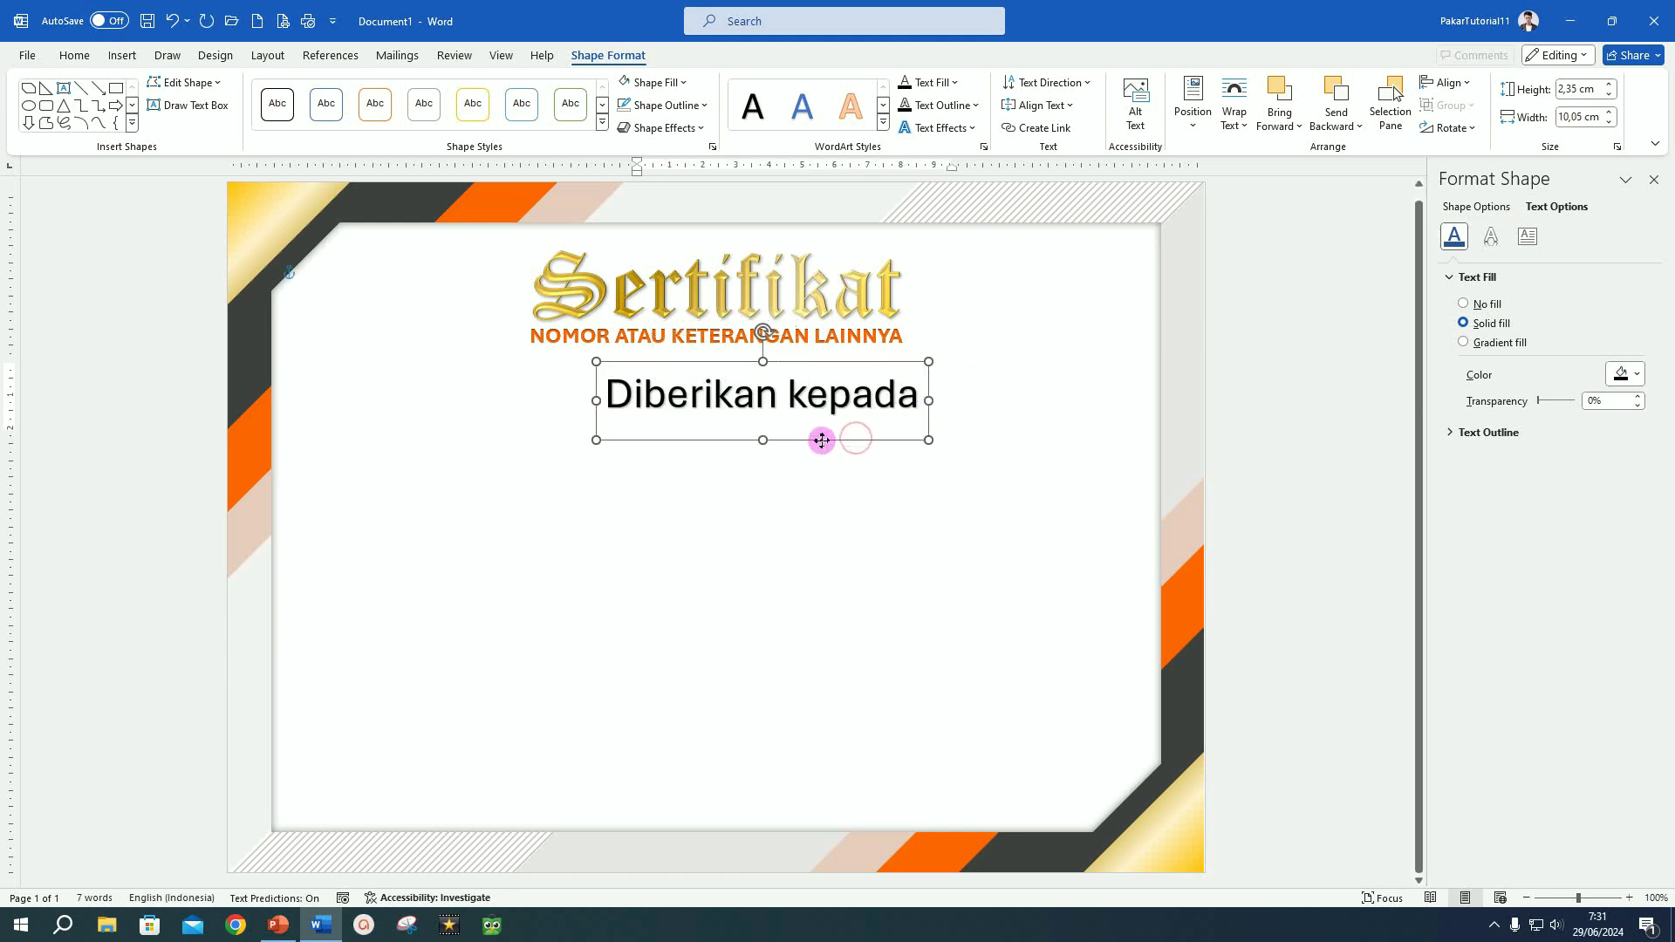
- Center the "Diberikan kepada:" line and reduce its font size by six steps
triple_click(776, 426)
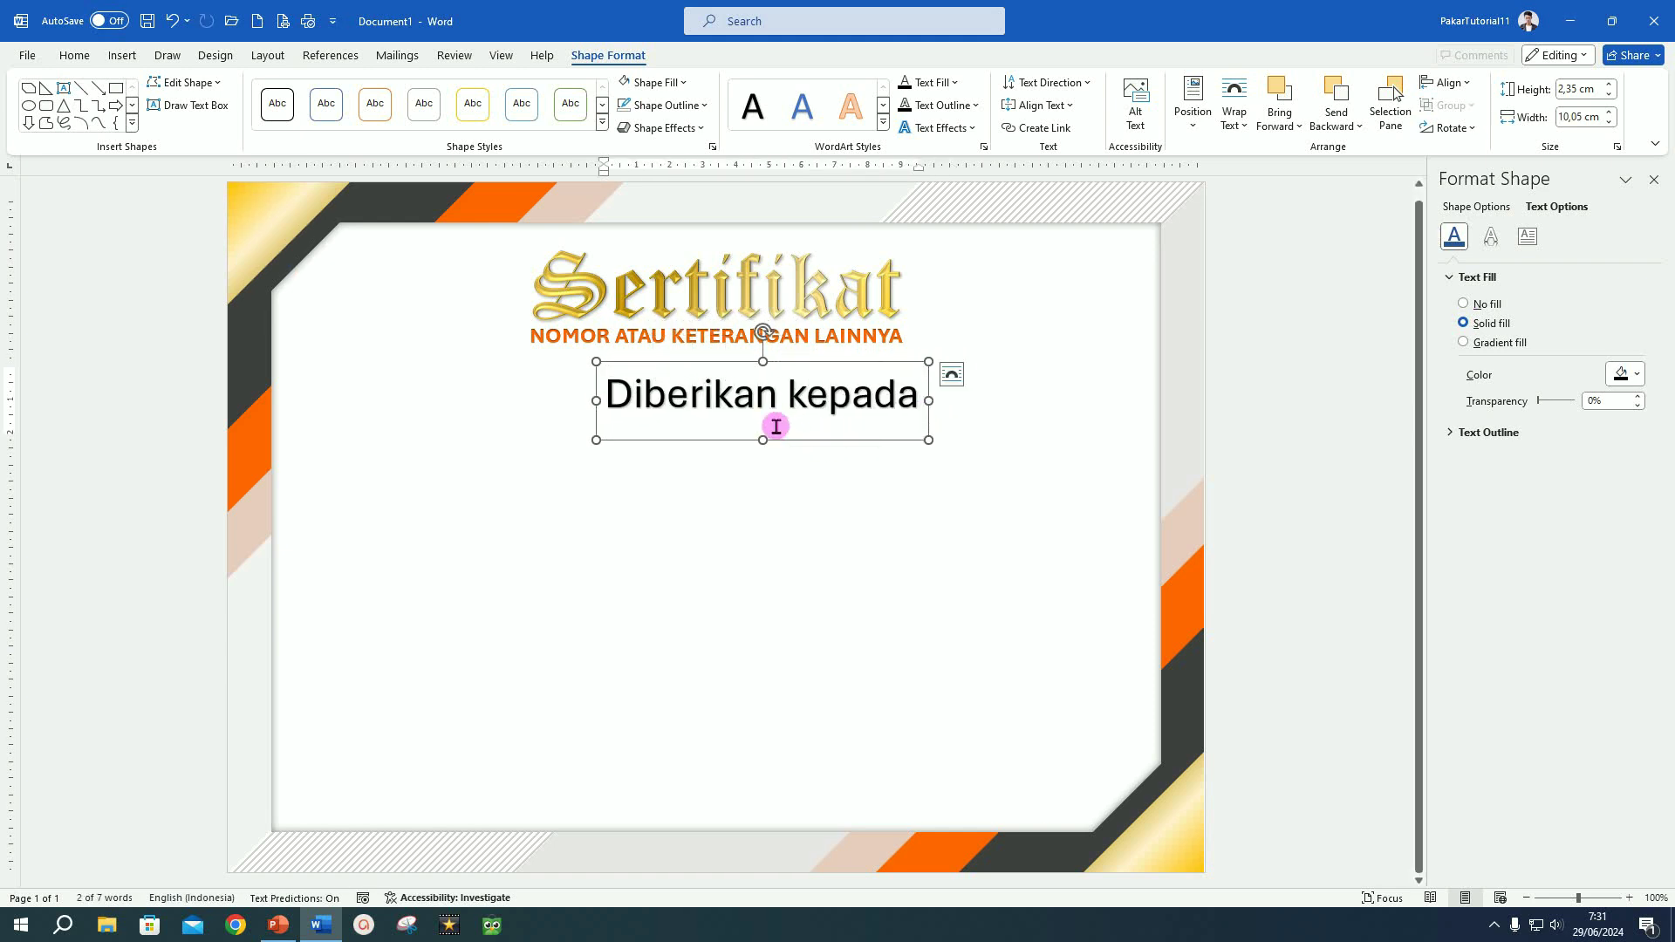
left_click(74, 57)
left_click(471, 120)
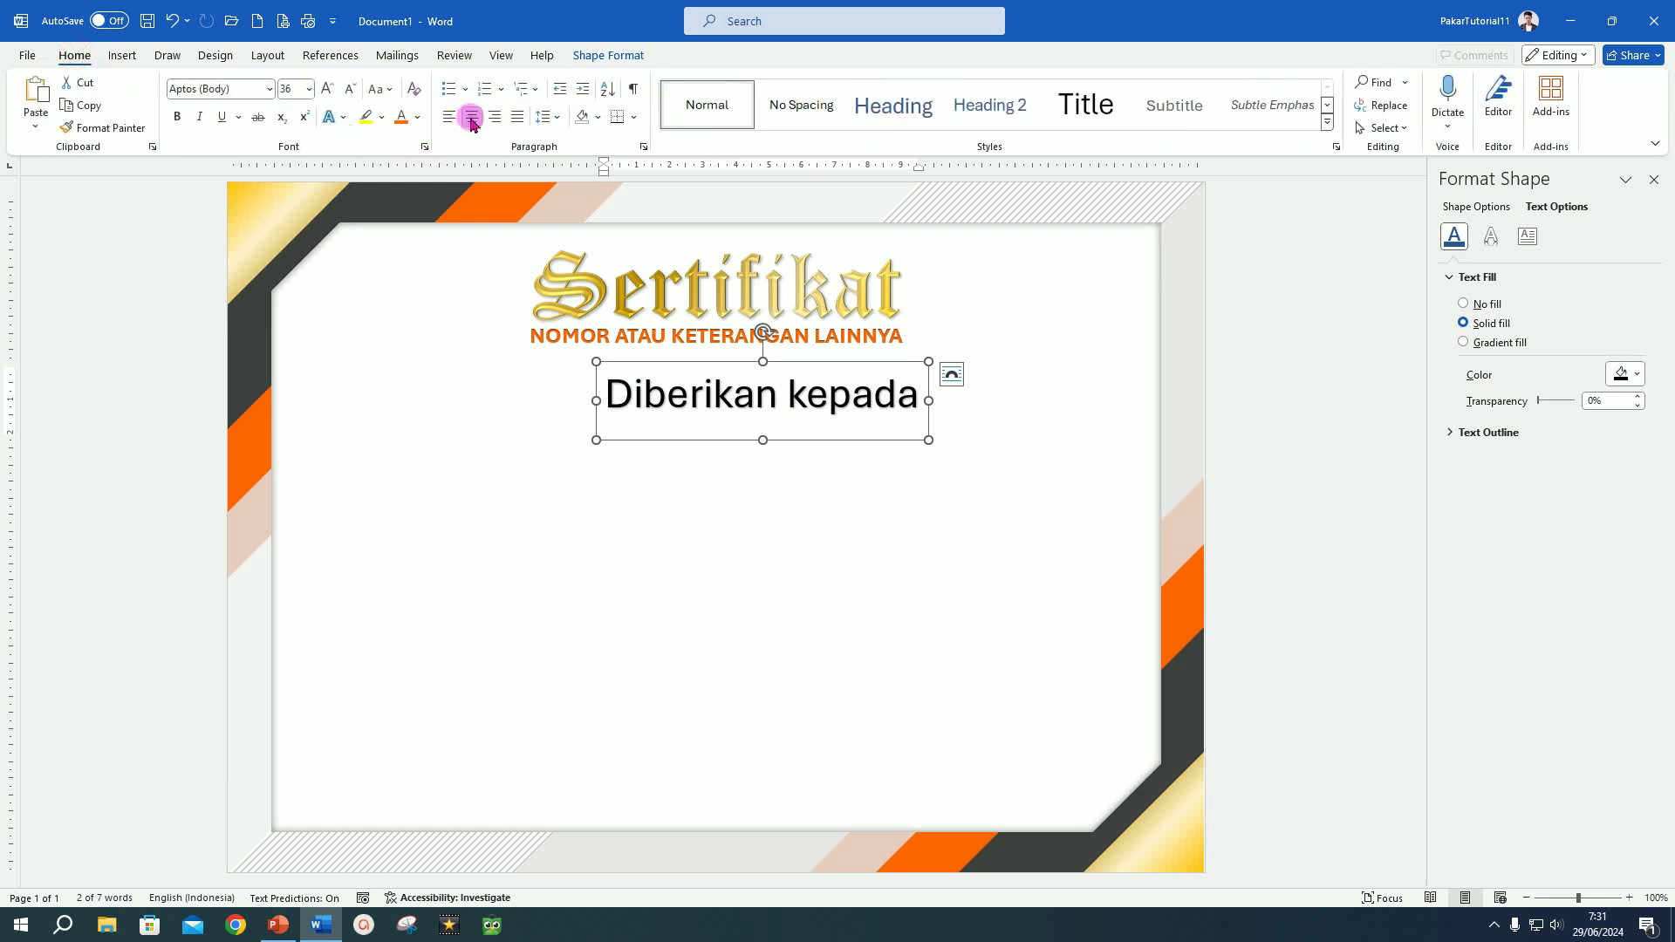
left_click(353, 89)
left_click(353, 90)
left_click(353, 90)
left_click(353, 90)
left_click(353, 90)
left_click(353, 90)
- Lower the "Diberikan kepada:" text box slightly and place a duplicate of it farther down the panel
left_click(743, 408)
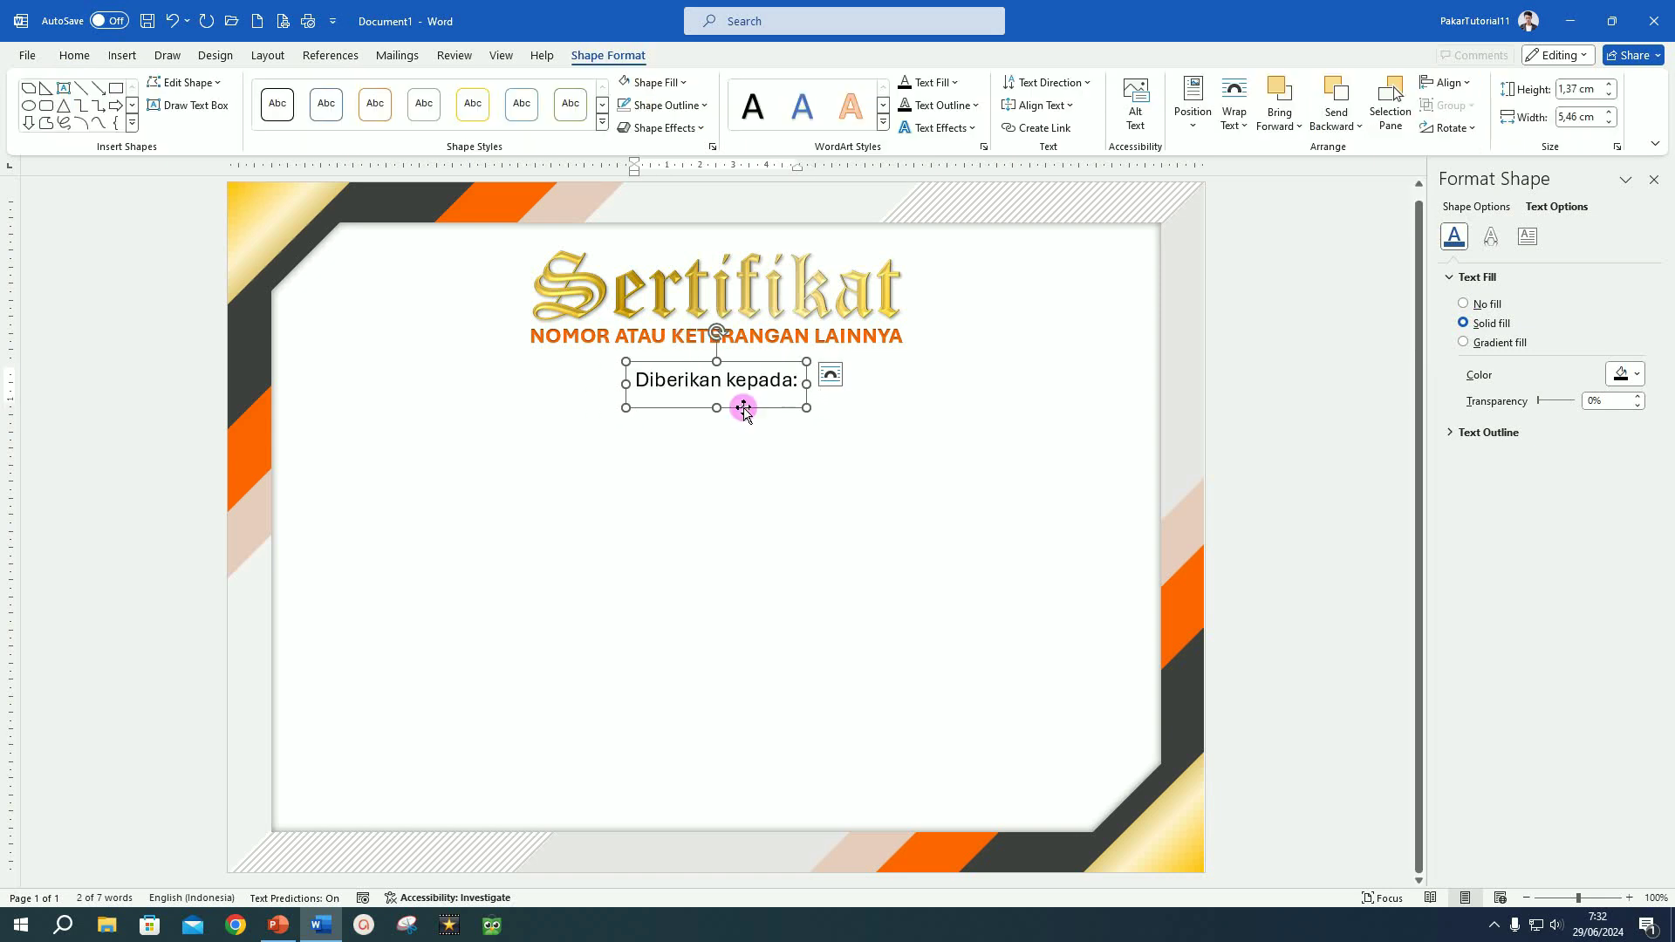
left_click_drag(743, 408, 742, 417)
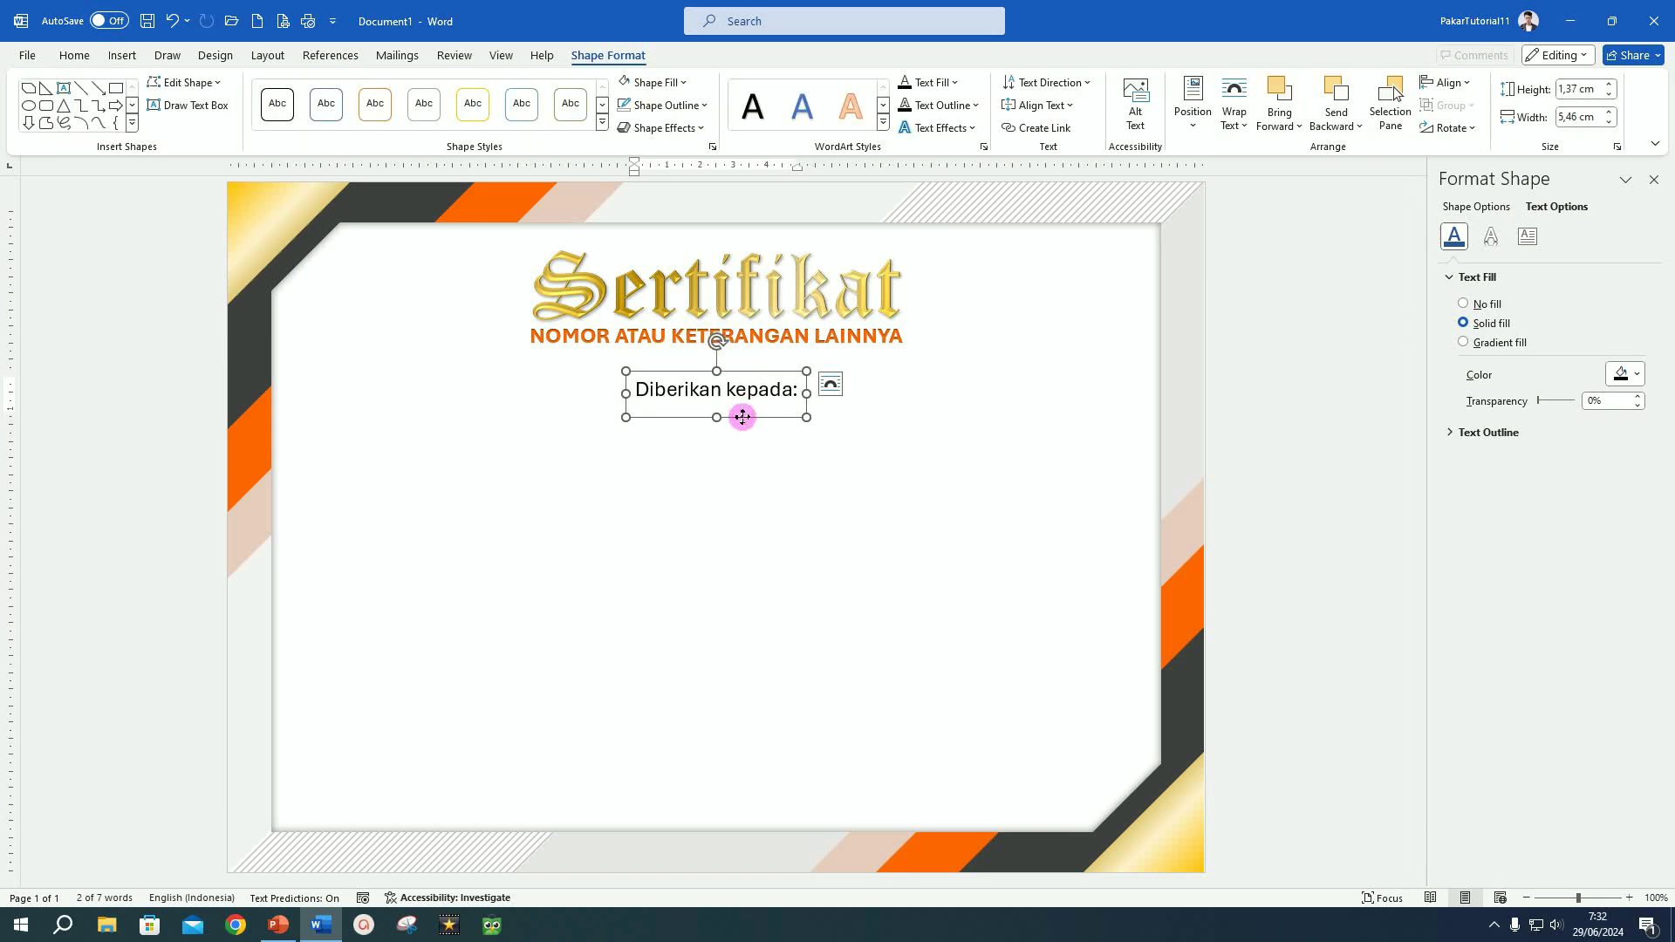
left_click_drag(742, 417, 732, 509)
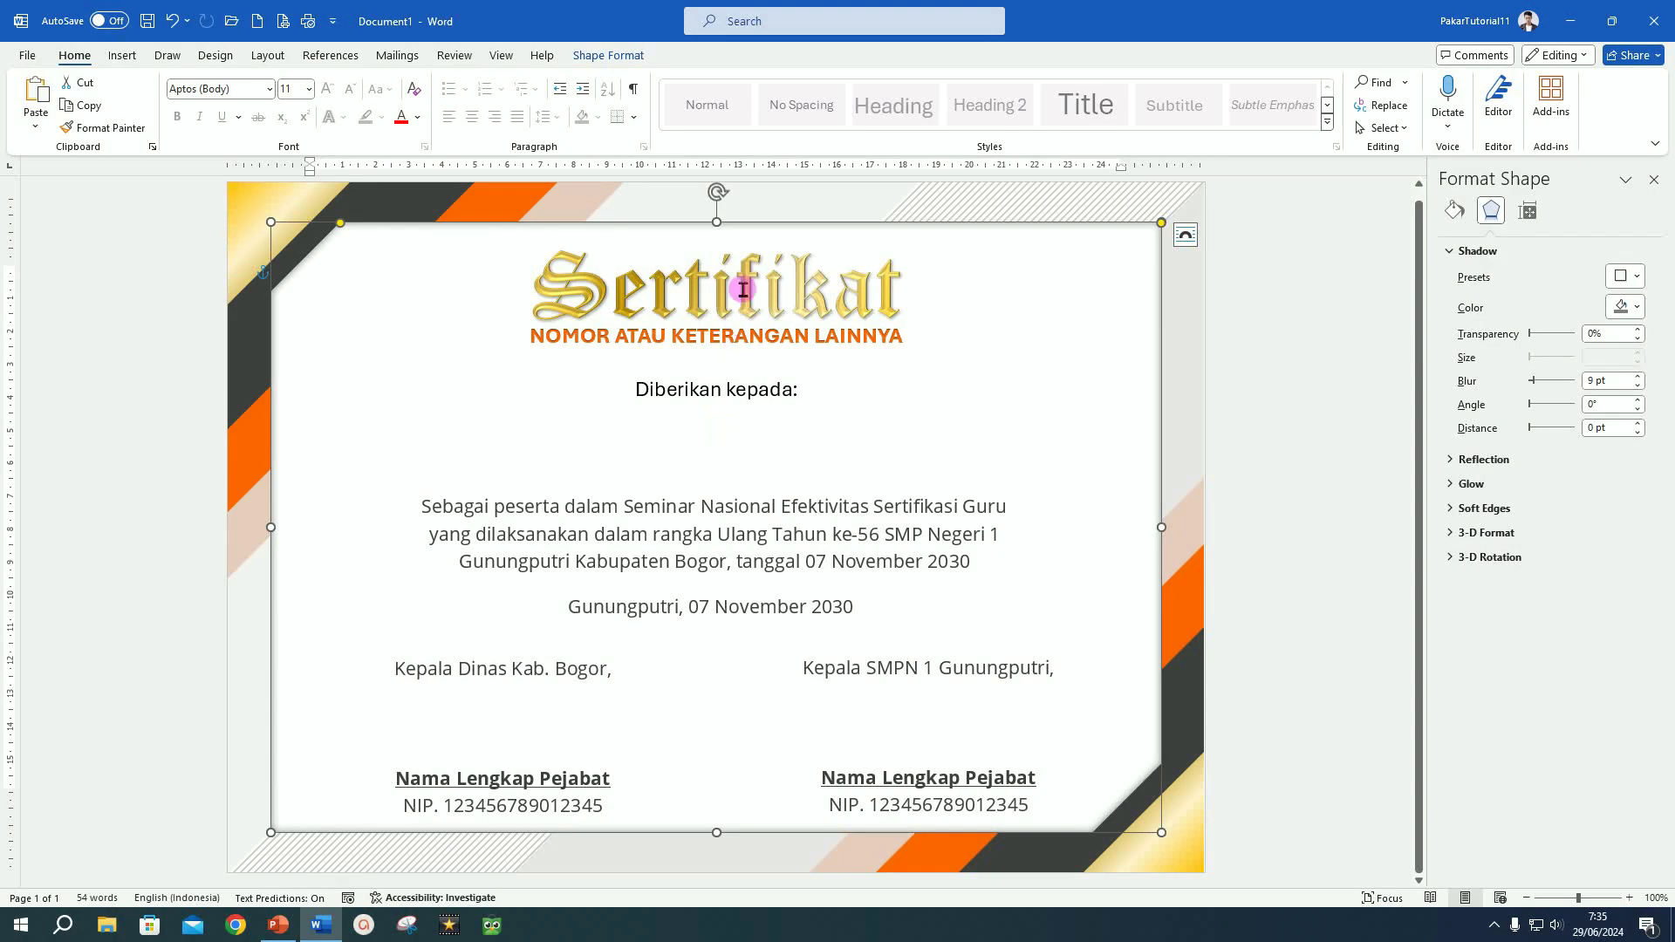
- Duplicate the gold "Sertifikat" heading, place the copy below "Diberikan kepada:" and change its text to the recipient's name
left_click(744, 272)
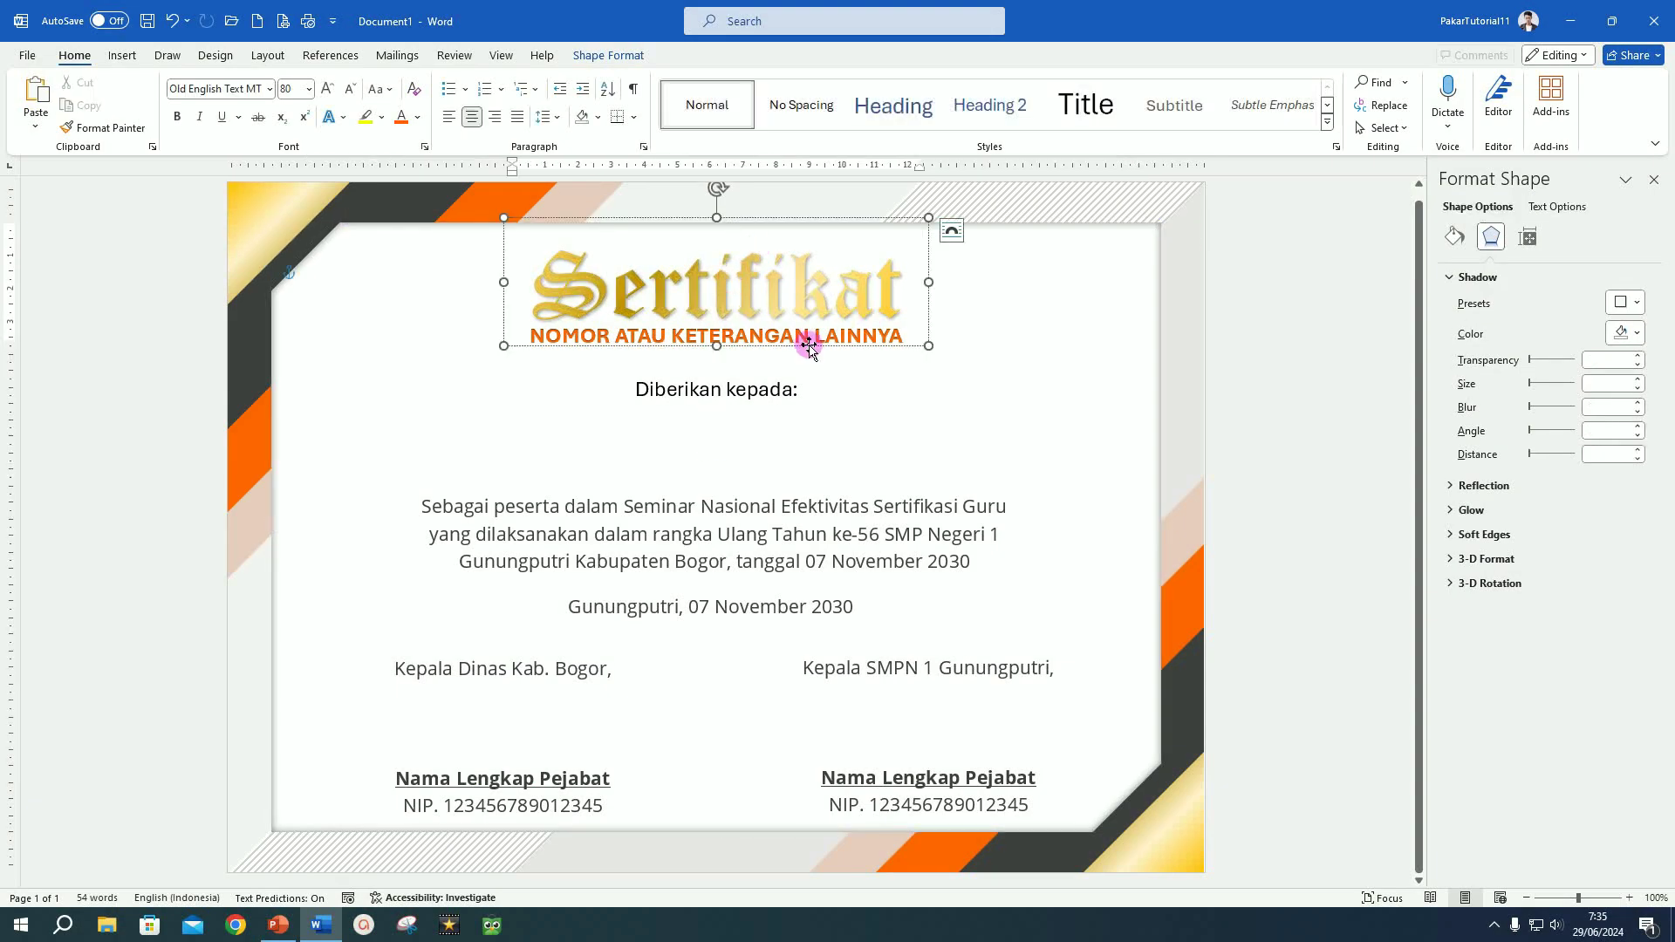
key("ctrl+a")
key("ctrl+d")
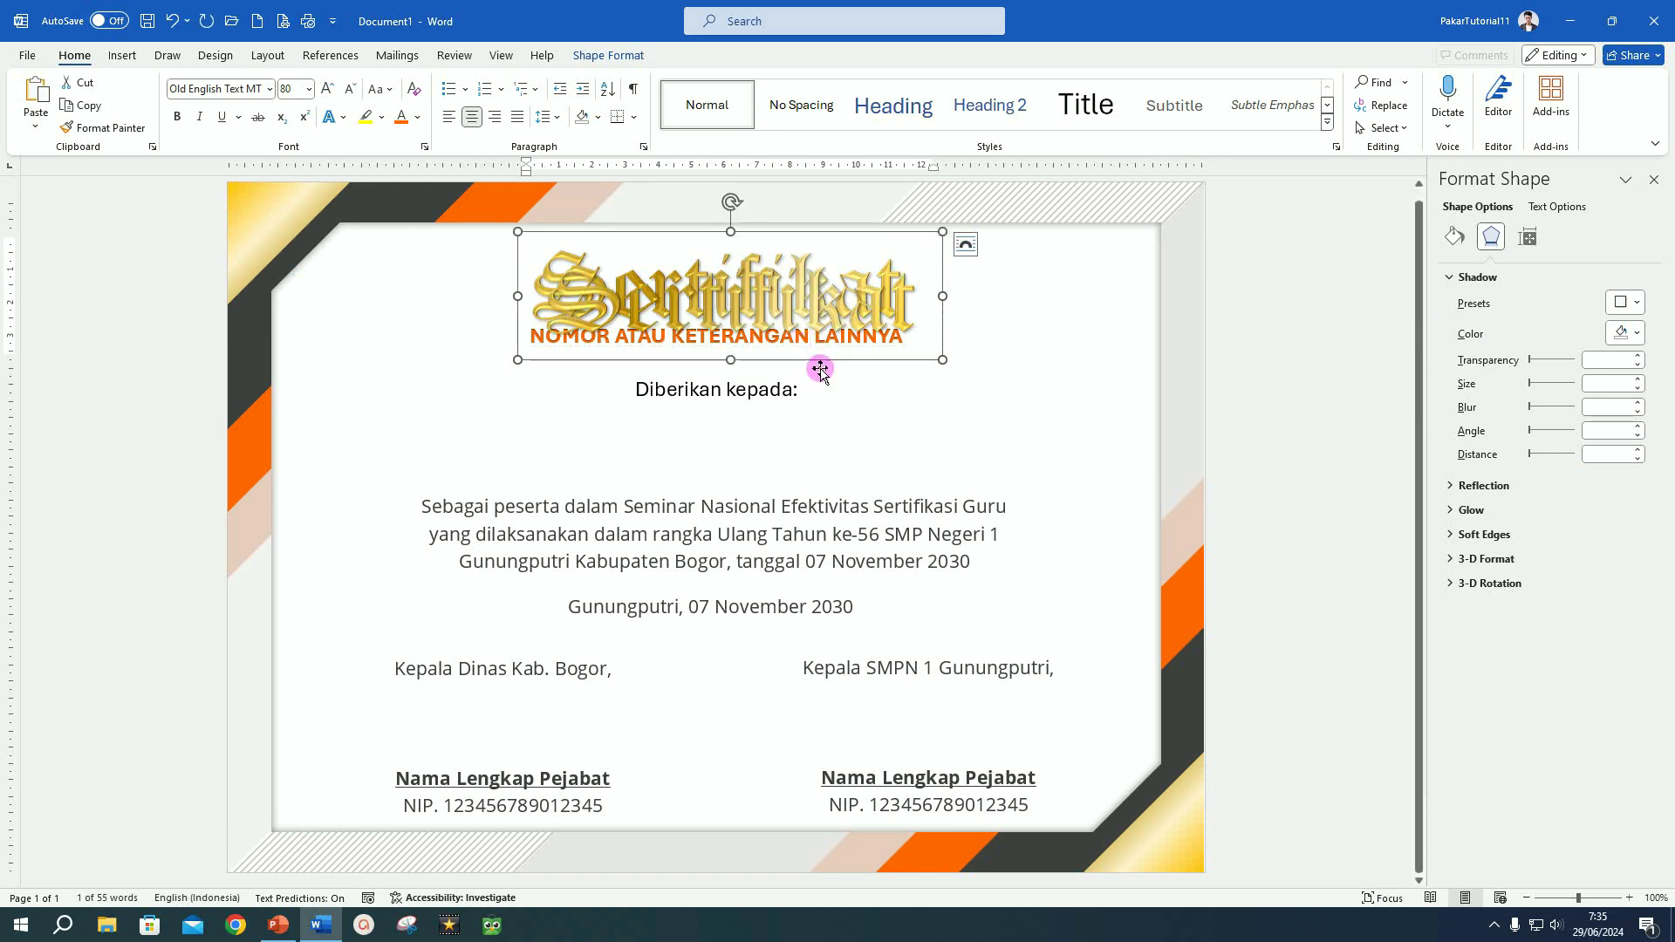
left_click_drag(847, 360, 759, 490)
left_click_drag(539, 440, 899, 443)
type("Dzulkadr")
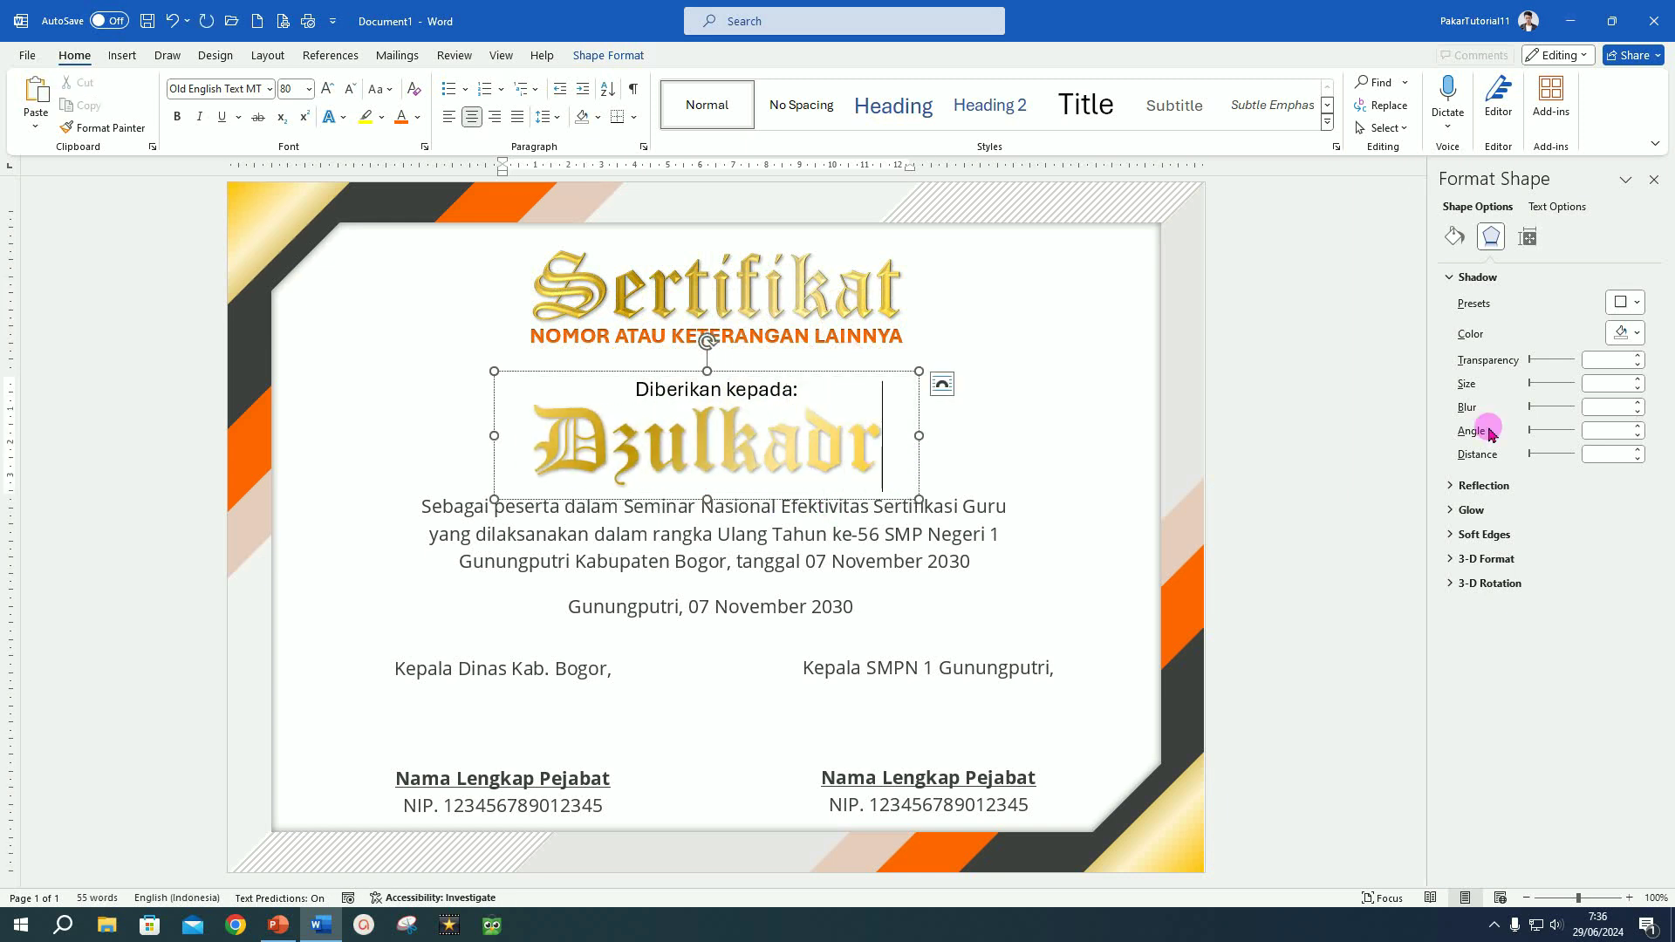
- Reduce the recipient's name to font size 72 and widen its text box on both sides so the full name fits on one line
left_click(593, 371)
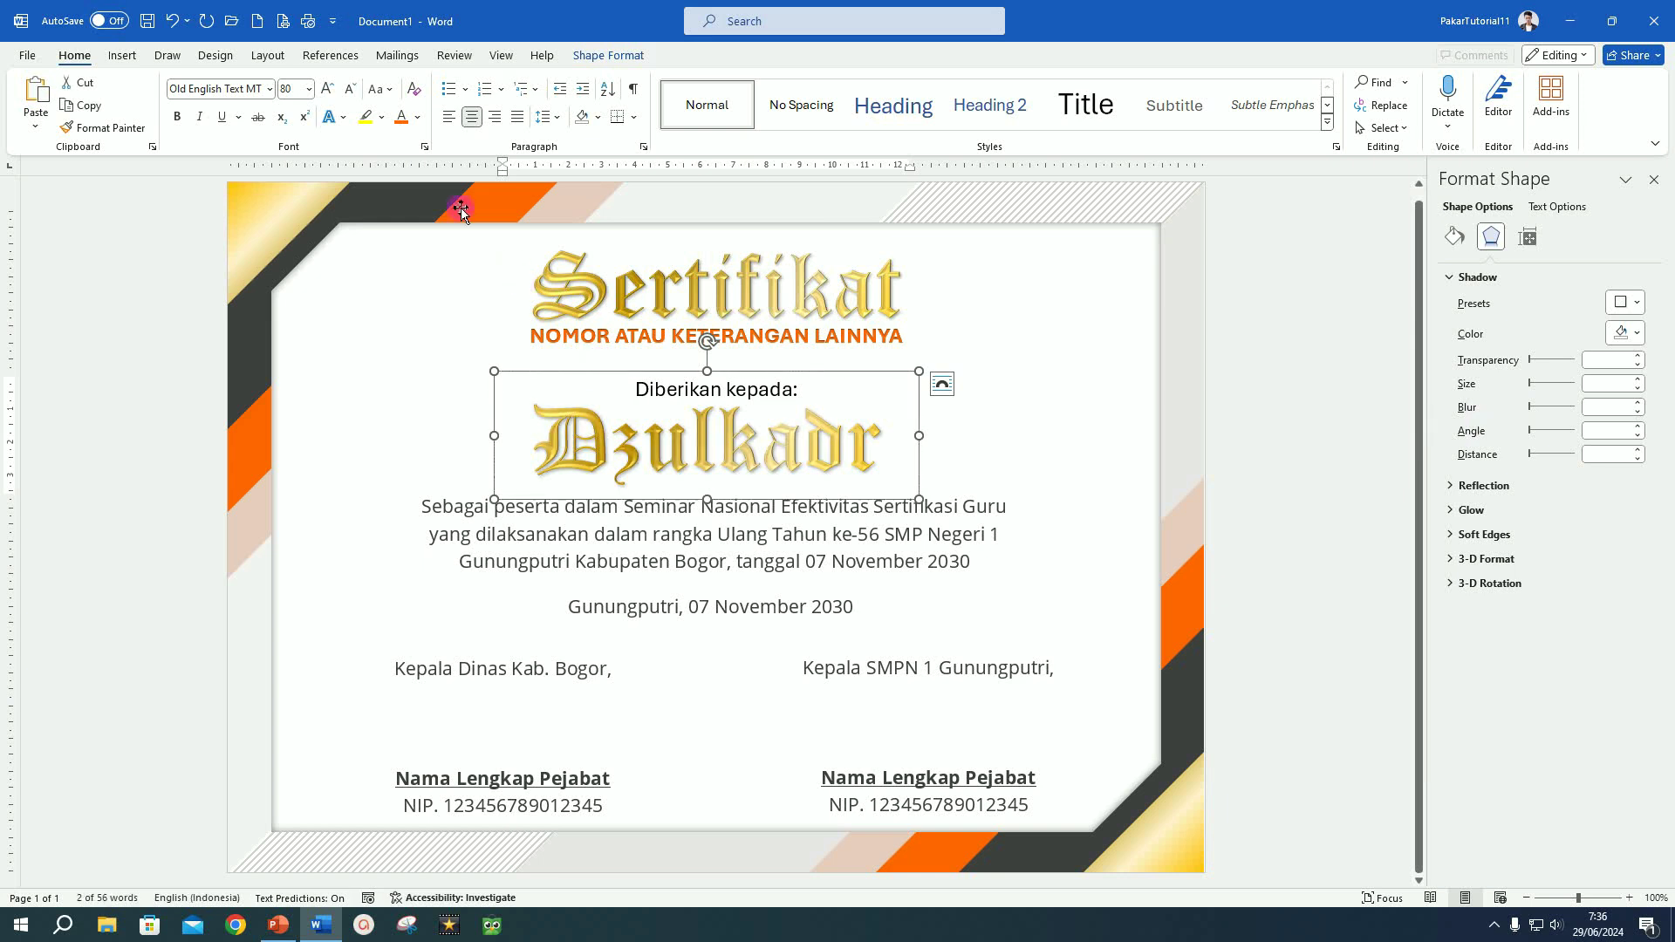
left_click(352, 89)
left_click(495, 438)
left_click_drag(494, 435, 294, 435)
left_click_drag(921, 436, 1133, 435)
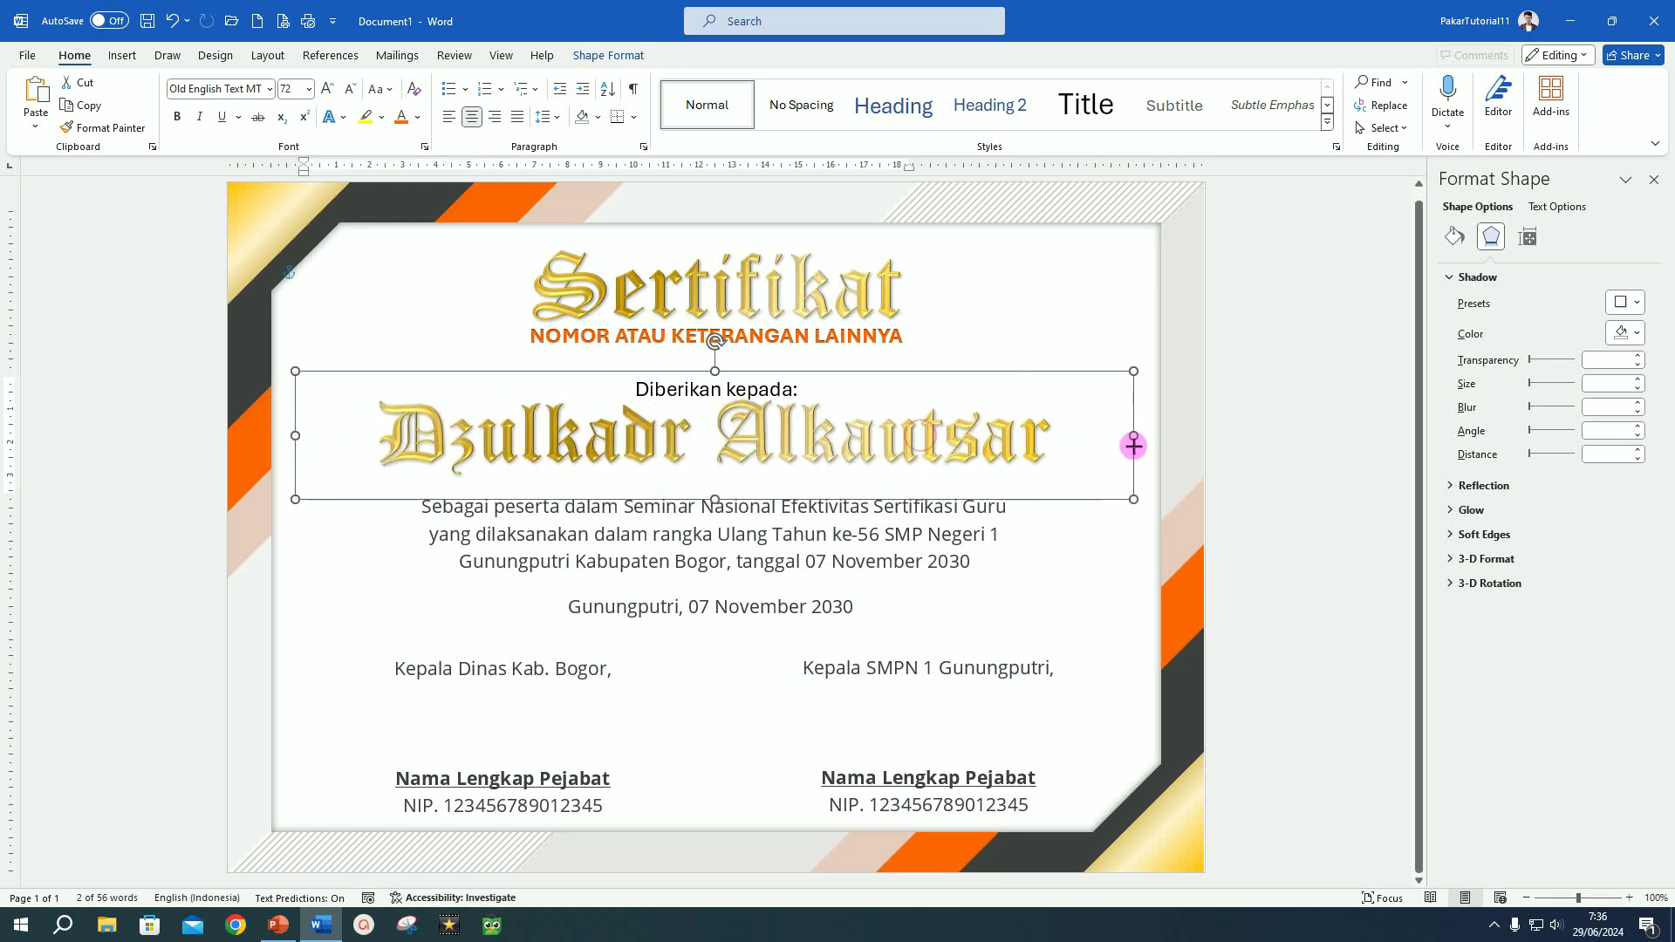
- Set the recipient's name in Brush Script MT with an orange font color
left_click(270, 89)
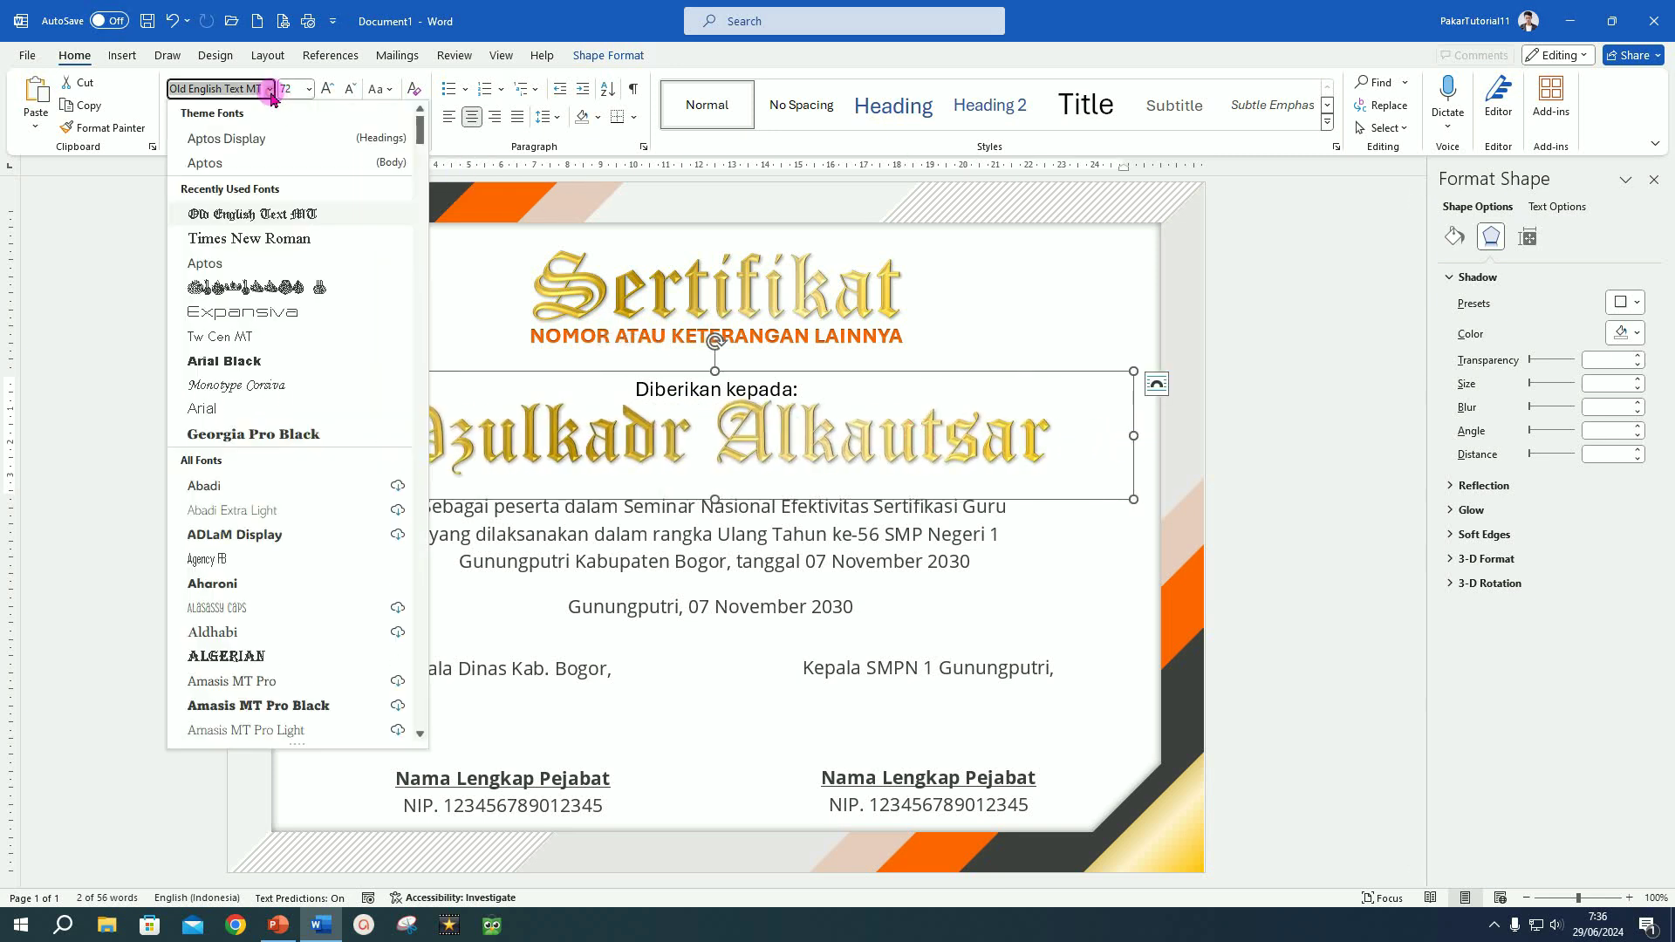
scroll(262, 478, "down", 10)
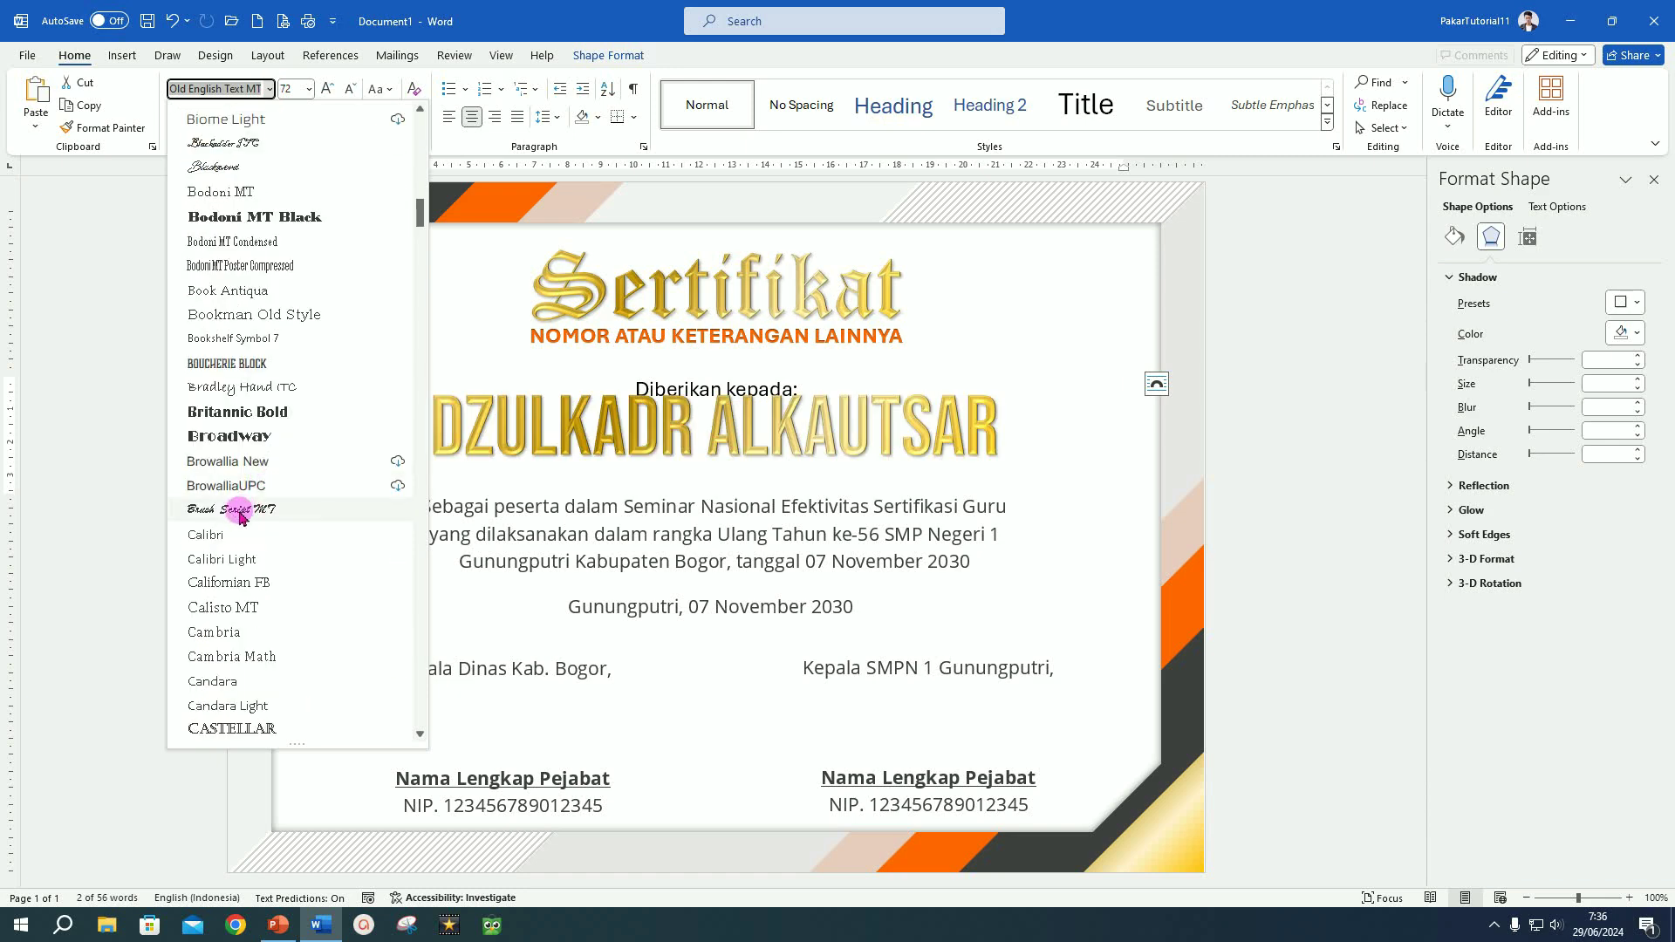
left_click(241, 514)
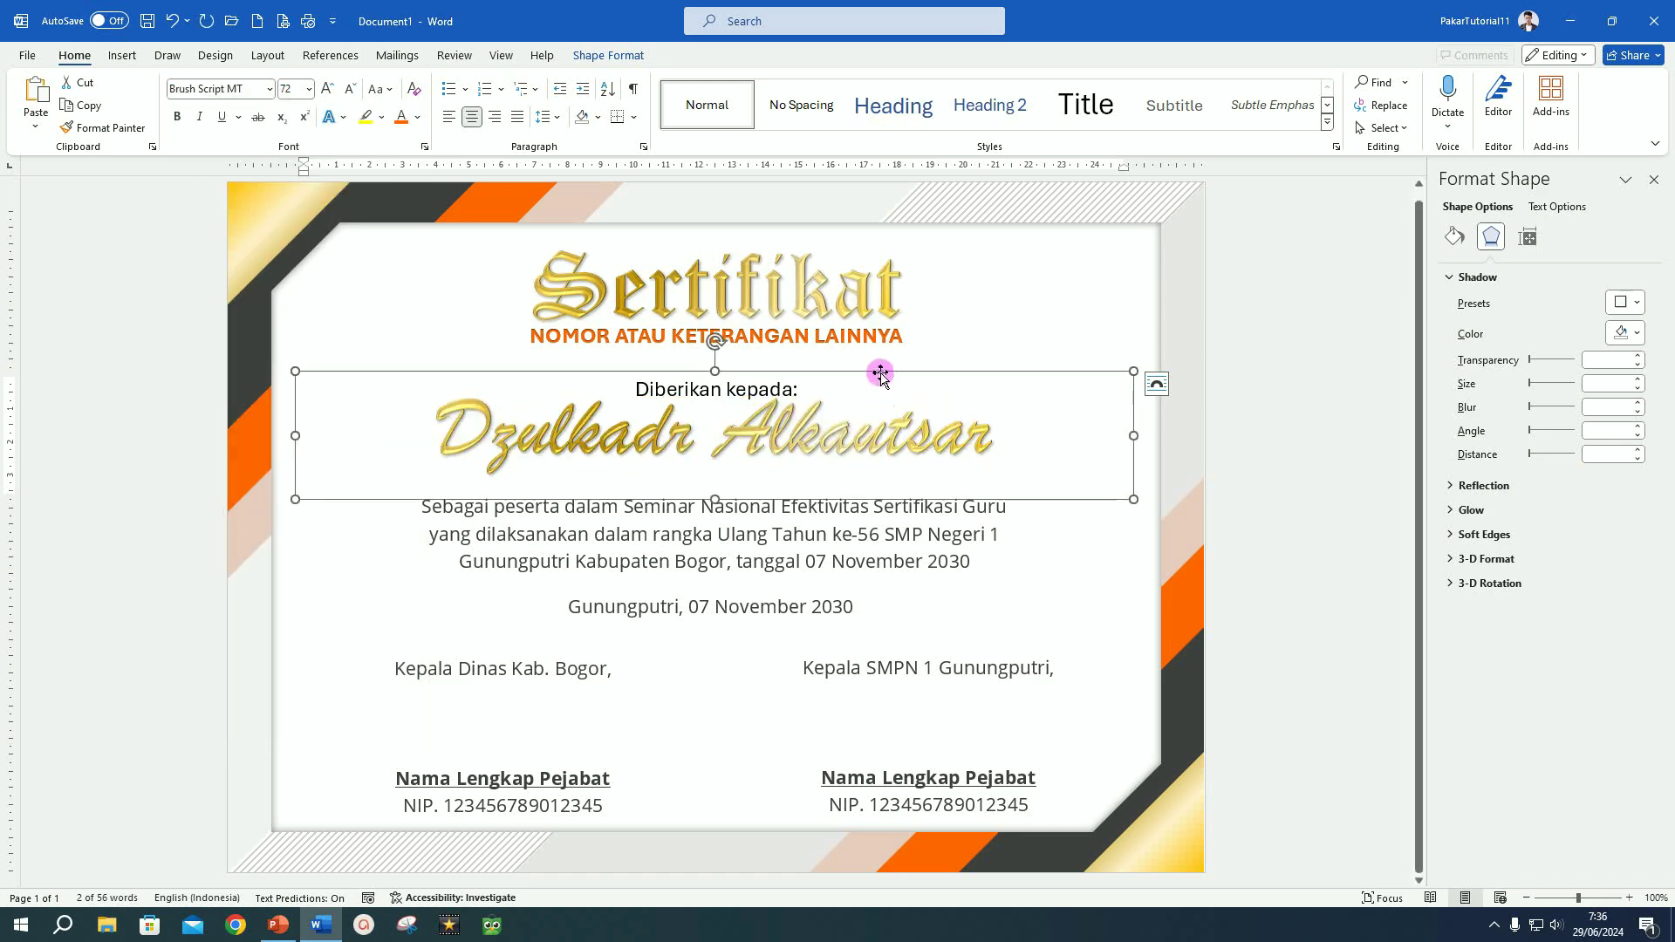
left_click_drag(880, 374, 873, 381)
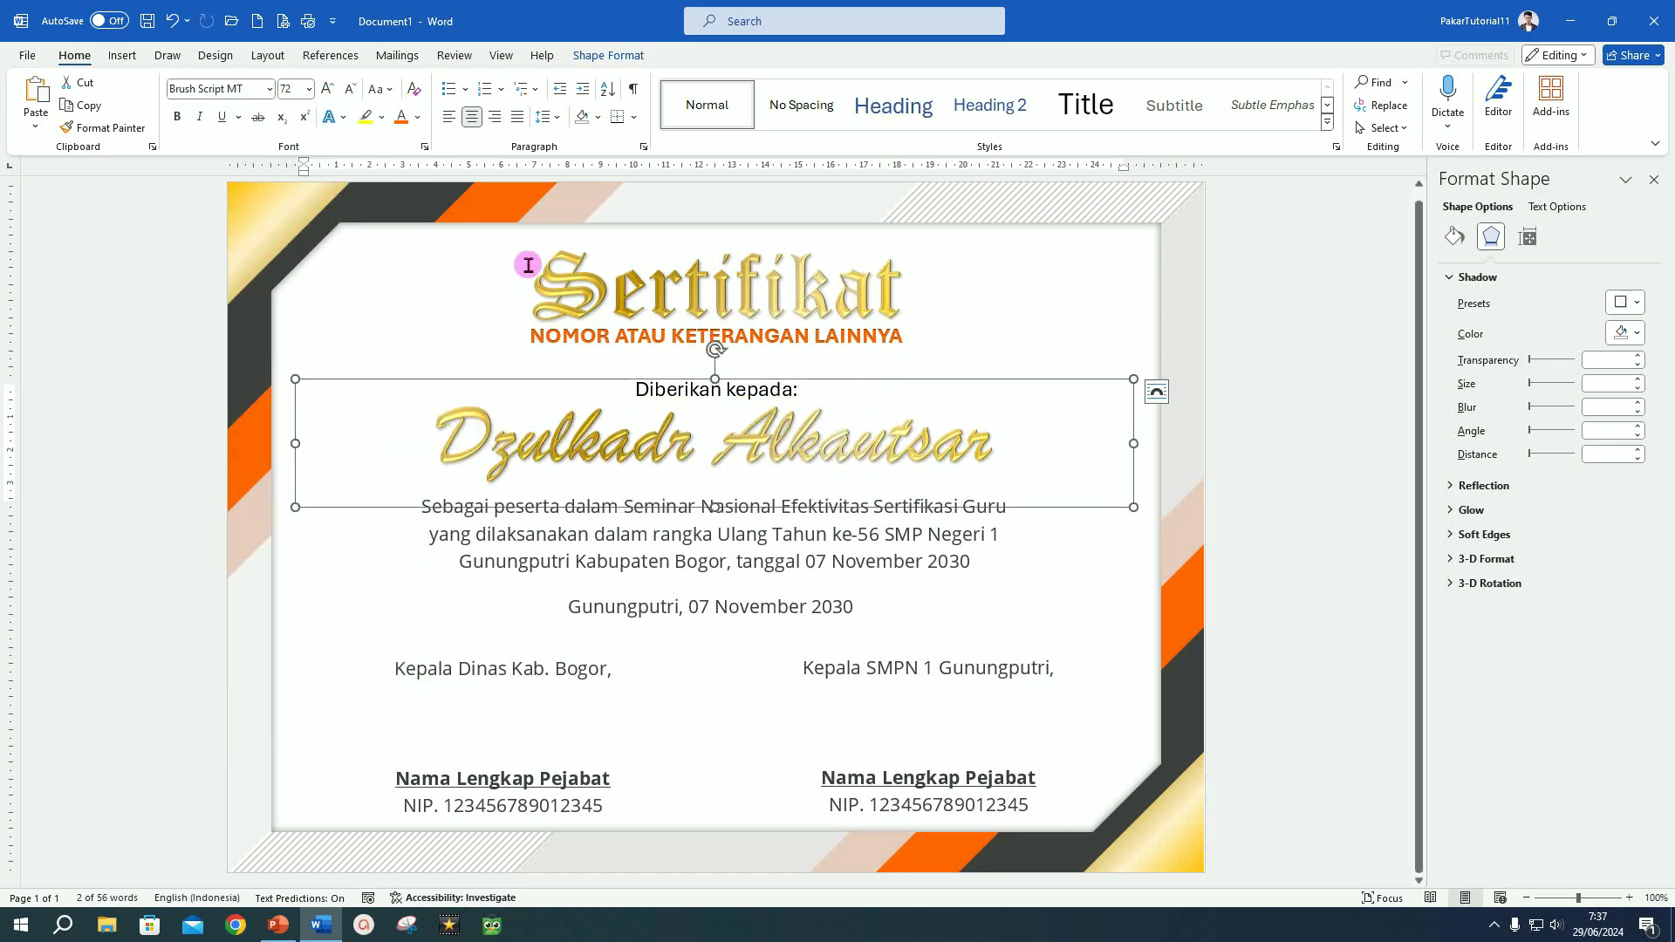
left_click(402, 123)
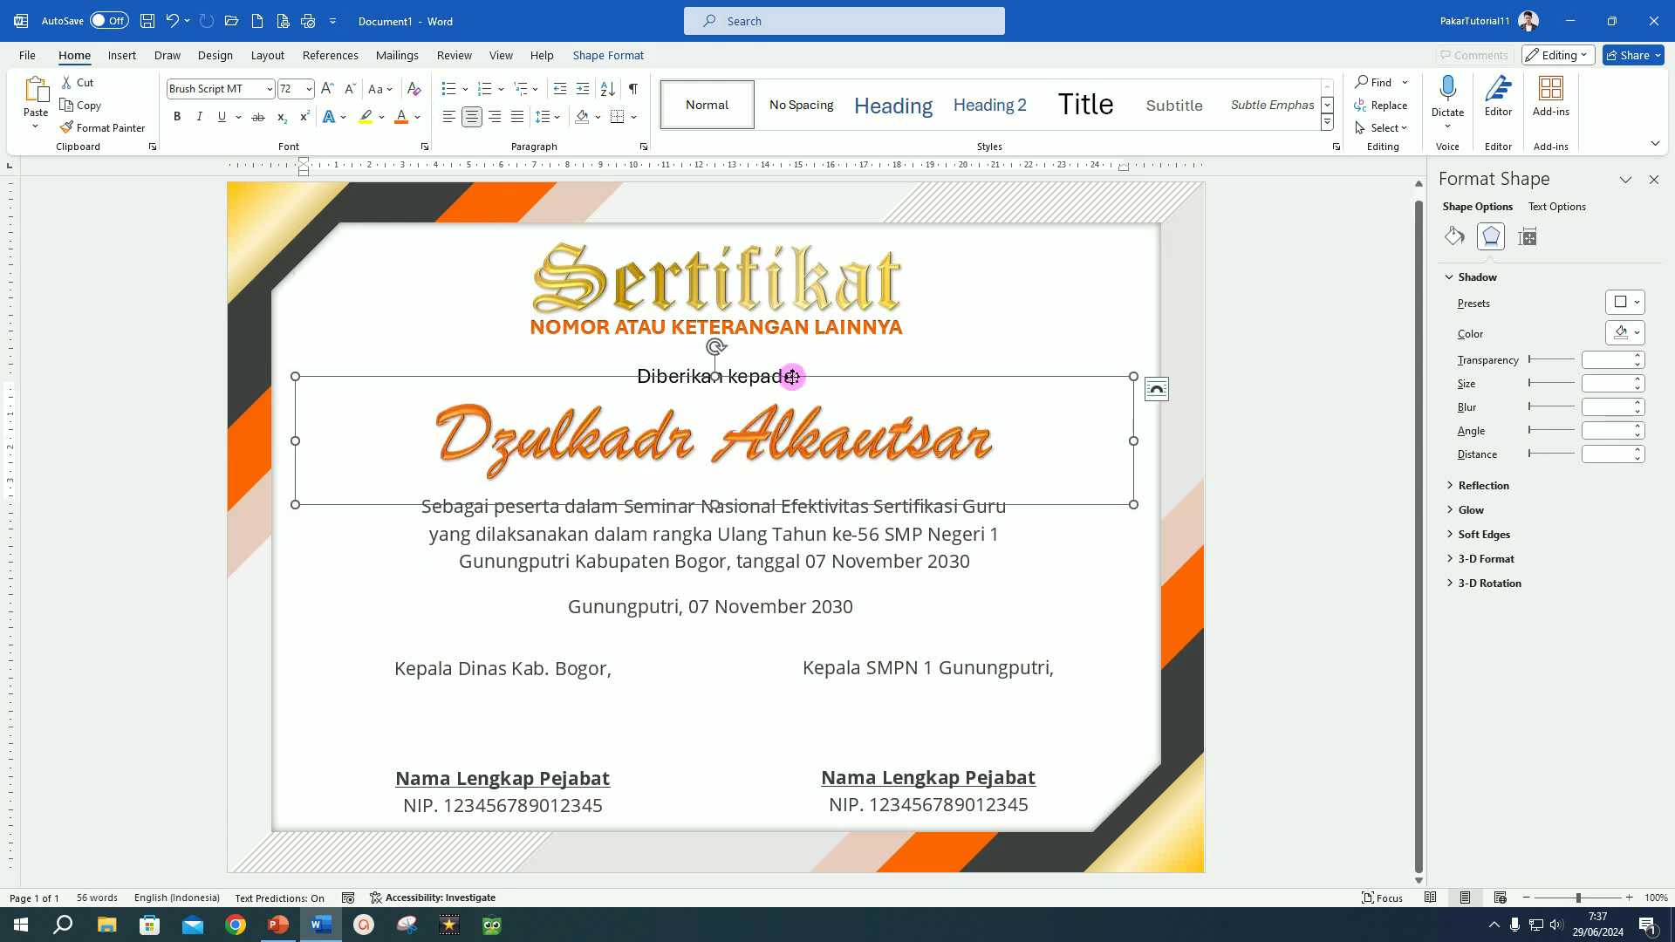
left_click(1391, 383)
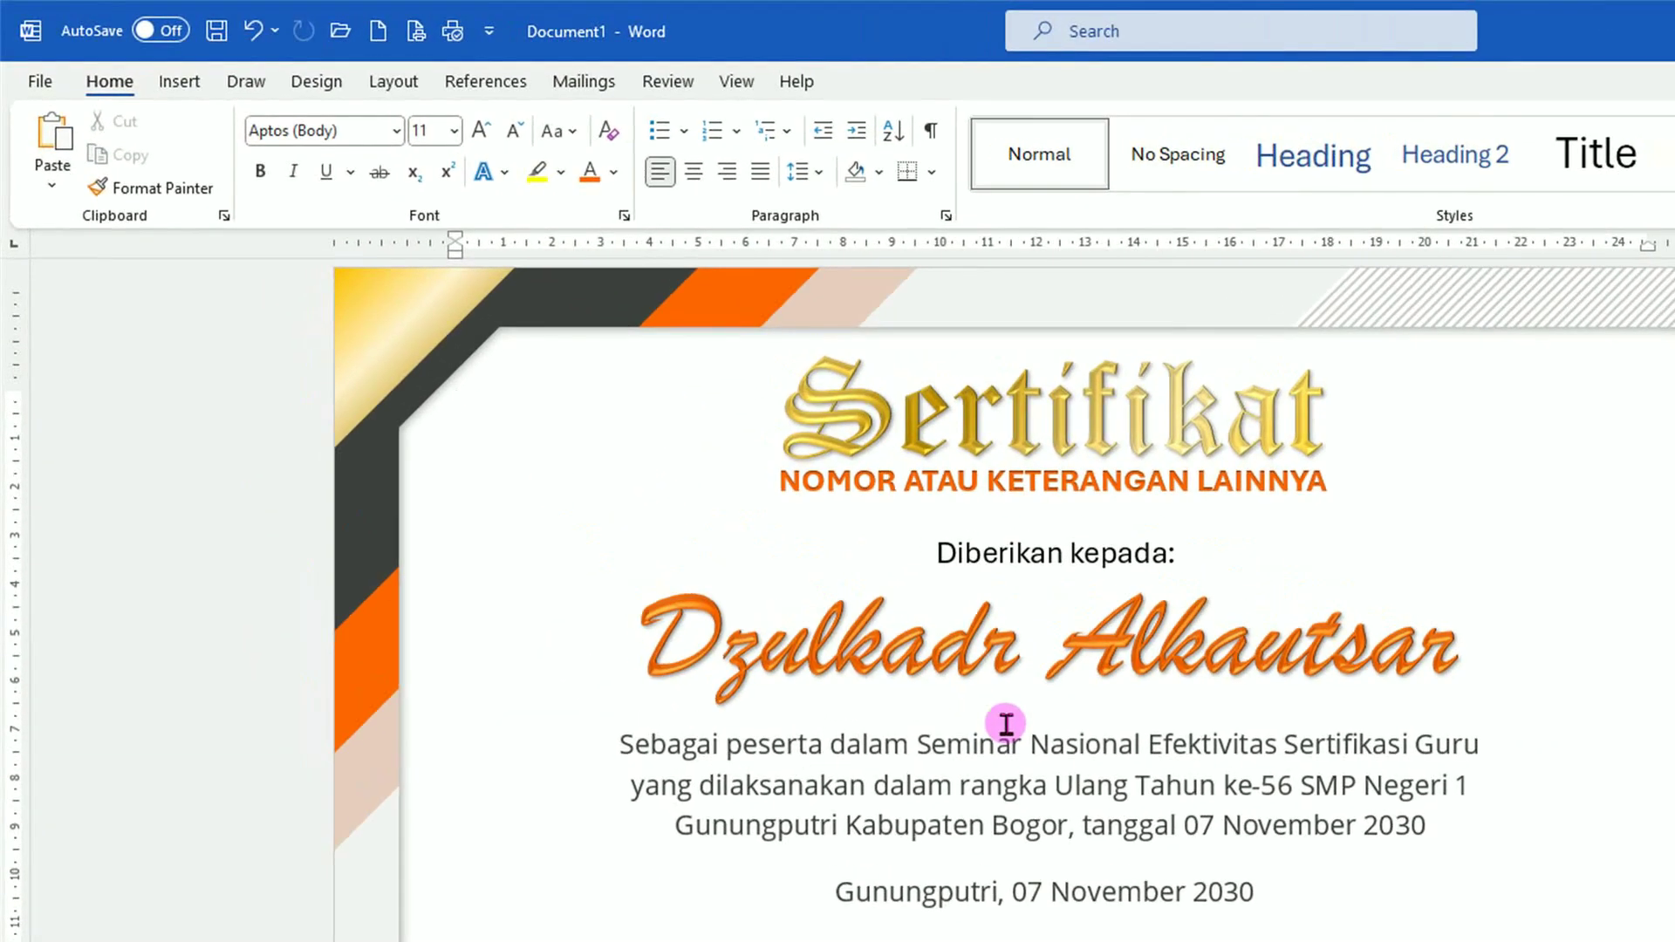
- Draw a rounded rectangle about 16,59 cm wide and 2,2 cm high directly below the recipient's name
left_click(183, 84)
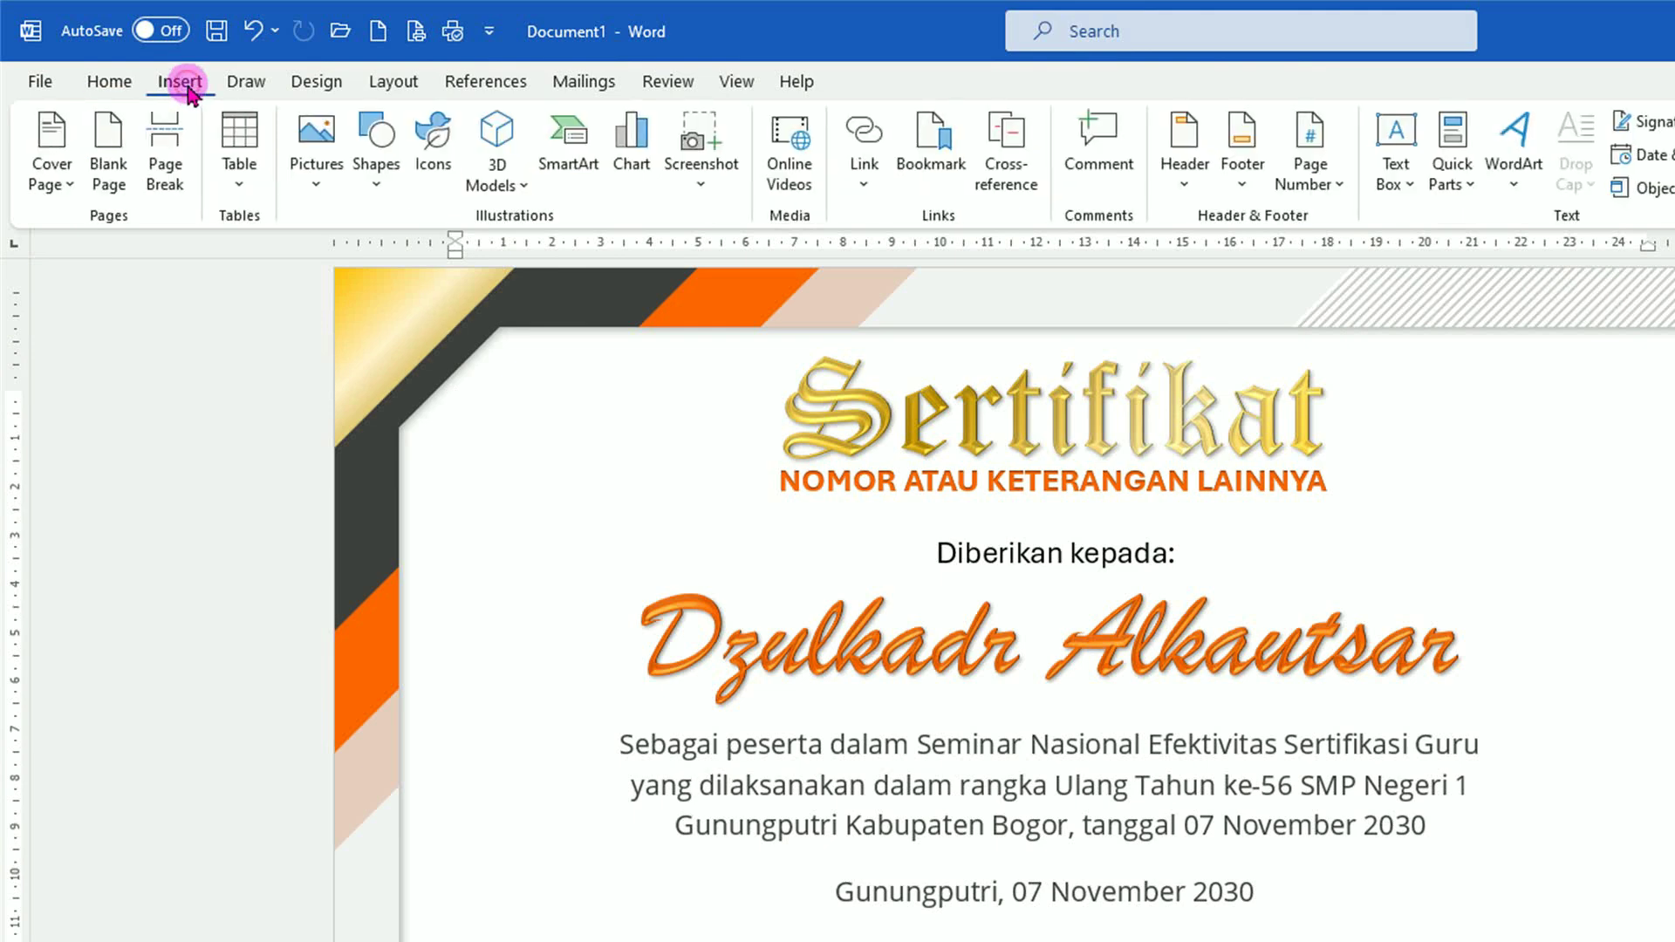
left_click(378, 184)
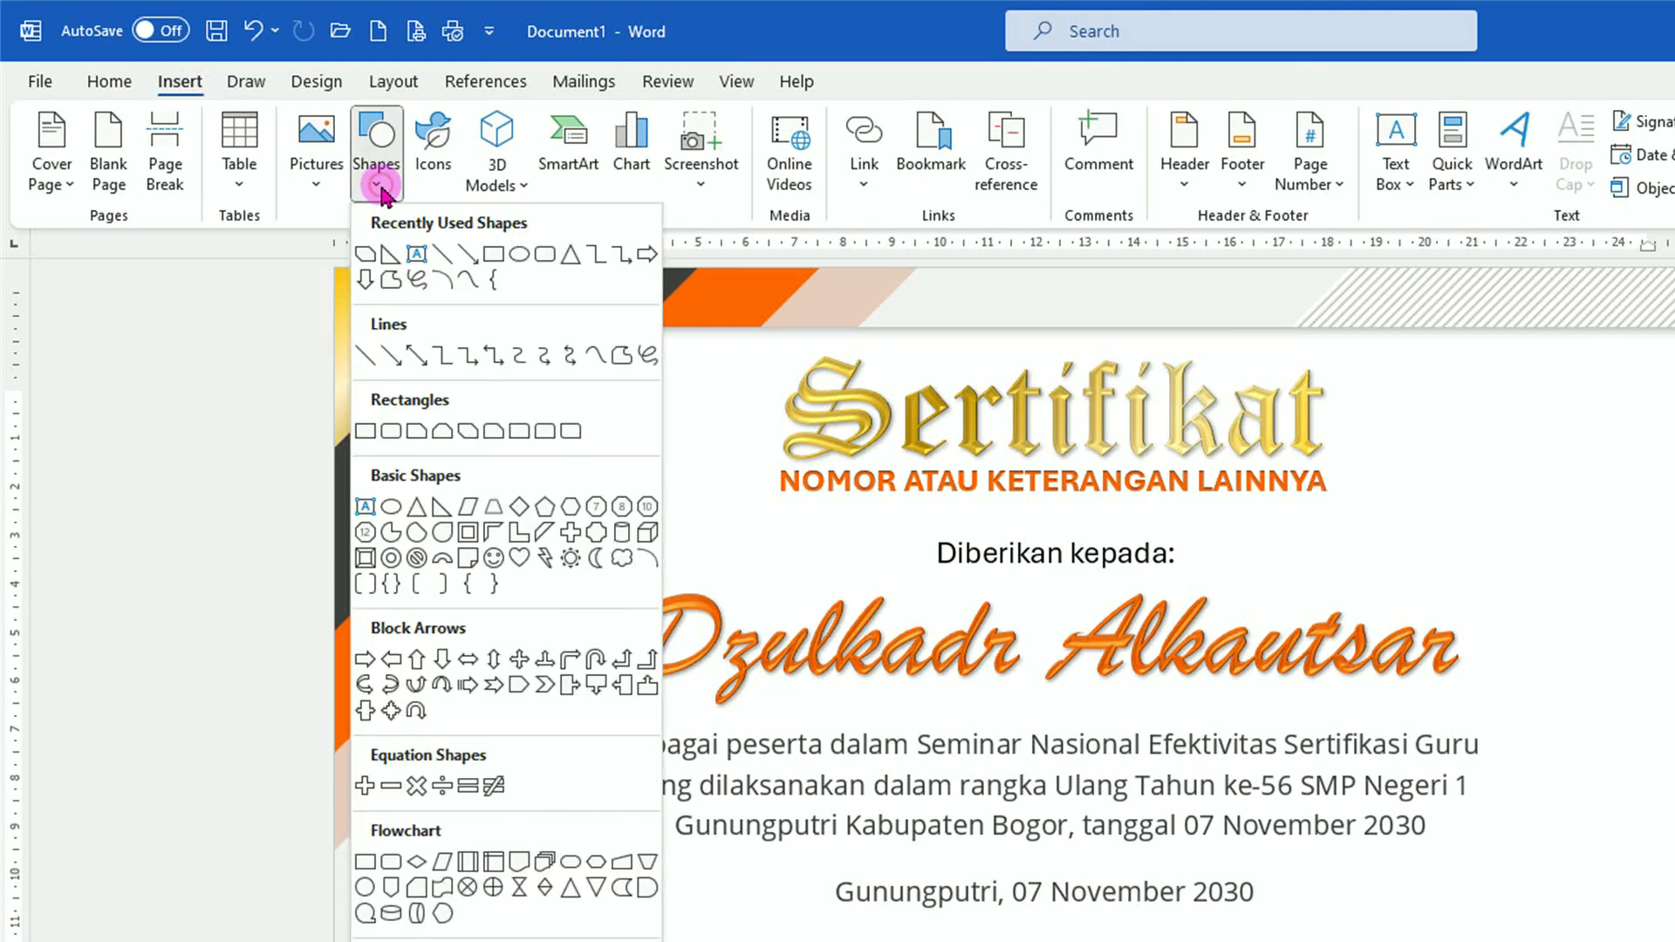
left_click(392, 431)
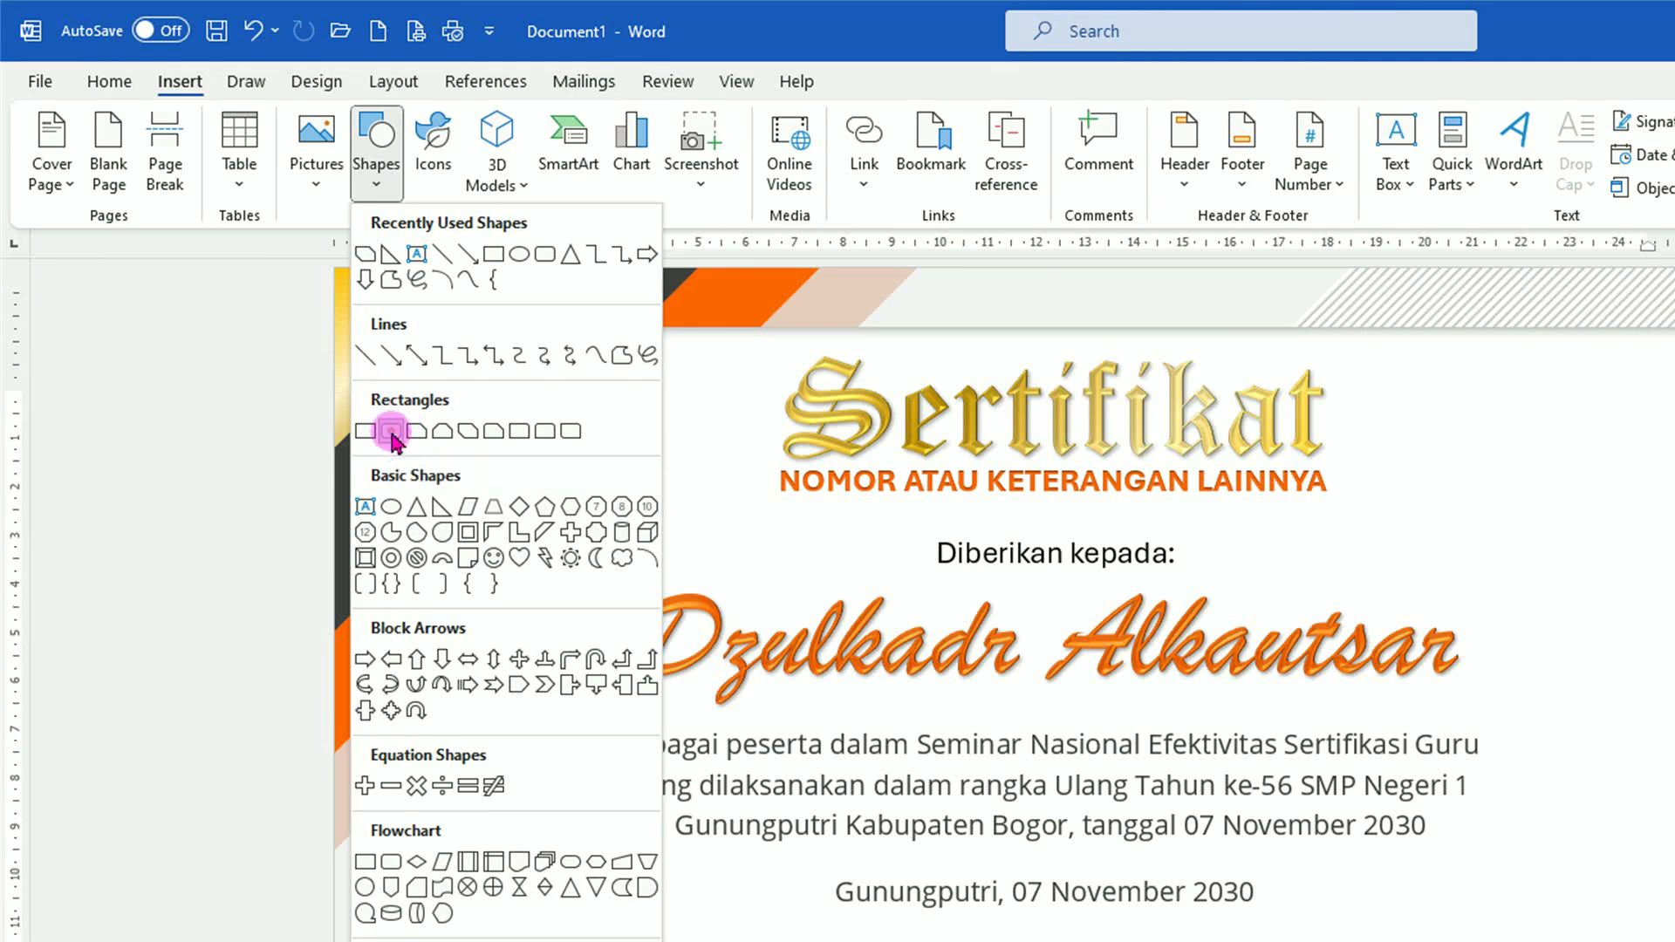
mouse_move(652, 676)
left_mouse_down()
mouse_move(927, 751)
mouse_move(1455, 783)
left_mouse_up()
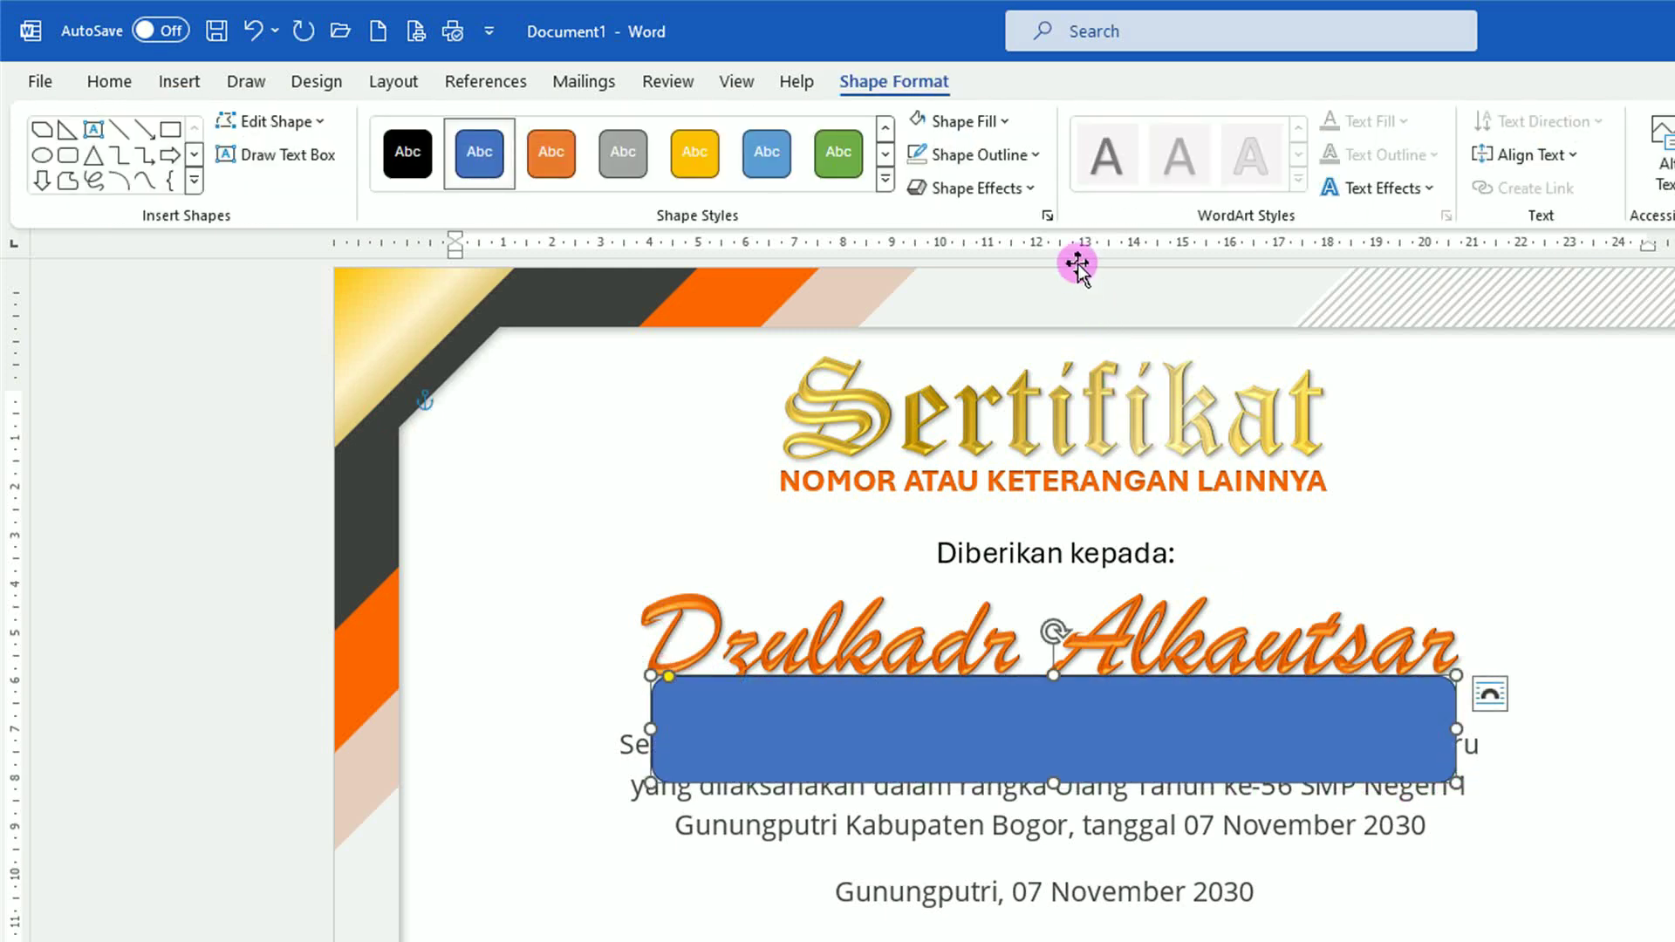
- Remove the rounded rectangle's outline and increase its corner rounding until both ends are fully semicircular
left_click(1036, 157)
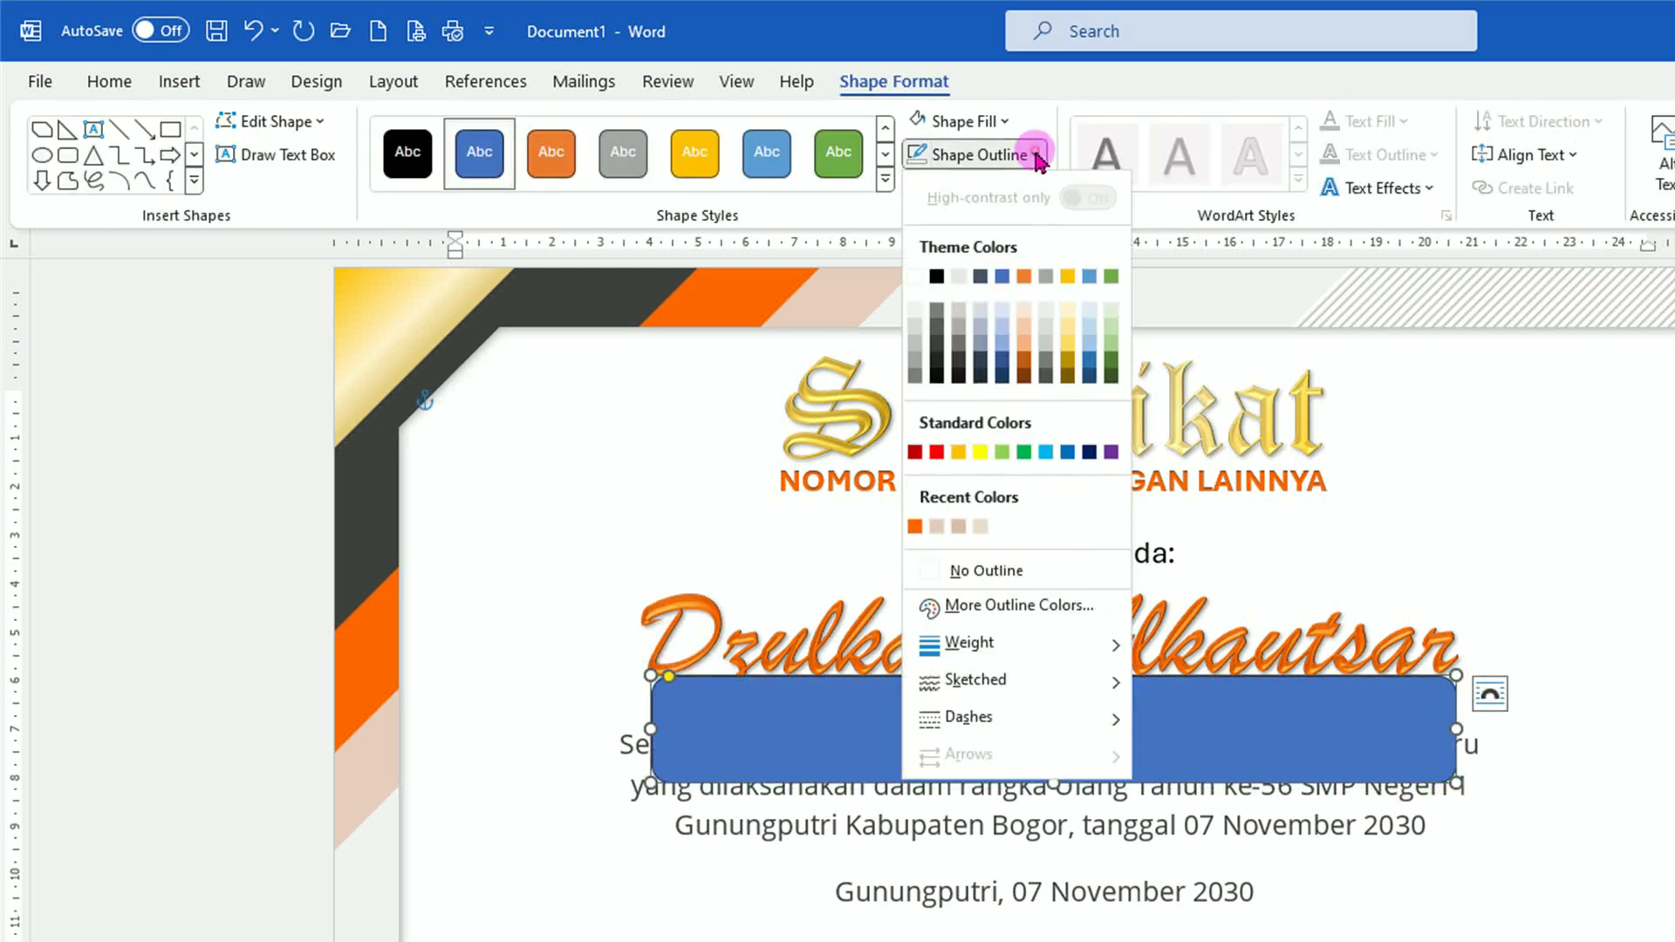
left_click(997, 563)
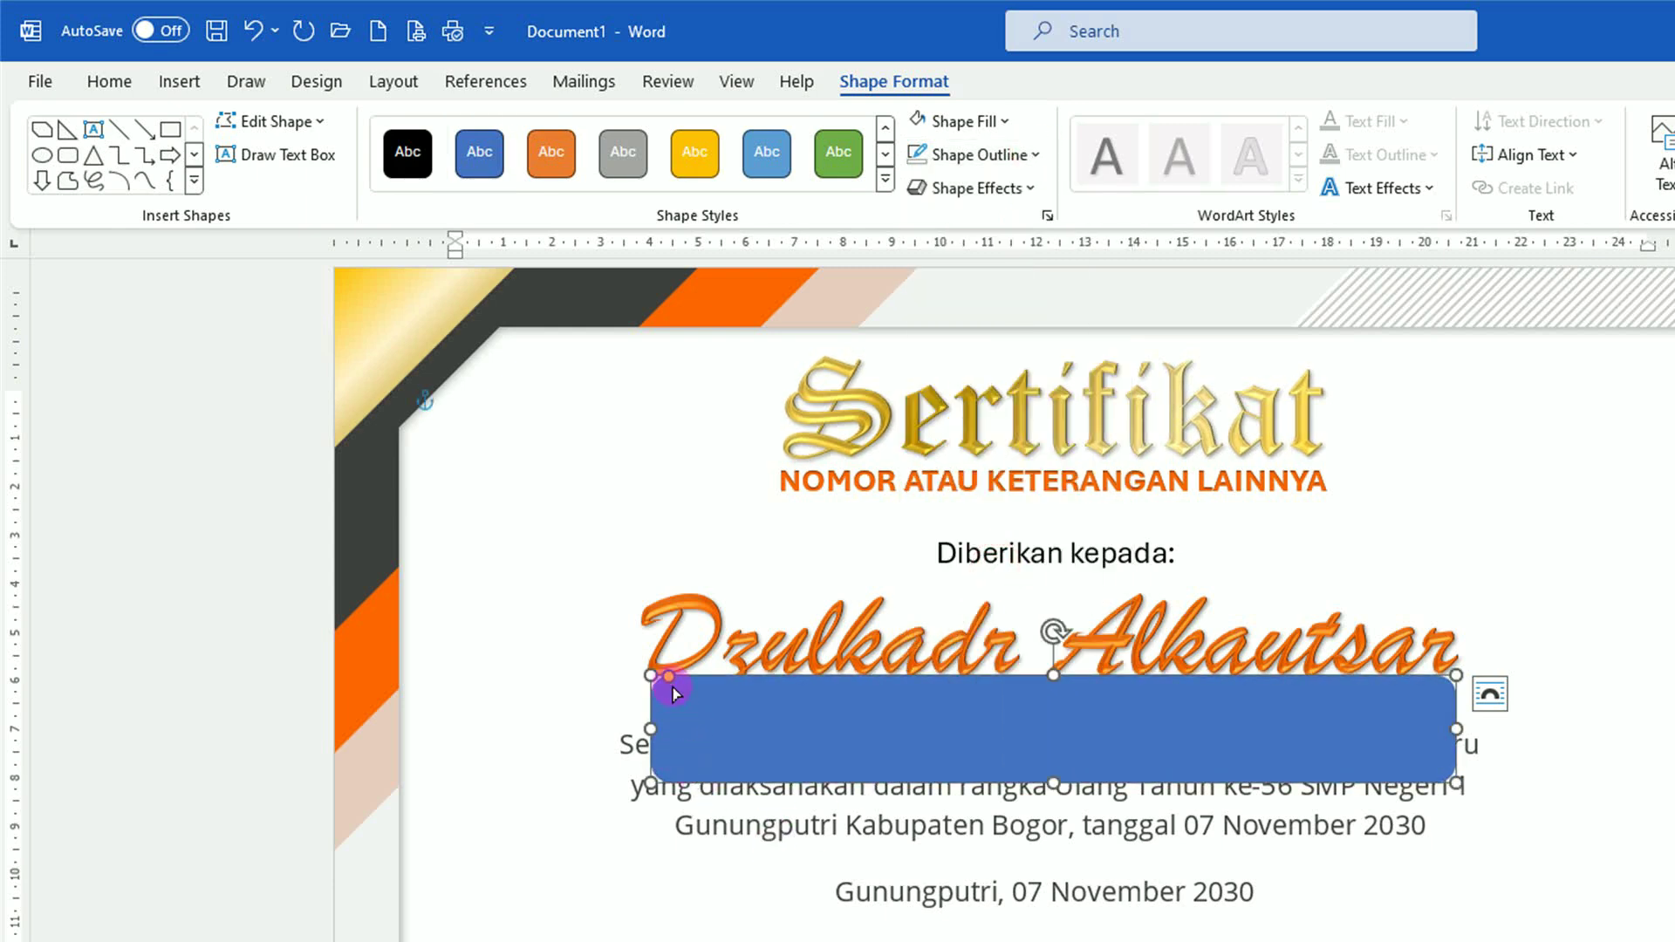
left_click_drag(668, 677, 820, 683)
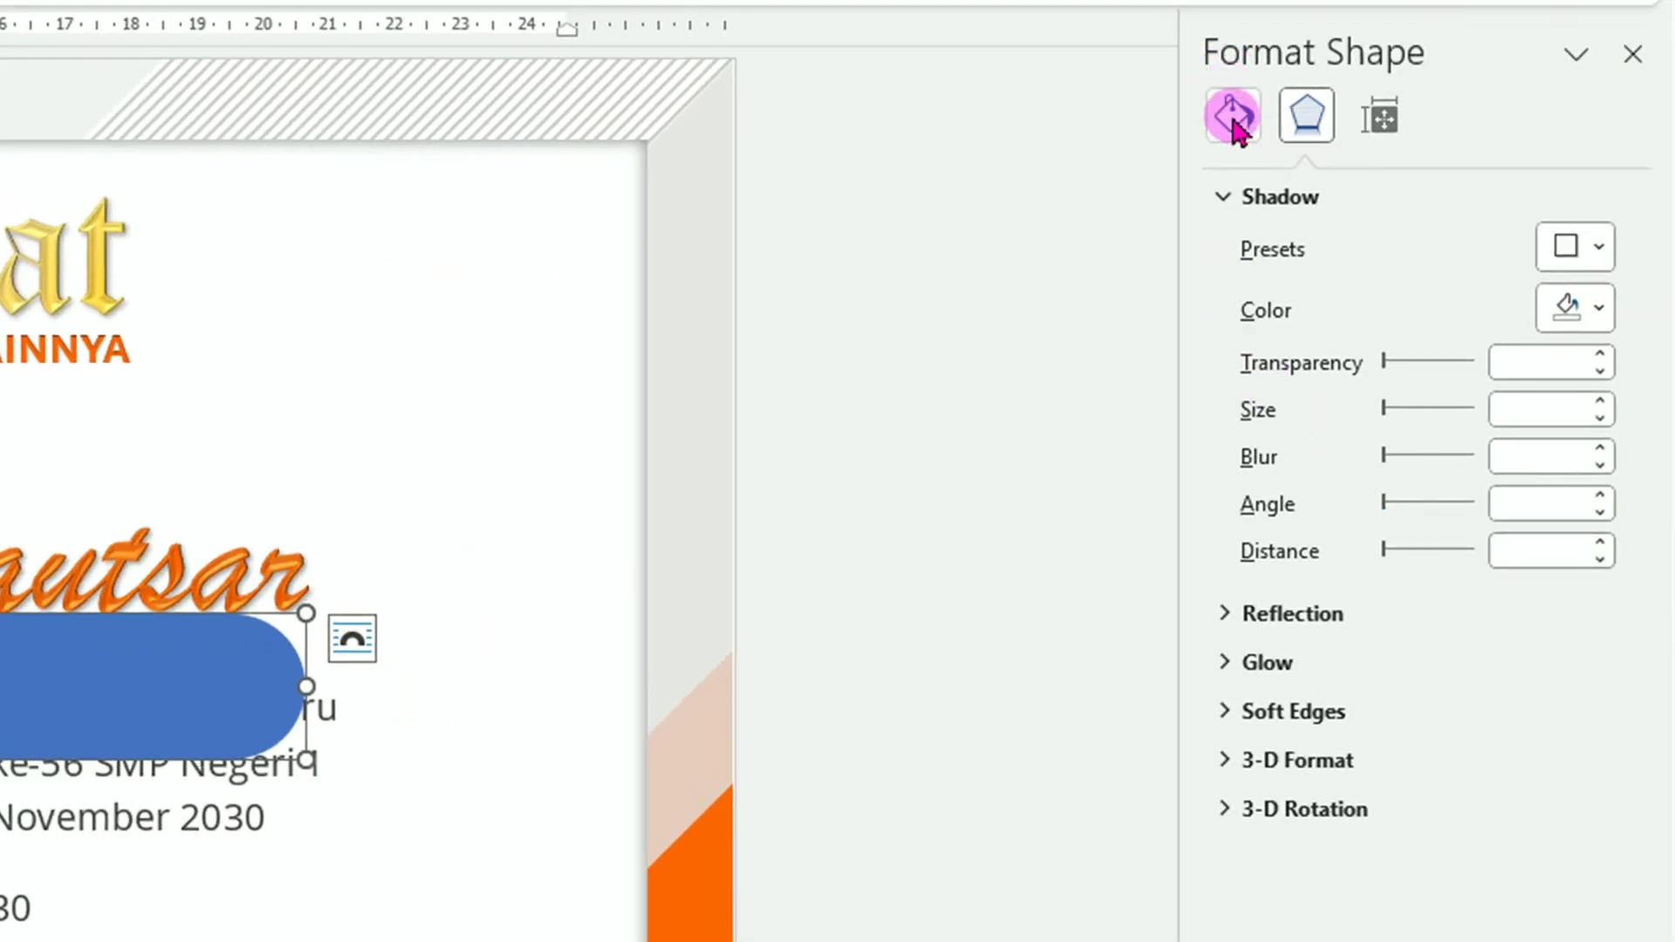
- Give the rounded rectangle the gold gradient fill and set its height to 0,15 cm, forming a thin bar
left_click(1233, 122)
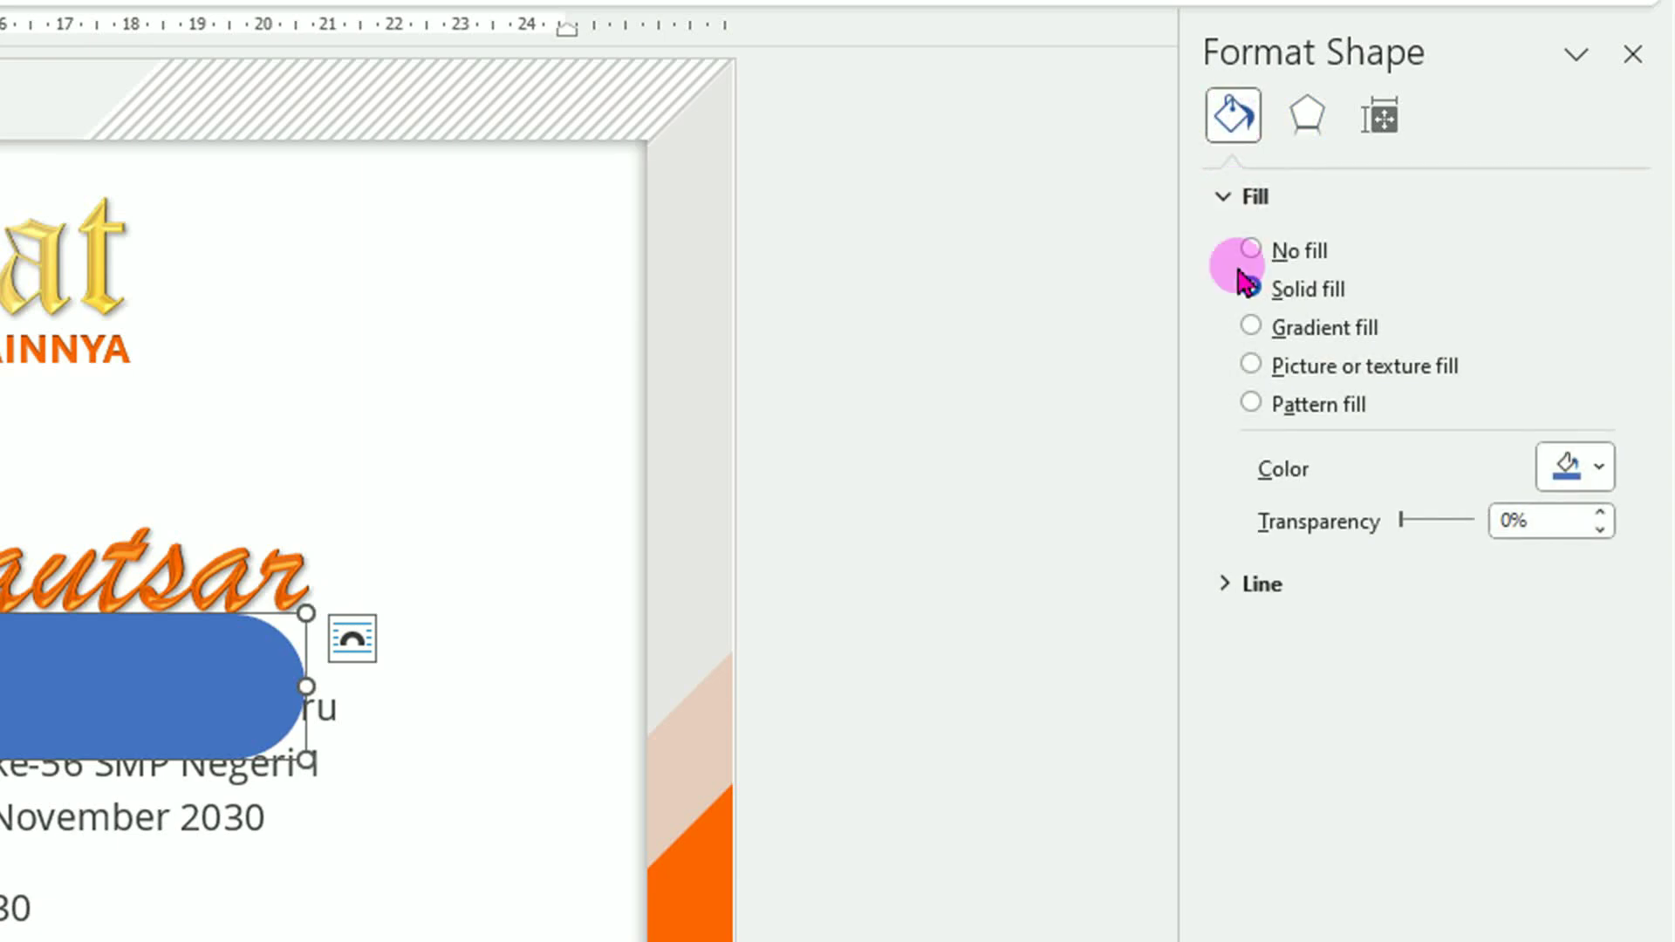
left_click(1250, 327)
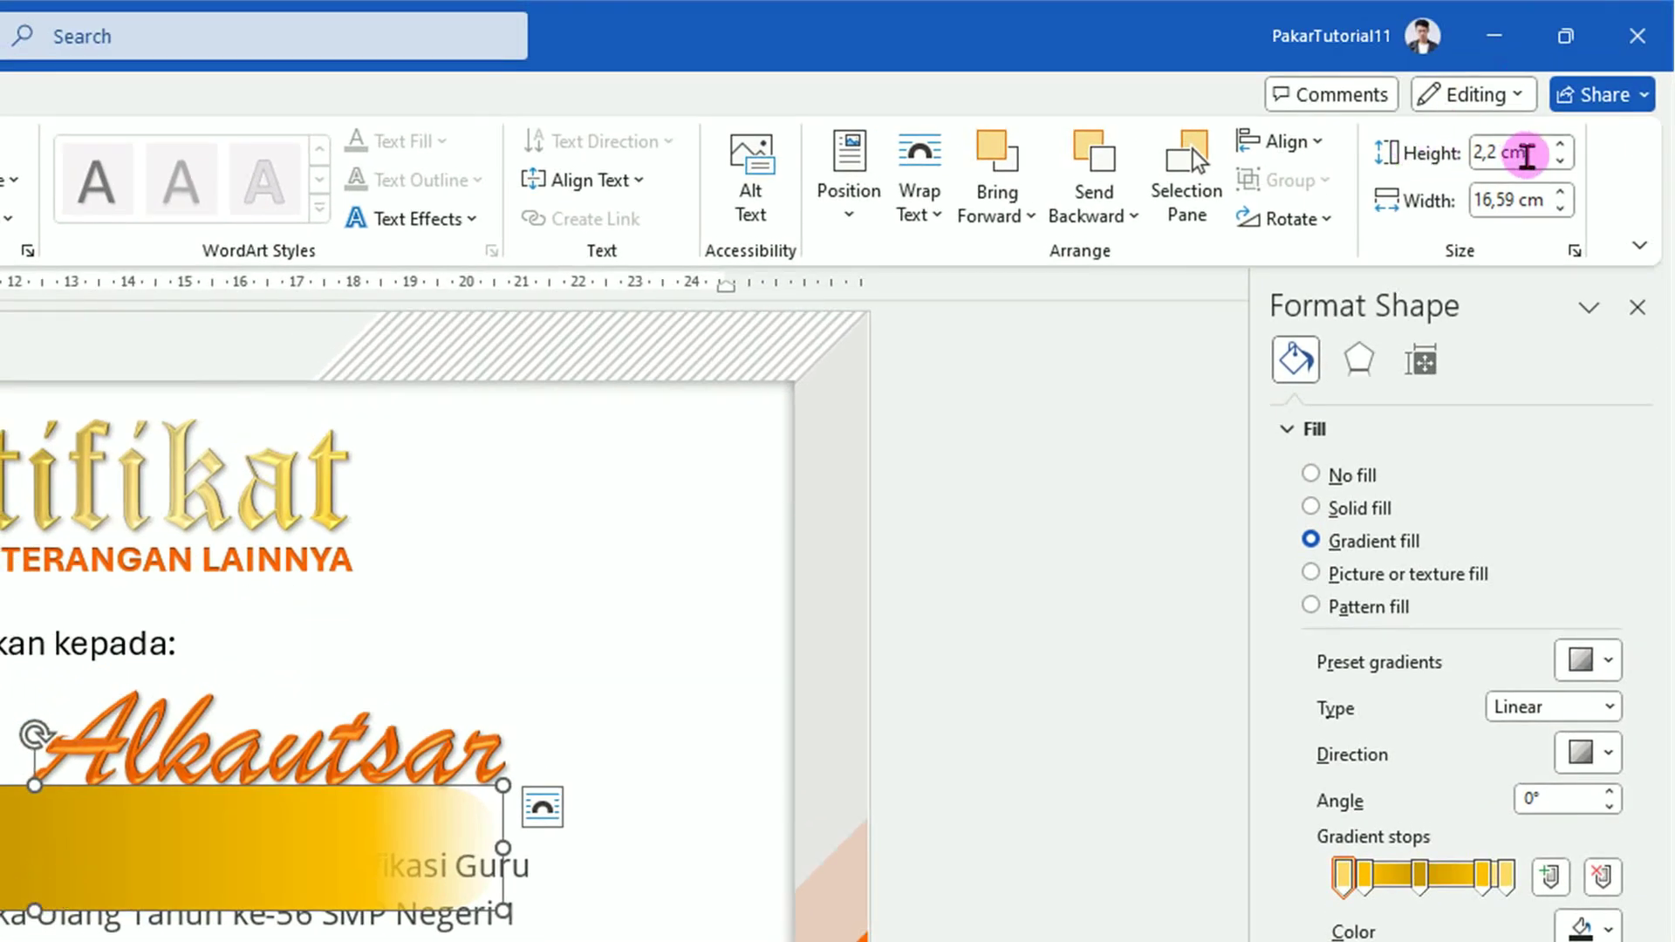
left_click(1560, 163)
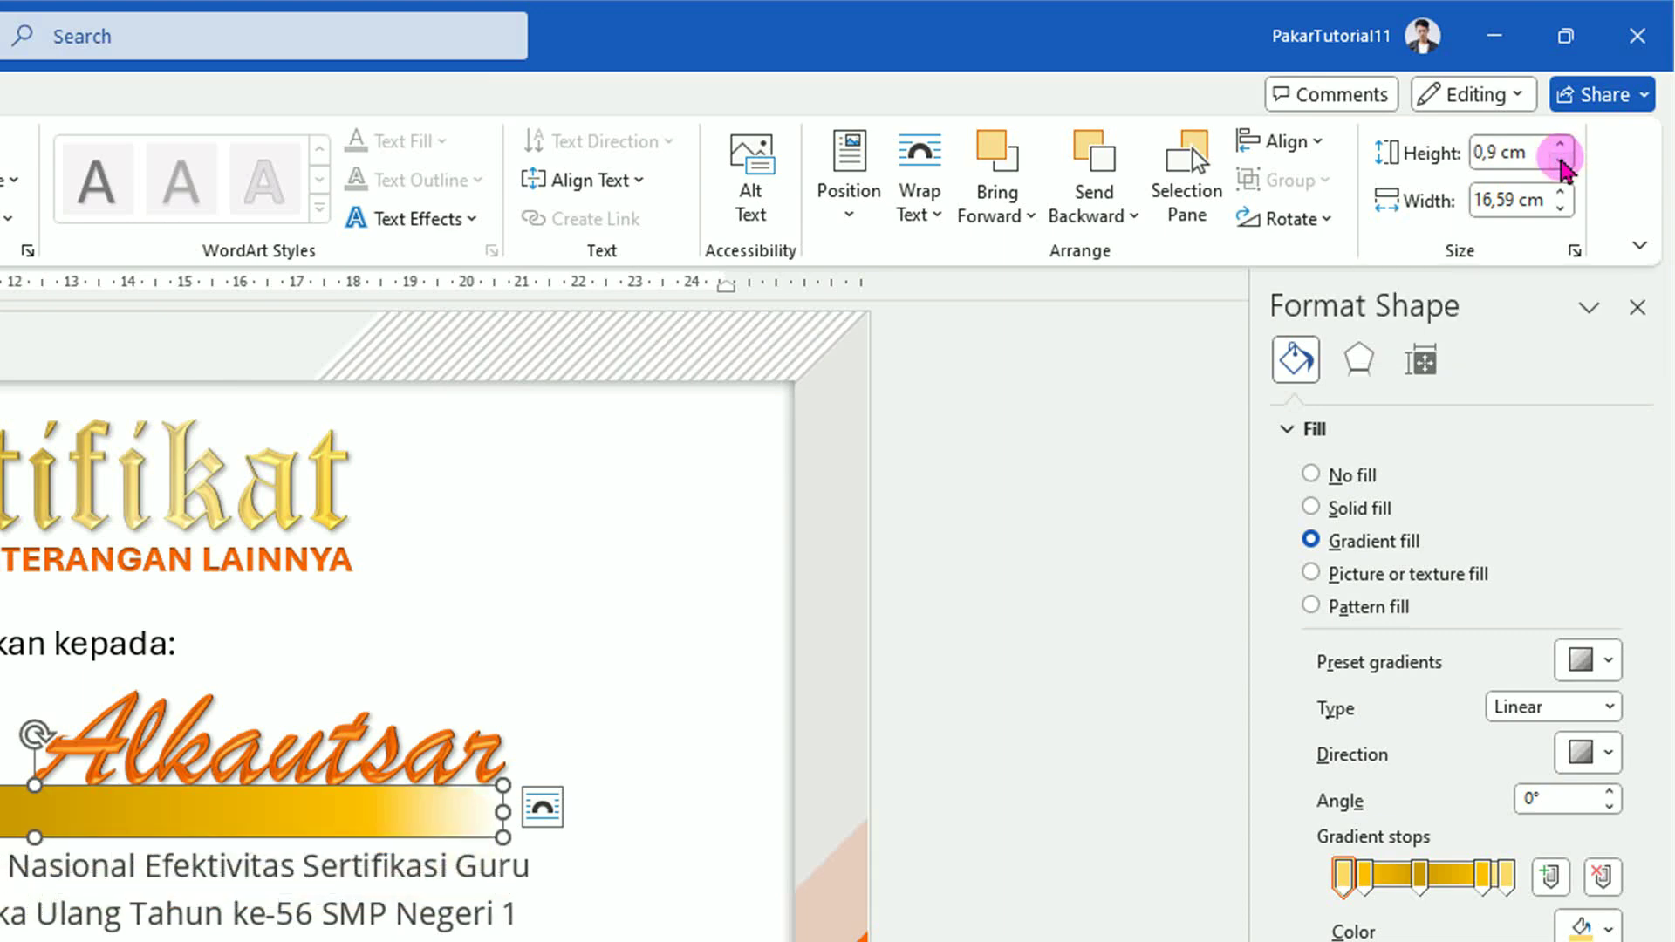
left_click(1561, 162)
left_click(1561, 162)
left_click(1560, 162)
left_click(1560, 162)
left_click(1500, 152)
type("5")
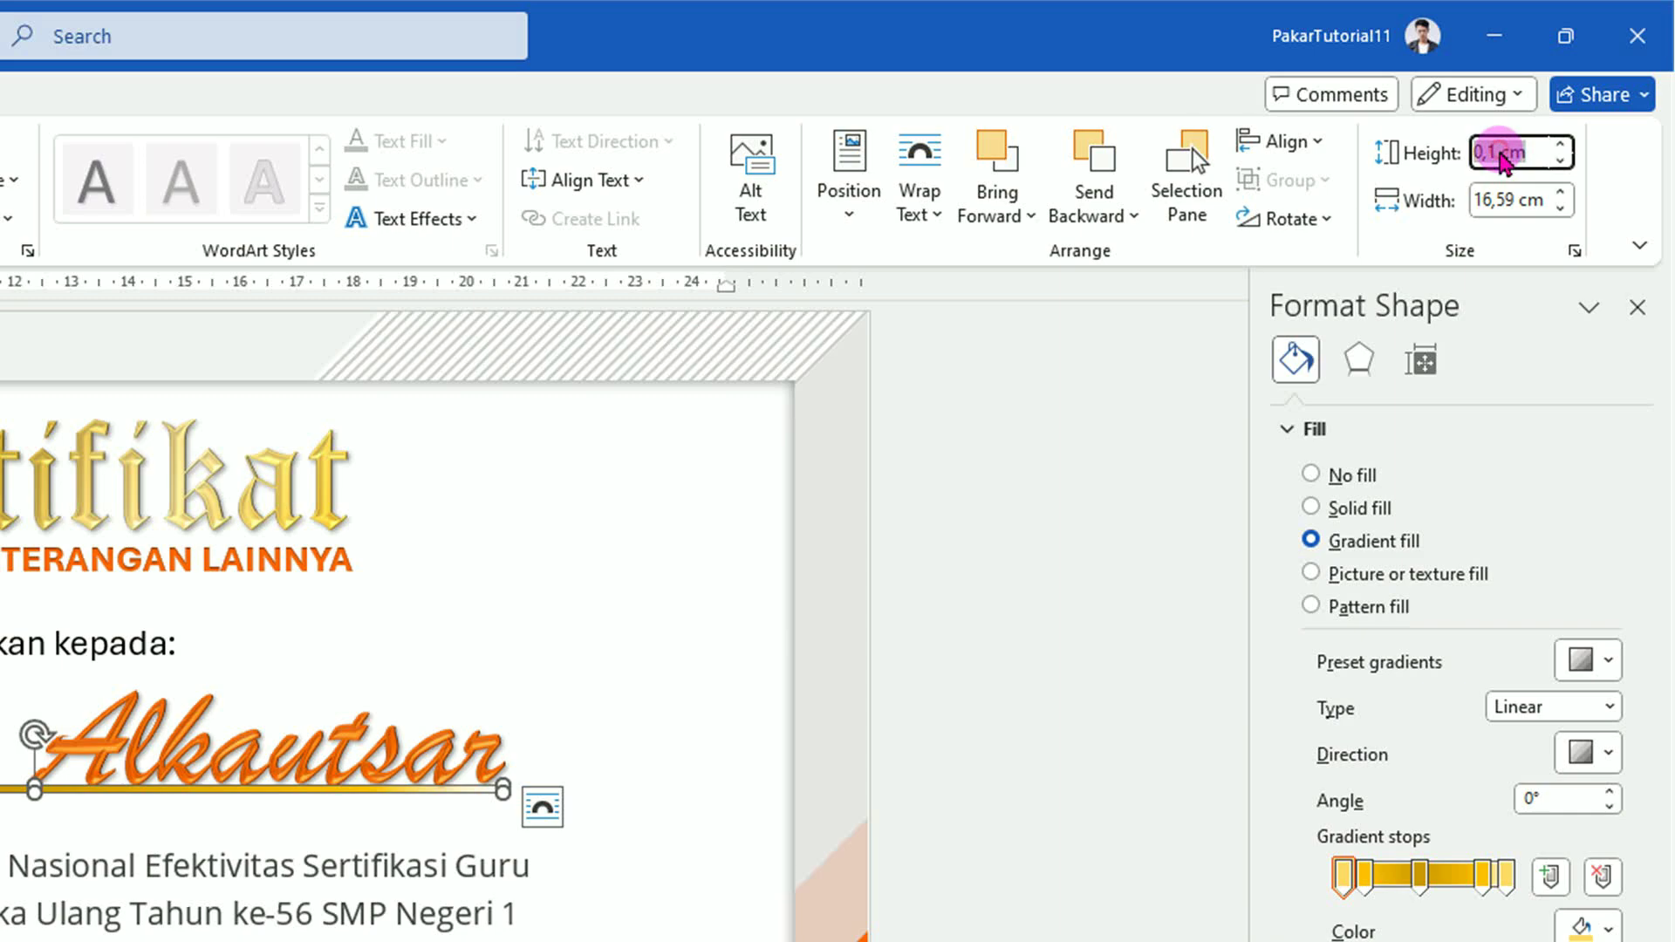
key("Return")
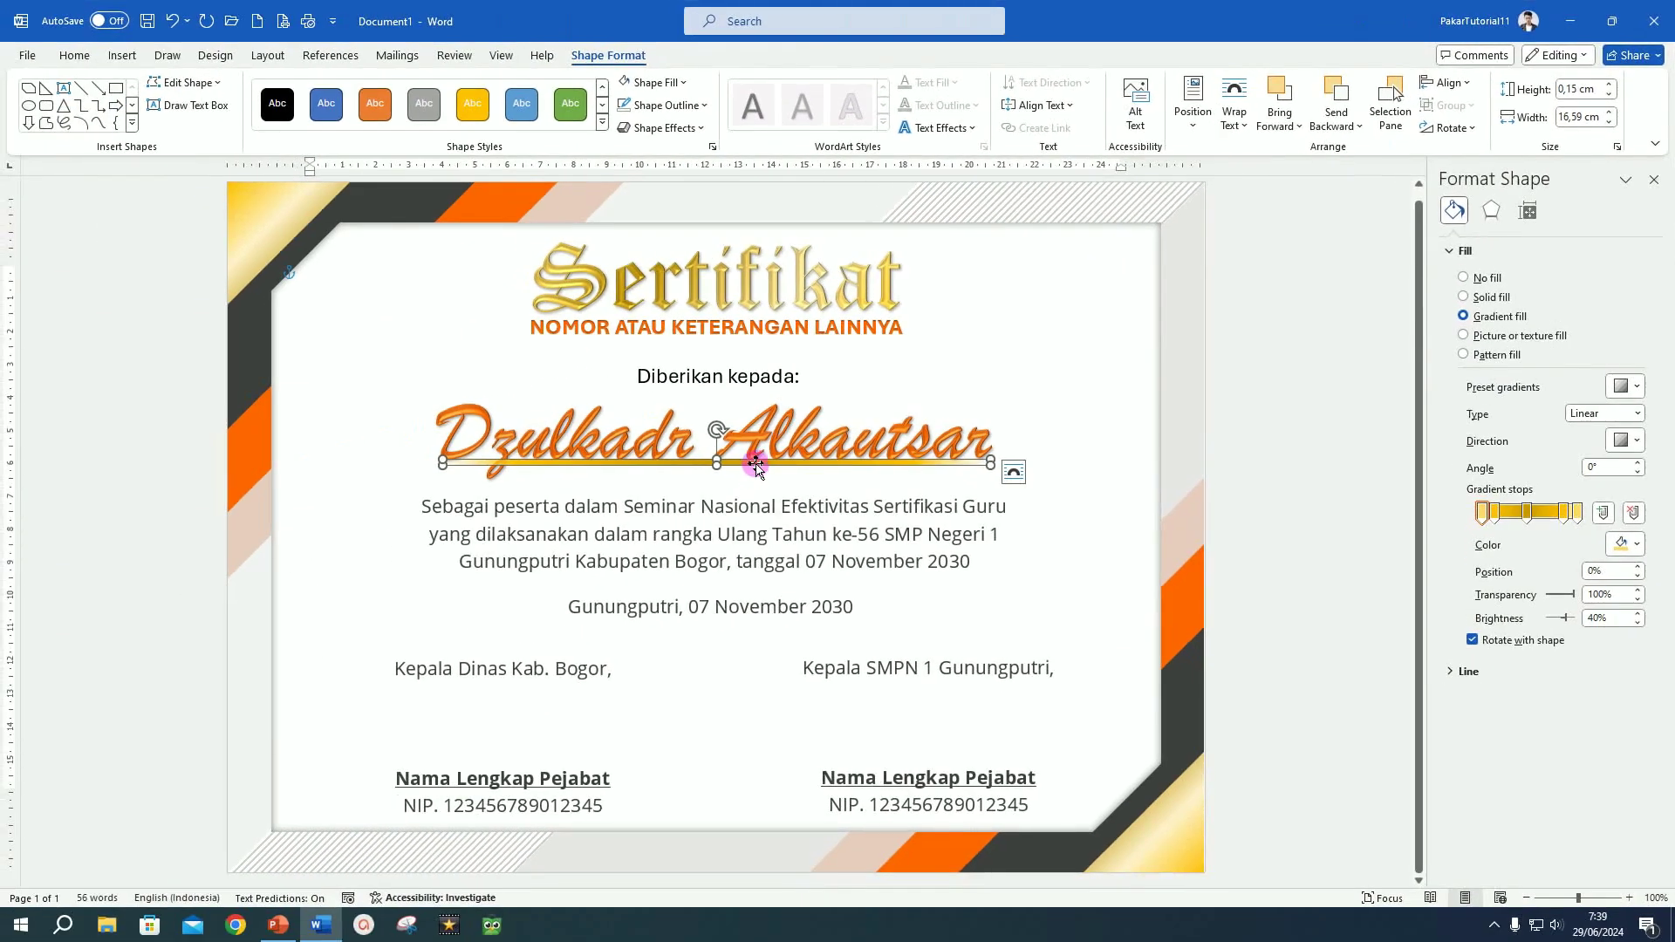
- Move the thin gold bar slightly lower beneath the recipient's name and align it to the horizontal center of the margins
left_click_drag(756, 467, 755, 484)
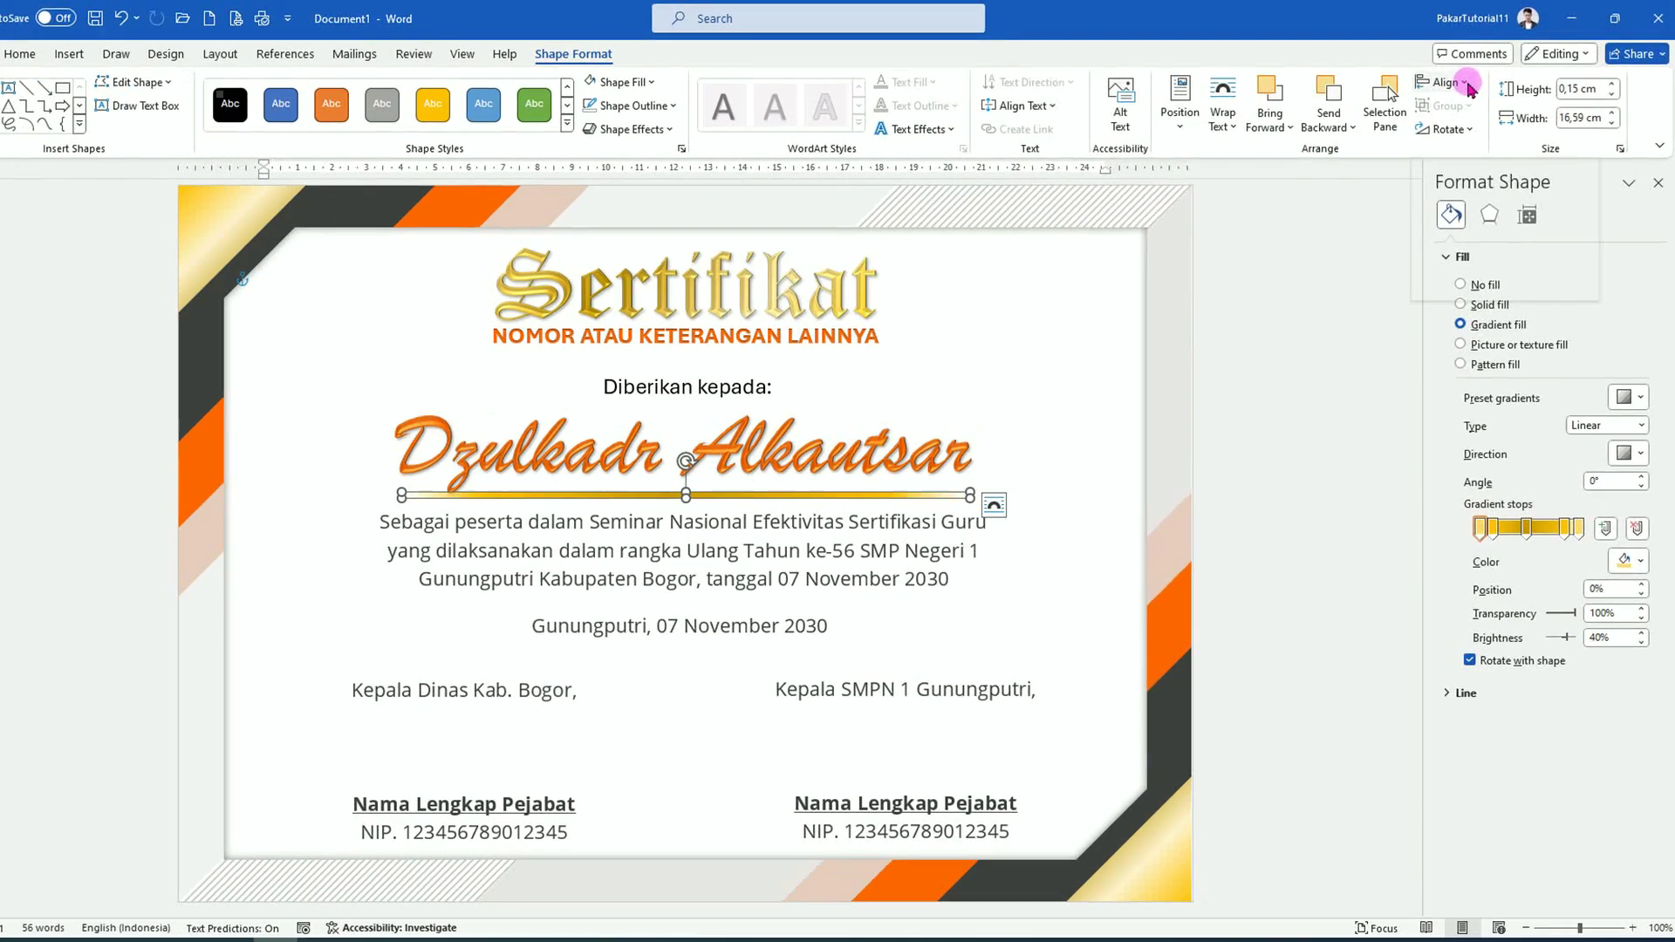
left_click(1471, 85)
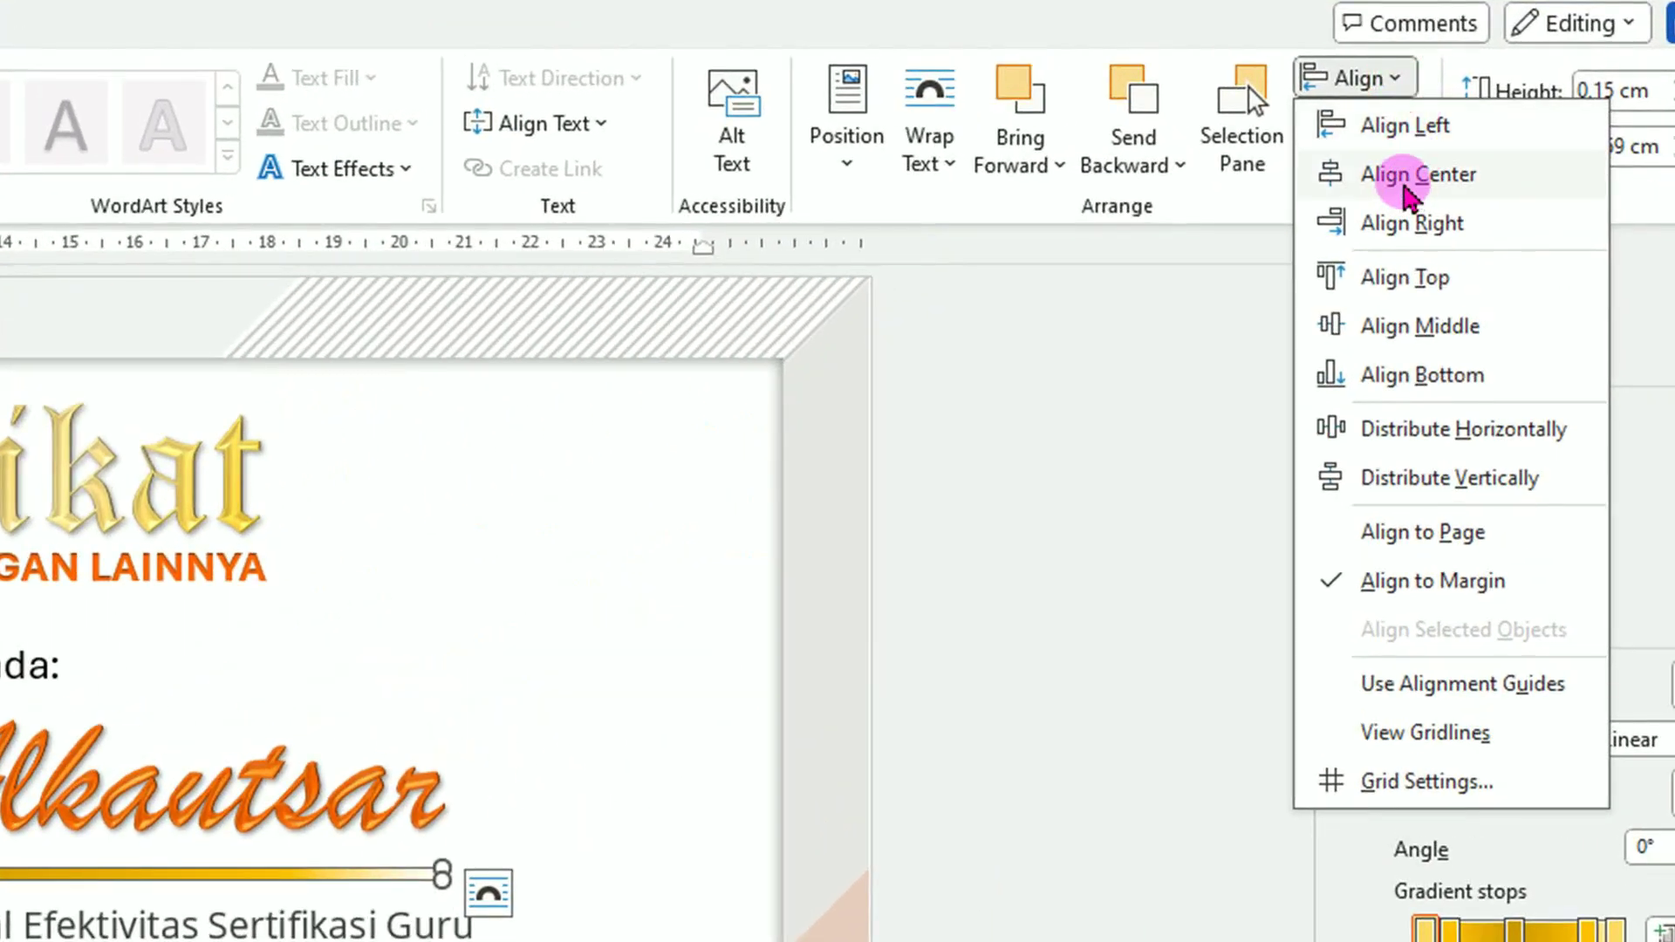
left_click(1408, 191)
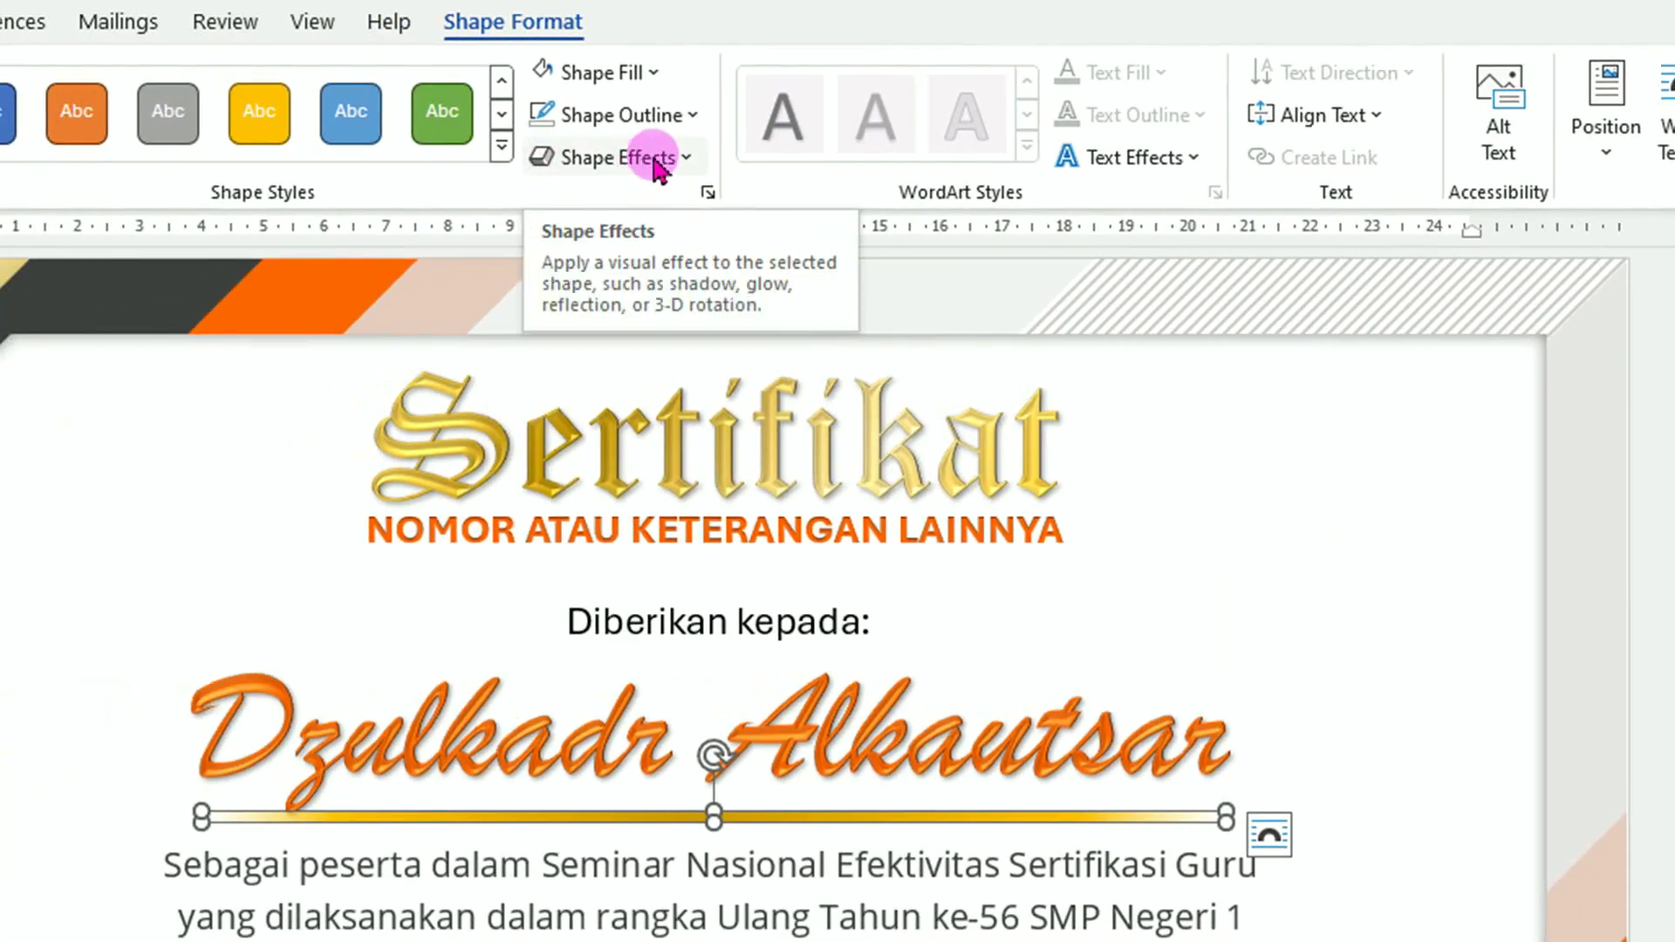
- Apply the second shape effect preset in the first row of Presets to the gold bar
left_click(690, 158)
mouse_move(663, 218)
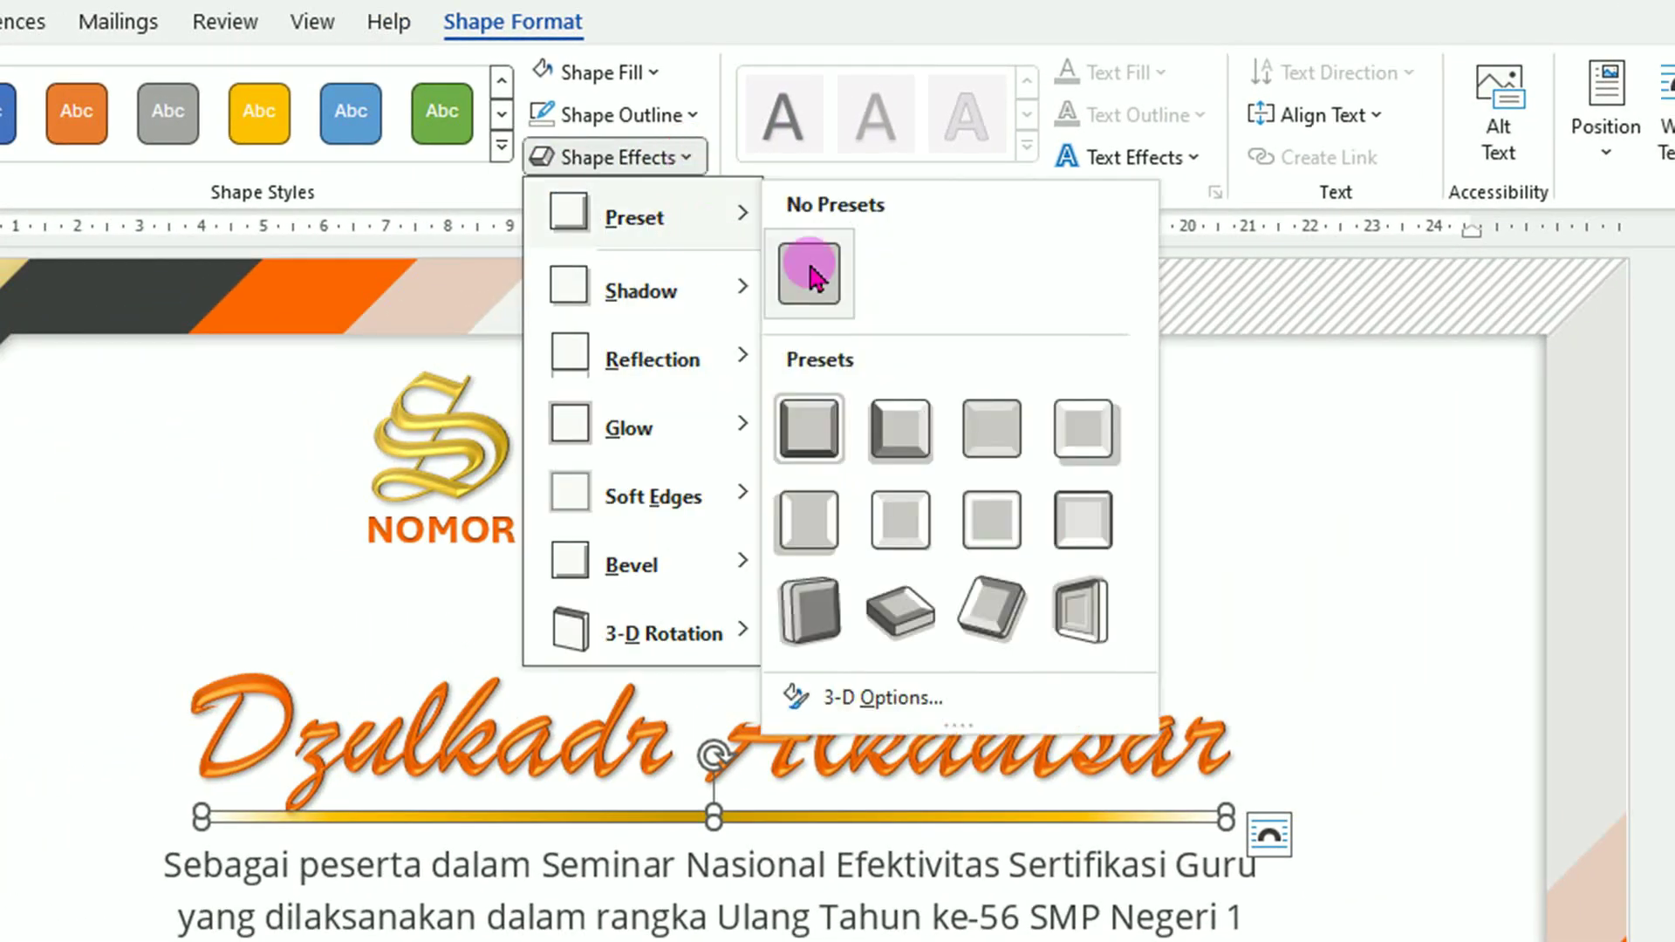
left_click(904, 433)
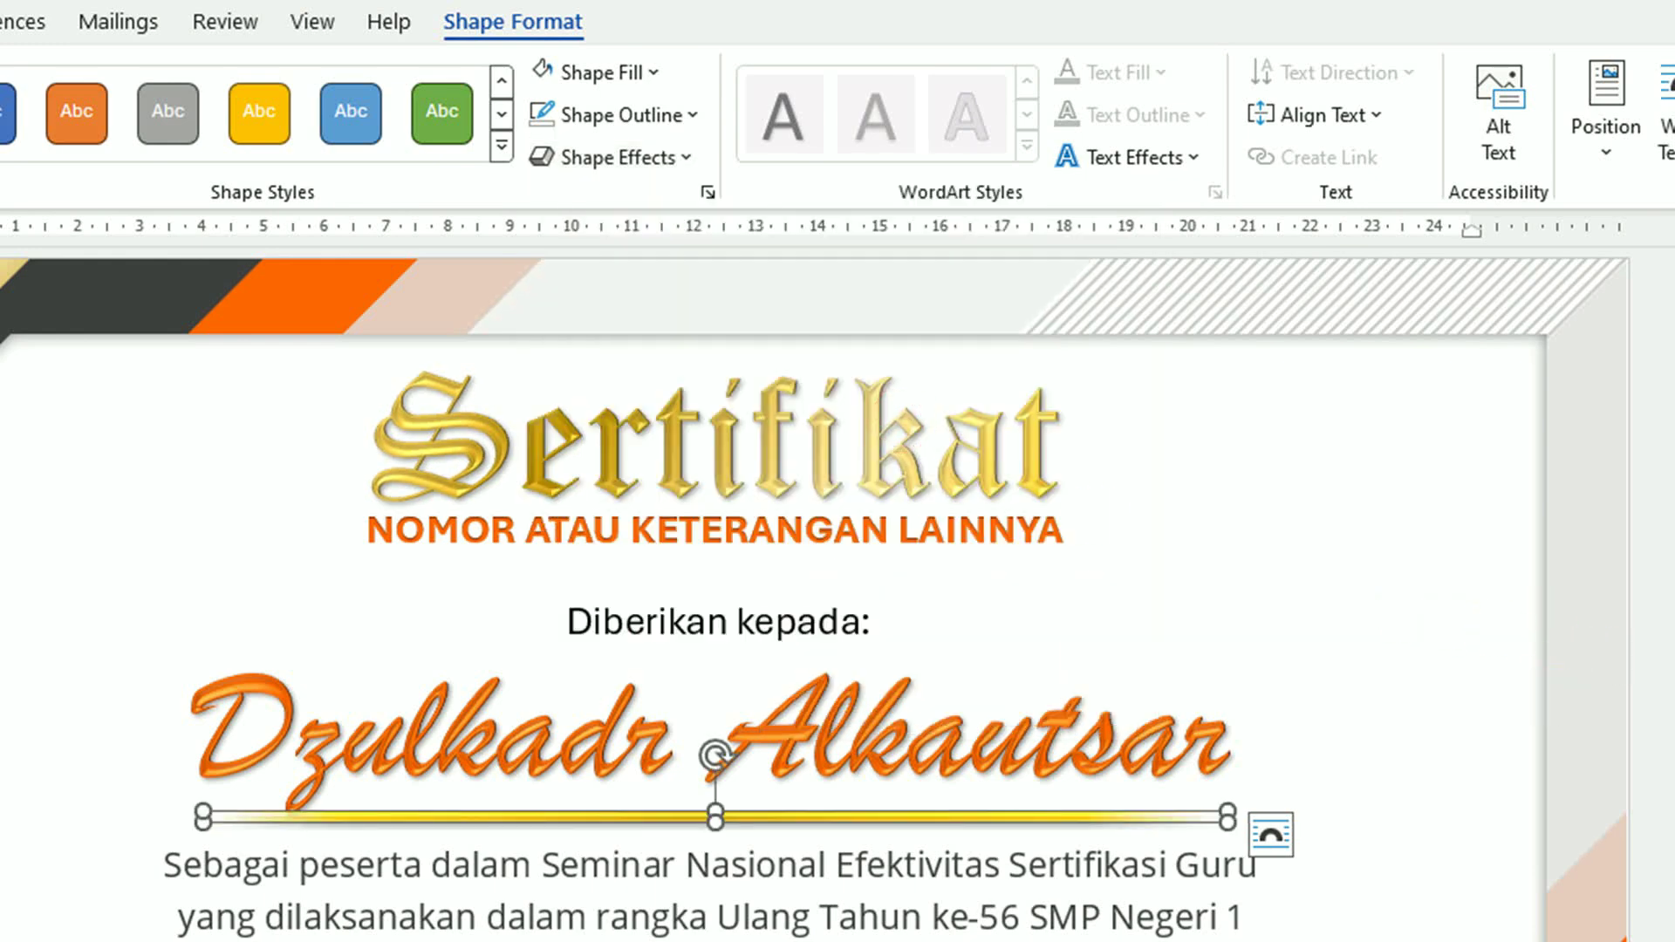
- Bring the recipient's name text box to the front so it lies over the gold bar
left_click(761, 829)
left_click(798, 720)
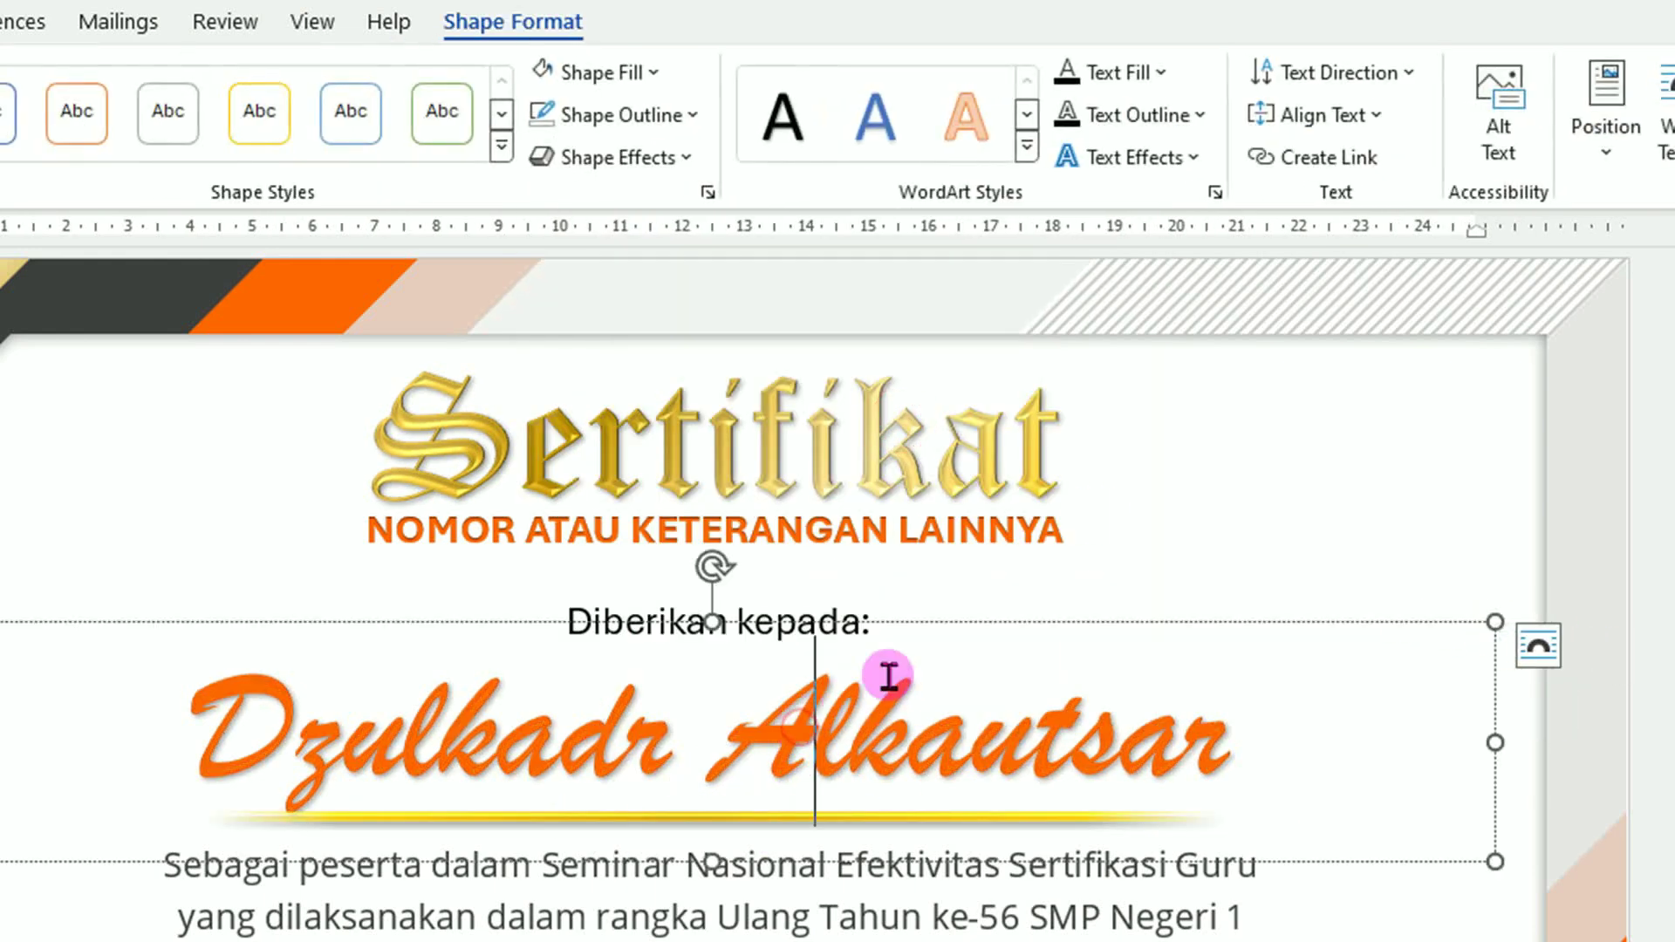
left_click(947, 623)
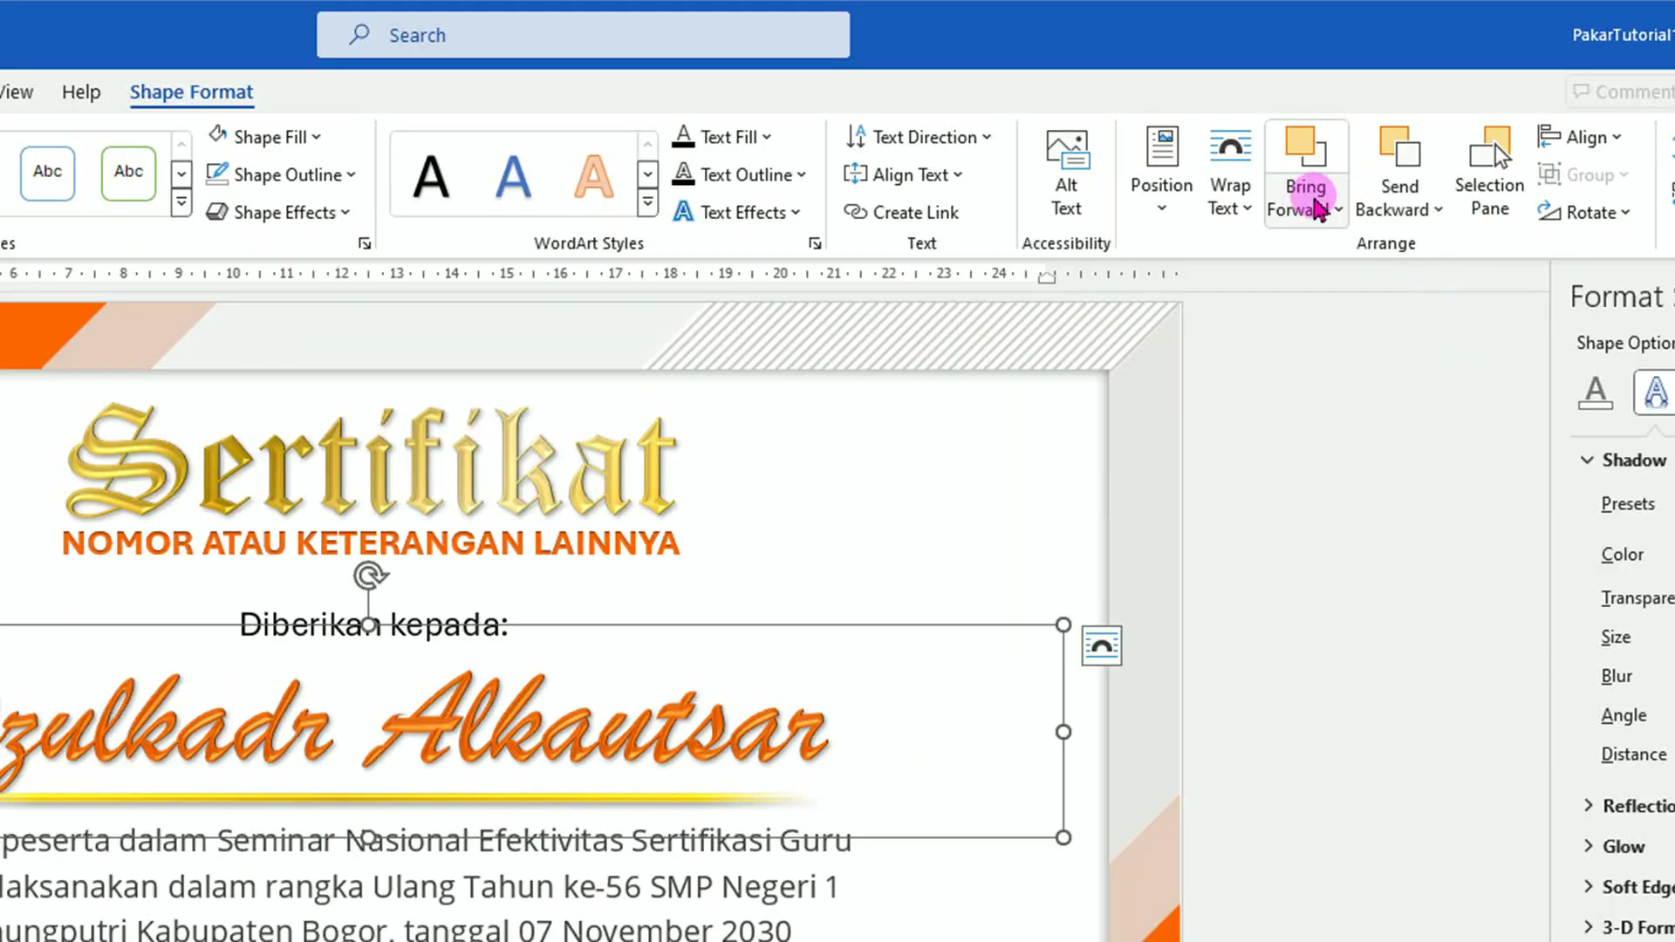
left_click(1340, 211)
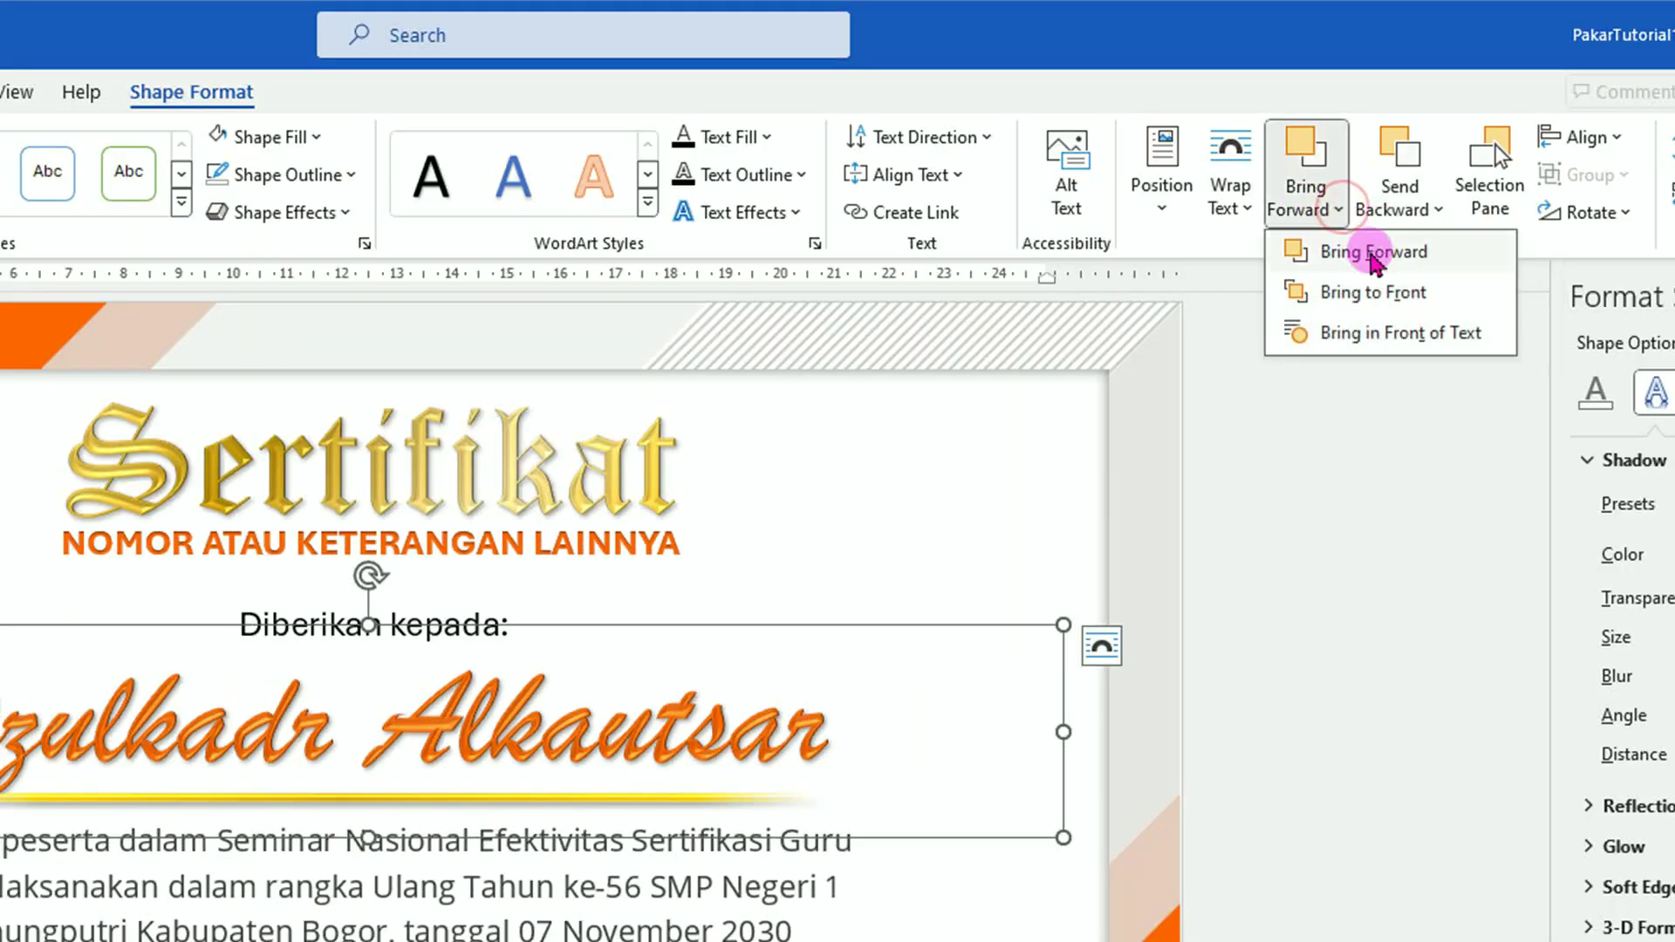
left_click(1381, 305)
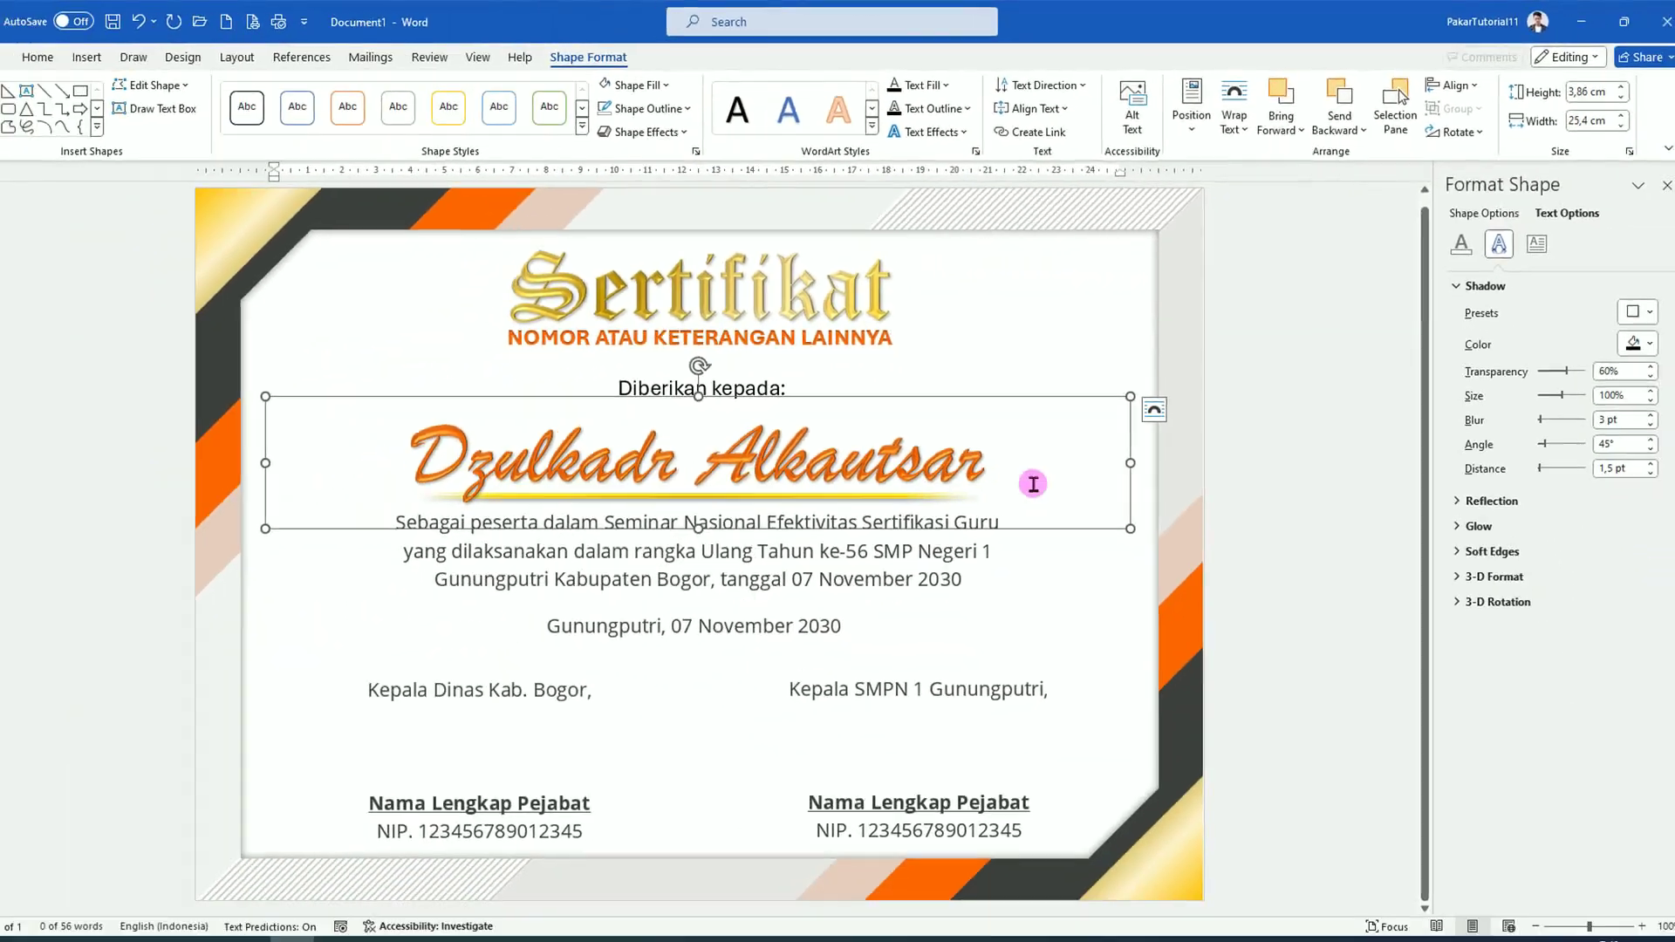
left_click(1298, 440)
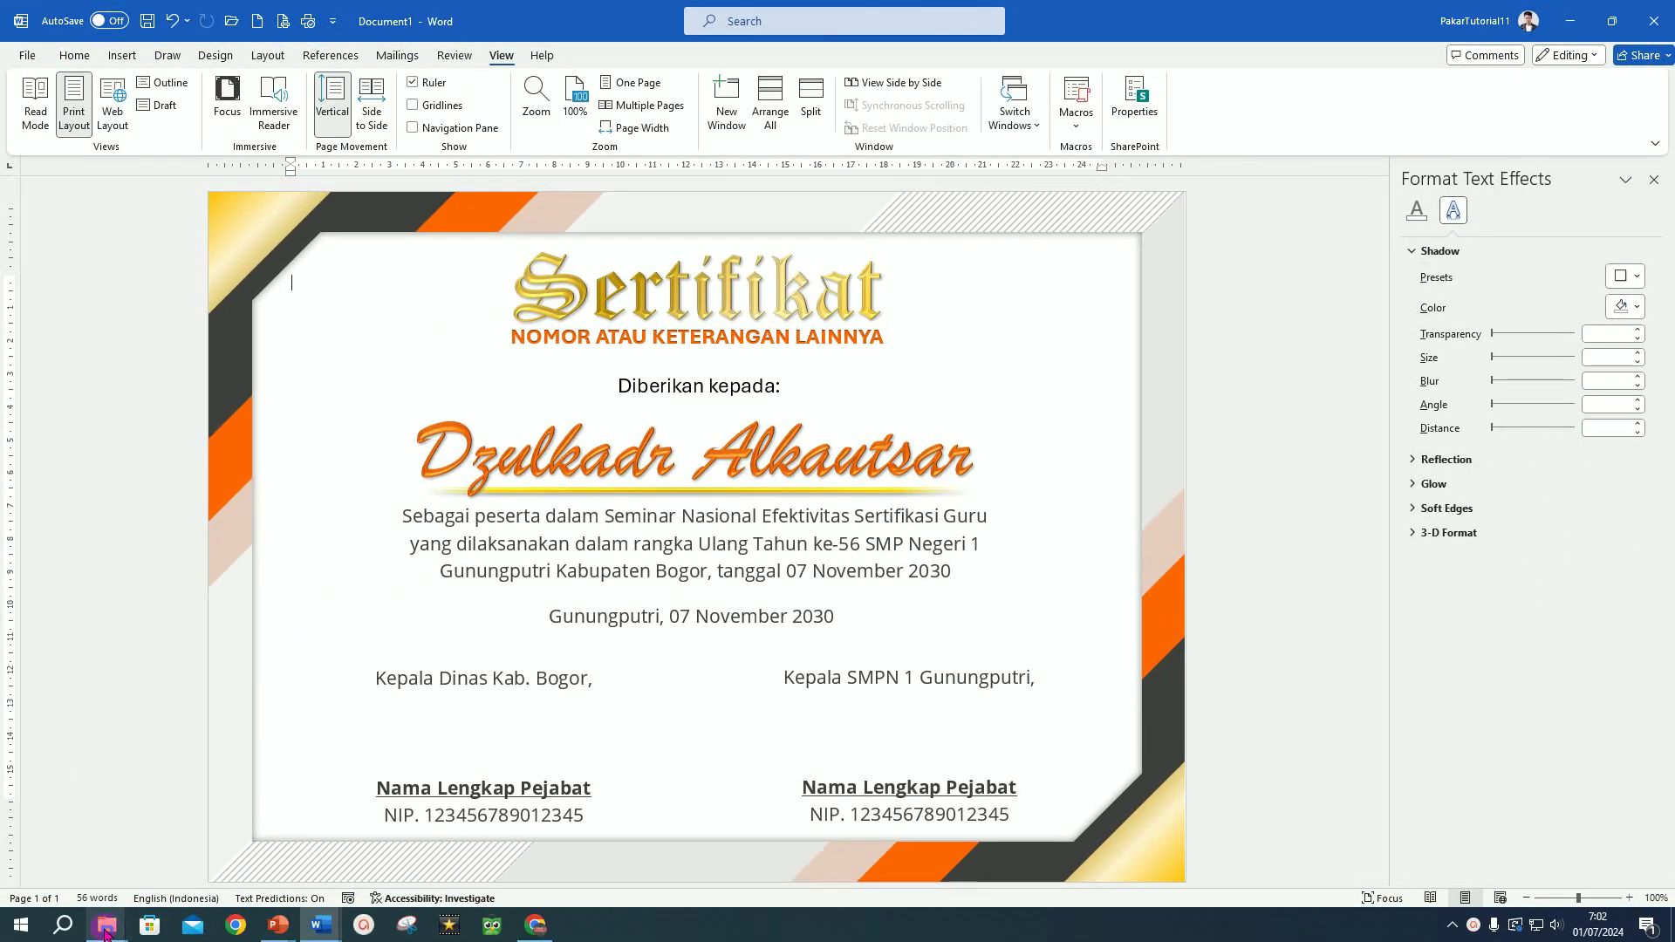
- Switch to File Explorer's Pictures folder and copy the LENCANA PENGHARGAAN medal image
mouse_move(106, 930)
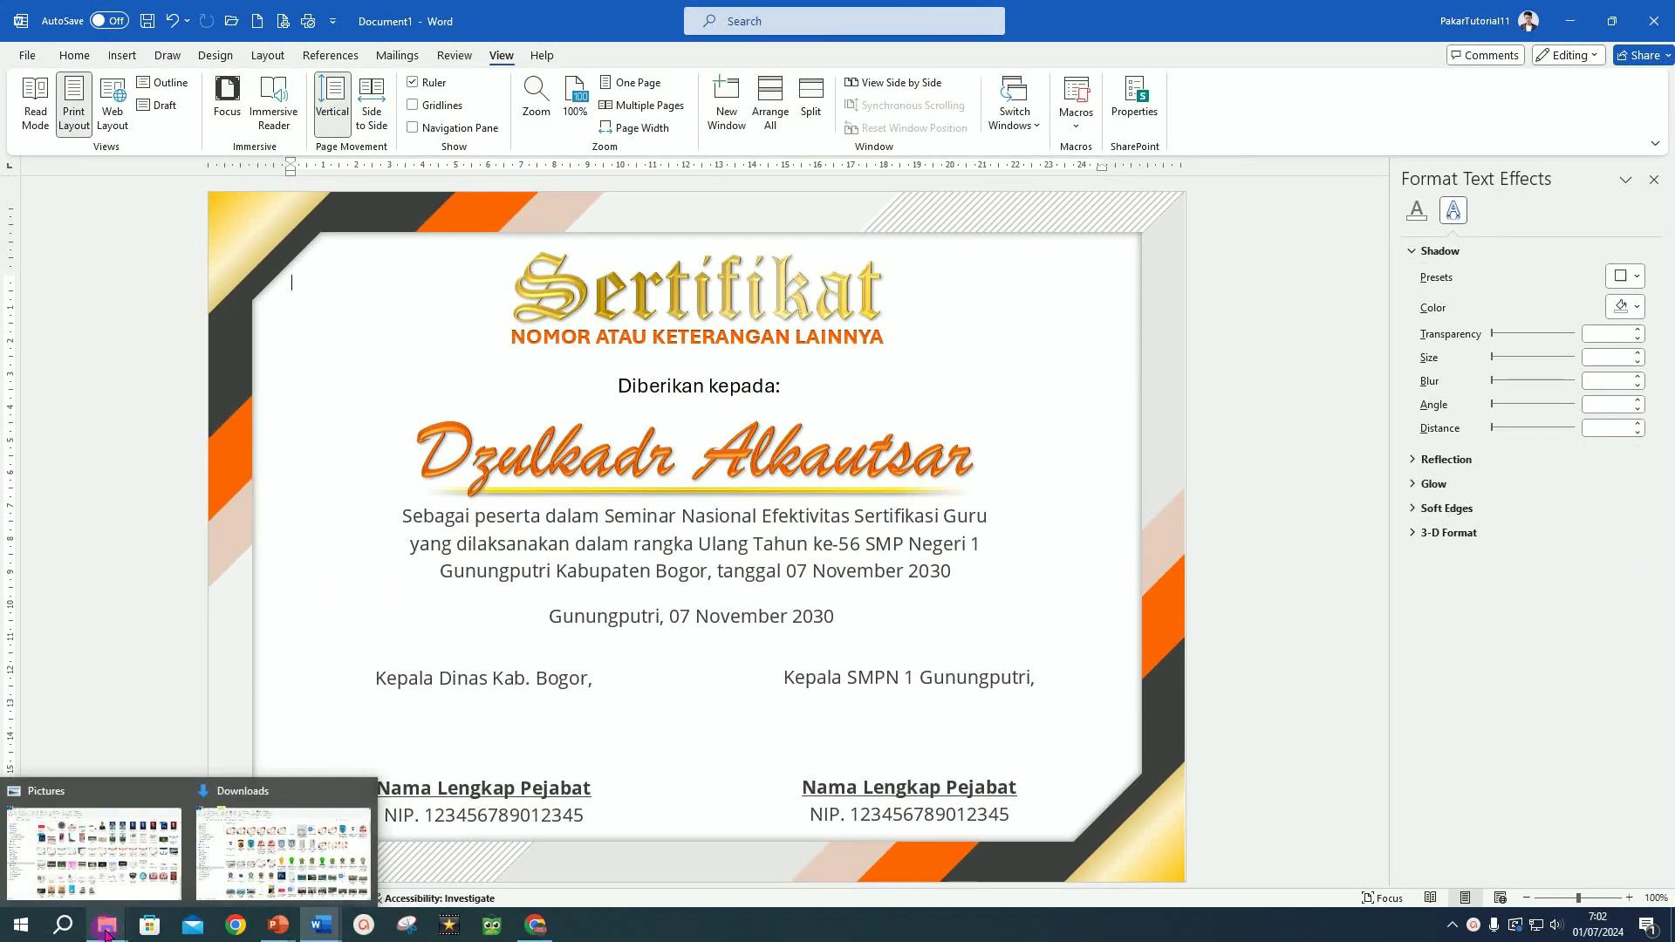
left_click(165, 828)
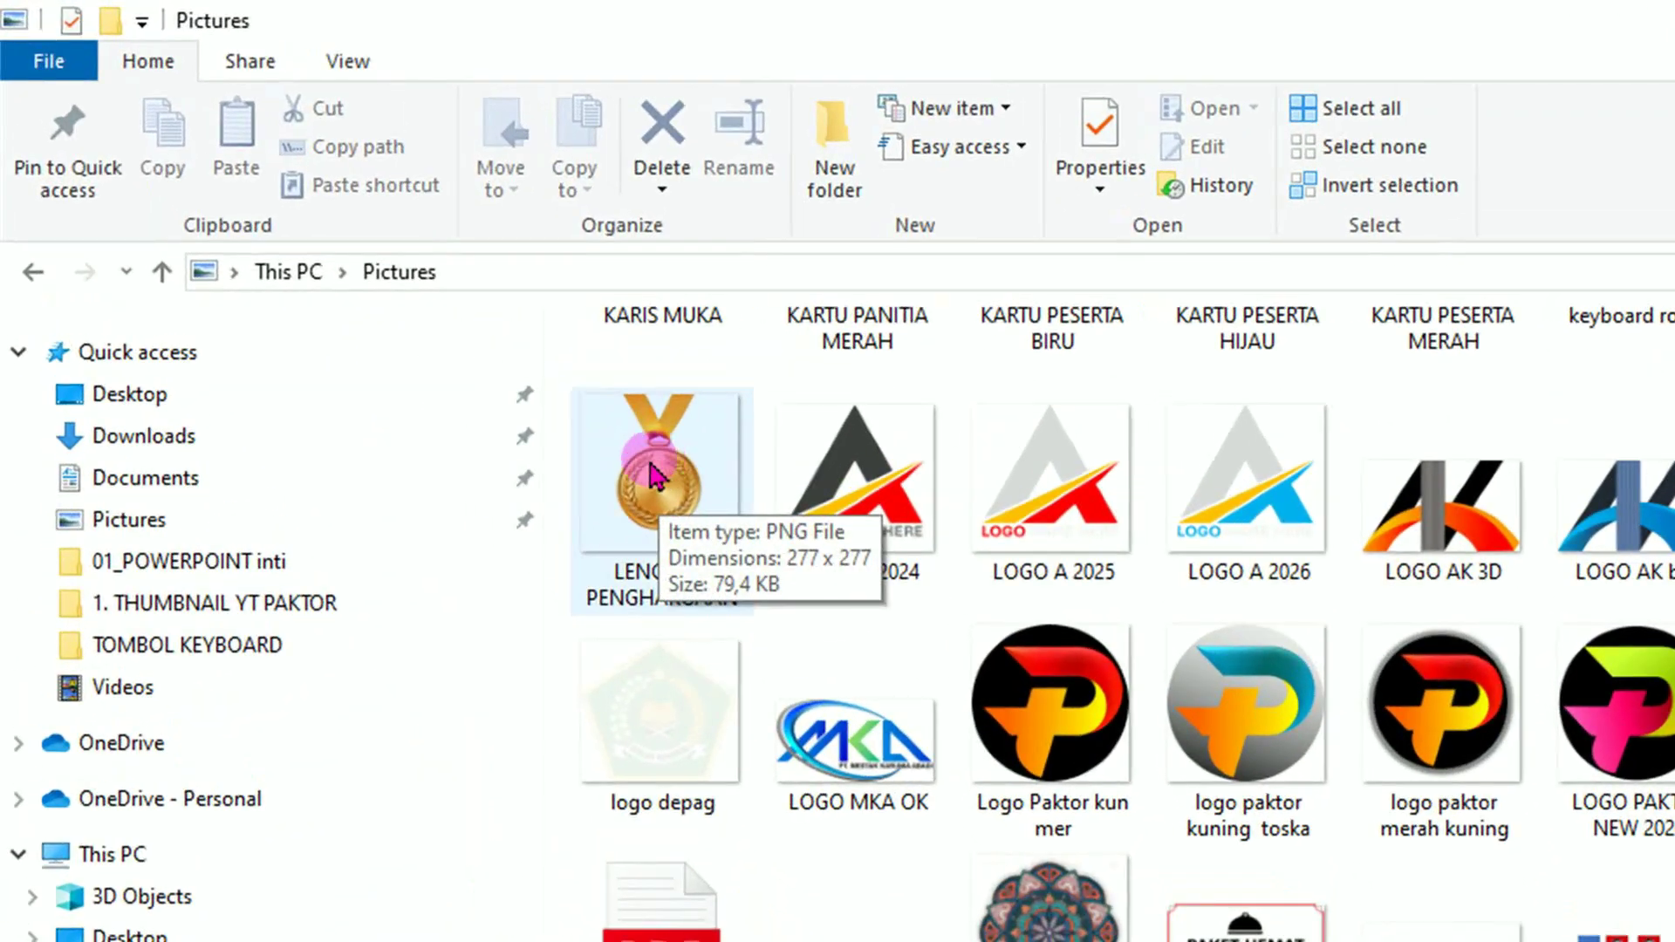
left_click(656, 476)
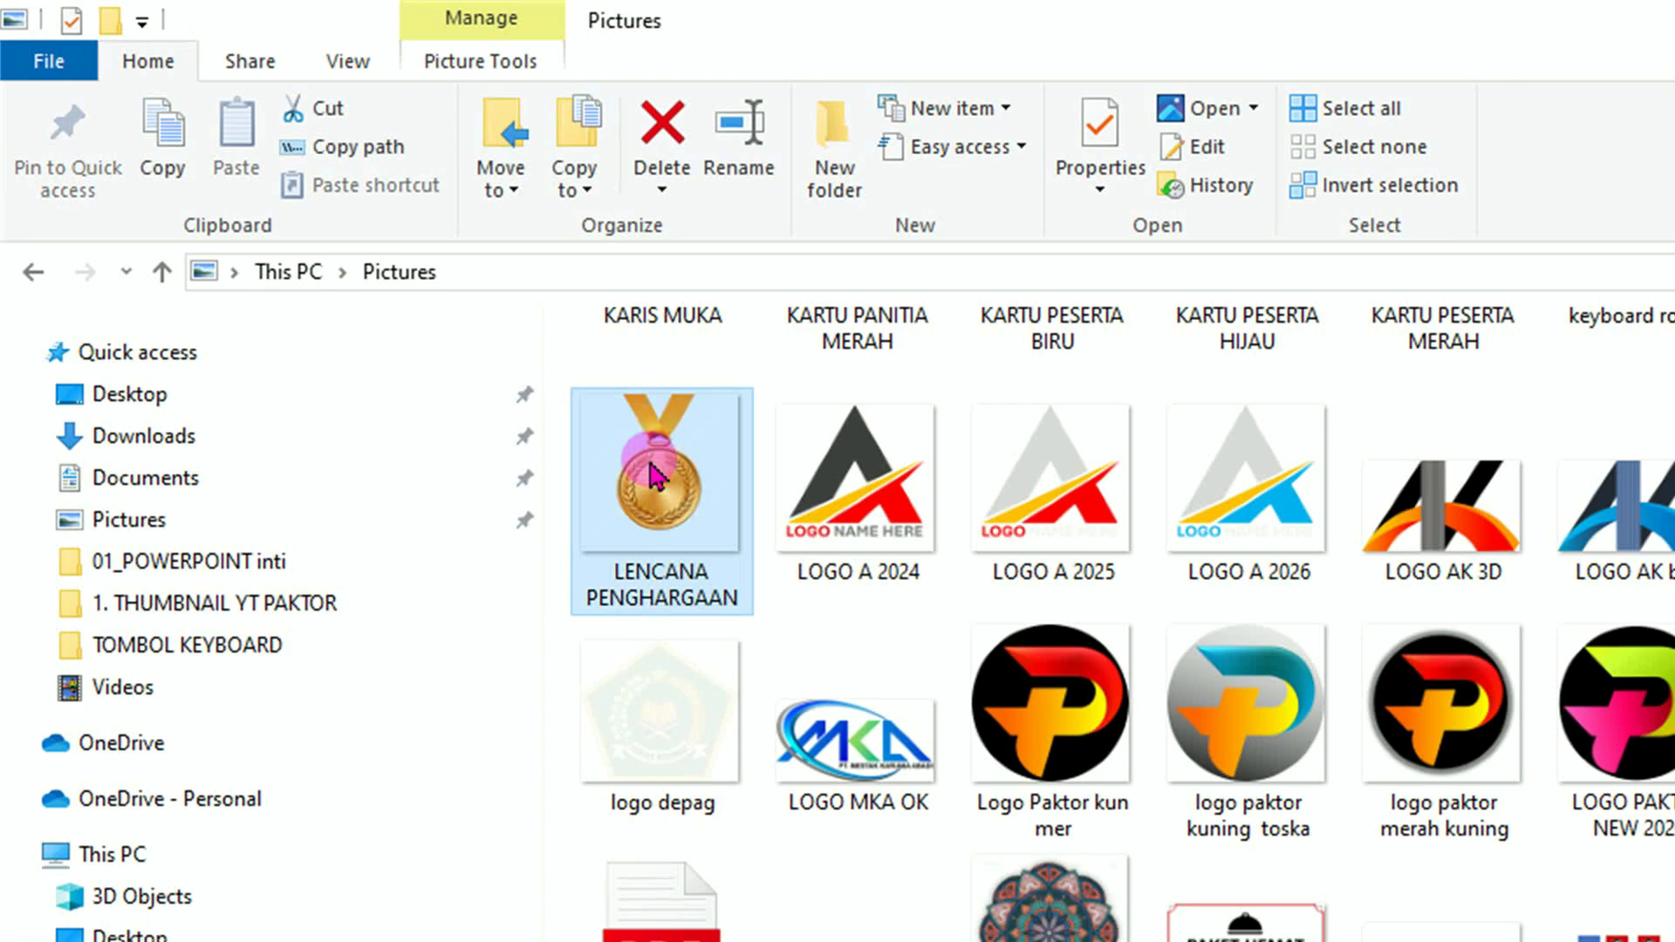
left_click(168, 138)
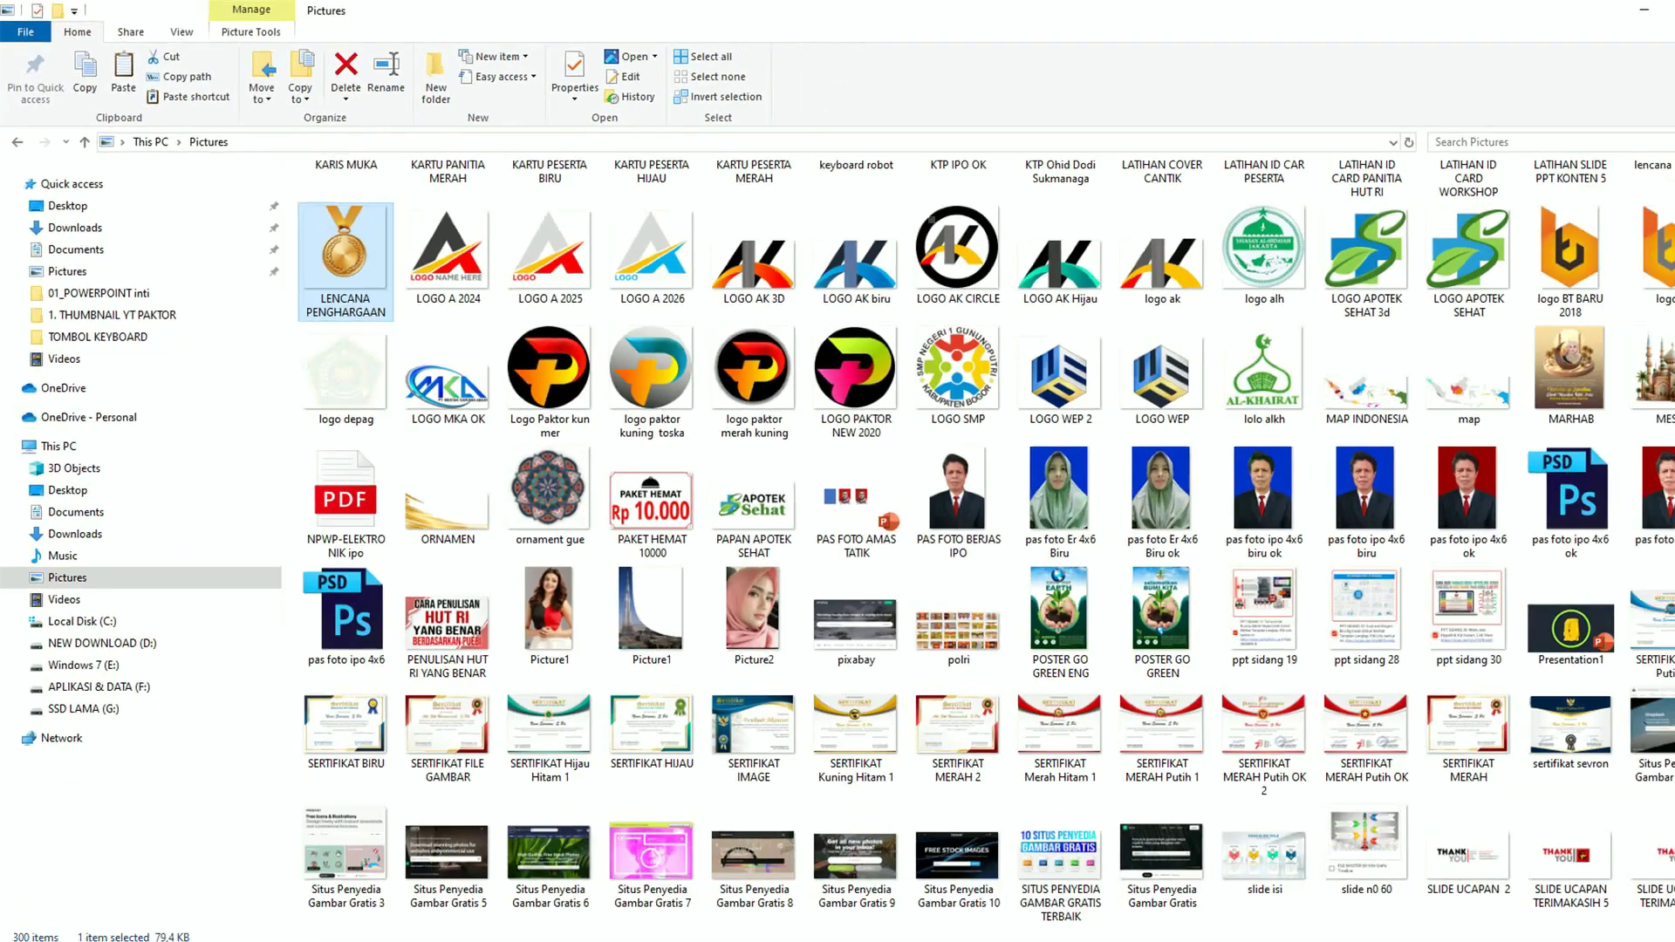
- Switch back to Word, create a new blank document and paste the medal image into it
mouse_move(316, 931)
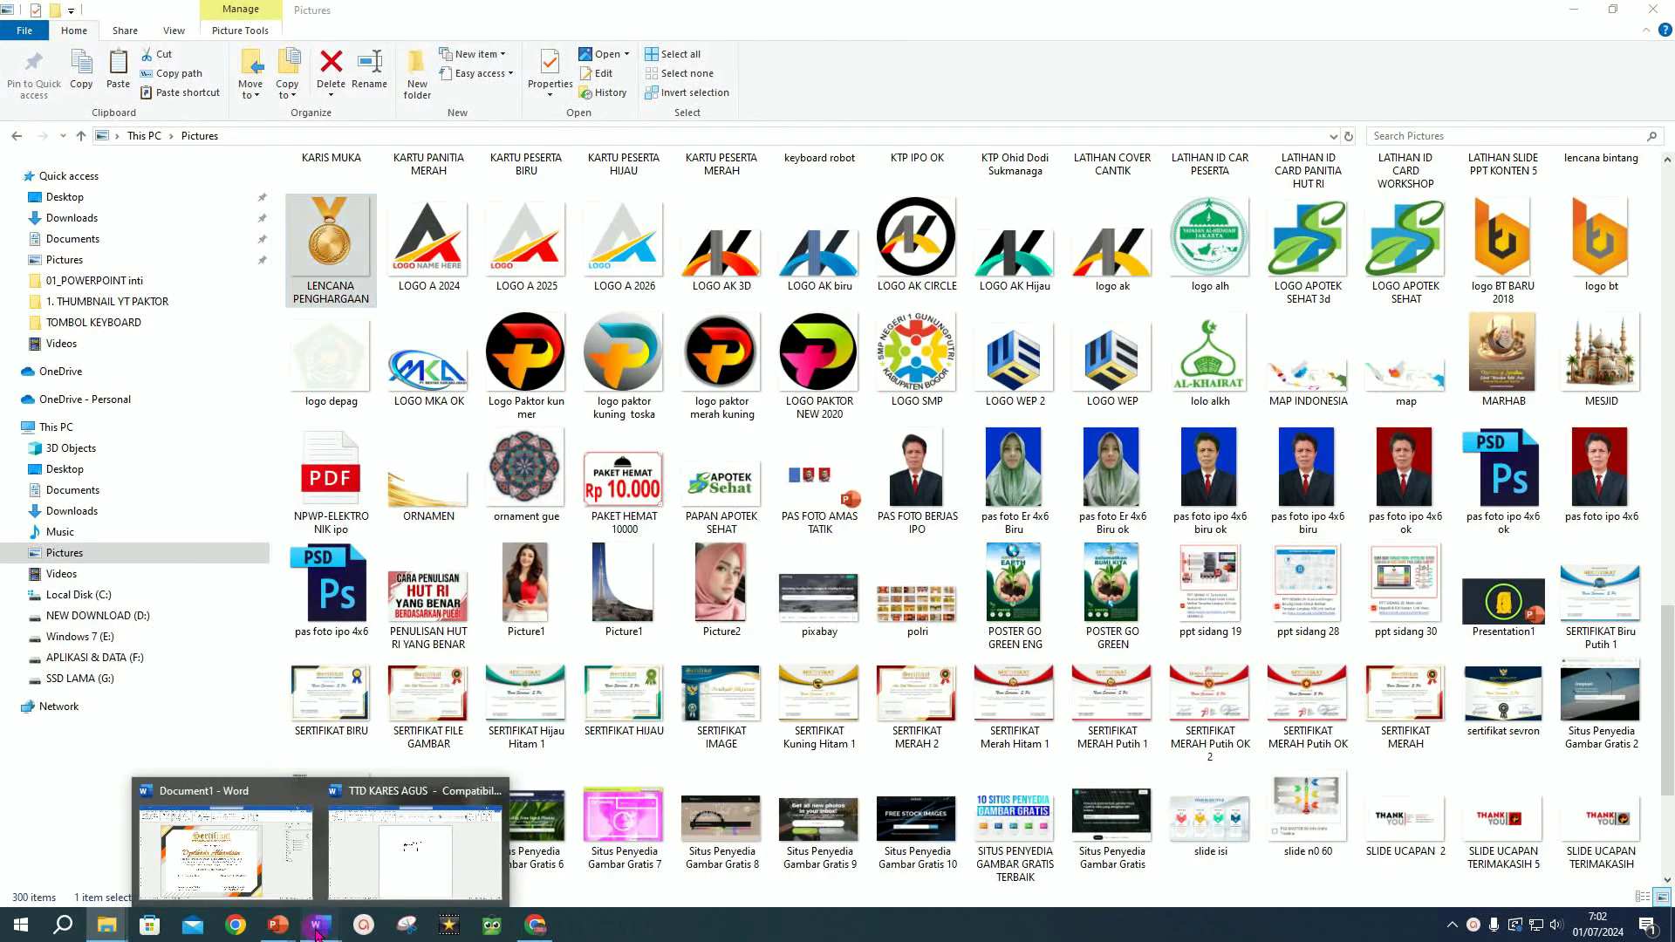
left_click(253, 851)
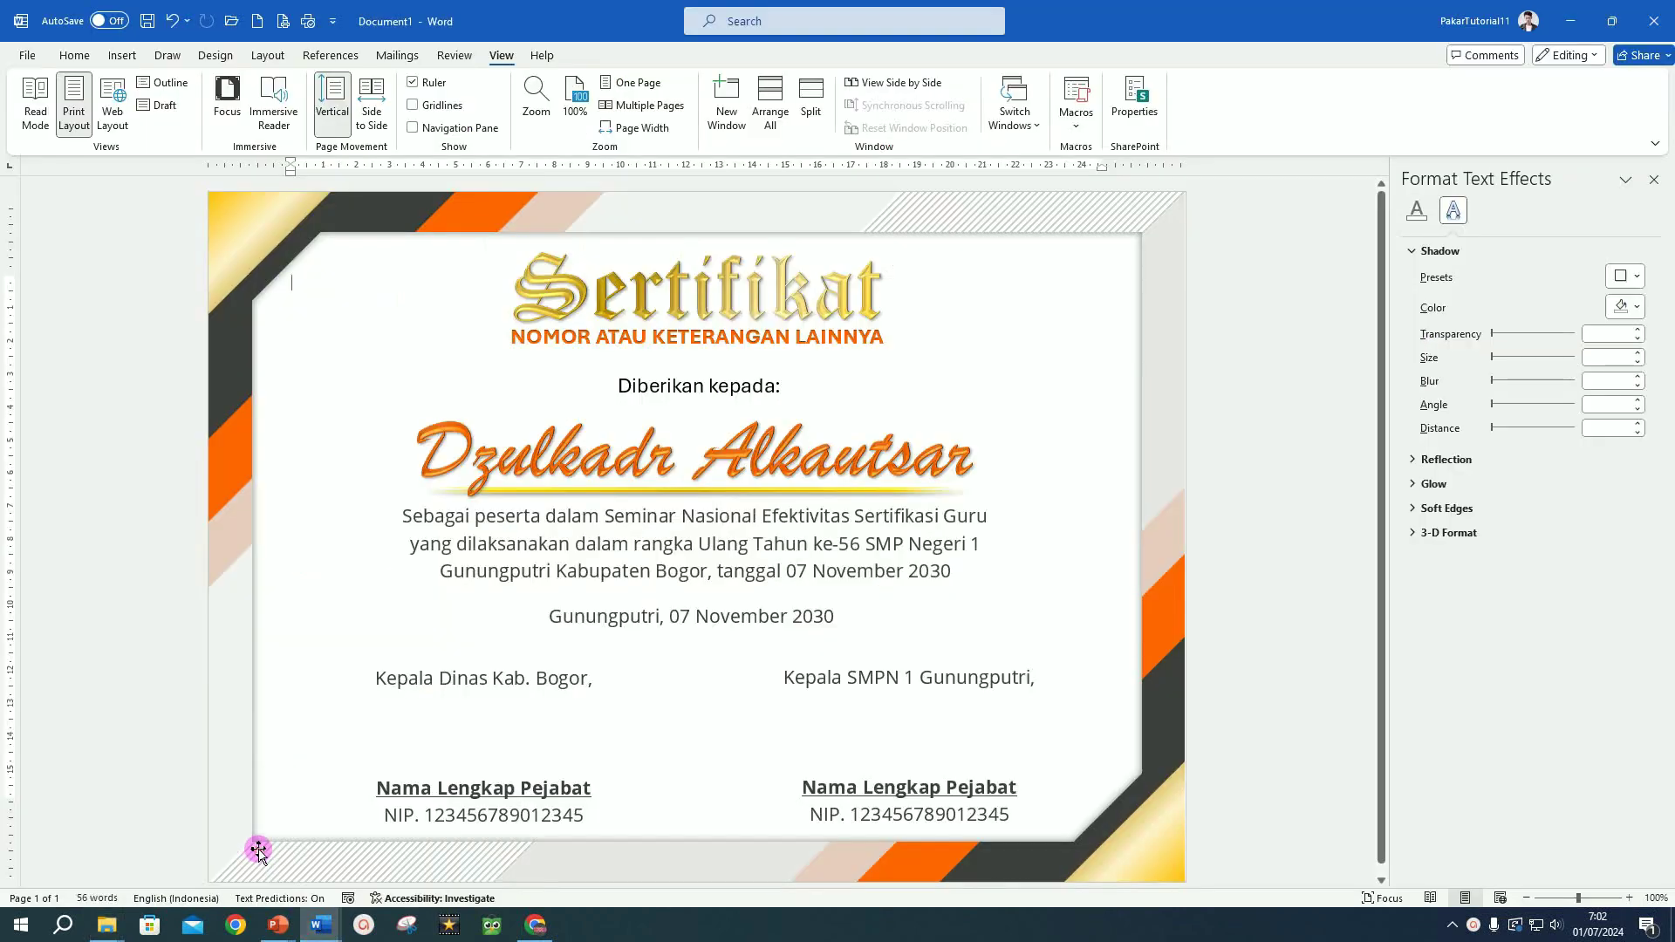
left_click(256, 27)
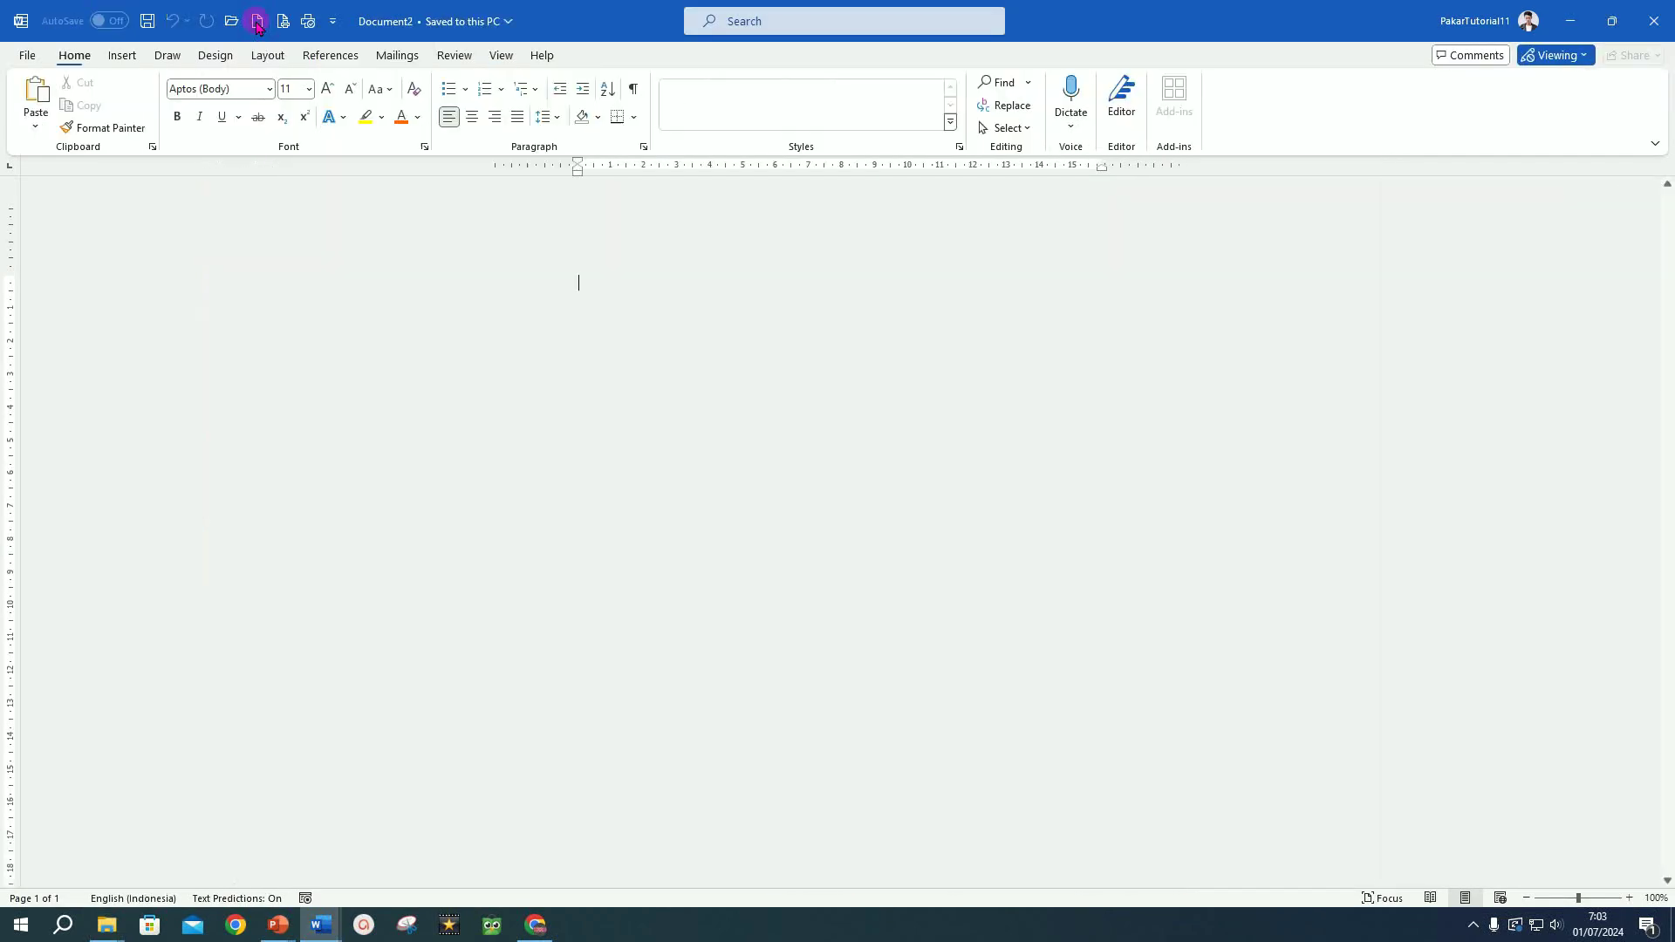
left_click(36, 101)
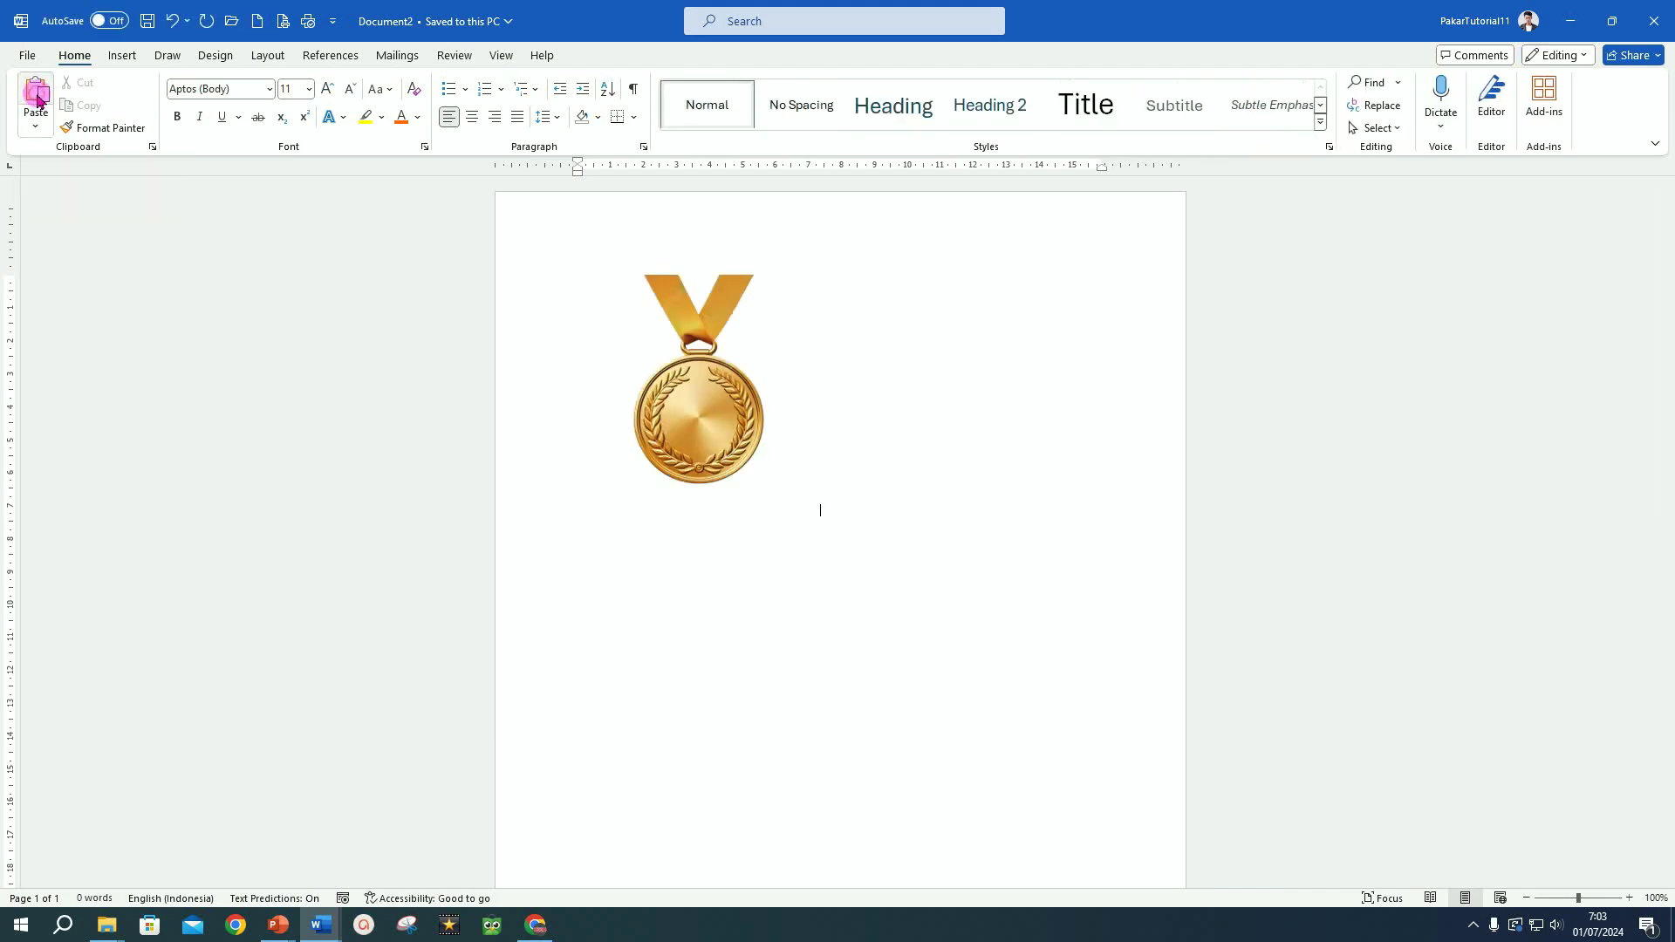
- Set the medal picture's text wrapping to In Front of Text
left_click(721, 420)
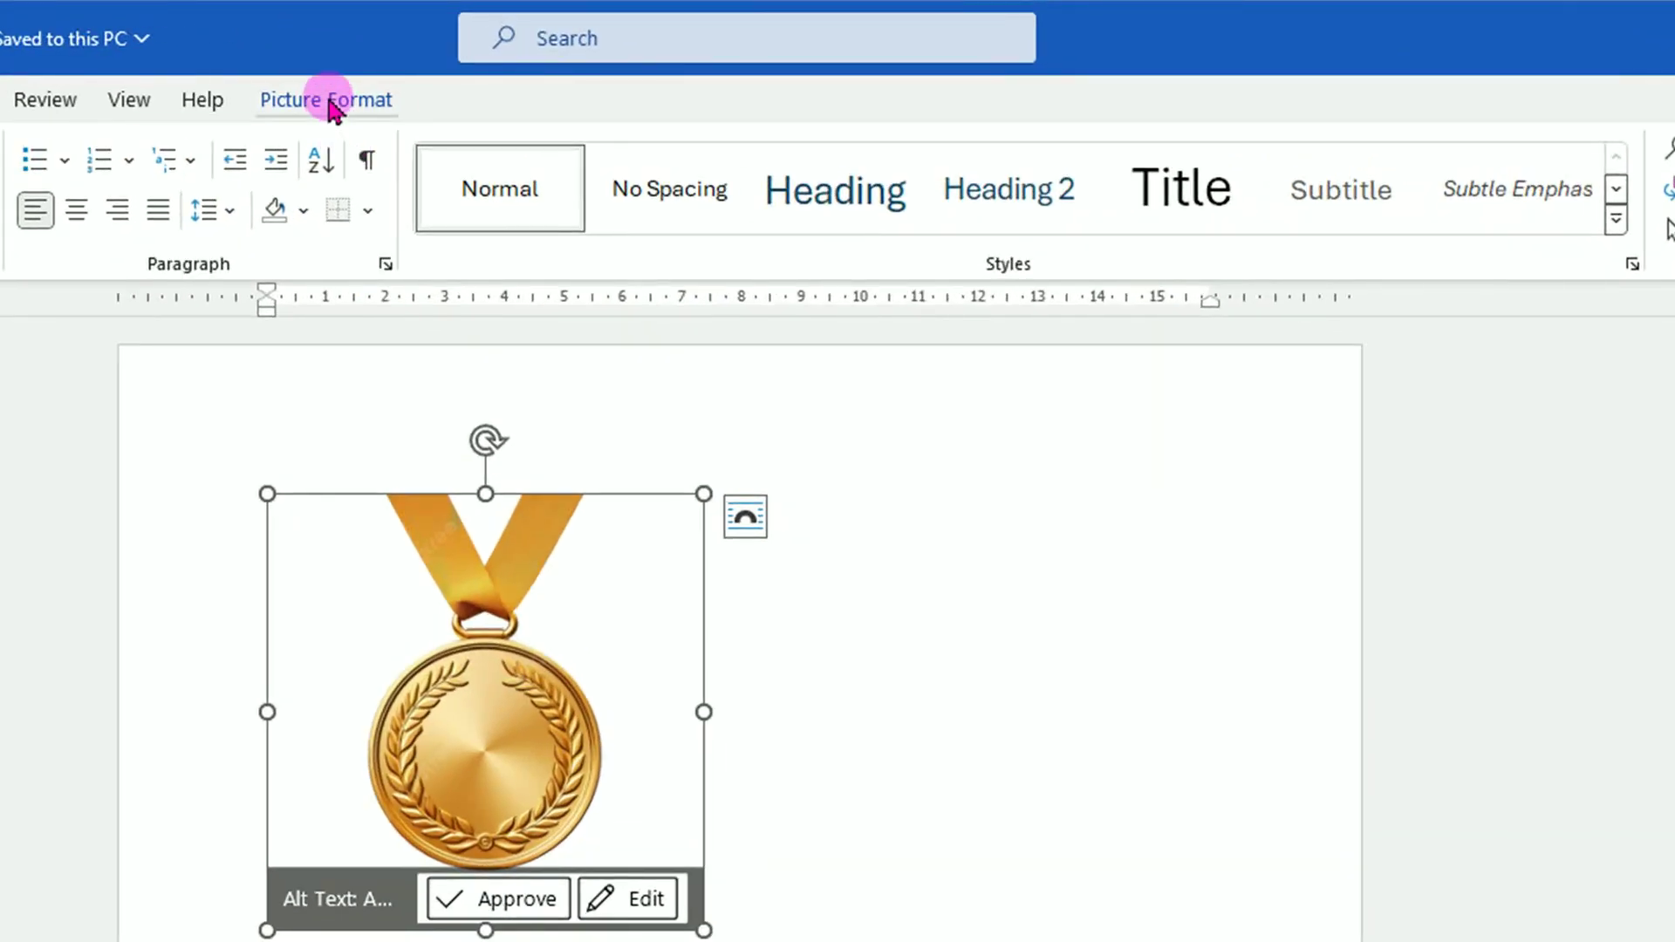
left_click(330, 100)
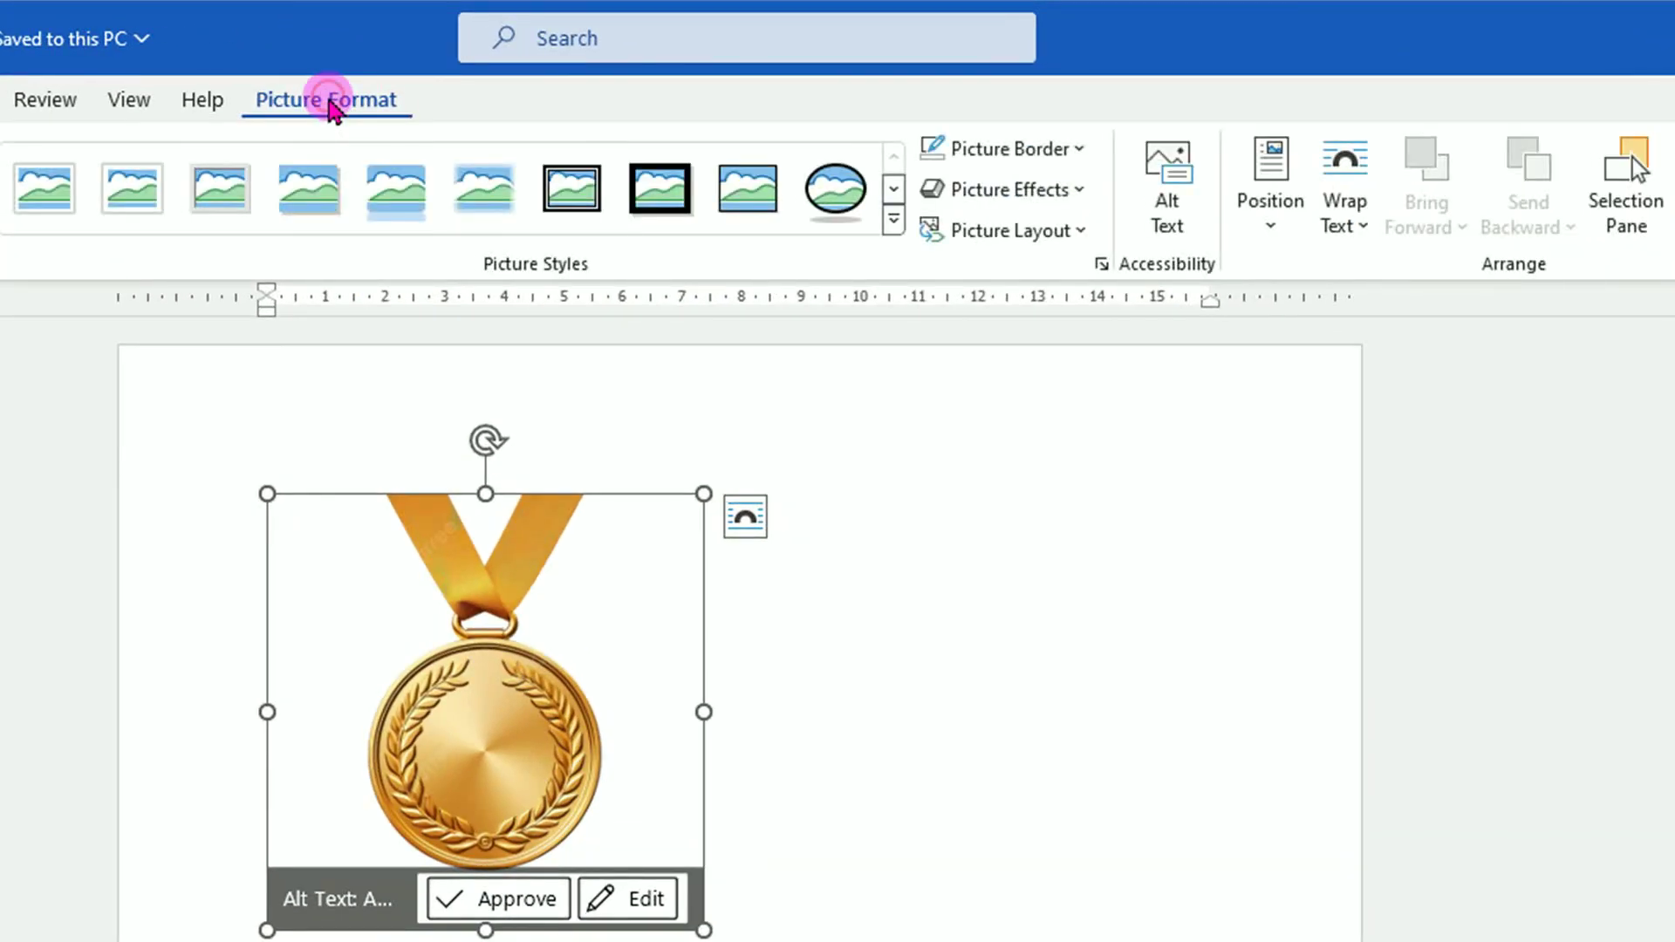
left_click(1367, 231)
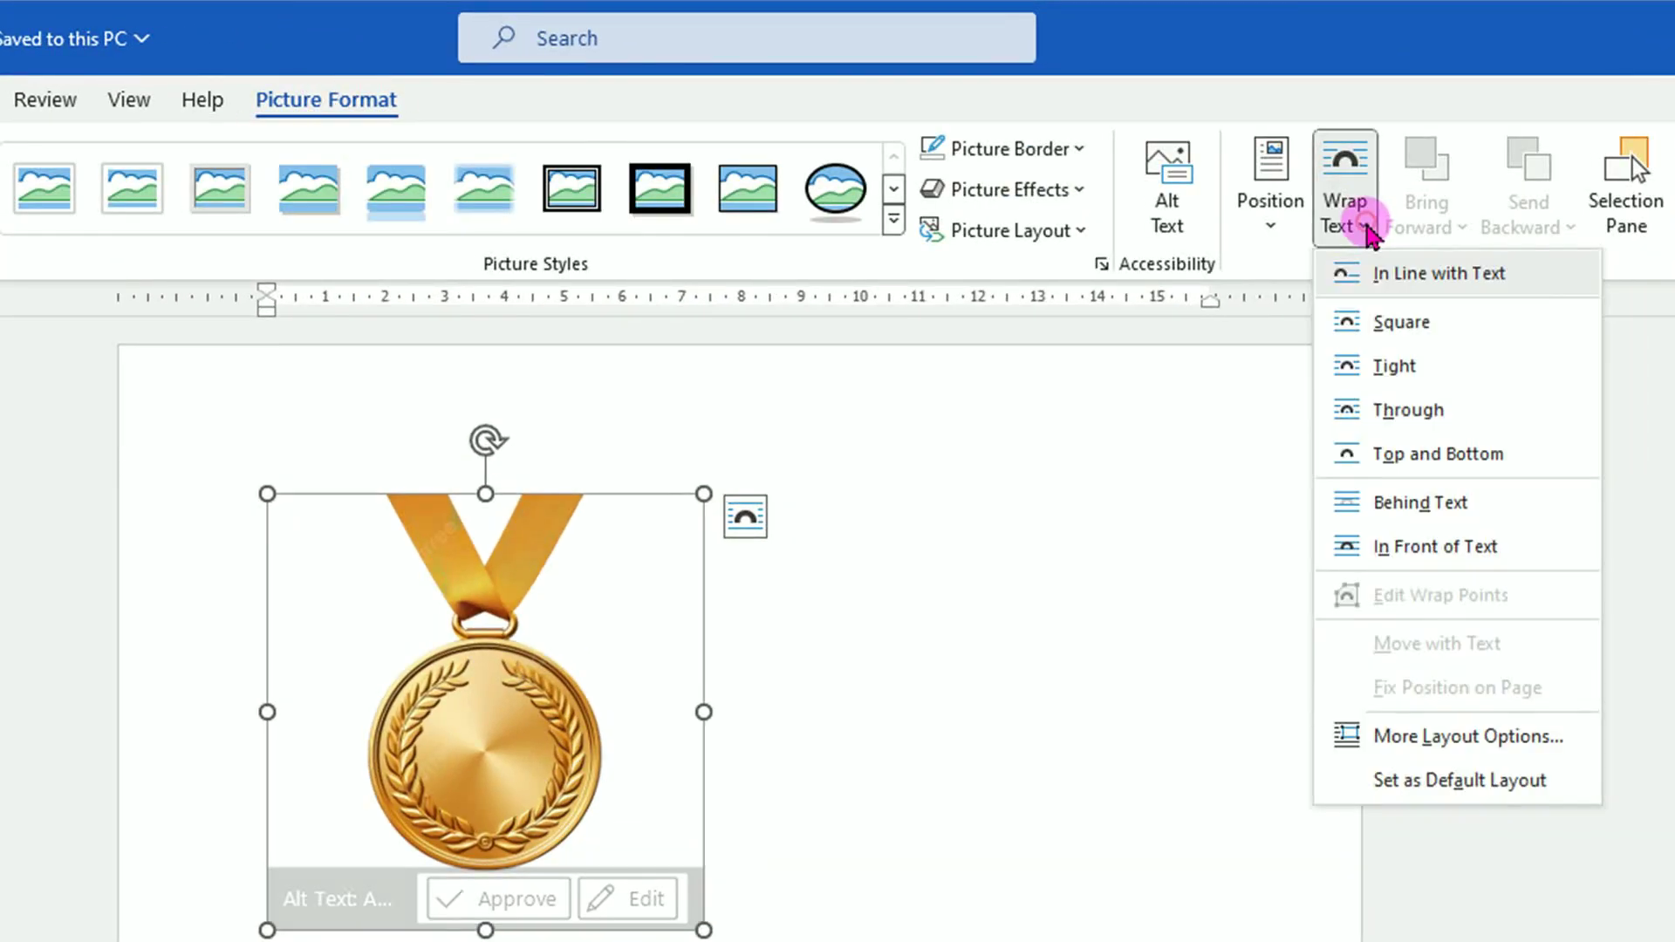
left_click(1435, 548)
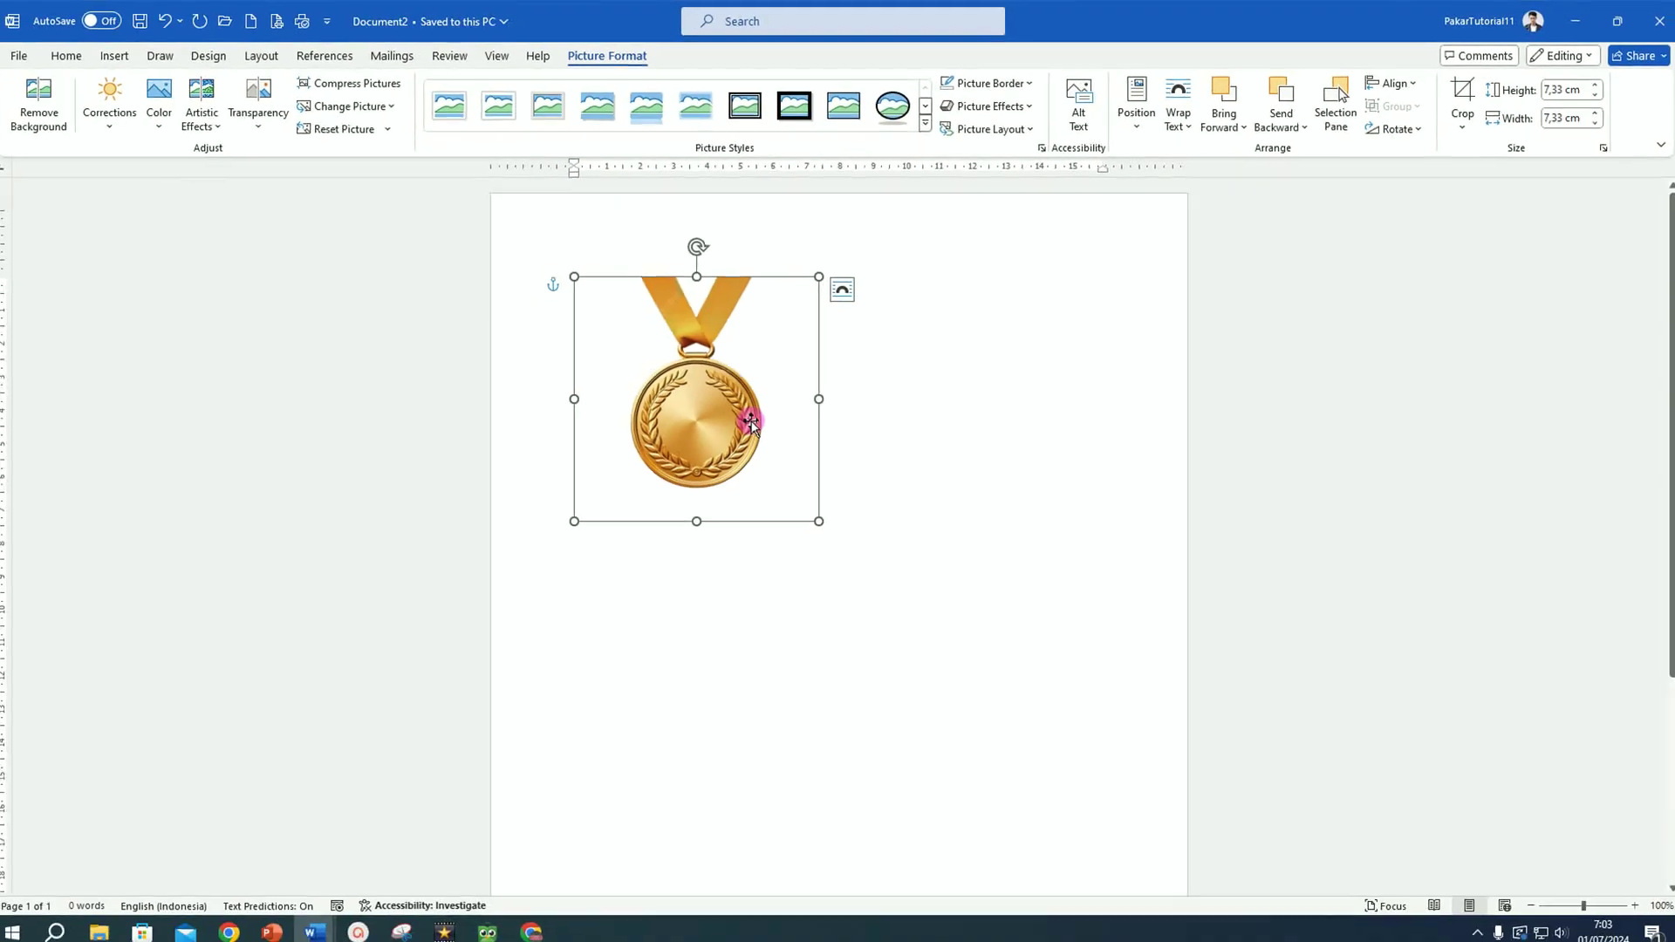
- Copy the medal into the certificate document and place it in the certificate's upper-right area beside the Sertifikat heading
key("ctrl+c")
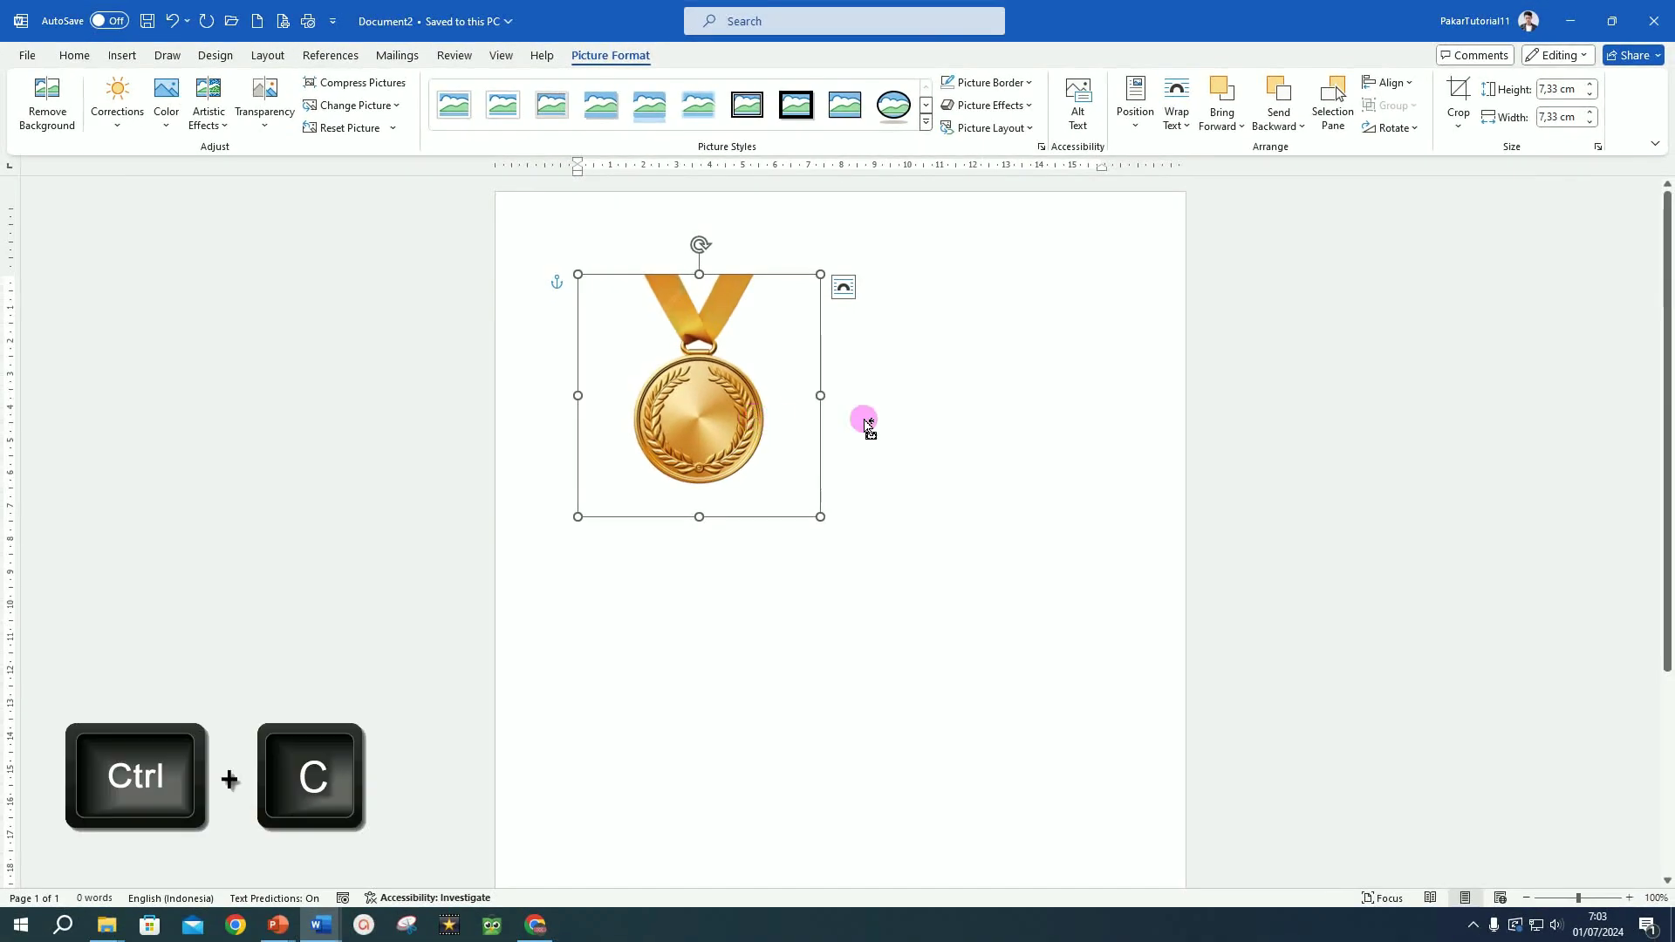
left_click(320, 924)
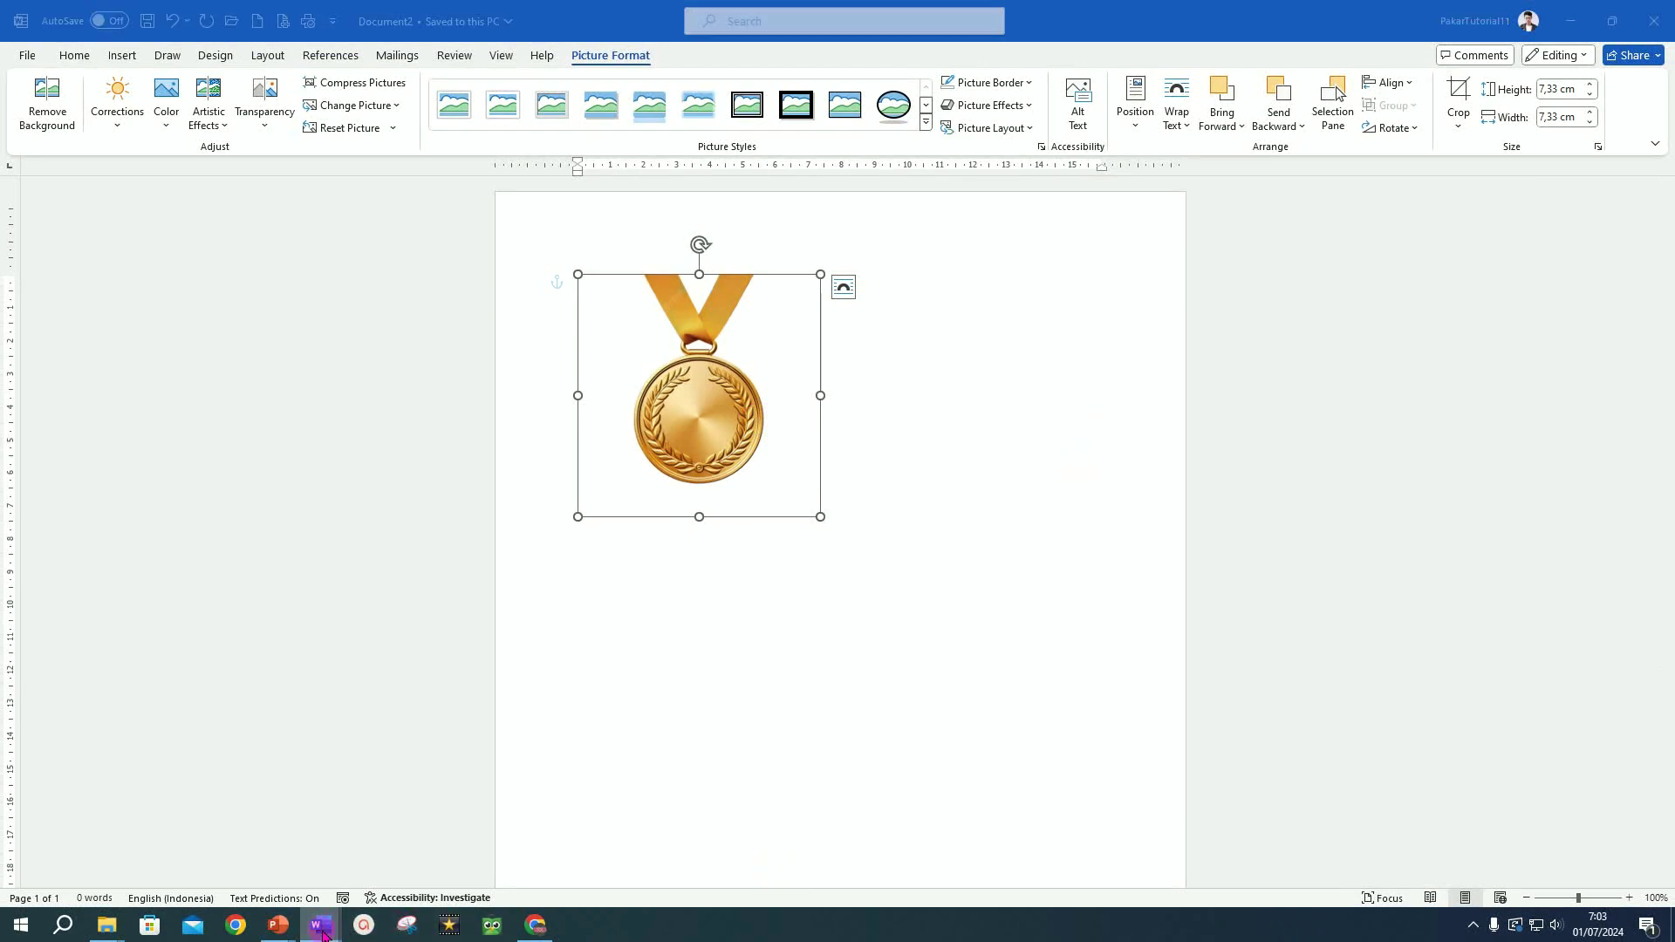
left_click(150, 872)
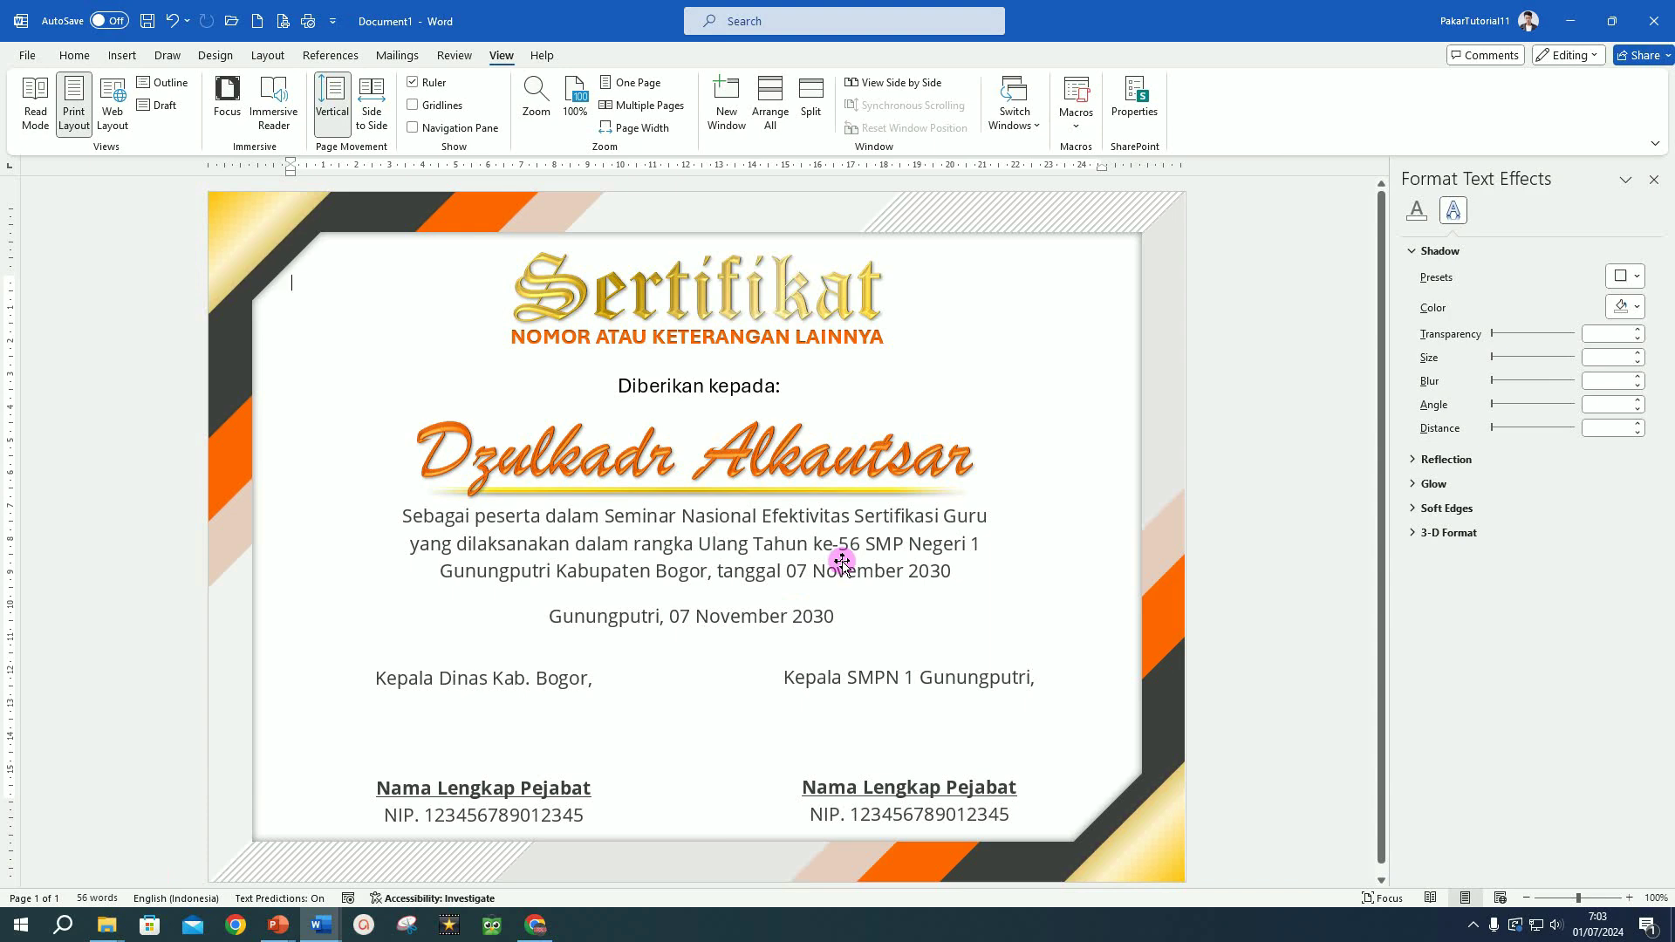
key("ctrl+v")
left_click_drag(403, 413, 1024, 369)
left_click(1287, 378)
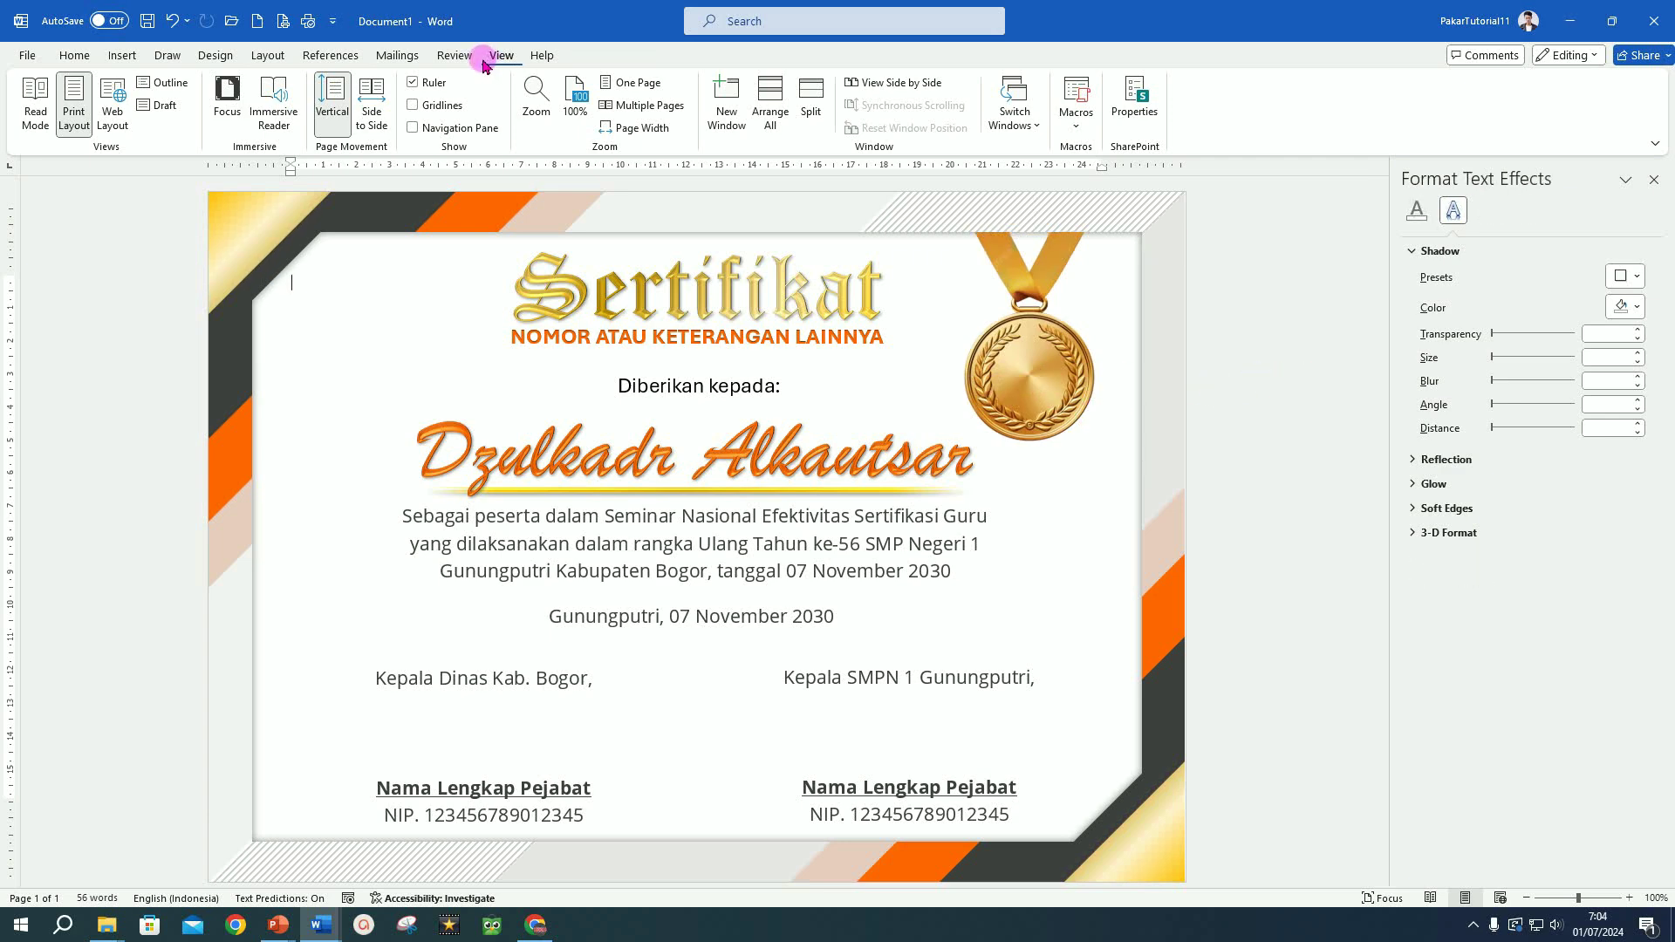
- View the certificate with the medal in Focus mode
left_click(230, 101)
left_click(228, 98)
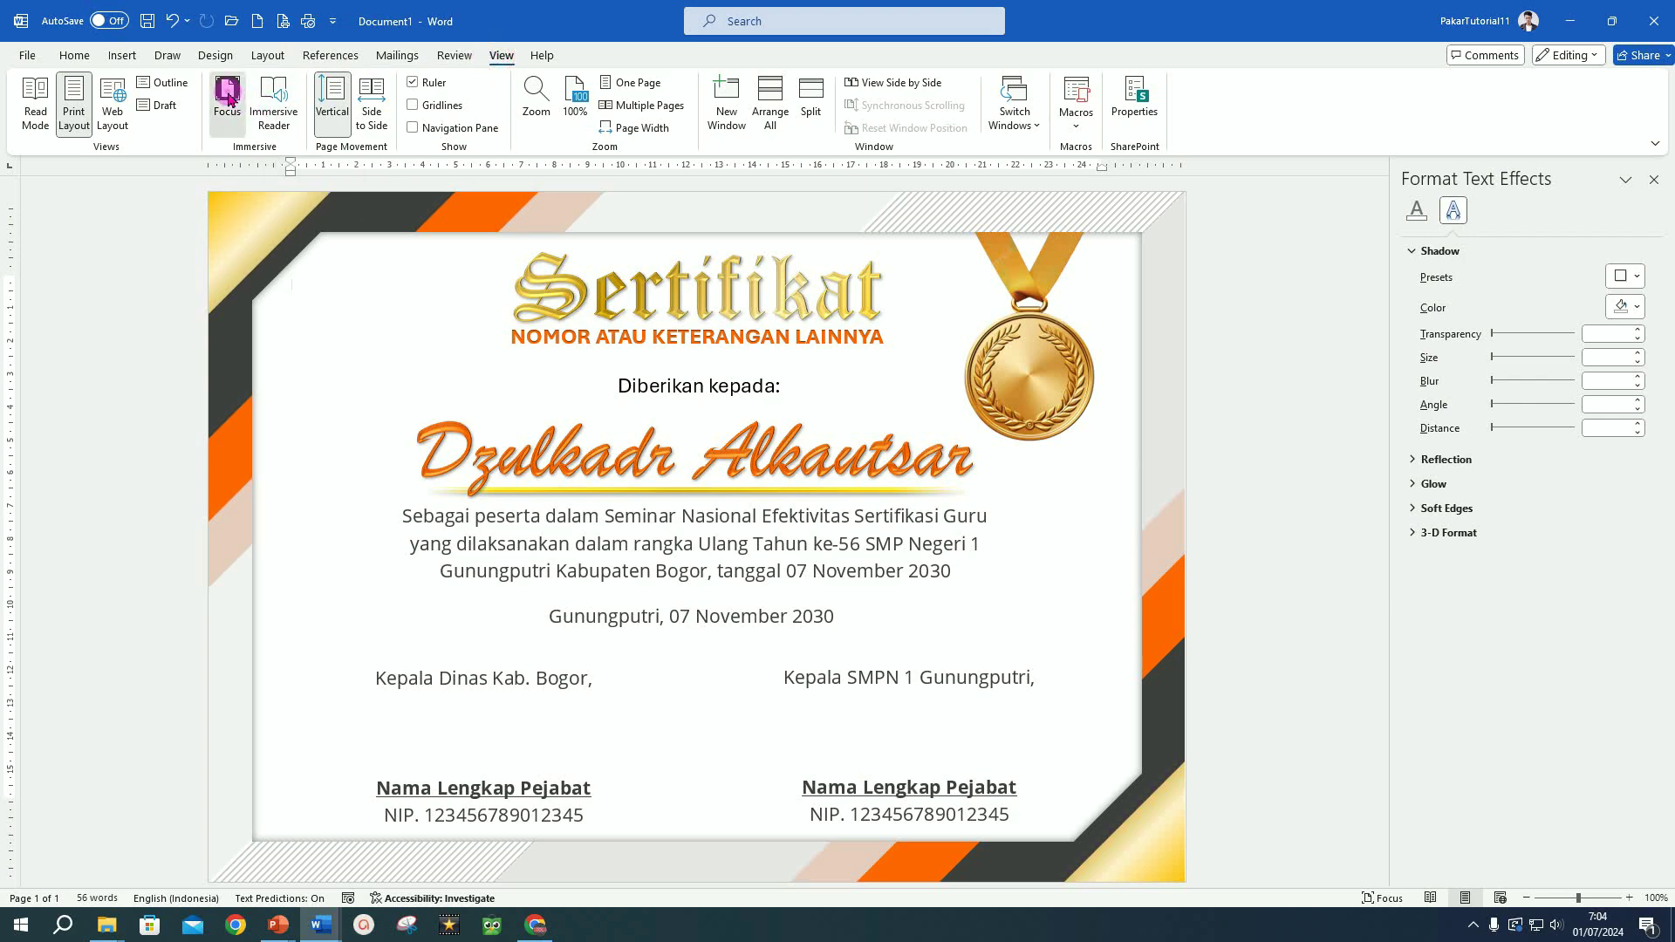